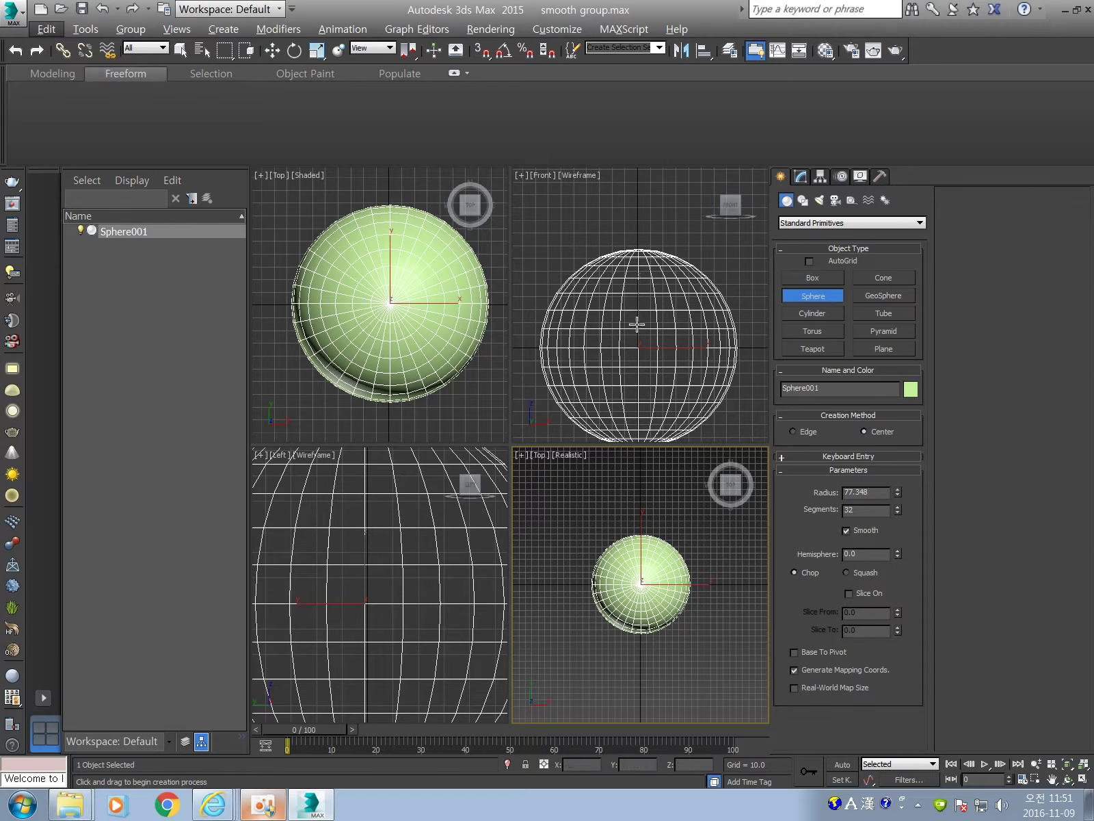
- Set the sphere's segments to 20
{"action": "scroll", "coordinate": [639, 209], "scroll_direction": "down", "scroll_amount": 5}
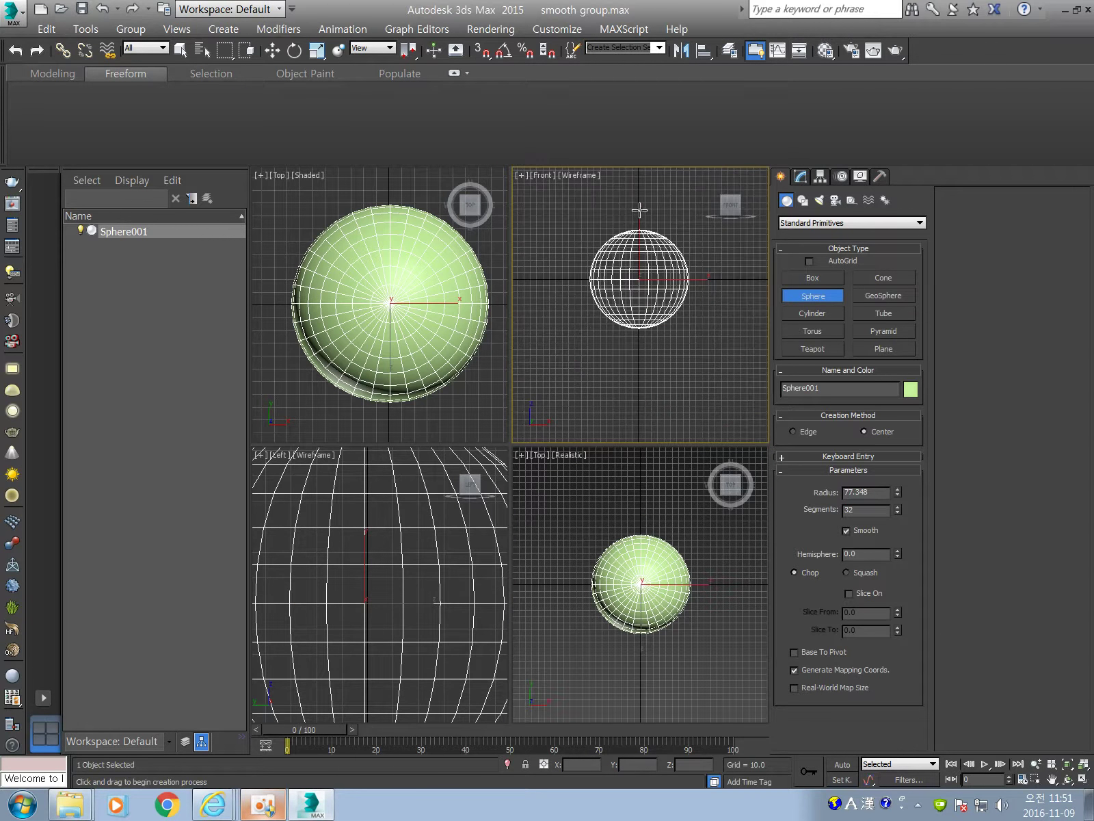
{"action": "scroll", "coordinate": [657, 272], "scroll_direction": "up", "scroll_amount": 5}
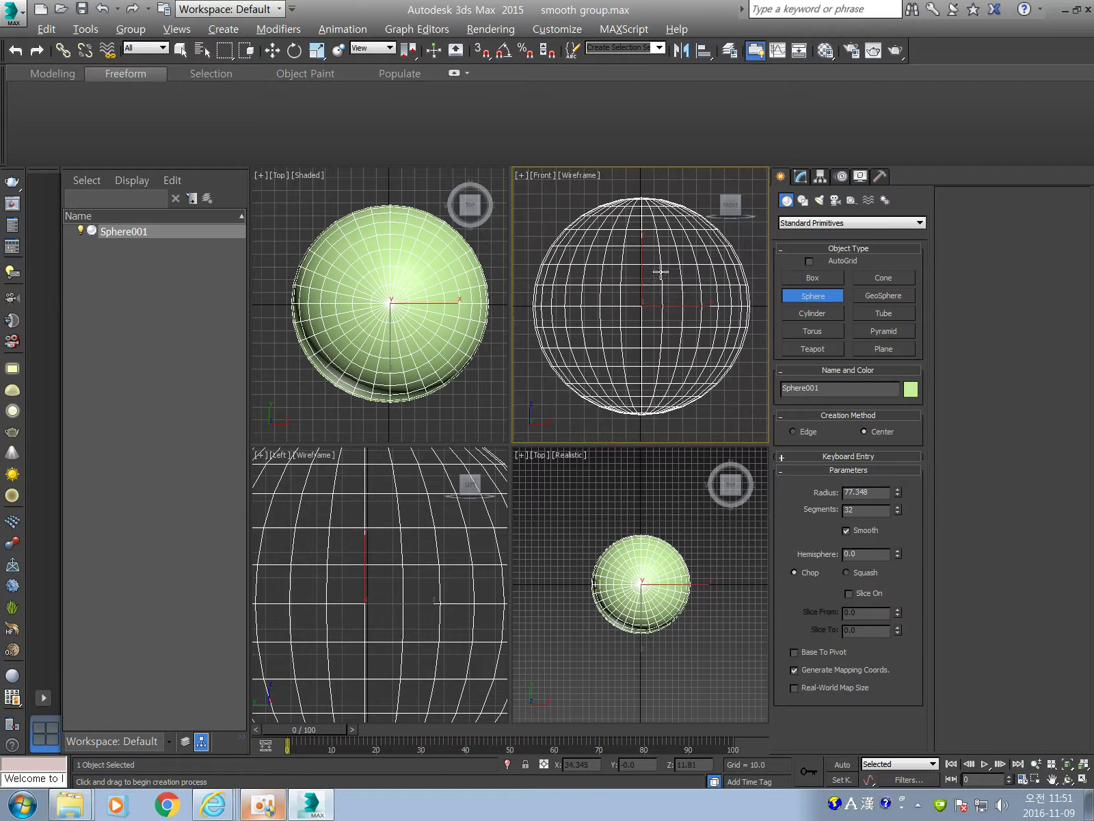
{"action": "left_click", "coordinate": [526, 268]}
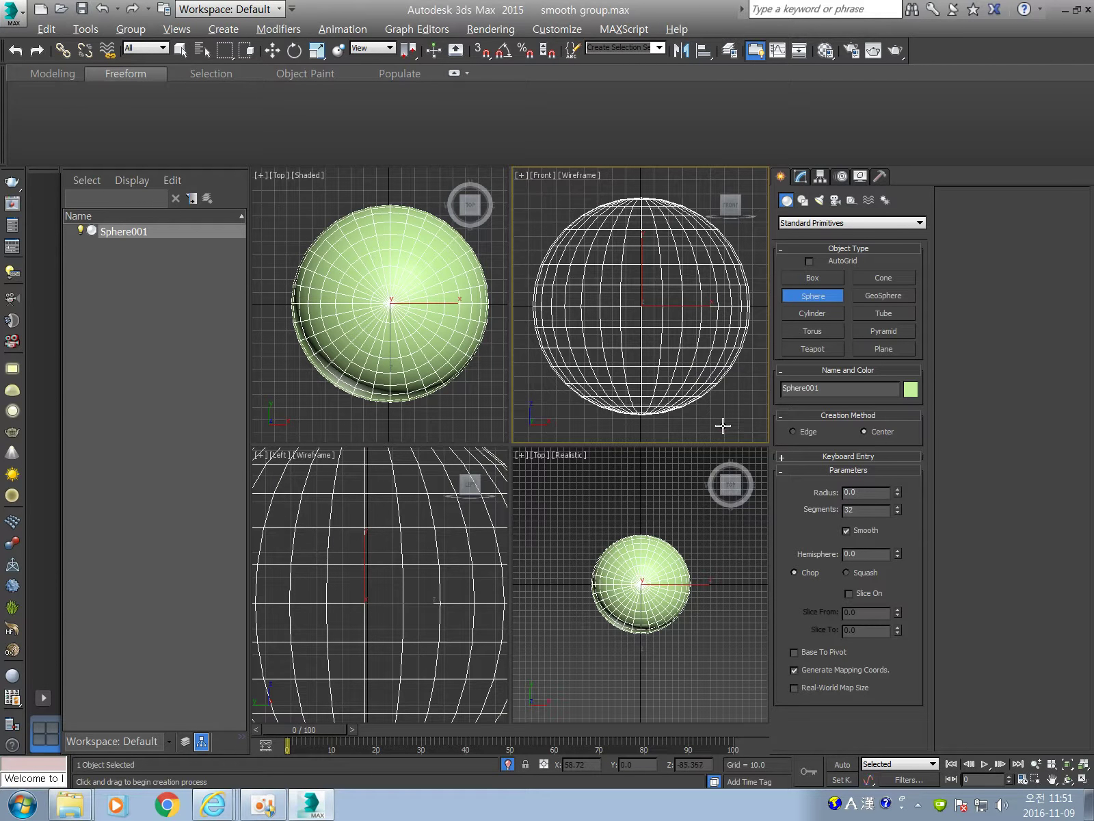
{"action": "scroll", "coordinate": [684, 368], "scroll_direction": "down", "scroll_amount": 5}
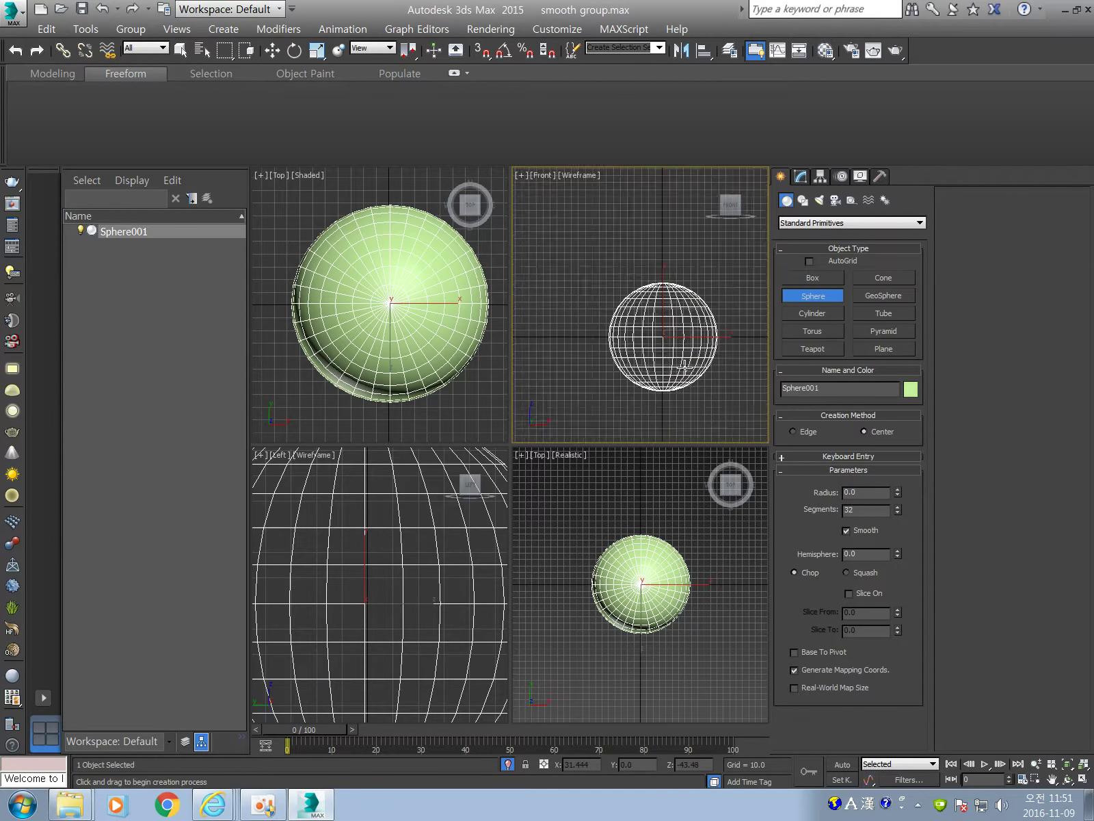
{"action": "left_click", "coordinate": [808, 176]}
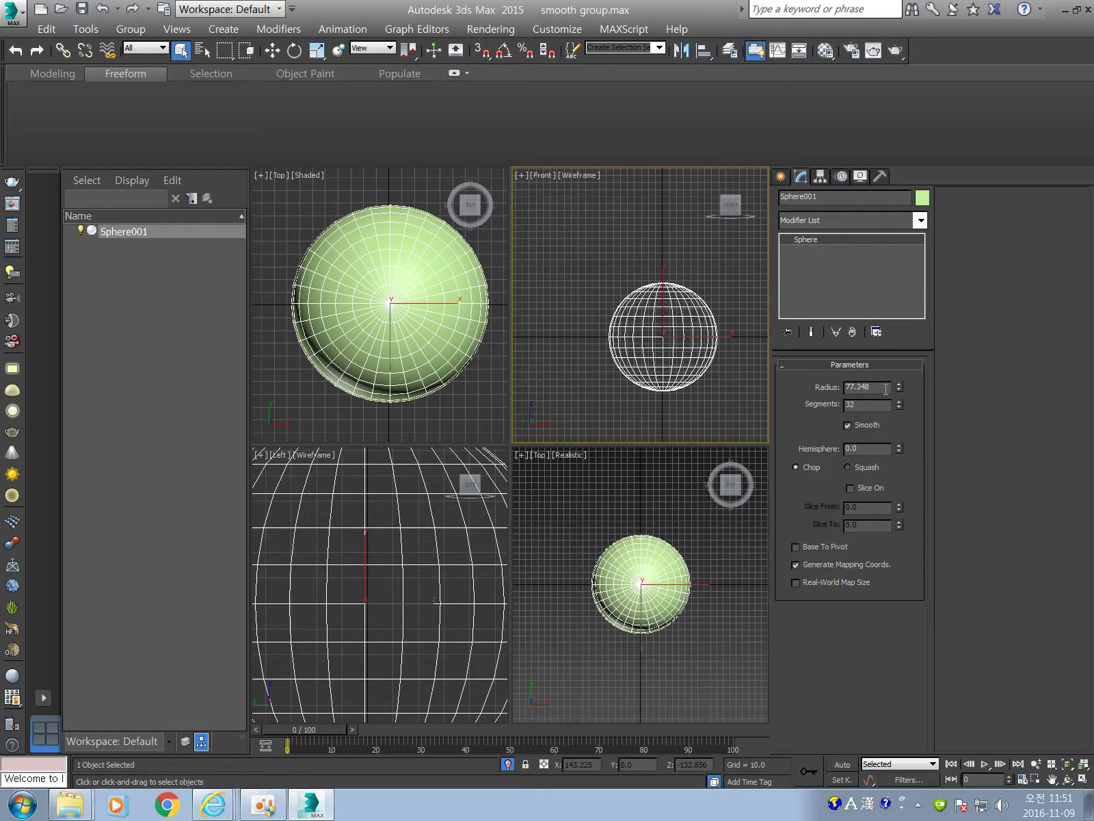
{"action": "left_click", "coordinate": [867, 403]}
{"action": "type", "text": "20"}
{"action": "key", "text": "Return"}
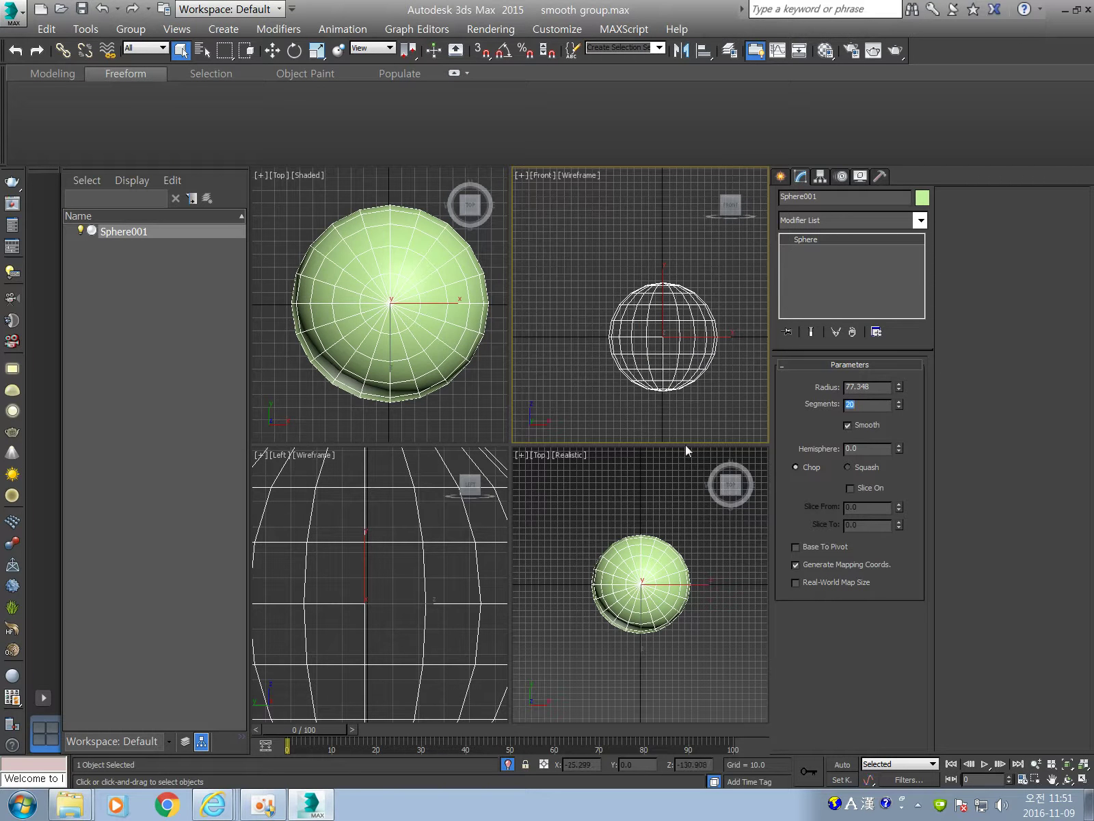
{"action": "key", "text": "alt+2"}
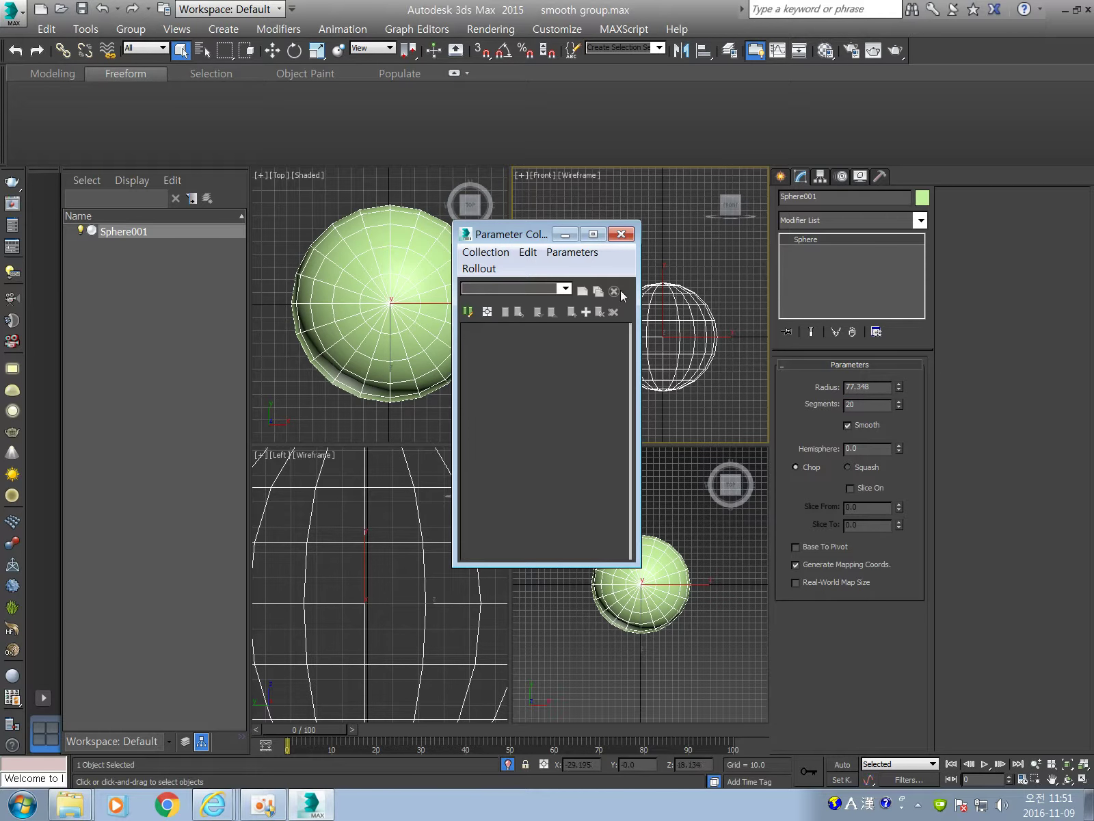
{"action": "left_click", "coordinate": [627, 228]}
{"action": "key", "text": "alt+2"}
{"action": "left_click", "coordinate": [625, 229]}
{"action": "left_click", "coordinate": [606, 276]}
{"action": "left_click_drag", "start_coordinate": [557, 225], "coordinate": [736, 415]}
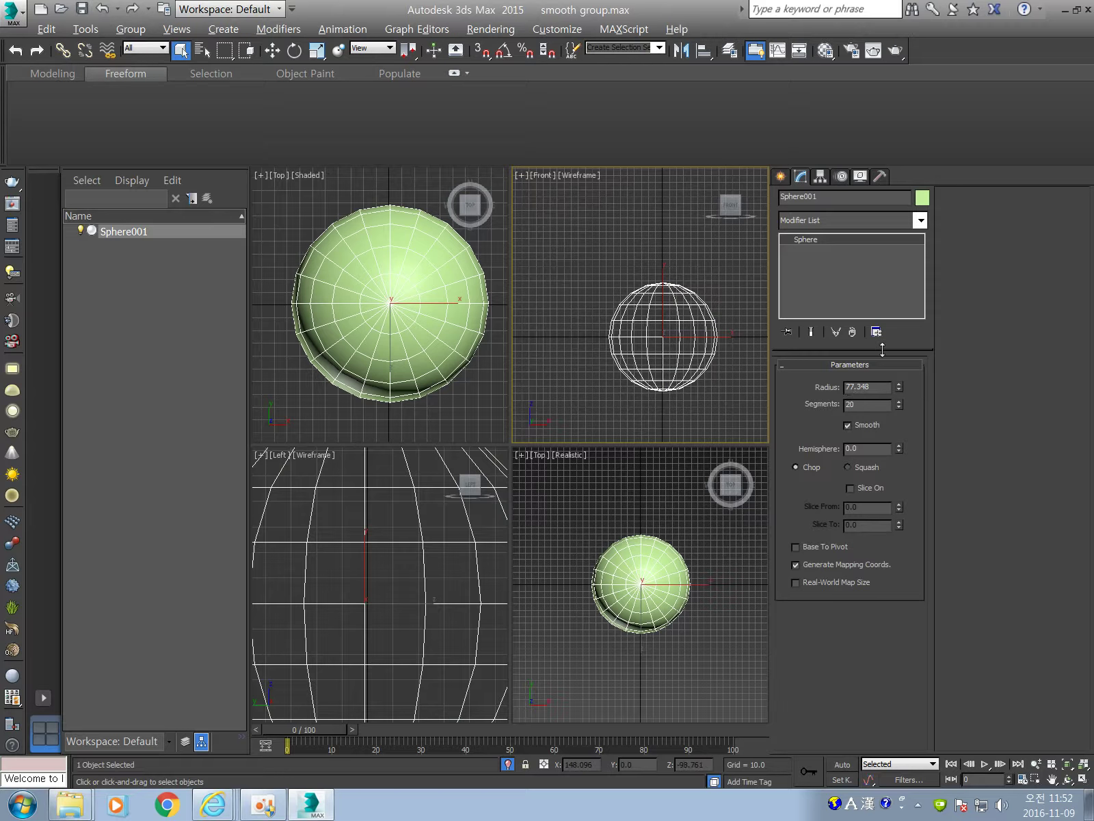
{"action": "key", "text": "alt"}
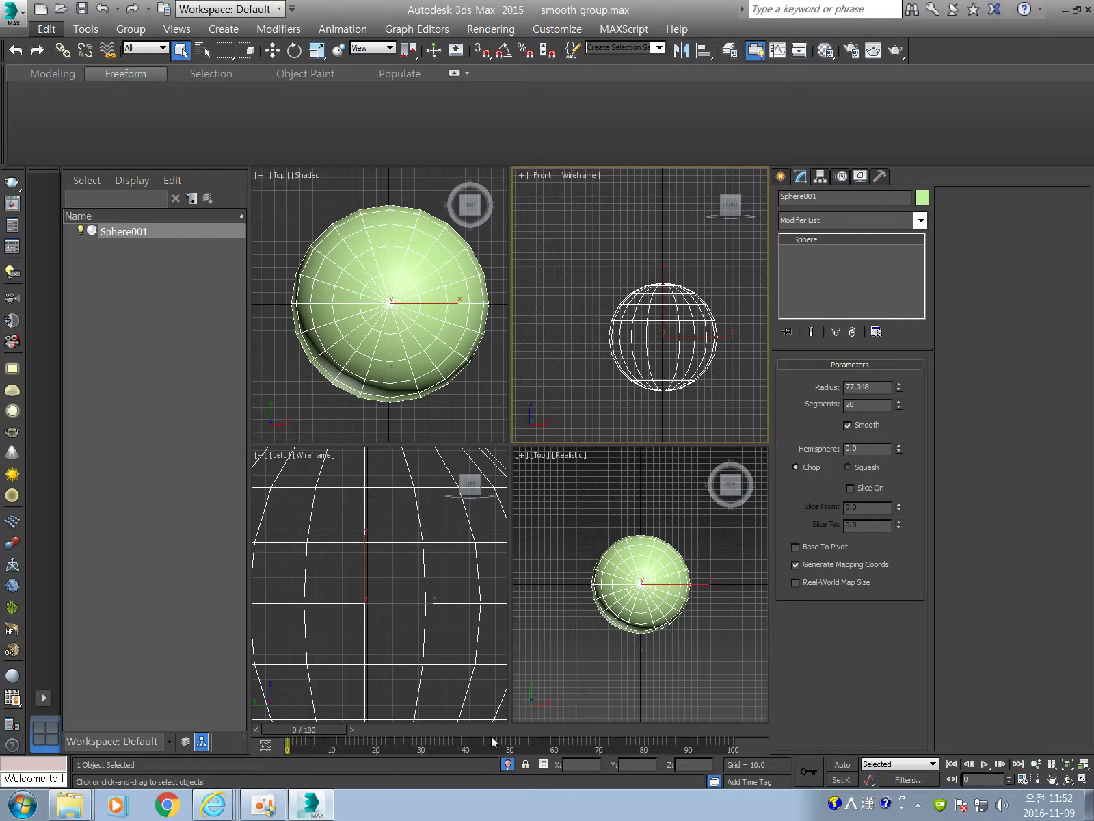
{"action": "left_click", "coordinate": [263, 804]}
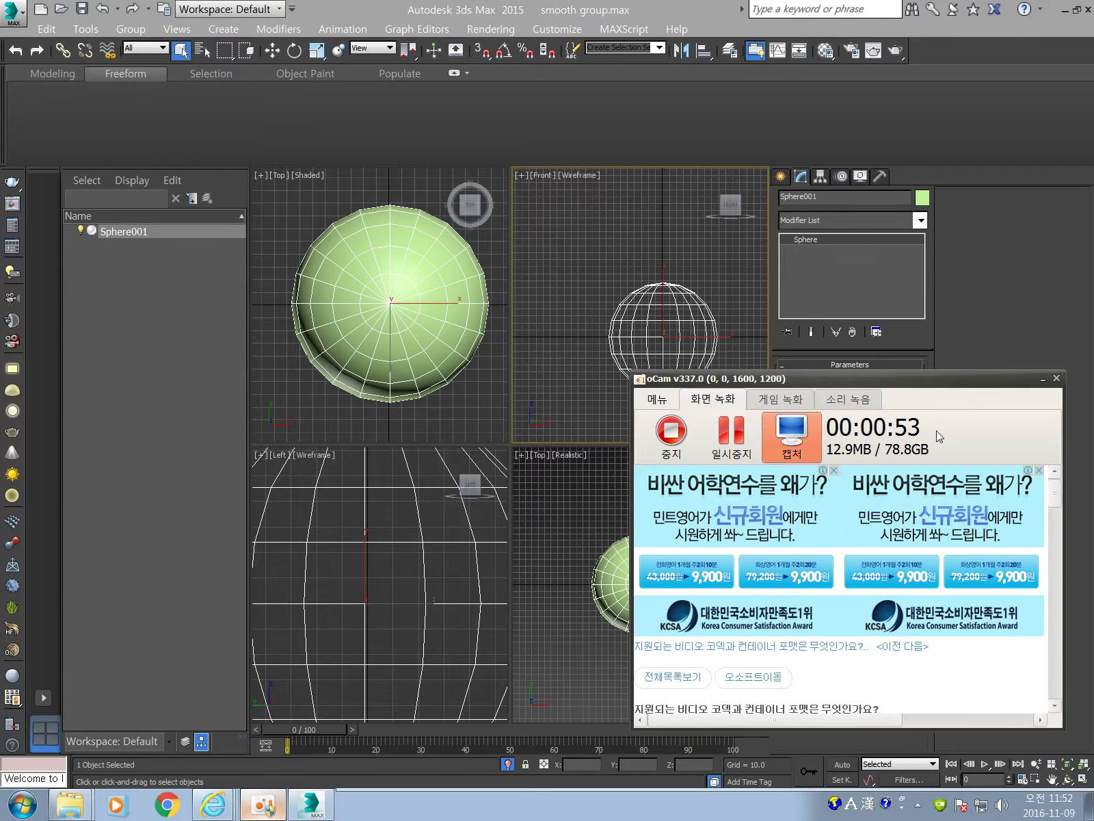
{"action": "left_click", "coordinate": [1043, 378]}
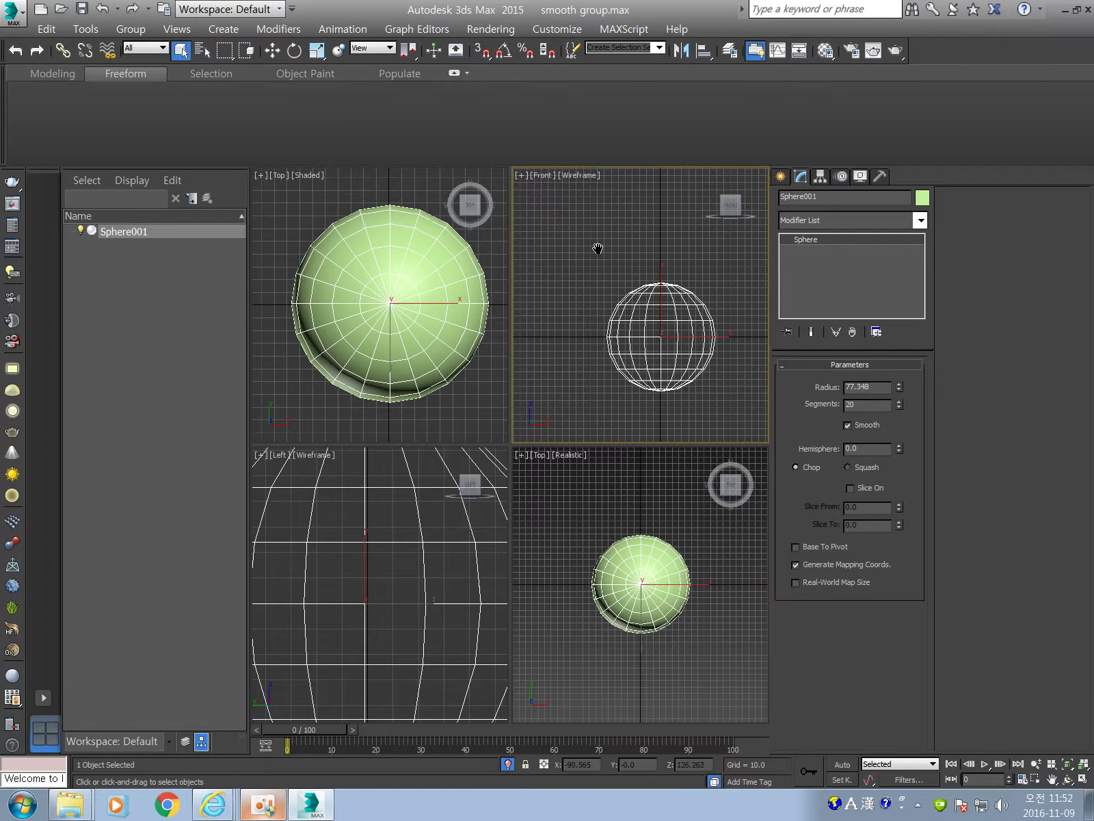
- Deselect the sphere, maximize the realistic Top view and render it to check the sphere's shading
{"action": "left_click", "coordinate": [605, 502]}
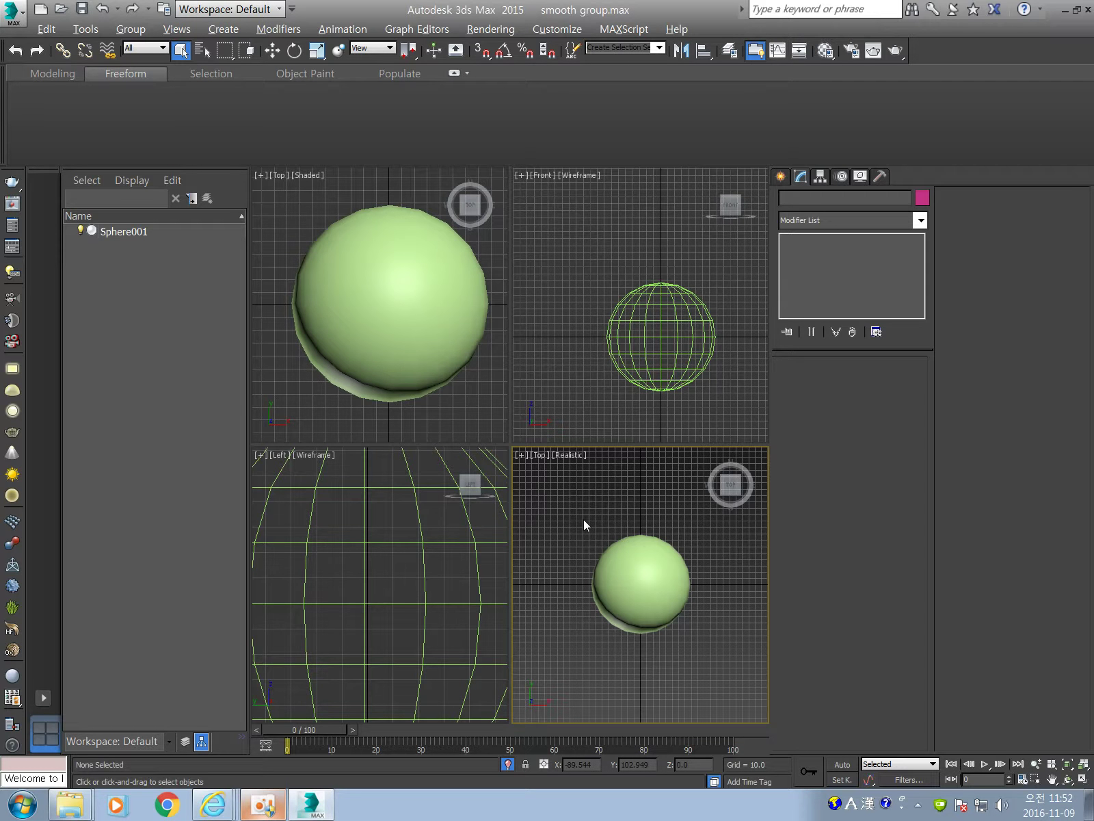
{"action": "key", "text": "alt+w"}
{"action": "key", "text": "shift+q"}
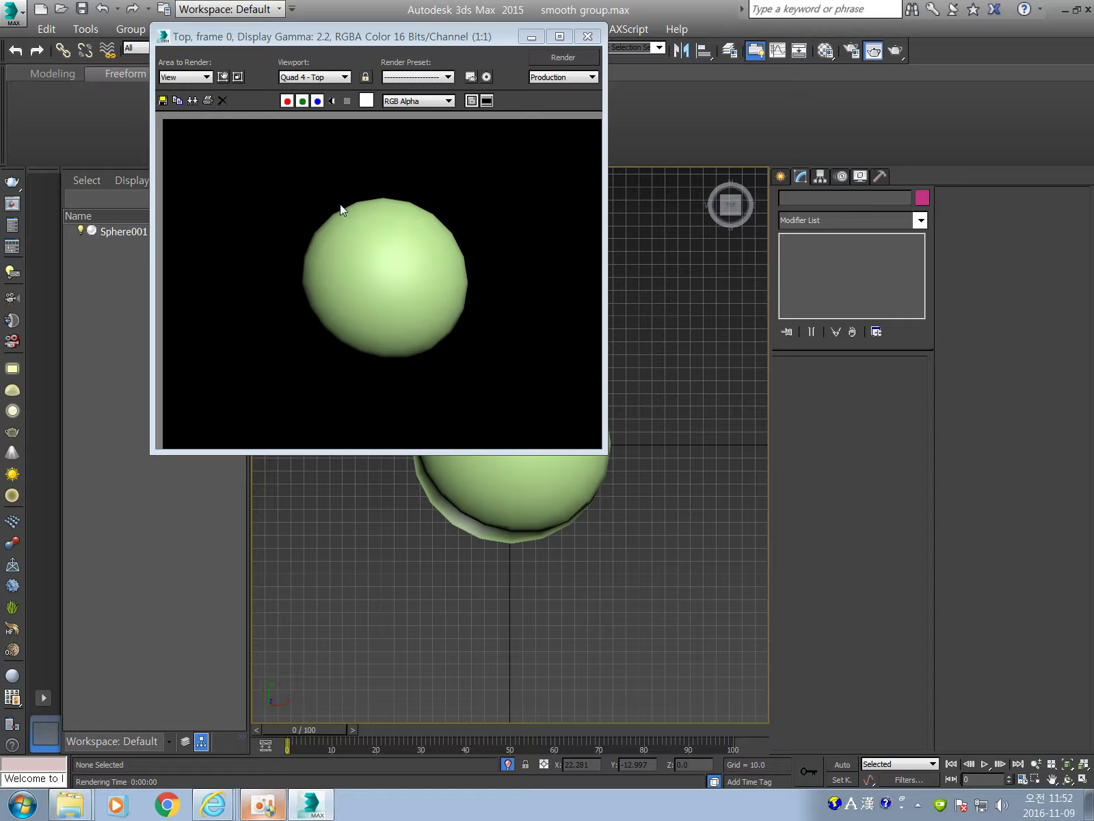
{"action": "left_click", "coordinate": [587, 36]}
{"action": "key", "text": "alt+w"}
{"action": "key", "text": "alt+w"}
{"action": "left_click", "coordinate": [544, 403]}
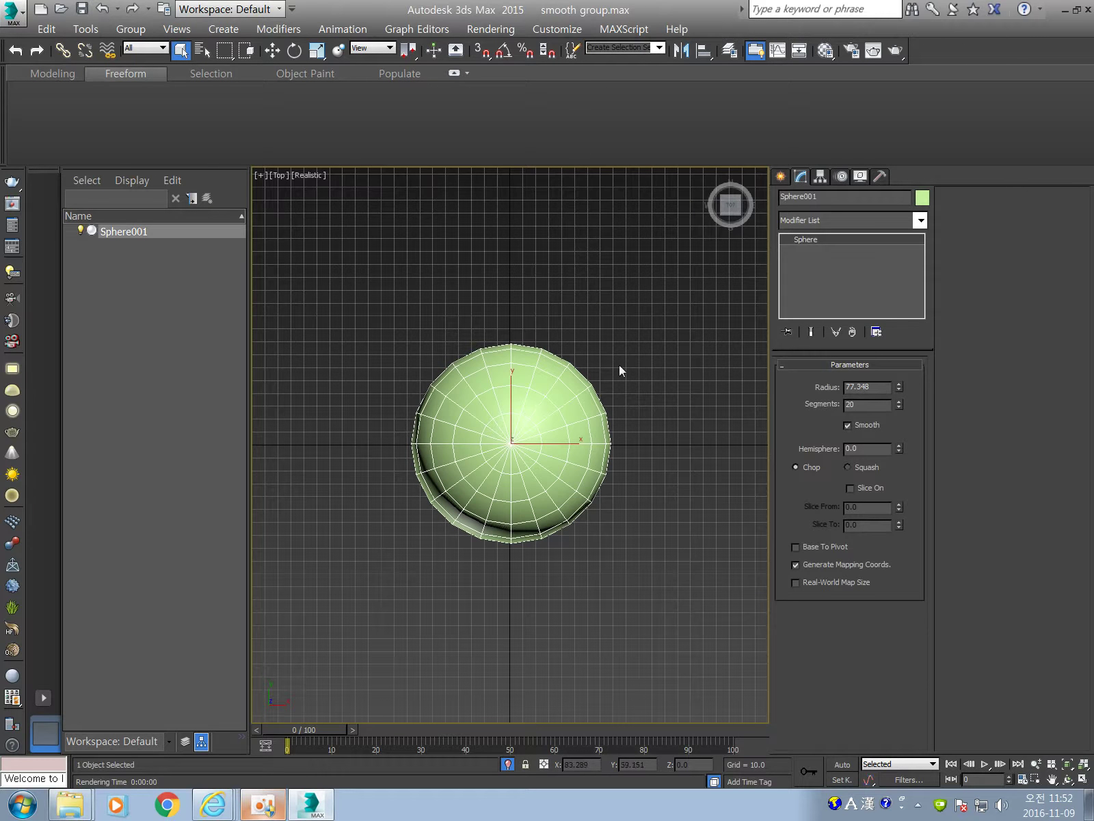
{"action": "left_click", "coordinate": [645, 327]}
{"action": "key", "text": "alt+w"}
{"action": "left_click", "coordinate": [645, 328]}
{"action": "key", "text": "alt+w"}
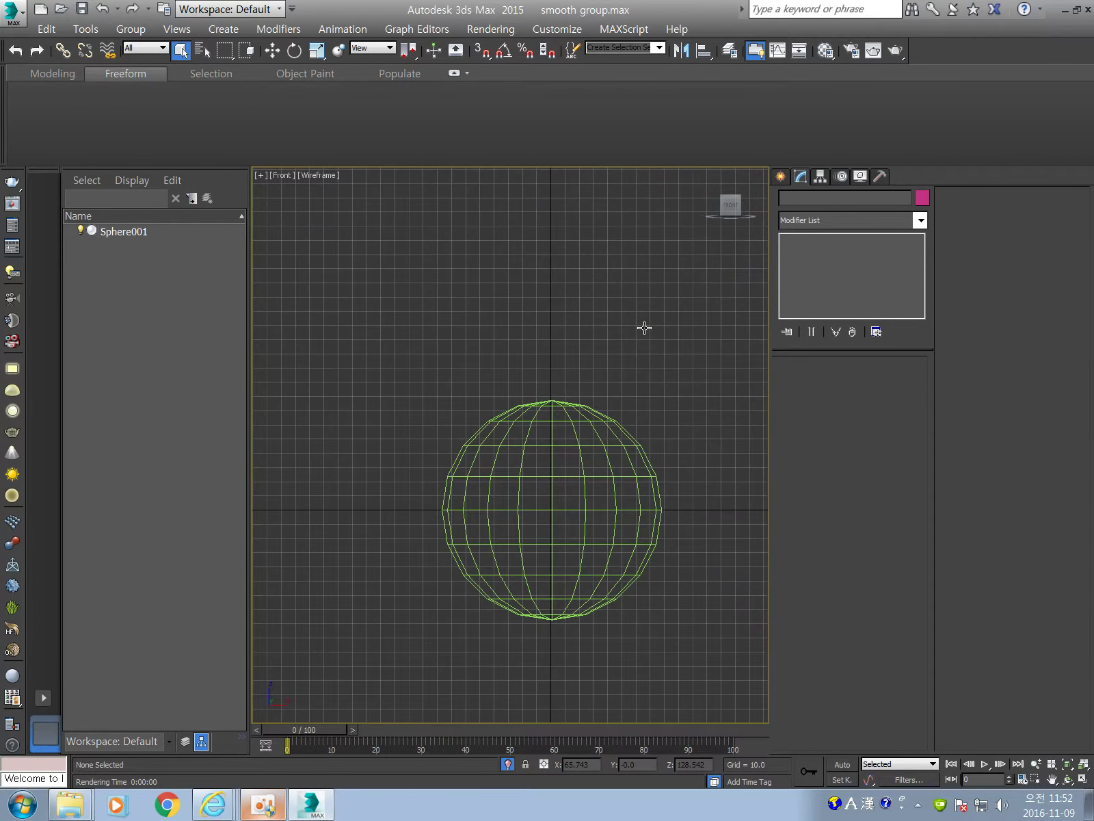
{"action": "key", "text": "alt+w"}
{"action": "scroll", "coordinate": [669, 234], "scroll_direction": "up", "scroll_amount": 2}
{"action": "scroll", "coordinate": [669, 233], "scroll_direction": "down", "scroll_amount": 2}
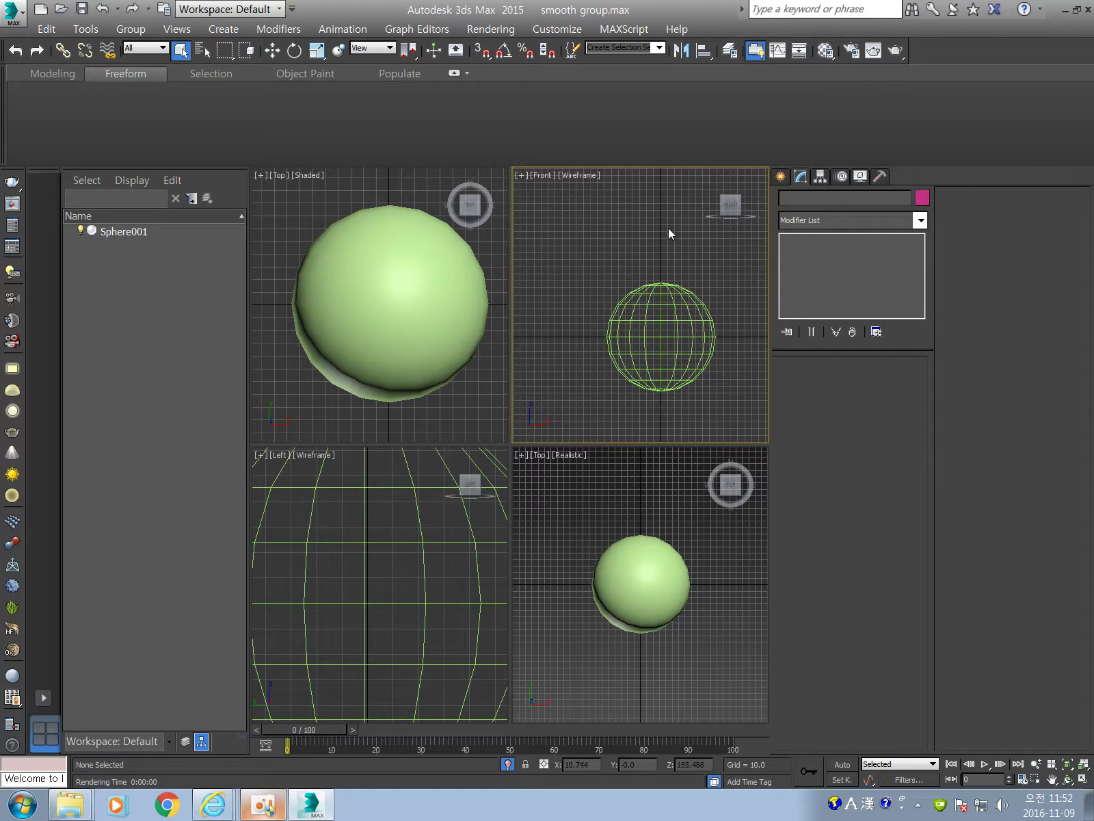
- Select the sphere in the Front view and add an Edit Poly modifier to it
{"action": "middle_click_drag", "start_coordinate": [678, 226], "coordinate": [660, 205]}
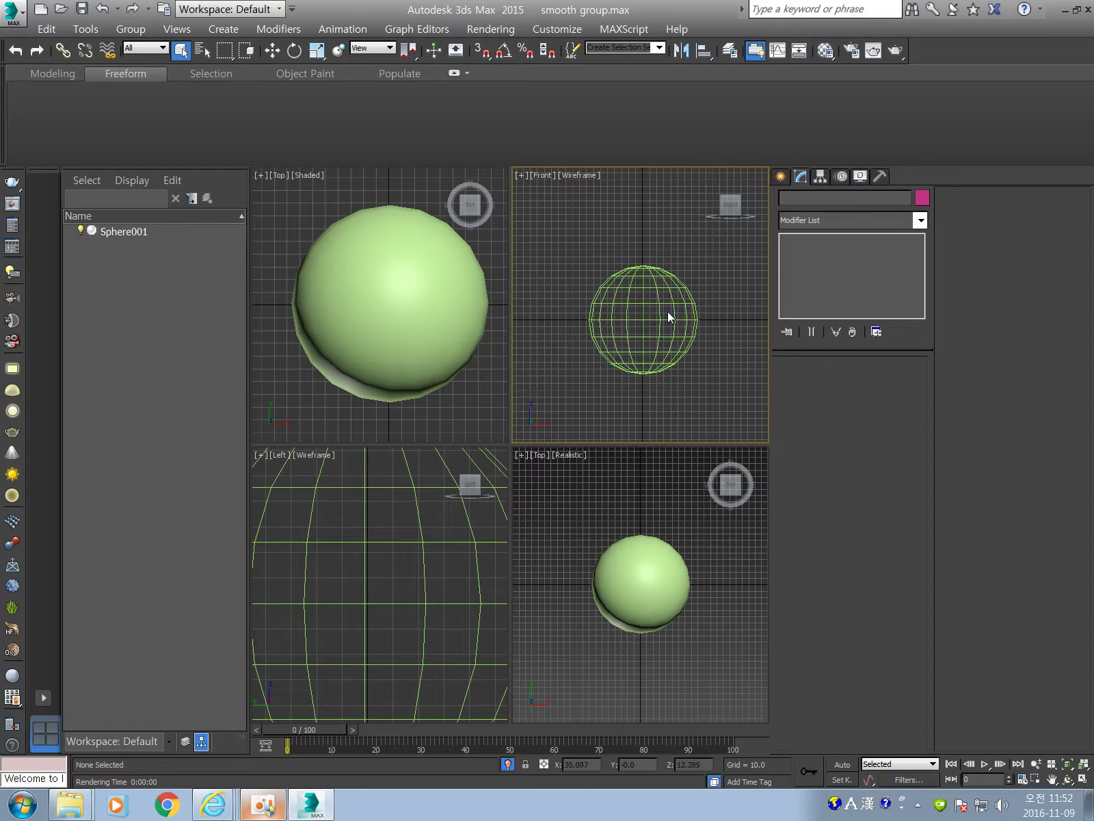
{"action": "left_click_drag", "start_coordinate": [567, 232], "coordinate": [706, 394]}
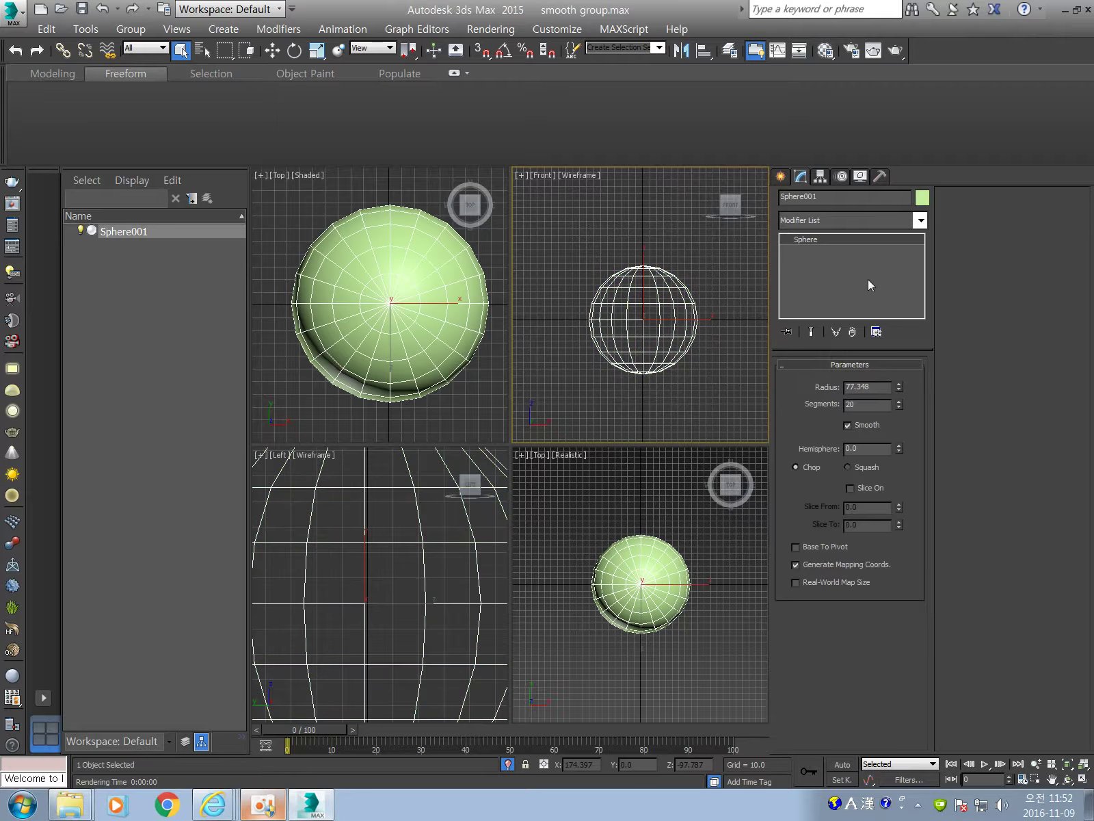
{"action": "left_click", "coordinate": [922, 220]}
{"action": "scroll", "coordinate": [906, 404], "scroll_direction": "down", "scroll_amount": 5}
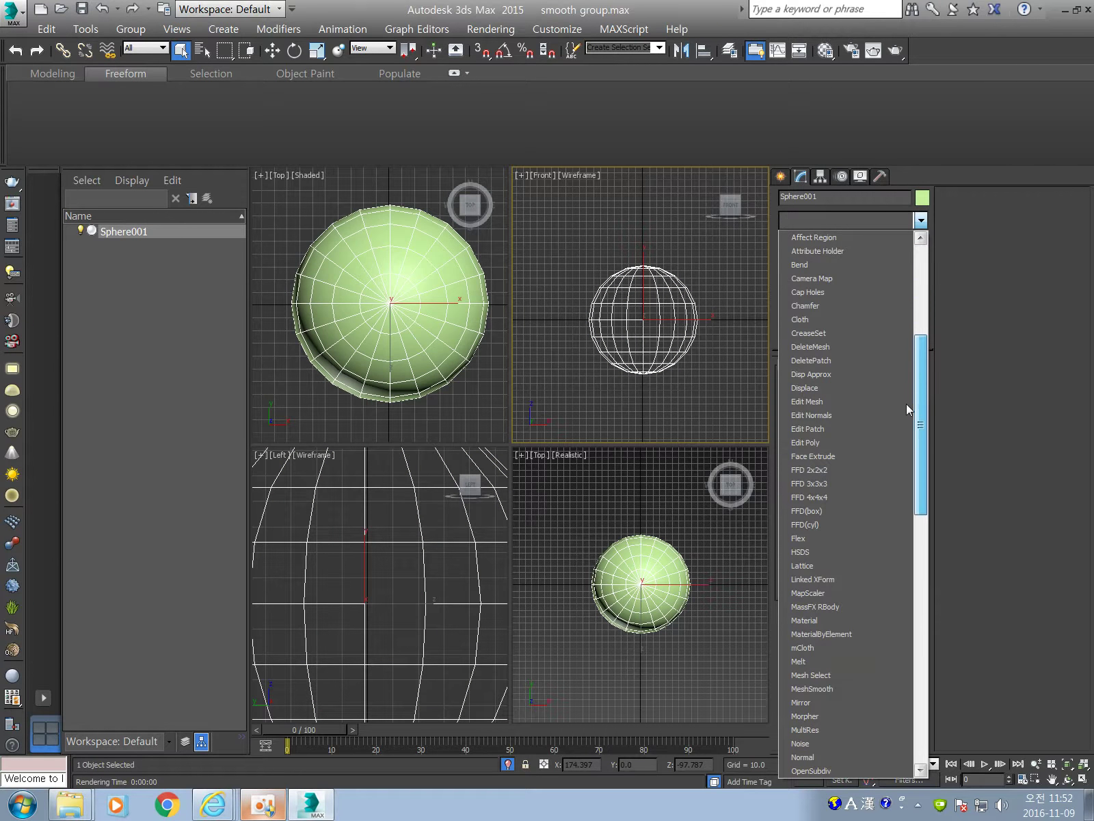
{"action": "left_click", "coordinate": [876, 441]}
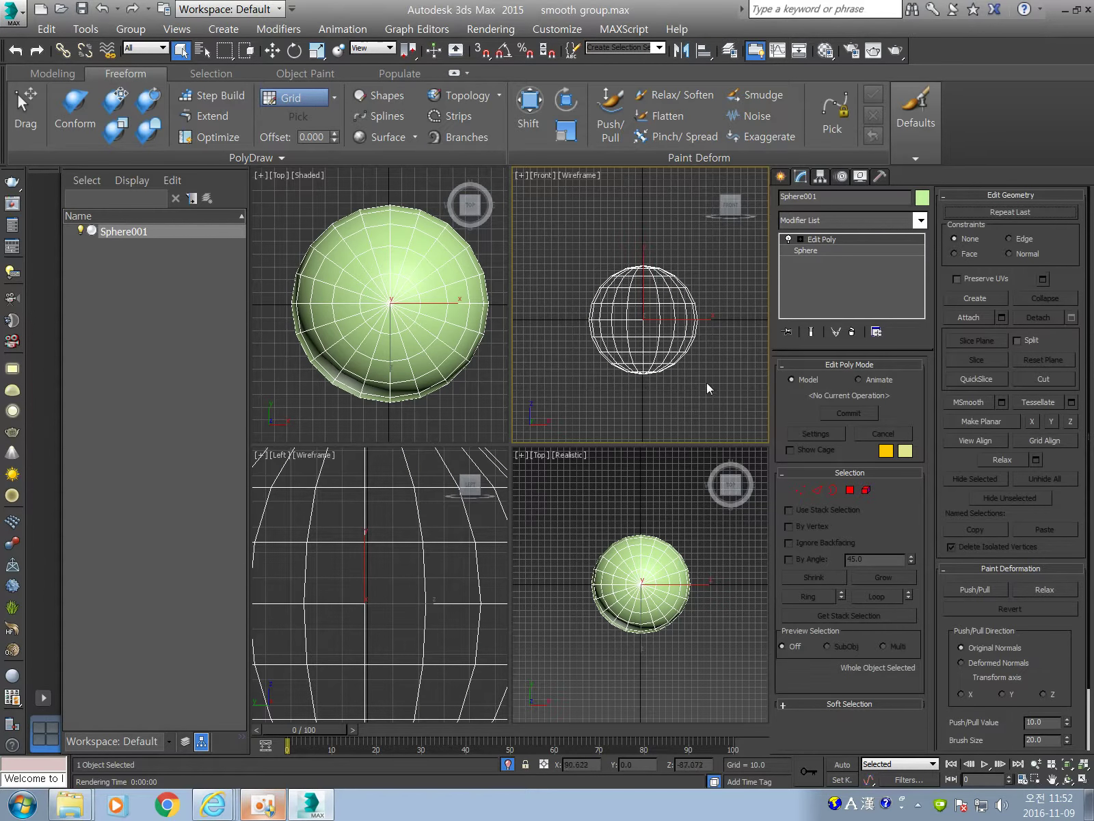
- Select all of the sphere's polygons at polygon level, remove them from smoothing group 1 and deselect them
{"action": "left_click_drag", "start_coordinate": [1078, 640], "coordinate": [1078, 378]}
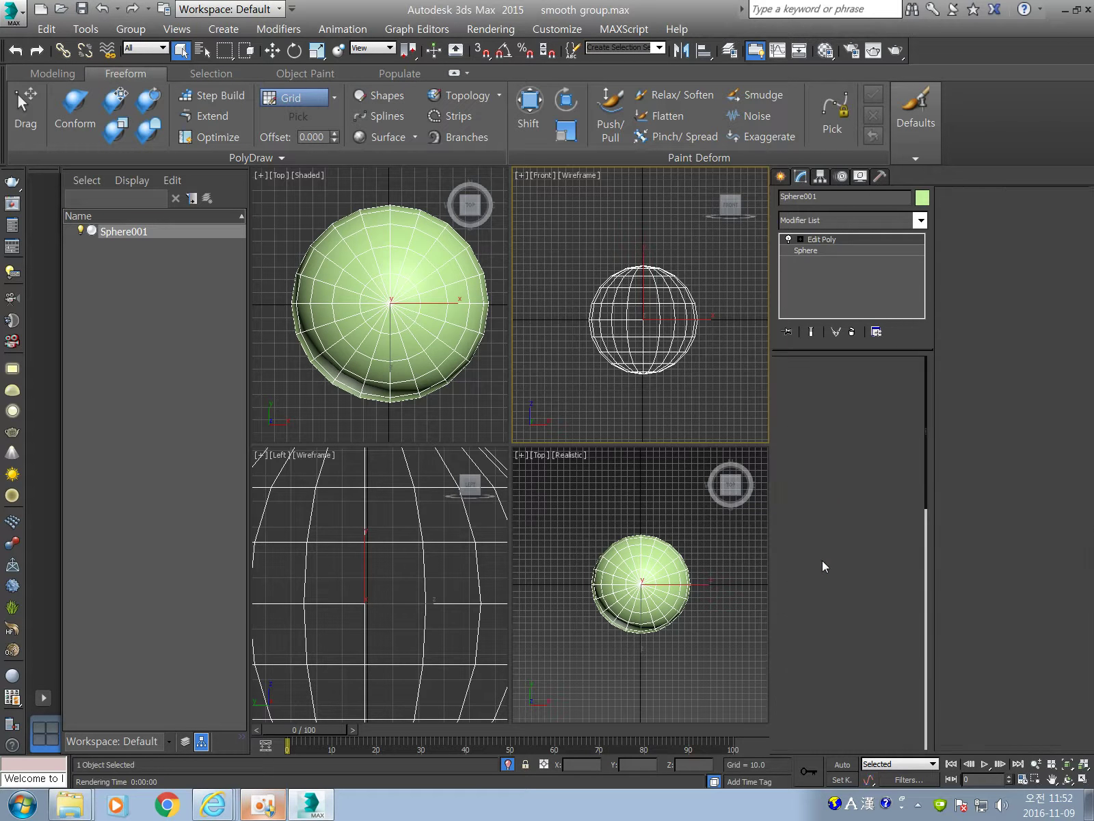
{"action": "left_click_drag", "start_coordinate": [581, 262], "coordinate": [714, 397]}
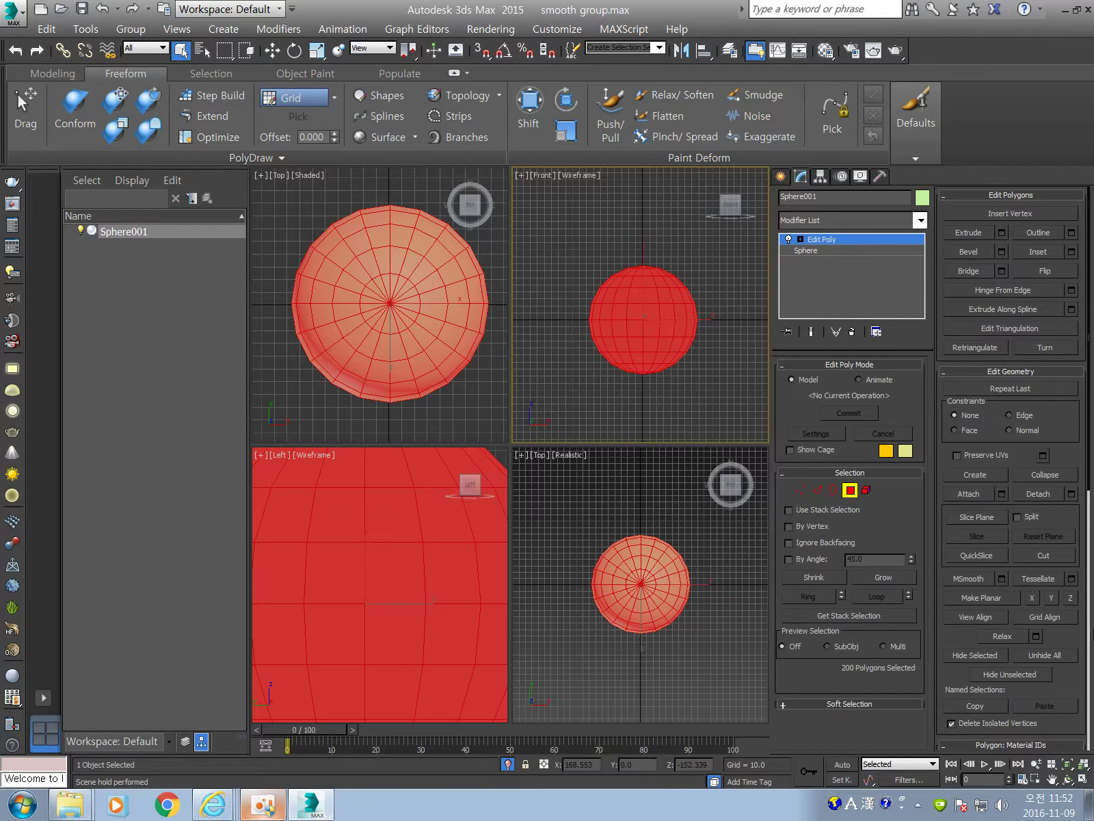
{"action": "left_click_drag", "start_coordinate": [1078, 646], "coordinate": [1090, 99]}
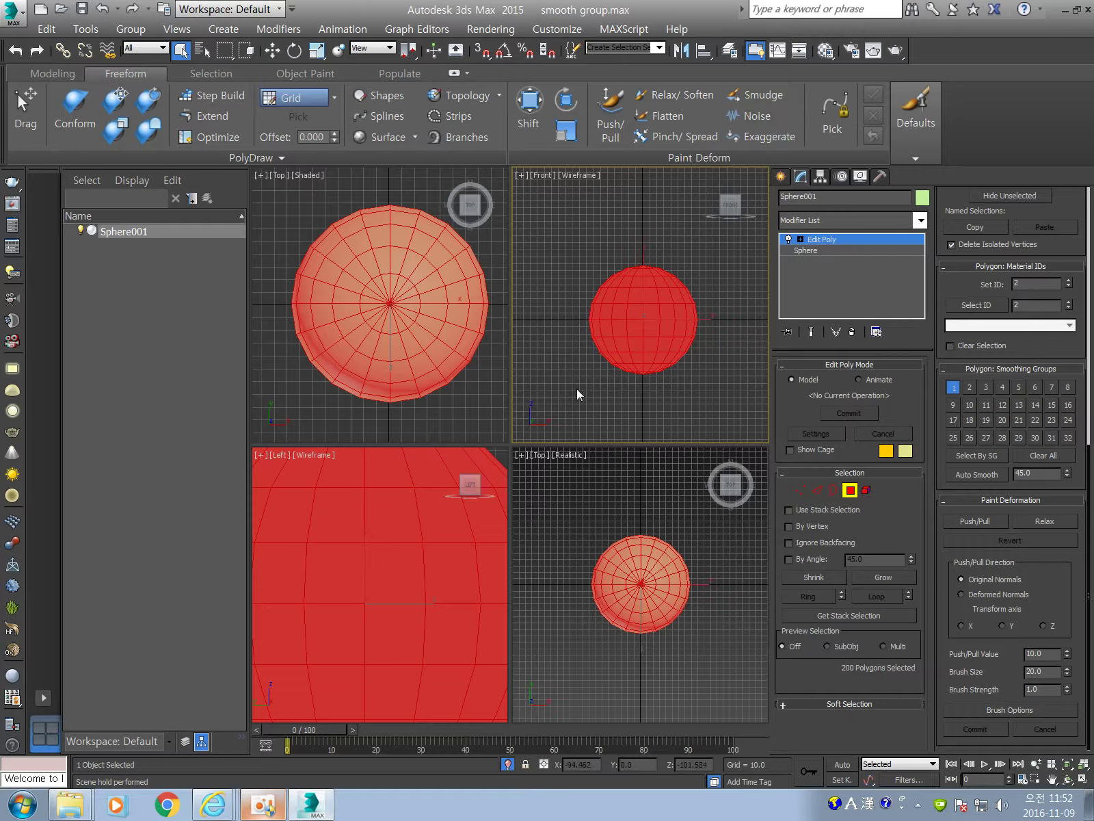
{"action": "left_click", "coordinate": [953, 387]}
{"action": "left_click", "coordinate": [677, 384]}
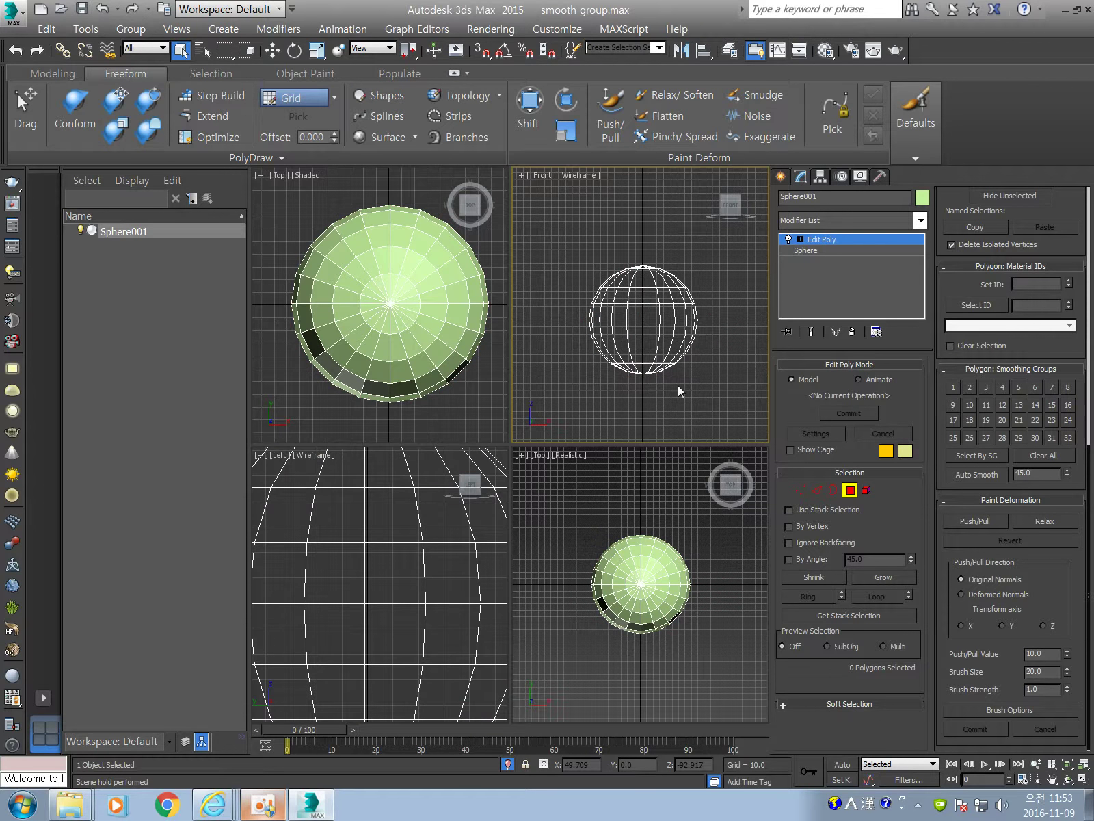
- Reselect all of the sphere's polygons, clear all their smoothing groups and deselect the polygons
{"action": "left_click_drag", "start_coordinate": [538, 215], "coordinate": [727, 429]}
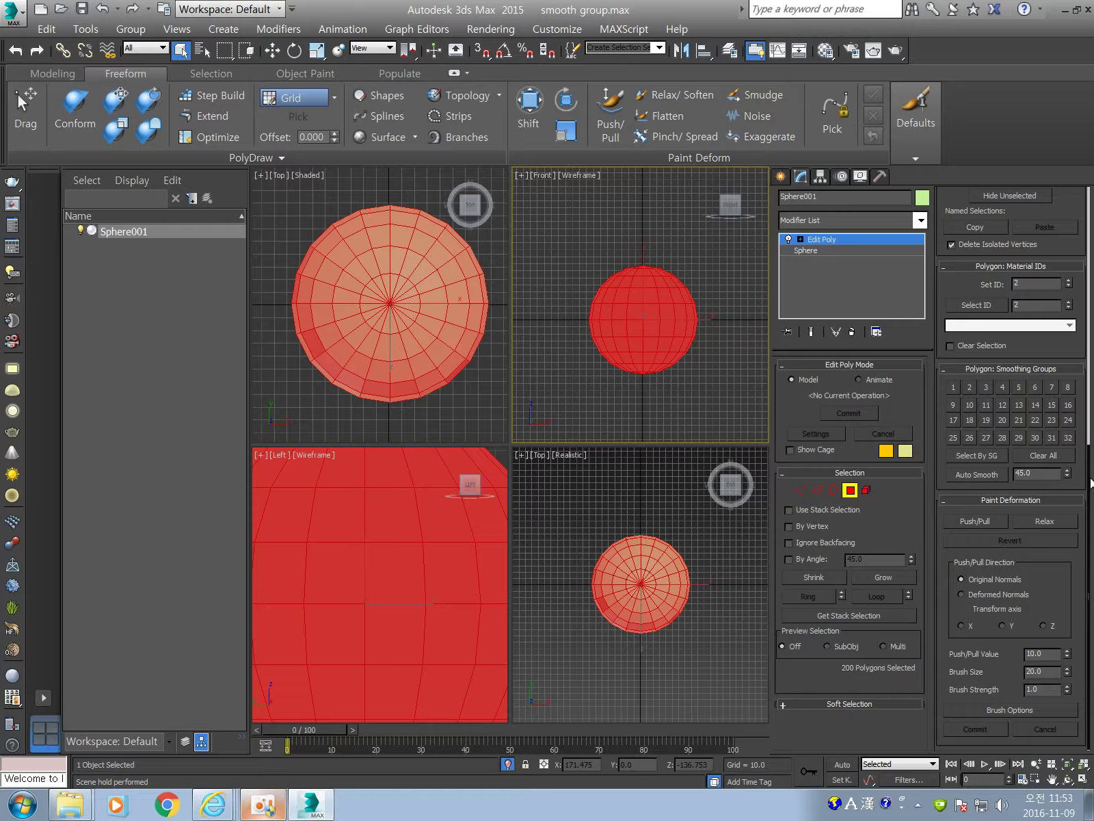
{"action": "left_click", "coordinate": [1060, 457]}
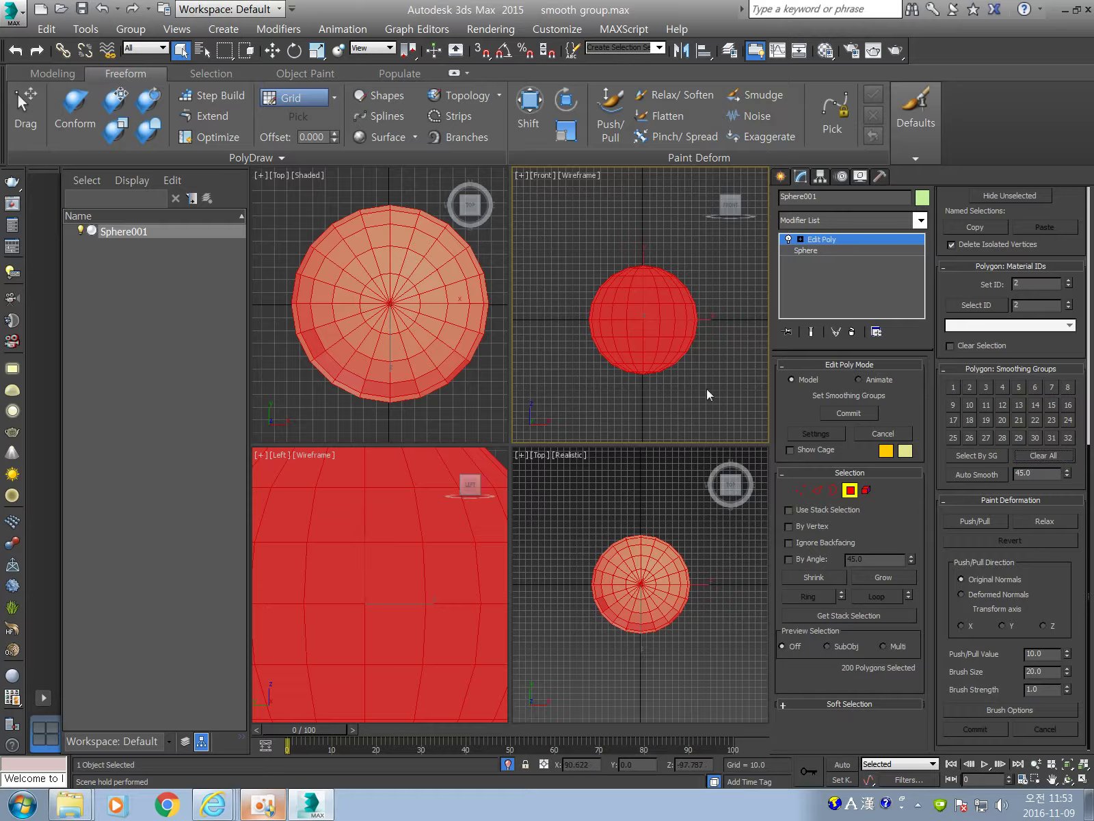
{"action": "left_click", "coordinate": [557, 371]}
{"action": "key", "text": "ctrl+z"}
{"action": "left_click", "coordinate": [1060, 458]}
{"action": "left_click", "coordinate": [619, 231]}
{"action": "key", "text": "ctrl+z"}
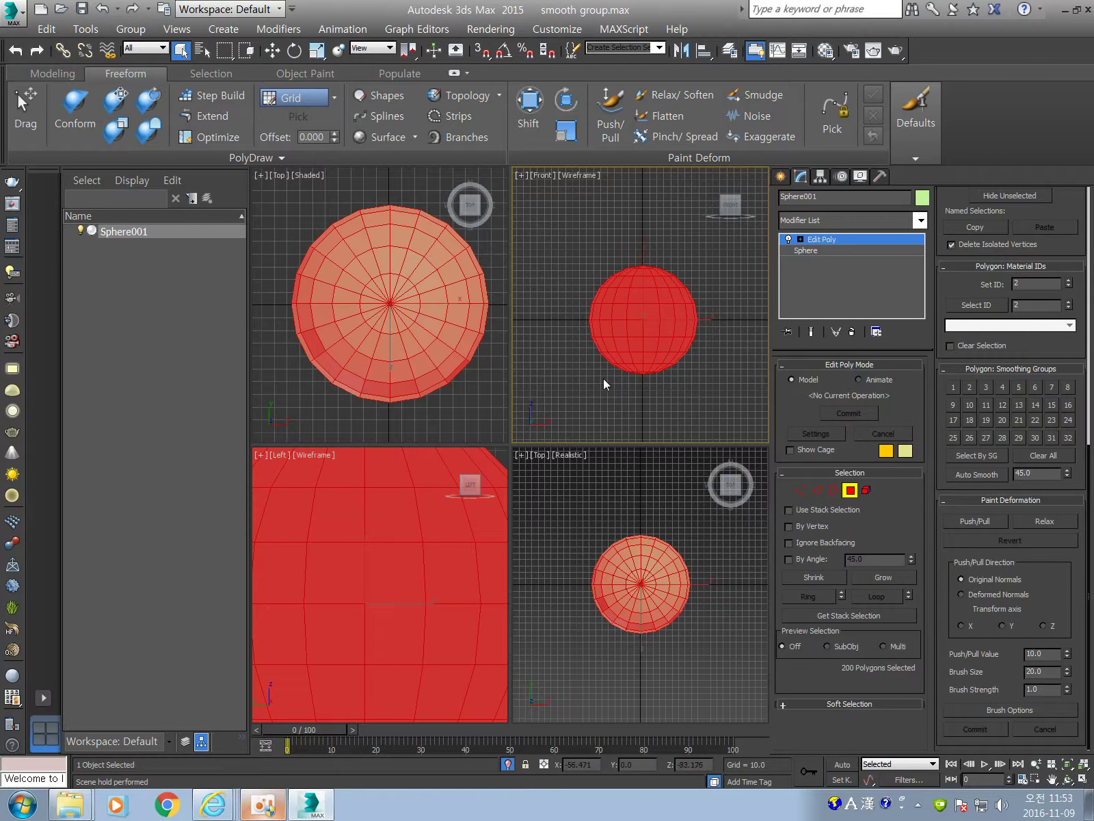
{"action": "left_click", "coordinate": [559, 198]}
{"action": "key", "text": "ctrl+z"}
{"action": "left_click", "coordinate": [1053, 452]}
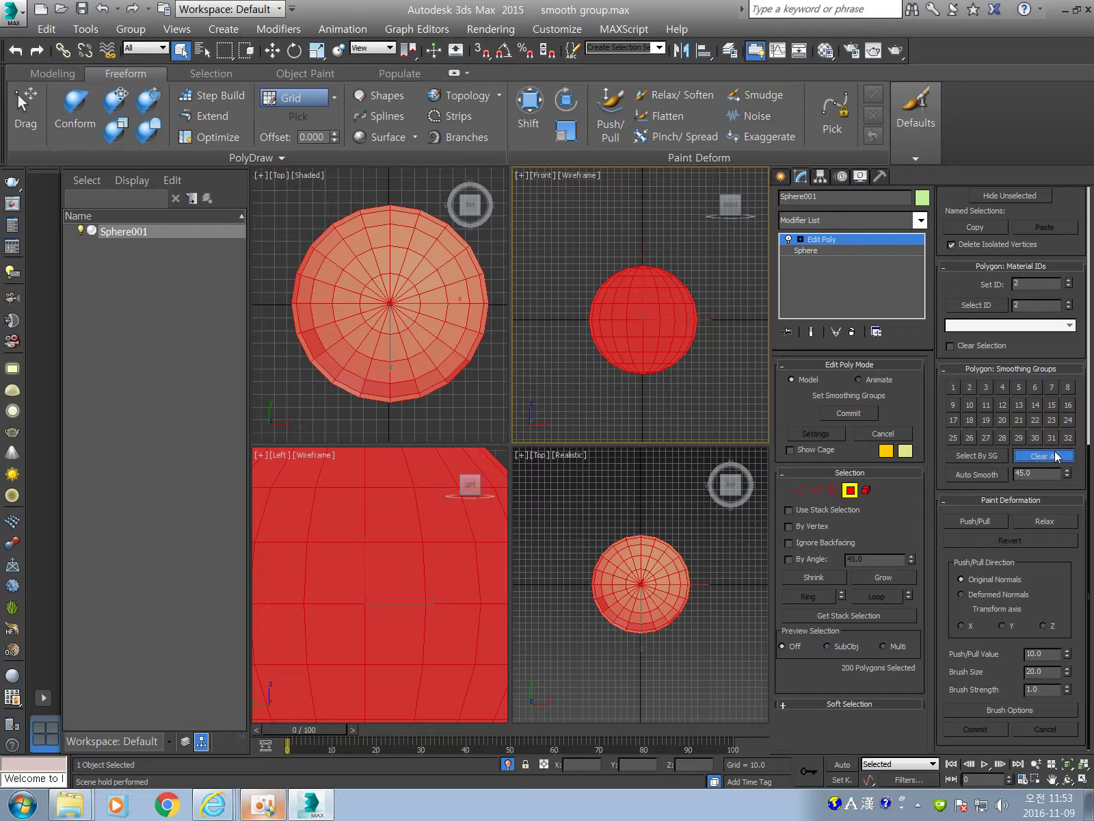
{"action": "left_click", "coordinate": [592, 525]}
{"action": "left_click", "coordinate": [560, 213]}
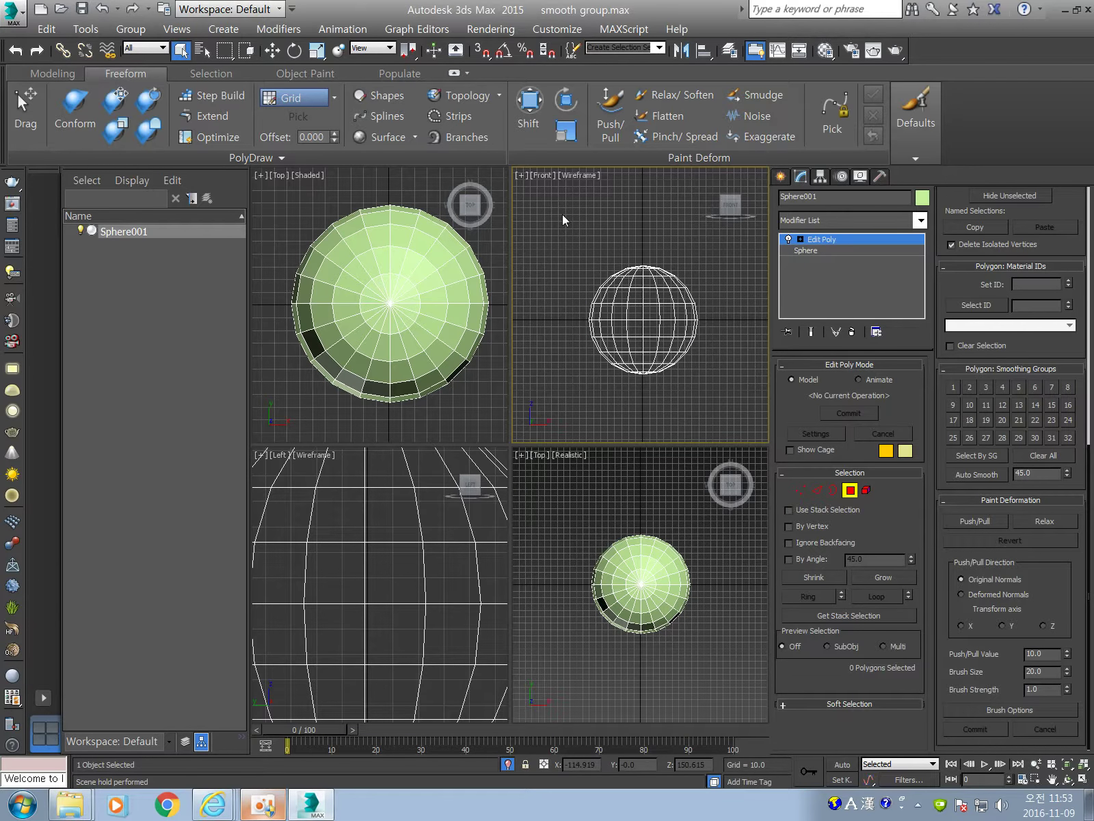
- Render the Front view and examine the shading between the sphere's polygons alongside the smoothing group settings
{"action": "key", "text": "shift+q"}
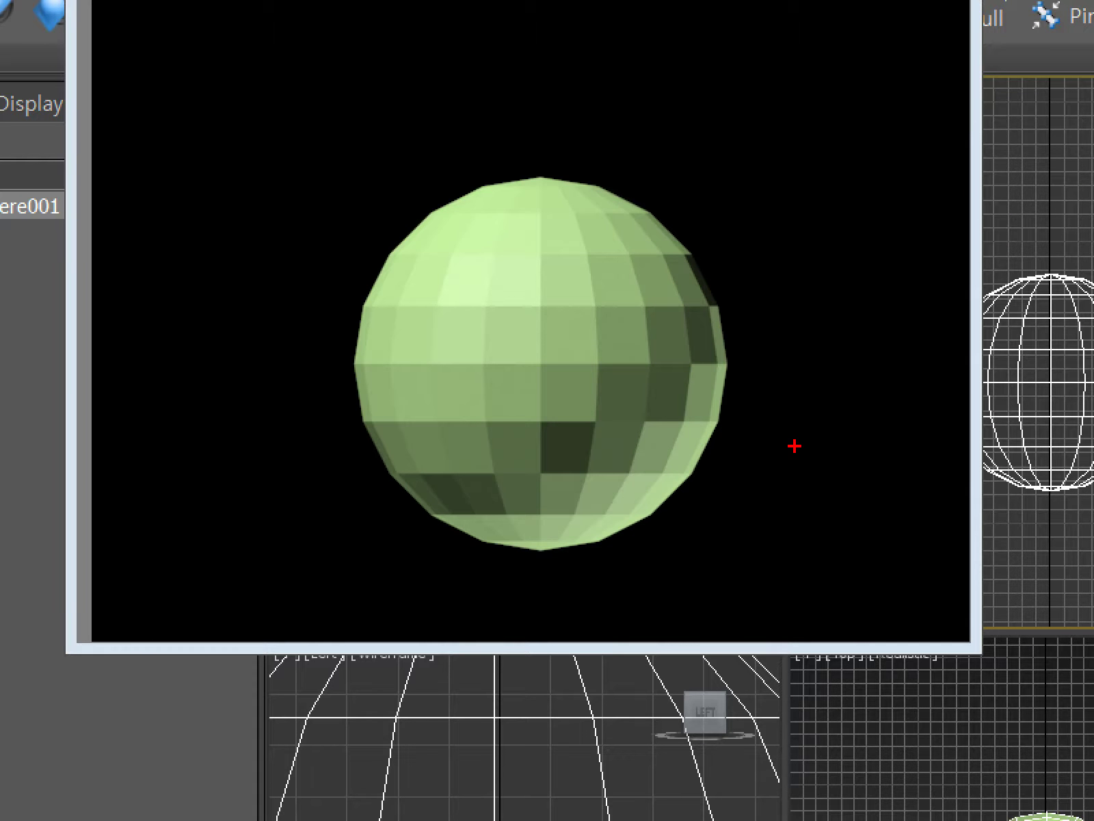
{"action": "left_click_drag", "start_coordinate": [422, 545], "coordinate": [524, 229]}
{"action": "mouse_move", "coordinate": [520, 161]}
{"action": "left_mouse_down"}
{"action": "mouse_move", "coordinate": [330, 383]}
{"action": "mouse_move", "coordinate": [424, 103]}
{"action": "mouse_move", "coordinate": [574, 549]}
{"action": "mouse_move", "coordinate": [603, 528]}
{"action": "left_mouse_up"}
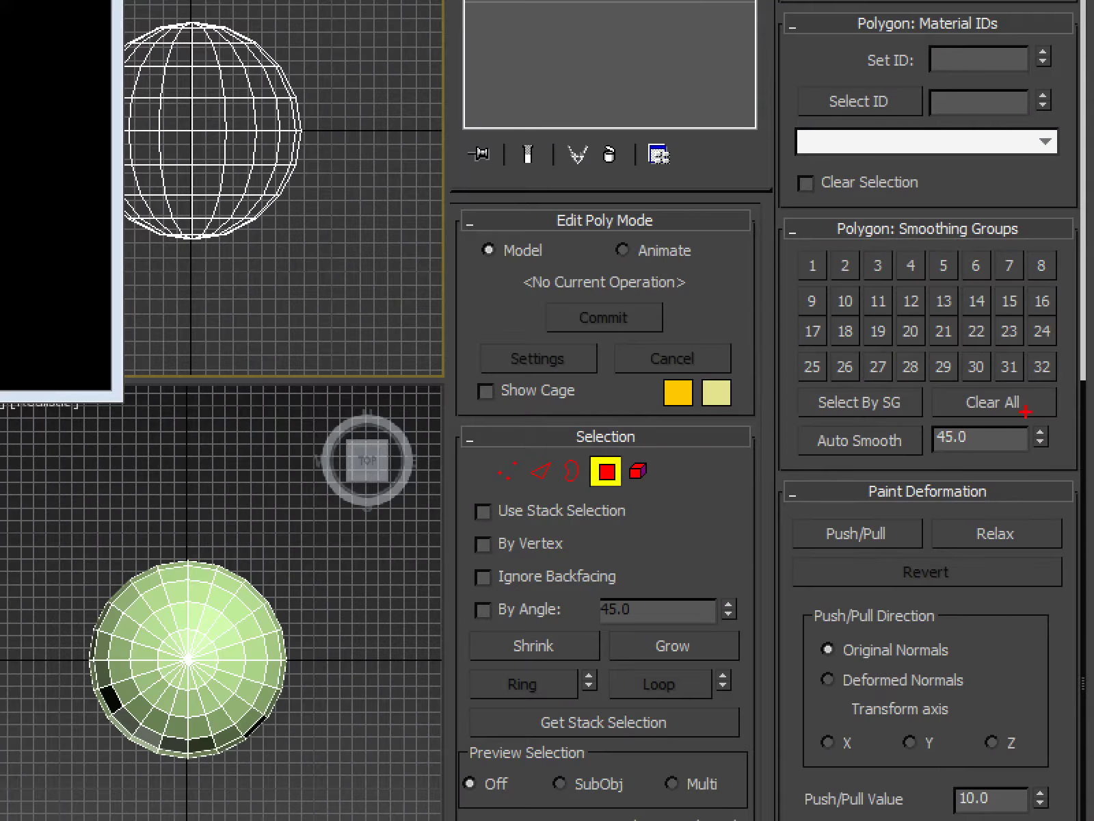
{"action": "left_click_drag", "start_coordinate": [1025, 411], "coordinate": [1012, 363]}
{"action": "key", "text": "shift+q"}
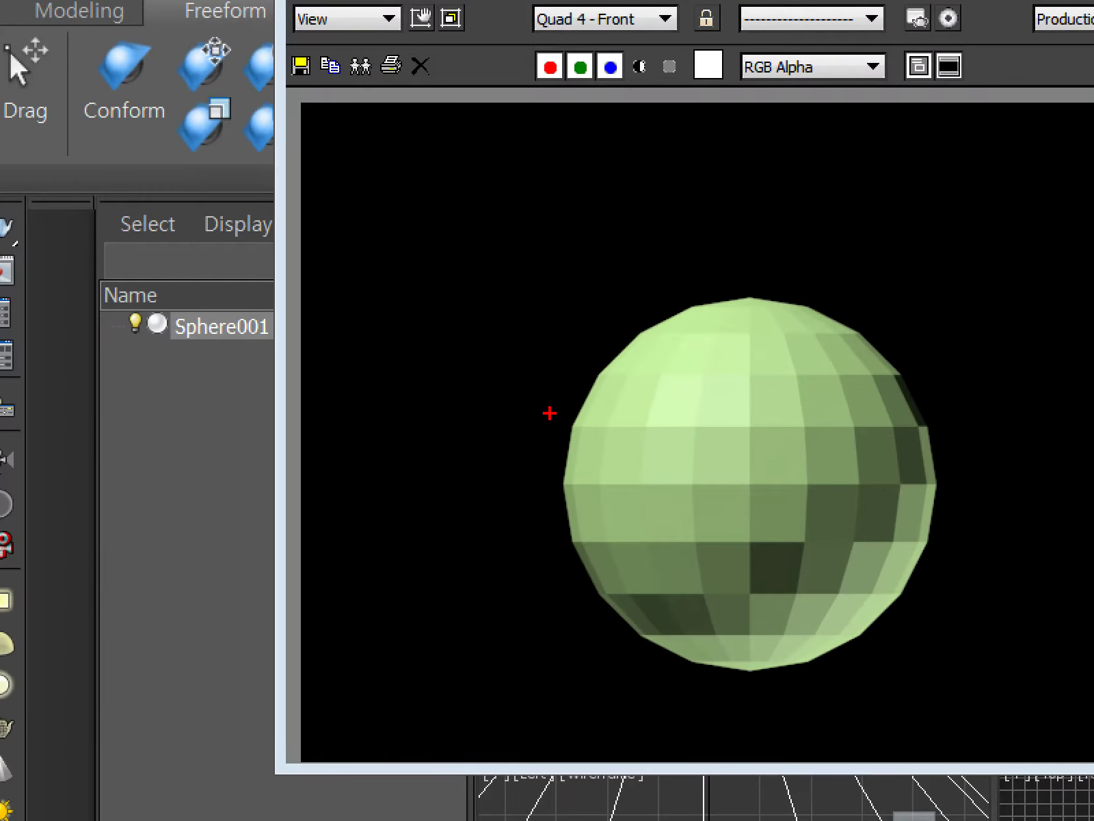
{"action": "mouse_move", "coordinate": [615, 276]}
{"action": "left_mouse_down"}
{"action": "mouse_move", "coordinate": [476, 419]}
{"action": "mouse_move", "coordinate": [845, 142]}
{"action": "left_mouse_up"}
{"action": "left_click_drag", "start_coordinate": [708, 360], "coordinate": [720, 531]}
{"action": "left_click_drag", "start_coordinate": [876, 496], "coordinate": [876, 580]}
{"action": "left_click_drag", "start_coordinate": [945, 504], "coordinate": [924, 567]}
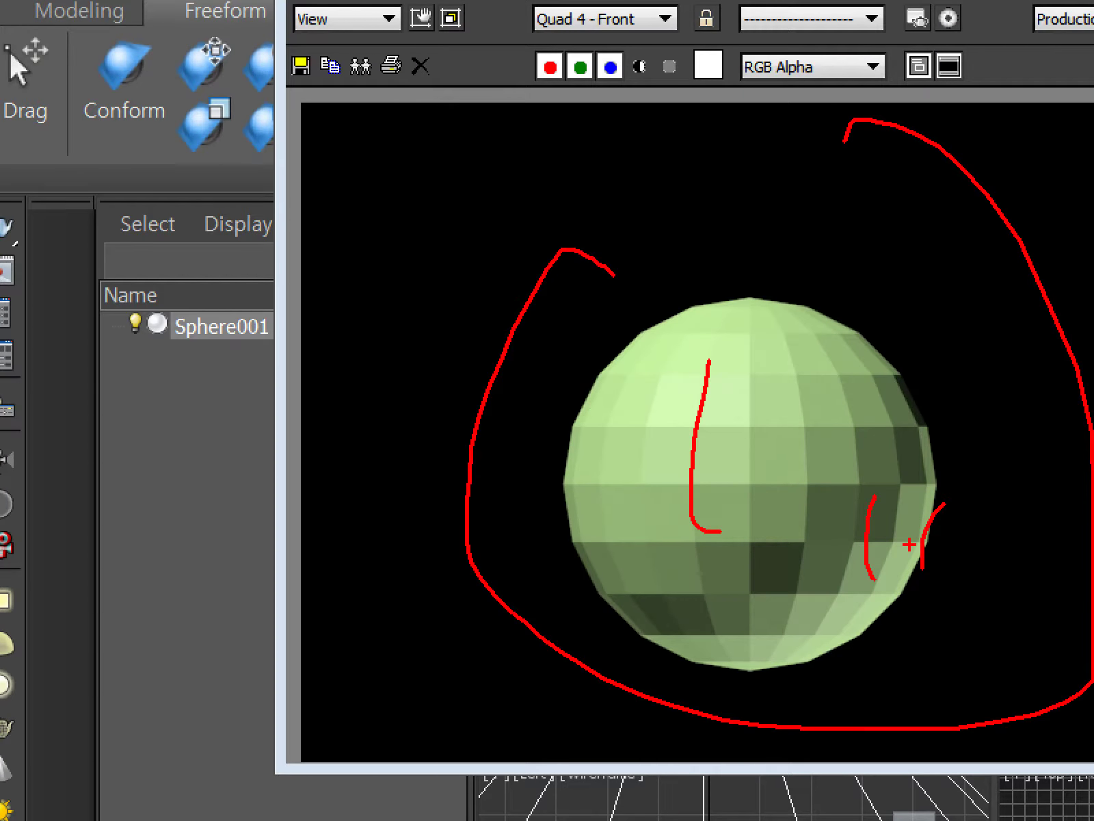
{"action": "key", "text": "Escape"}
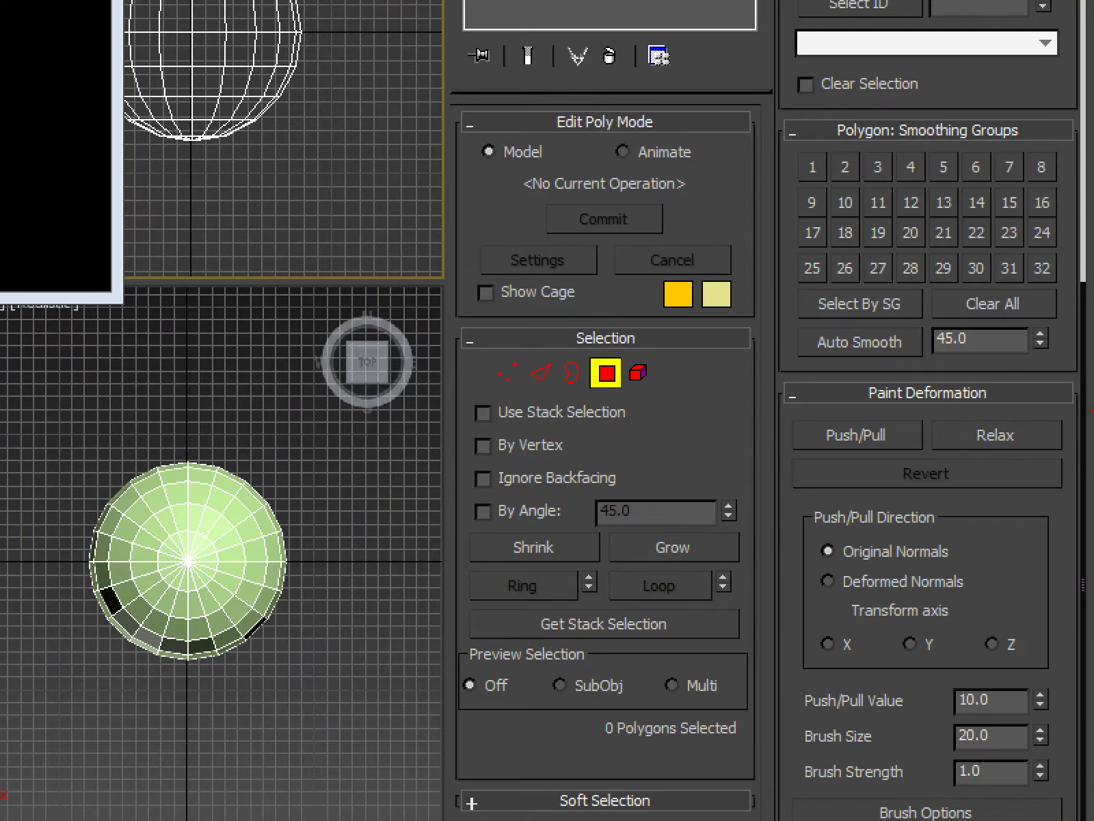
{"action": "mouse_move", "coordinate": [1058, 321]}
{"action": "left_mouse_down"}
{"action": "mouse_move", "coordinate": [1064, 418]}
{"action": "mouse_move", "coordinate": [745, 600]}
{"action": "left_mouse_up"}
{"action": "key", "text": "Escape"}
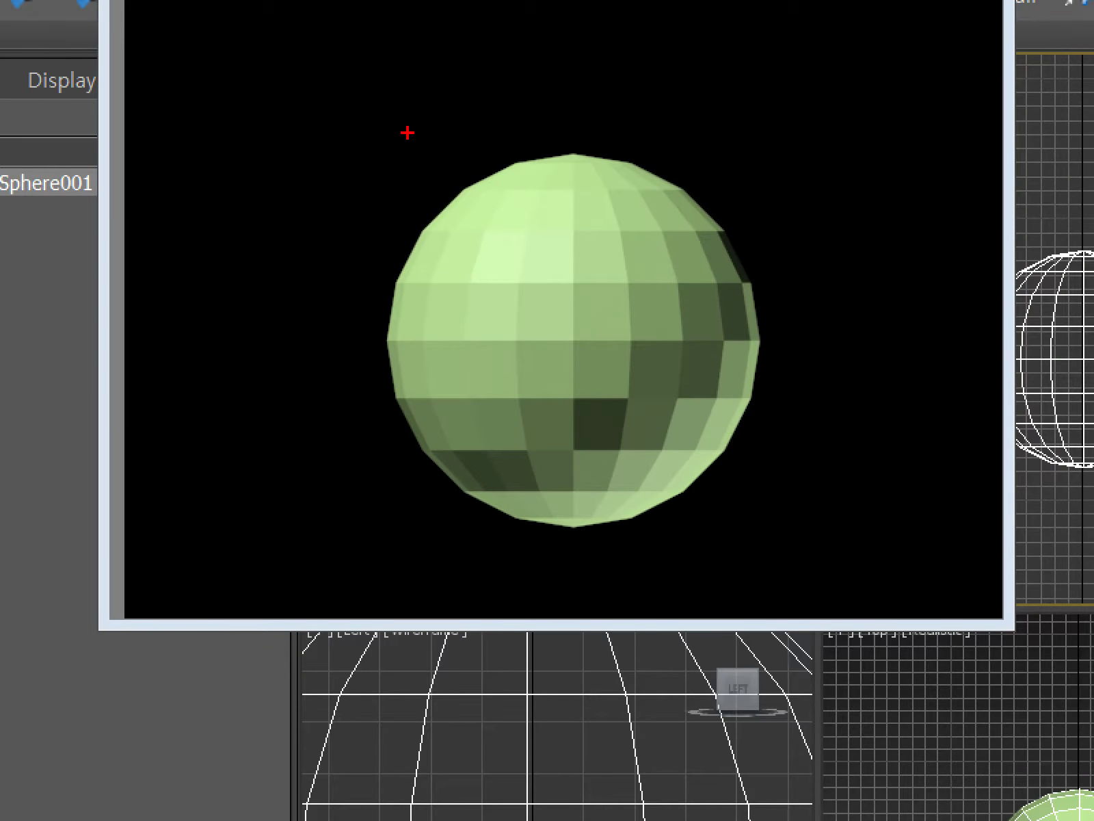
- Close the rendered Front view and add an Edit Normals modifier above Edit Poly on the sphere
{"action": "mouse_move", "coordinate": [408, 132]}
{"action": "left_mouse_down"}
{"action": "mouse_move", "coordinate": [894, 579]}
{"action": "mouse_move", "coordinate": [102, 68]}
{"action": "mouse_move", "coordinate": [640, 520]}
{"action": "mouse_move", "coordinate": [659, 514]}
{"action": "left_mouse_up"}
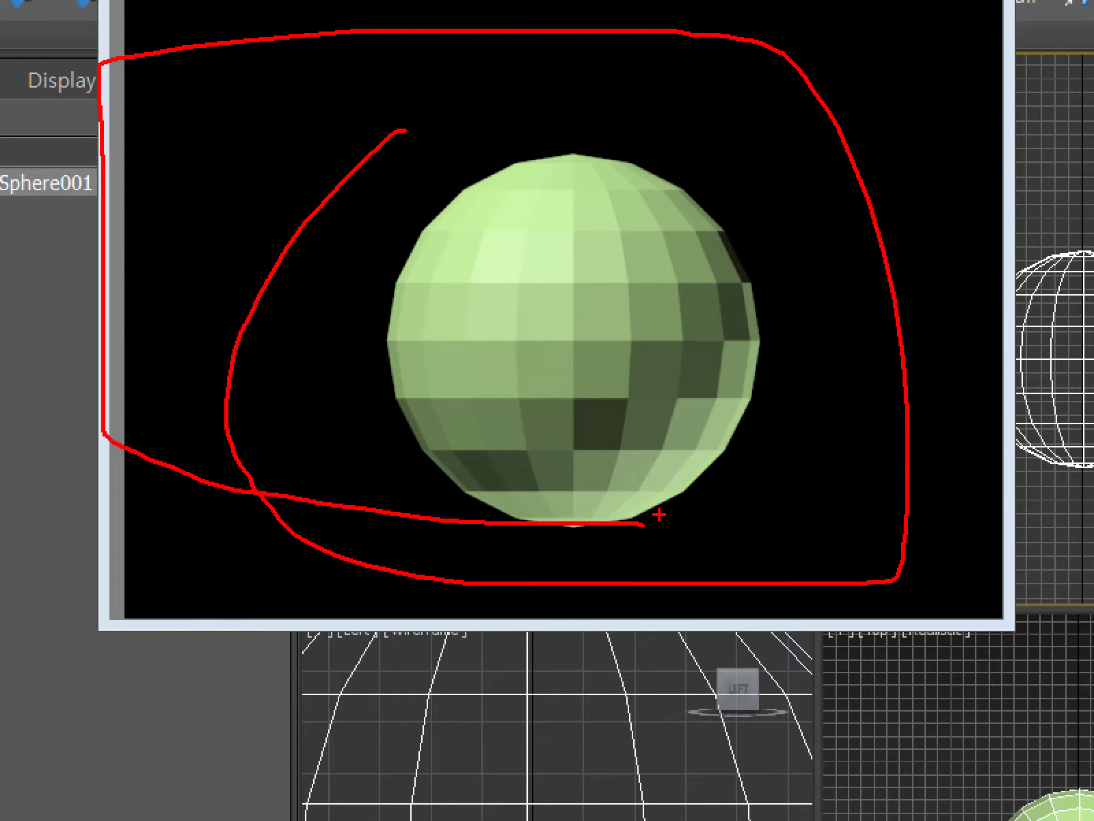
{"action": "key", "text": "Escape"}
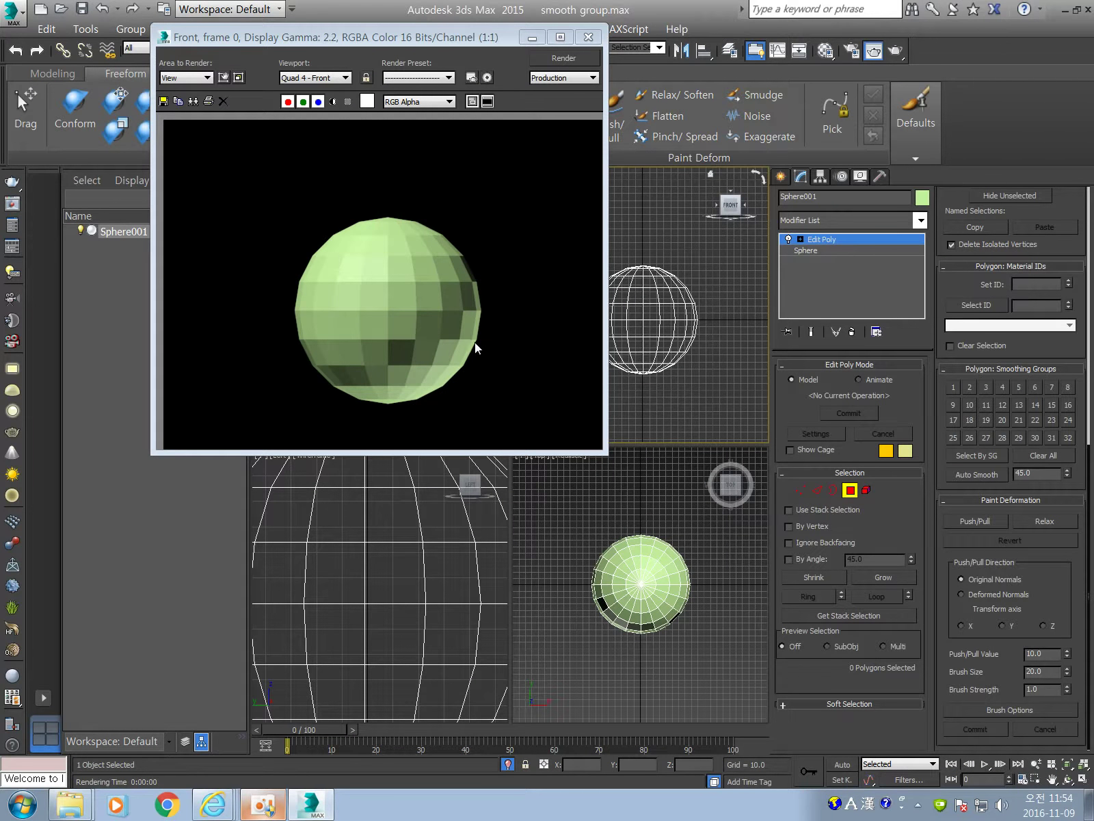
{"action": "left_click", "coordinate": [587, 36]}
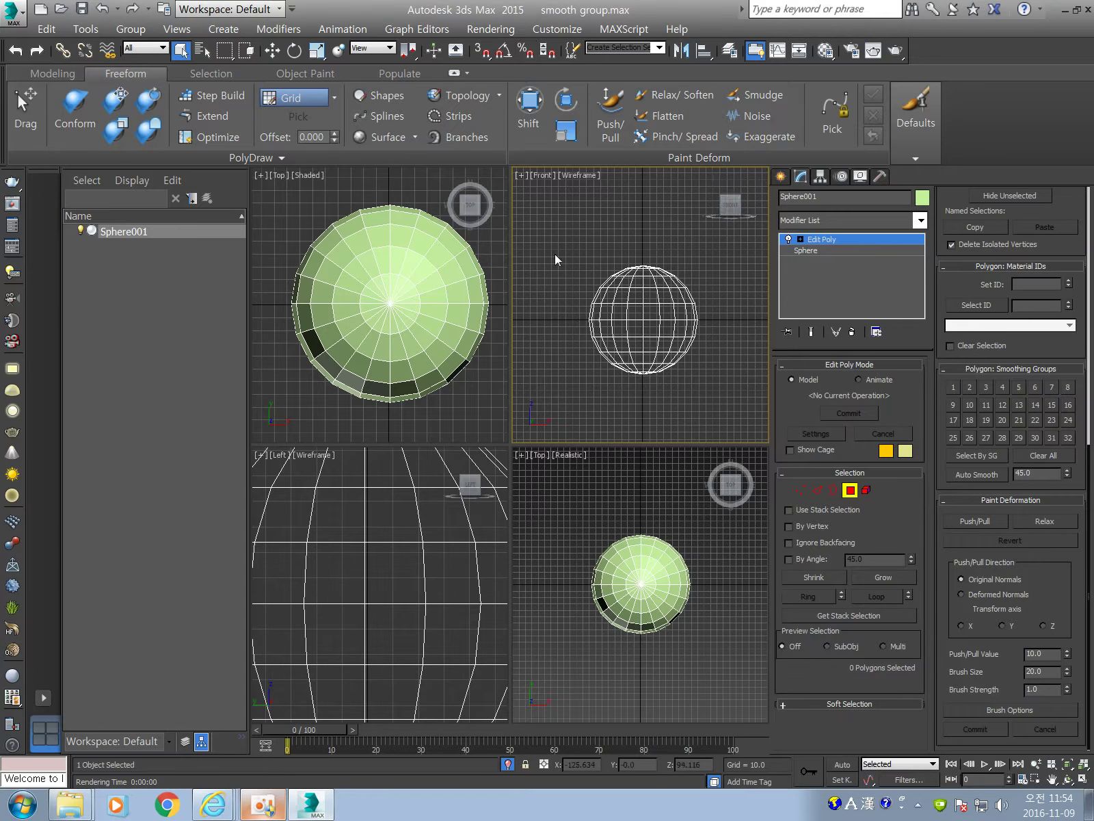
{"action": "left_click", "coordinate": [921, 219]}
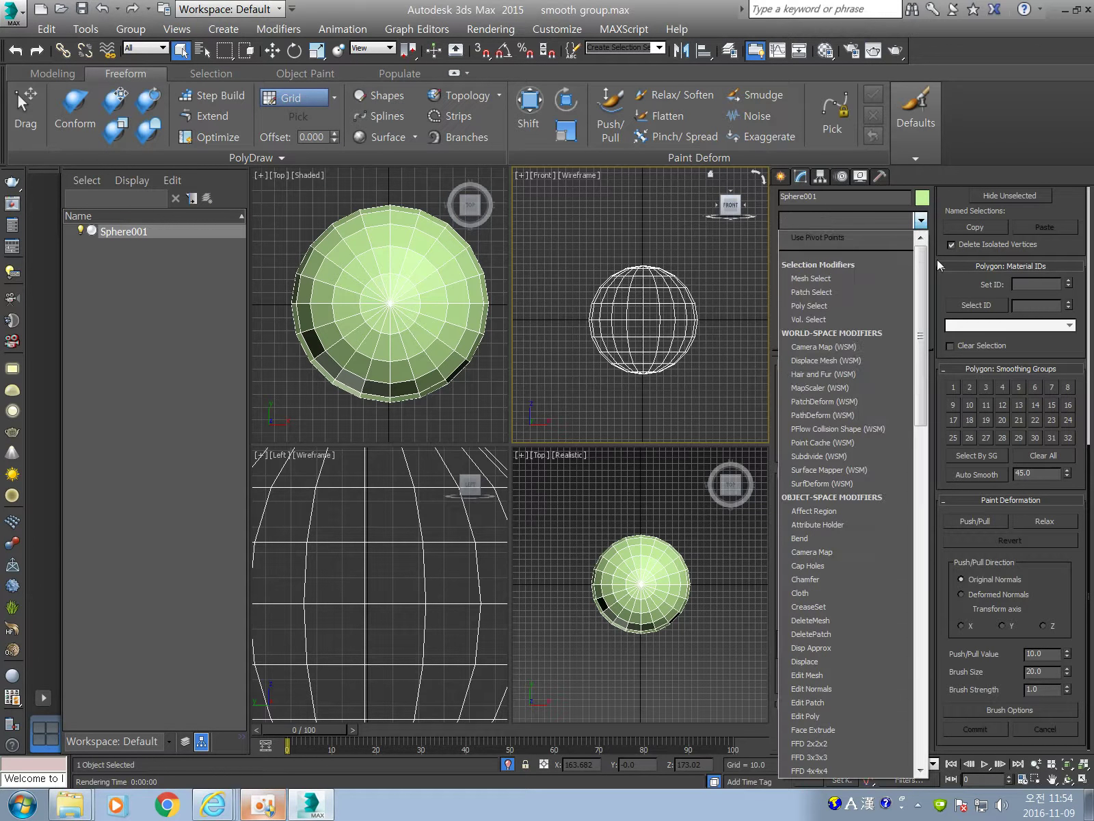
{"action": "left_click_drag", "start_coordinate": [925, 286], "coordinate": [915, 390]}
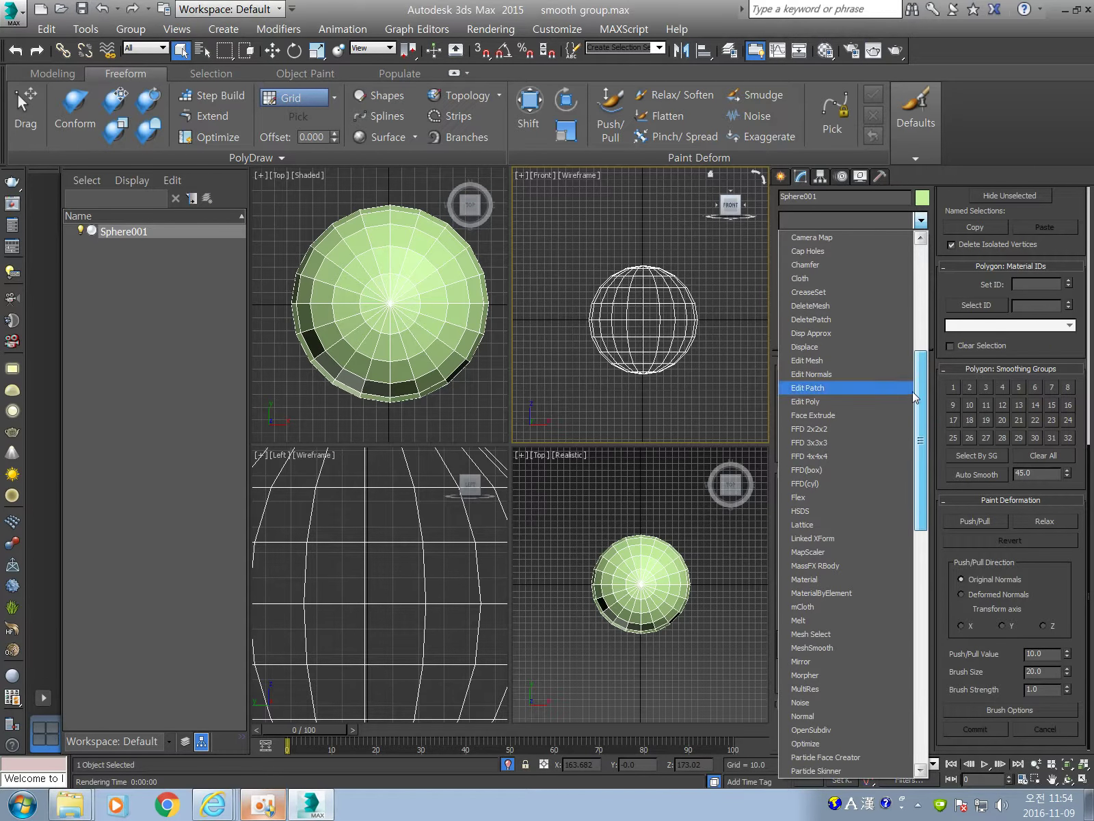
{"action": "left_click", "coordinate": [878, 375]}
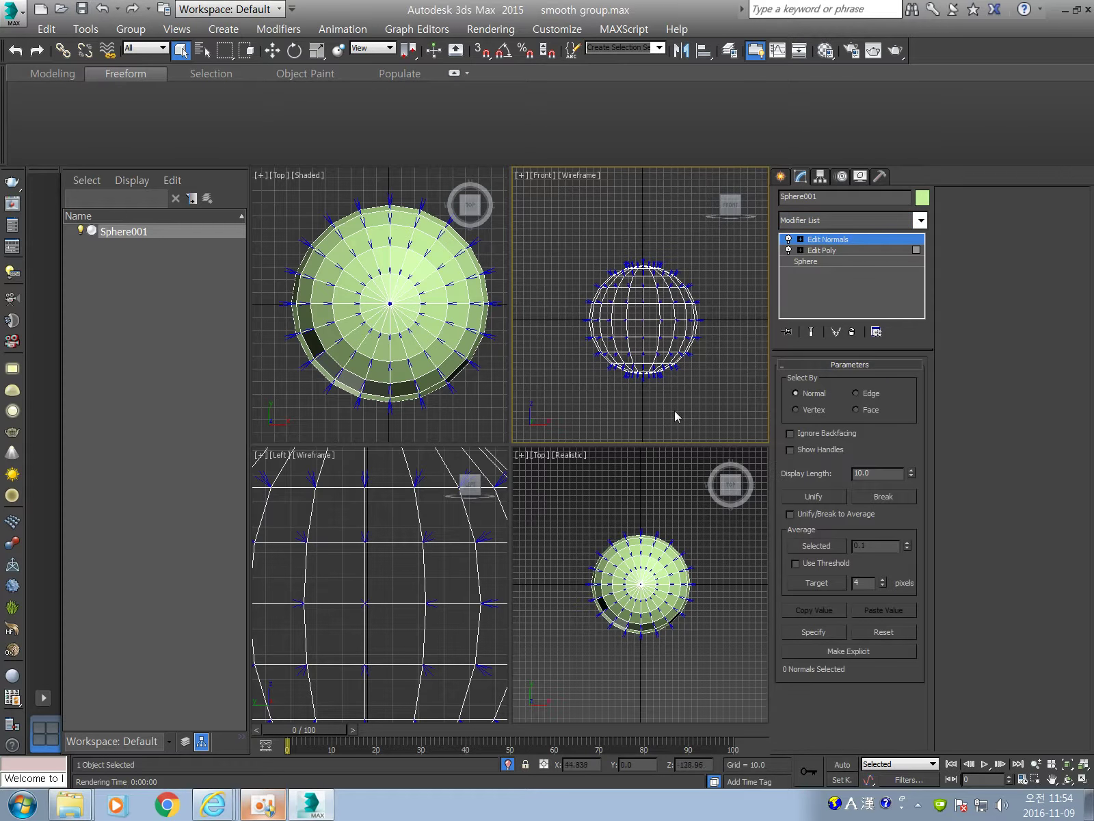
- Maximize the Front view, frame the sphere and examine the directions of the normals at its vertices
{"action": "key", "text": "alt+w"}
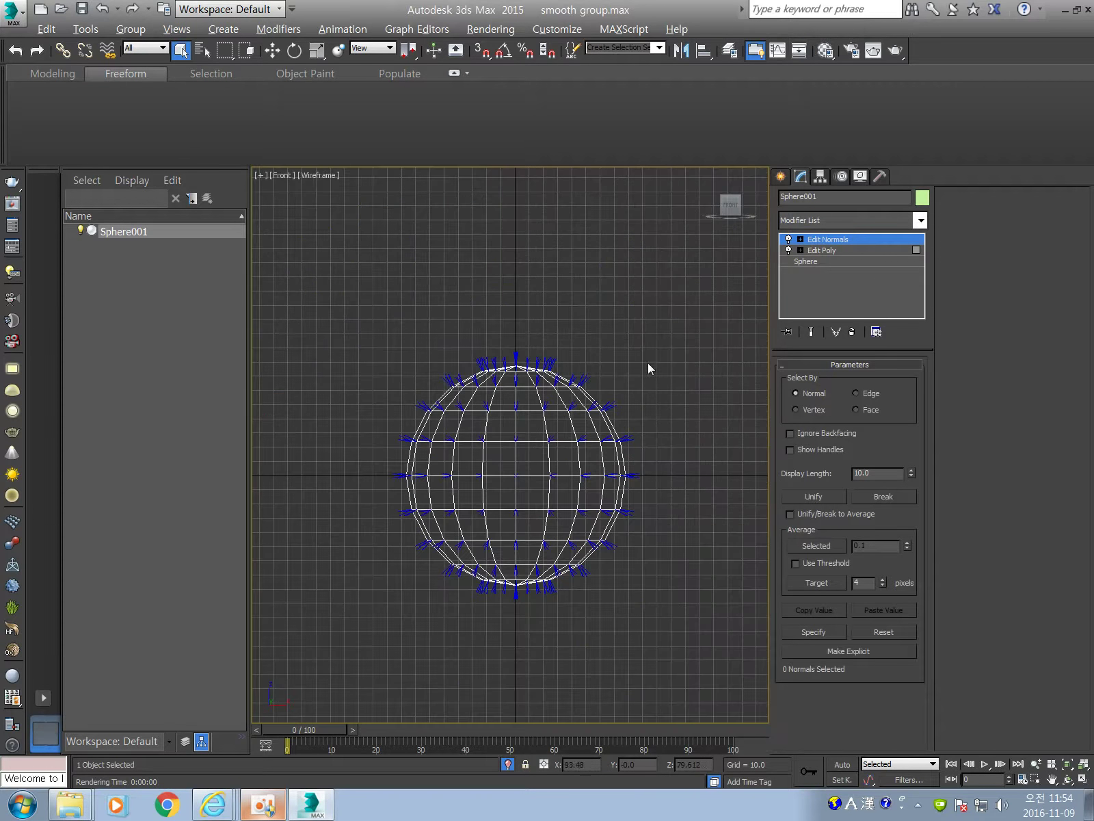
{"action": "scroll", "coordinate": [641, 367], "scroll_direction": "up", "scroll_amount": 2}
{"action": "key", "text": "alt+2"}
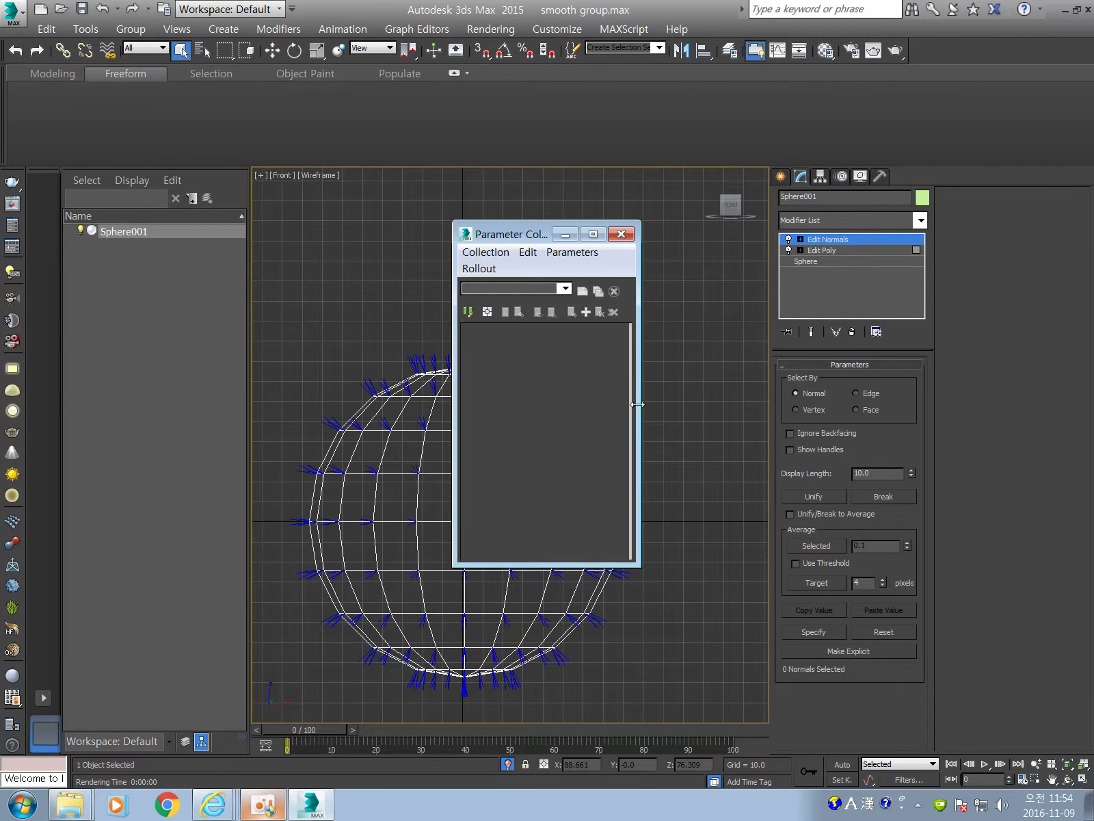
{"action": "left_click", "coordinate": [633, 227]}
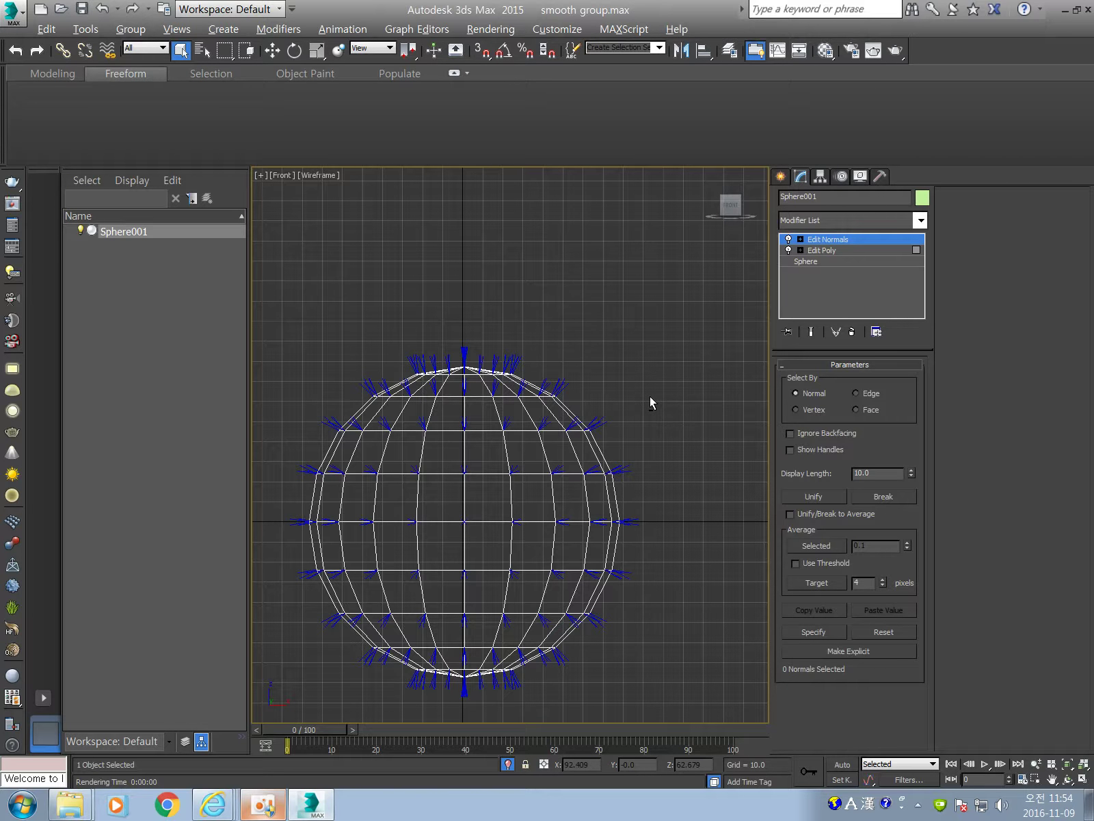
{"action": "key", "text": "z"}
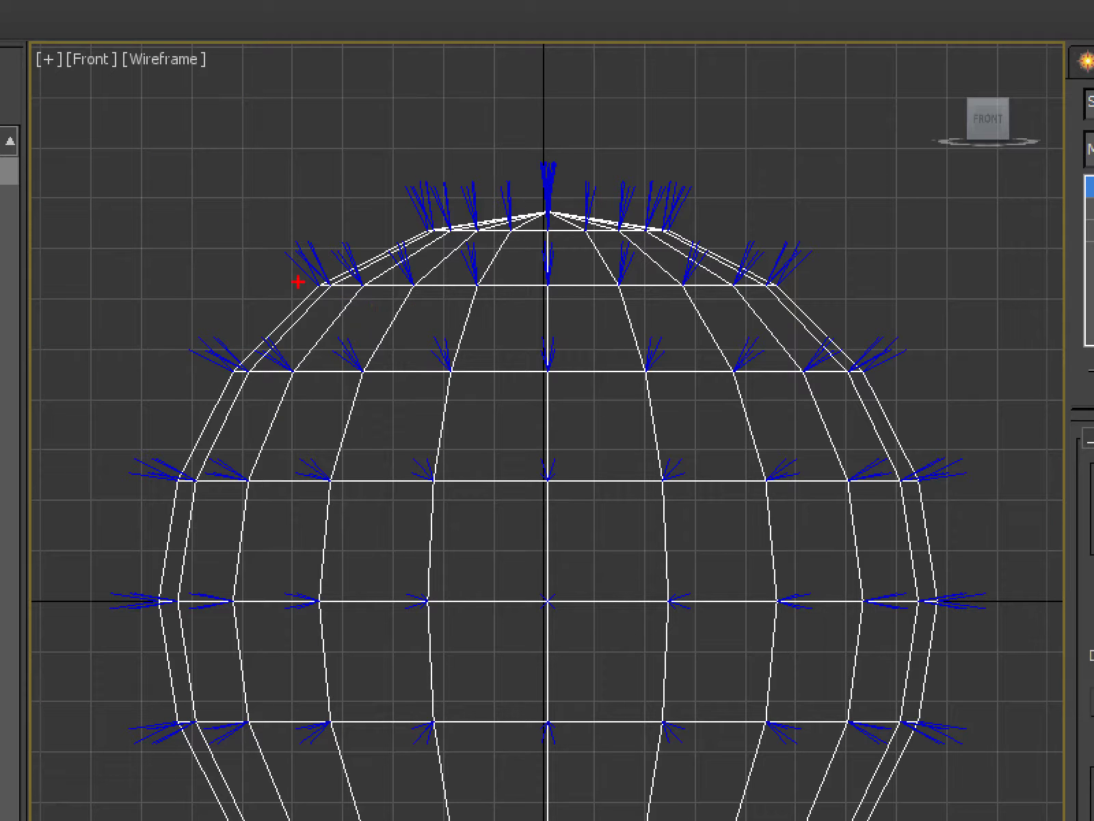
{"action": "left_click", "coordinate": [431, 180]}
{"action": "mouse_move", "coordinate": [489, 281]}
{"action": "left_mouse_down"}
{"action": "mouse_move", "coordinate": [543, 367]}
{"action": "mouse_move", "coordinate": [586, 305]}
{"action": "left_mouse_up"}
{"action": "mouse_move", "coordinate": [567, 380]}
{"action": "left_mouse_down"}
{"action": "mouse_move", "coordinate": [623, 305]}
{"action": "mouse_move", "coordinate": [666, 325]}
{"action": "left_mouse_up"}
{"action": "key", "text": "Escape"}
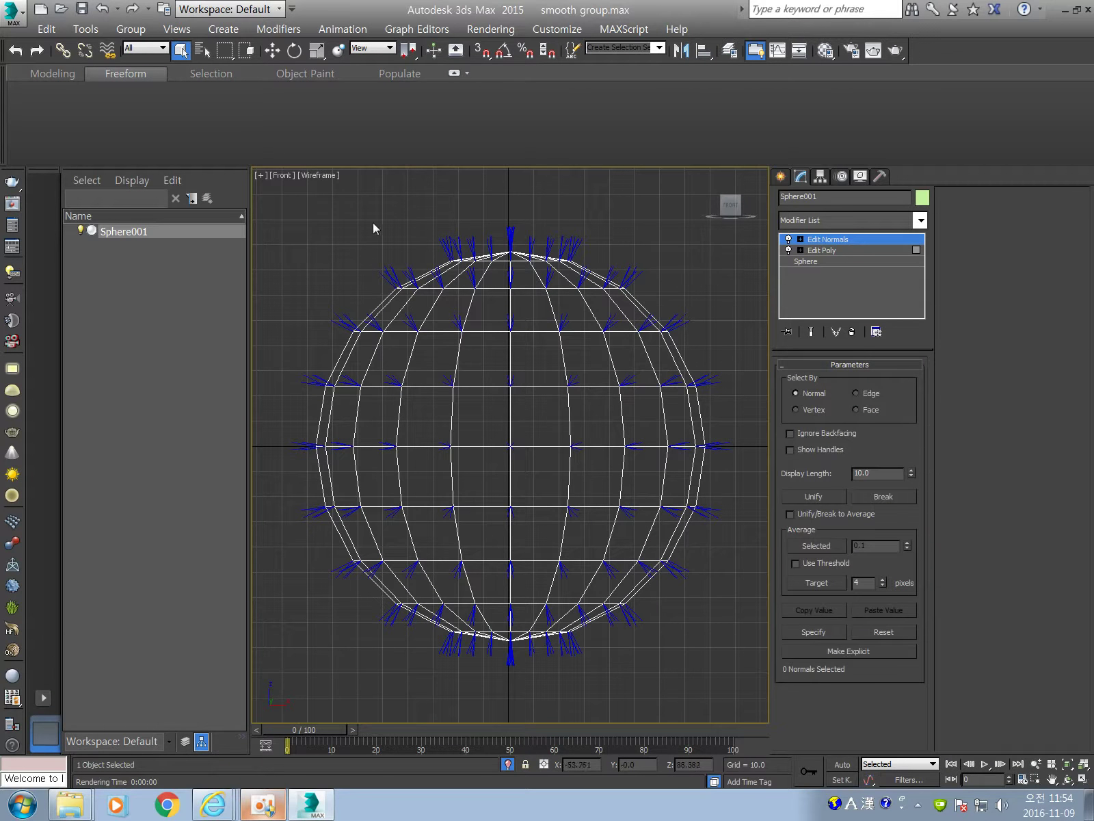
- Render the sphere in the Front view, examine its shading, close the render and restore the four-view layout
{"action": "key", "text": "shift+q"}
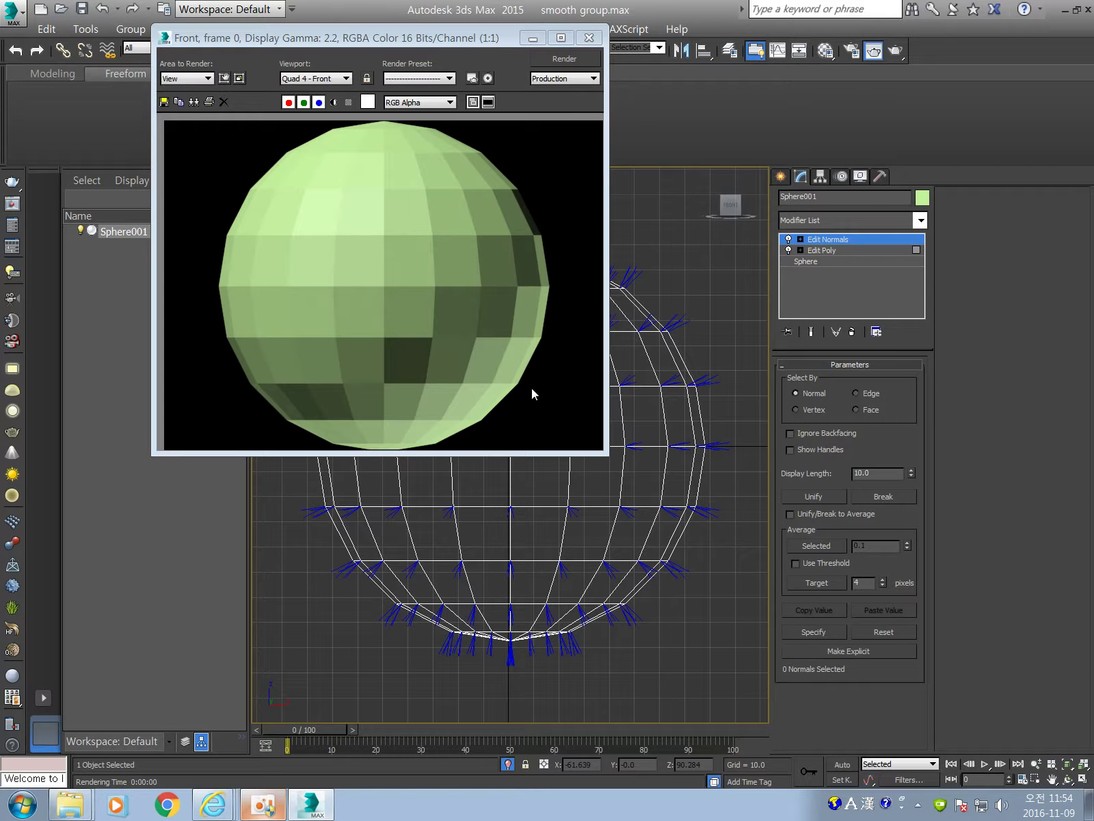
{"action": "left_click", "coordinate": [589, 38]}
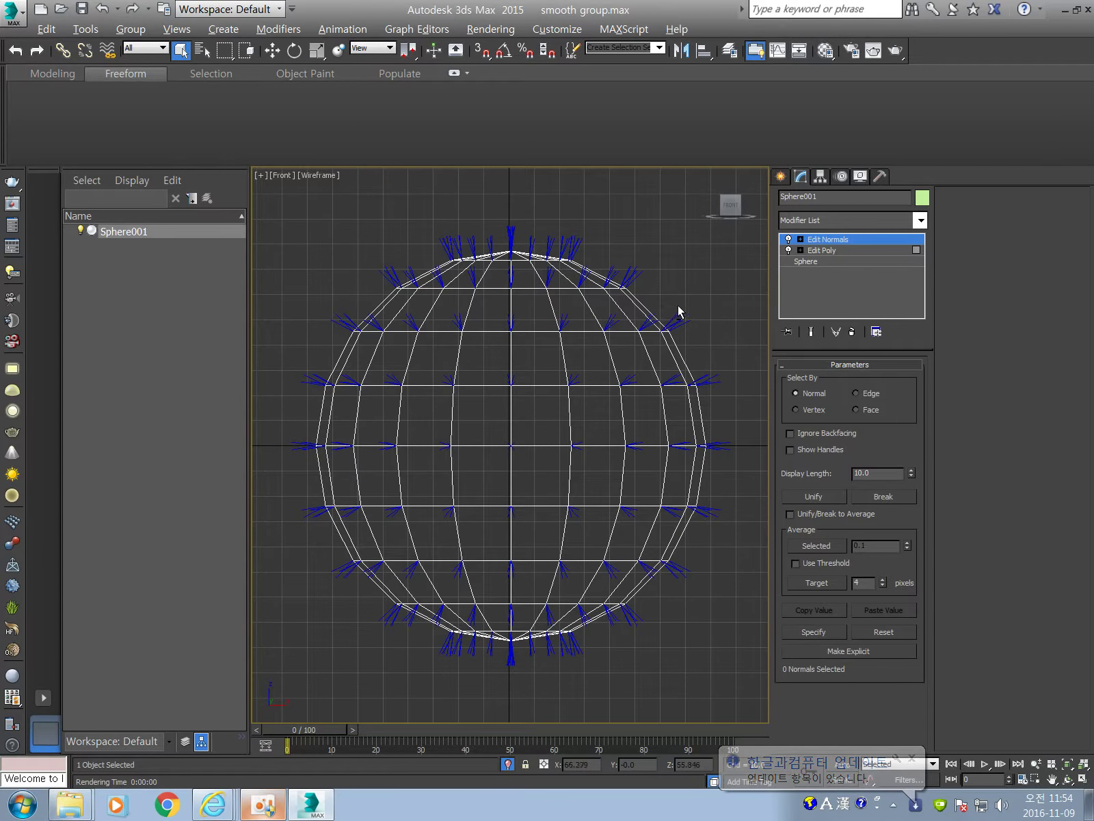
{"action": "key", "text": "alt+w"}
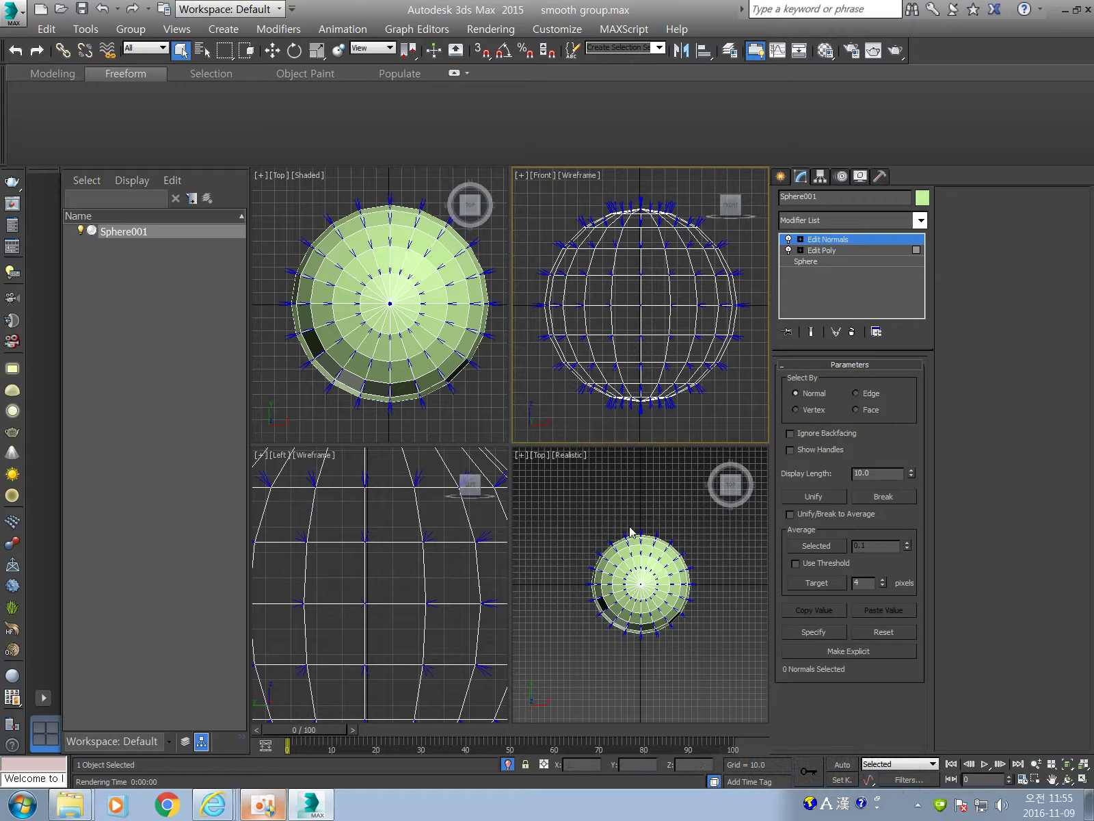
- Return to the Edit Poly modifier, select all of the sphere's polygons and assign them to smoothing group 3
{"action": "left_click", "coordinate": [849, 252]}
{"action": "left_click", "coordinate": [565, 449]}
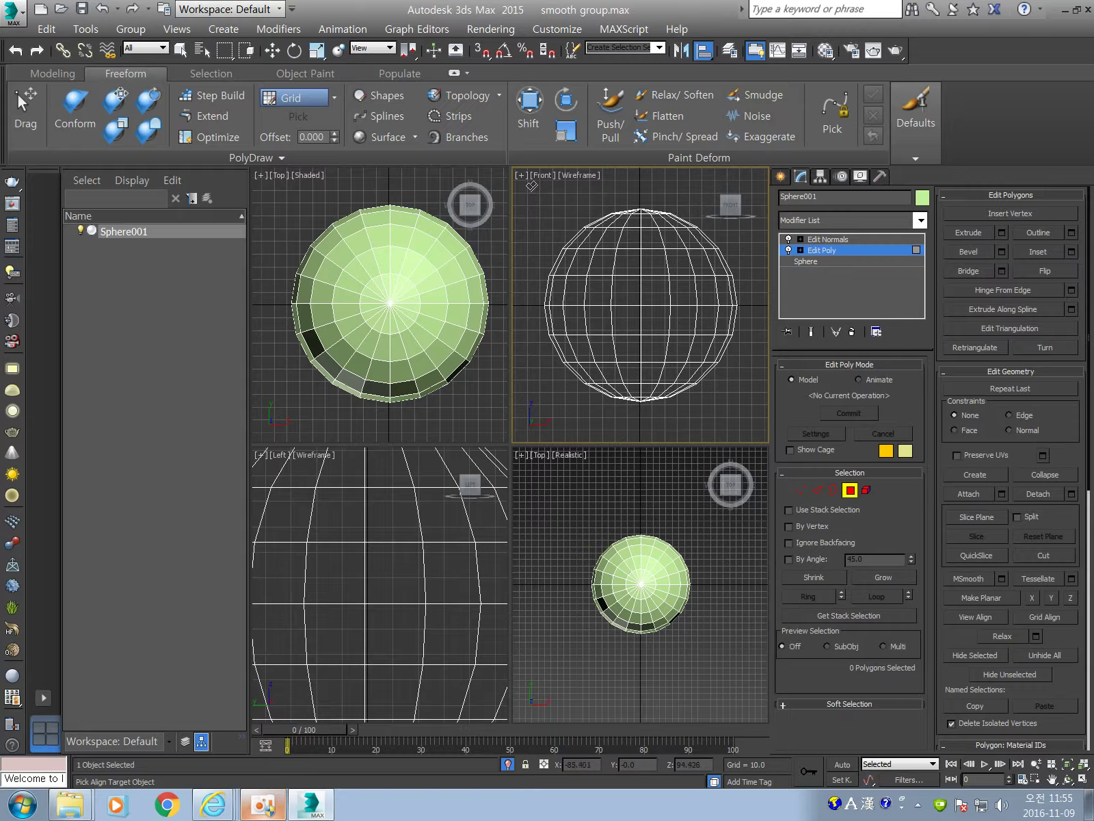
{"action": "left_click", "coordinate": [297, 91]}
{"action": "left_click_drag", "start_coordinate": [532, 188], "coordinate": [747, 425]}
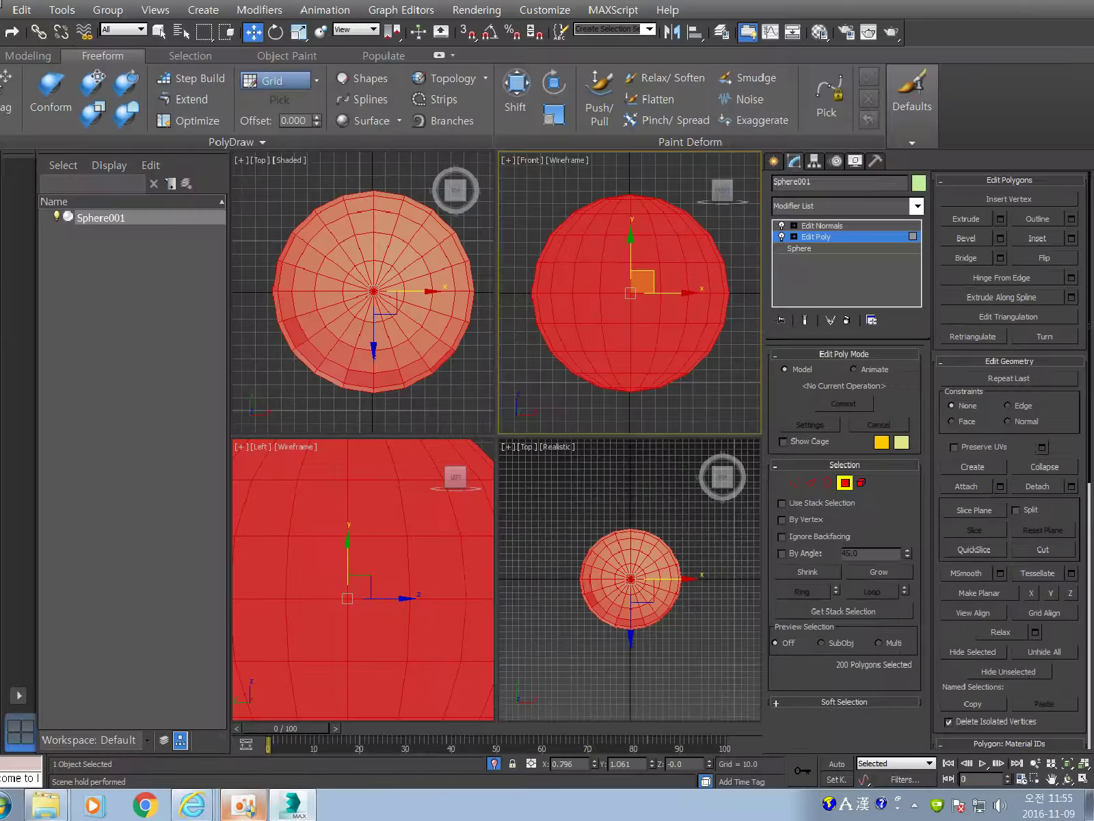
{"action": "left_click_drag", "start_coordinate": [1091, 631], "coordinate": [1089, 198]}
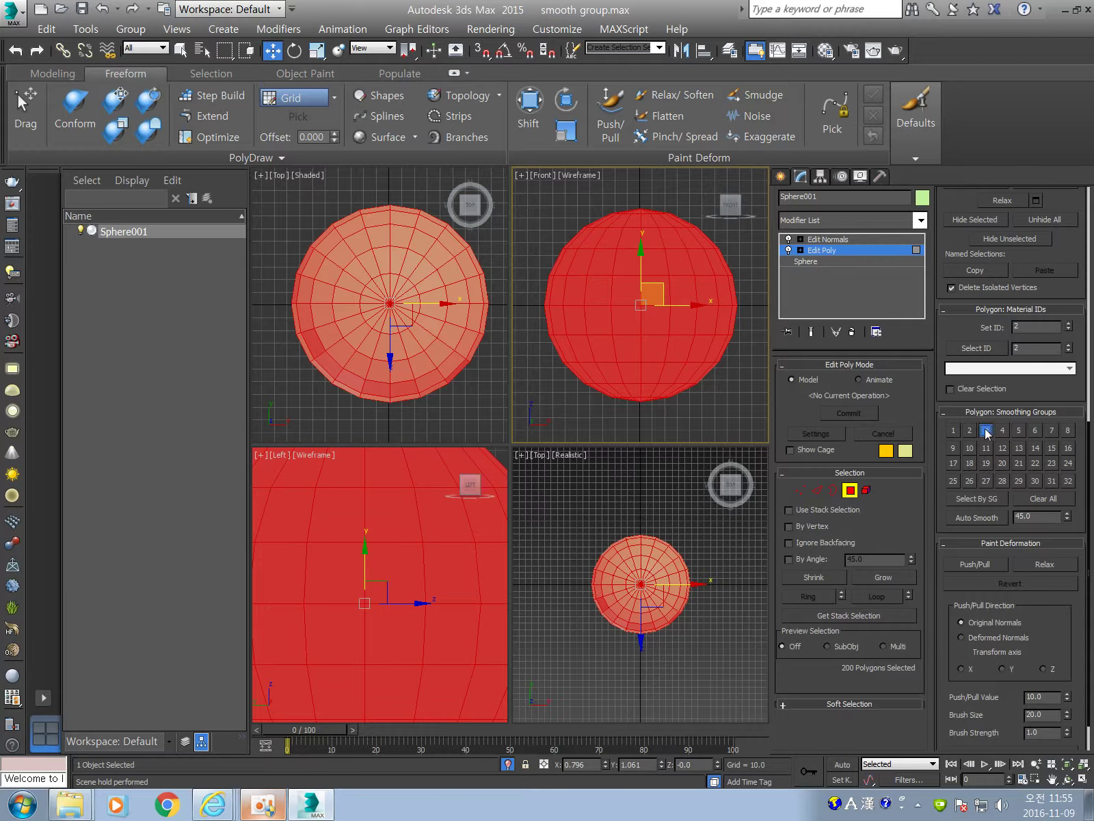
{"action": "left_click", "coordinate": [985, 430]}
- Set the Auto Smooth angle to 80, deselect the polygons and return to the Edit Normals modifier
{"action": "left_click", "coordinate": [1049, 517]}
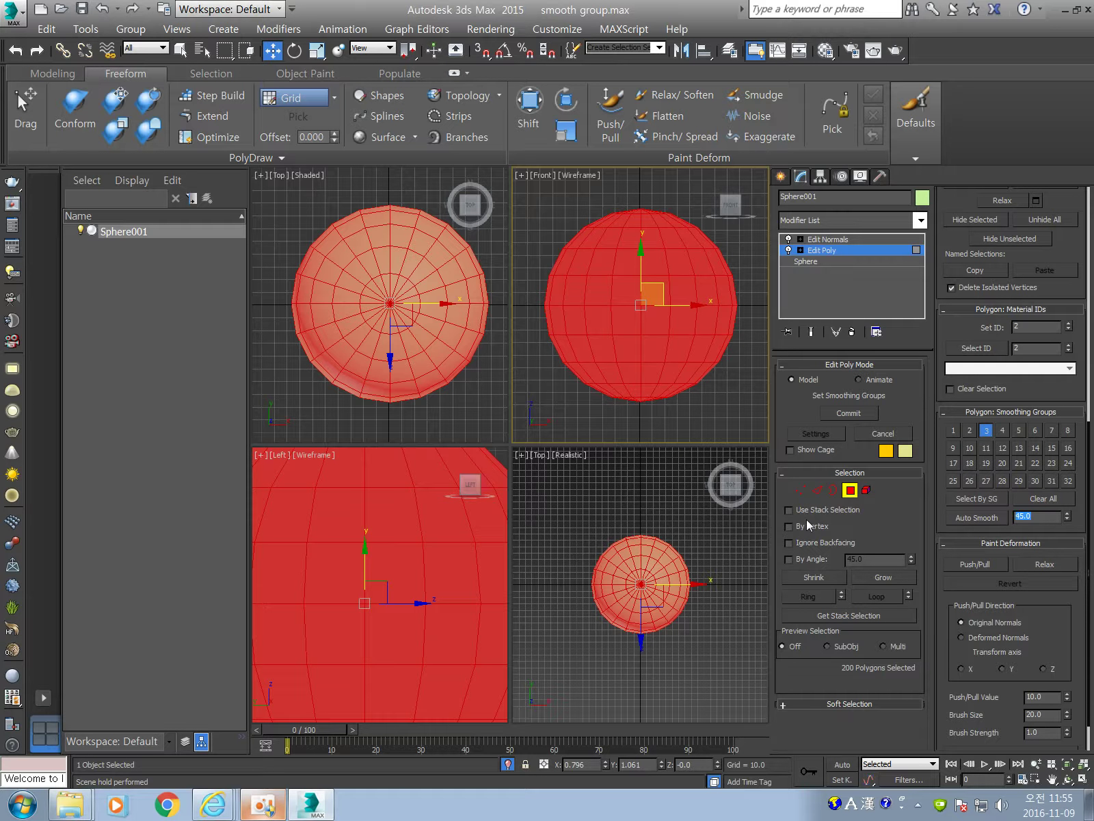
{"action": "type", "text": "80"}
{"action": "key", "text": "Return"}
{"action": "left_click", "coordinate": [707, 415]}
{"action": "left_click", "coordinate": [847, 239]}
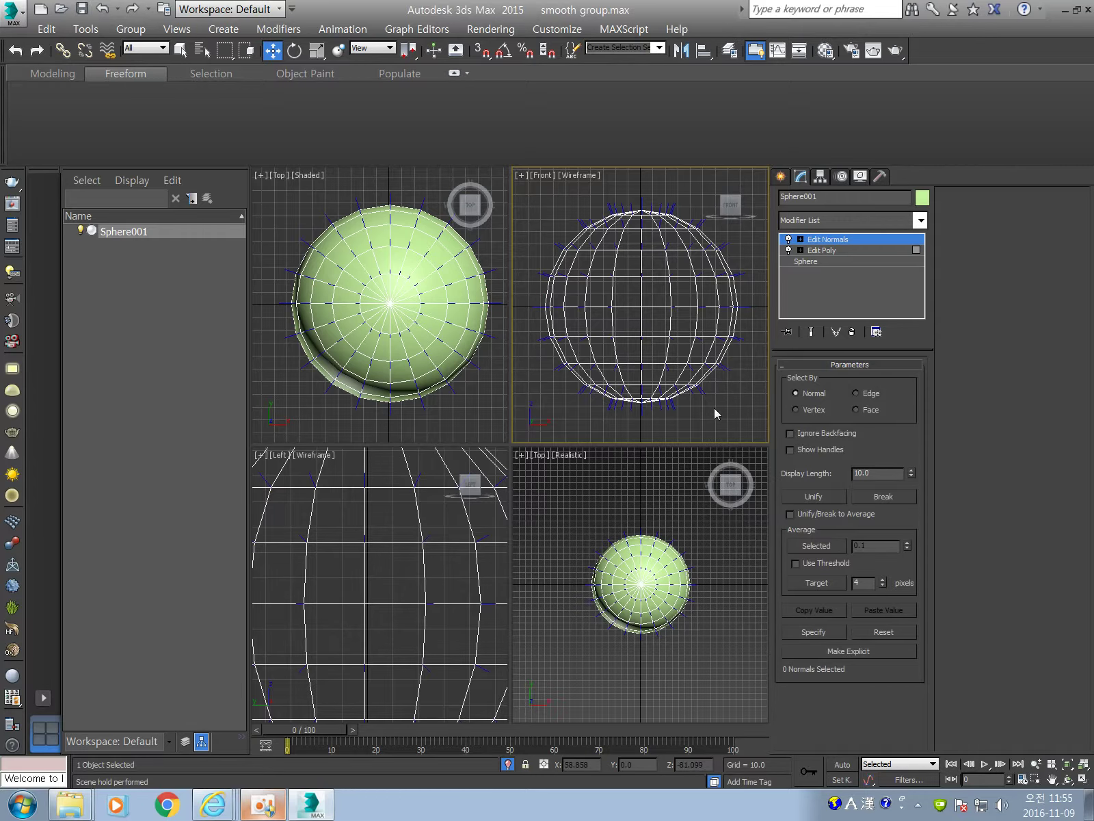
- Render the Front view, examine the shading across the smoothed sphere and minimize the rendered image
{"action": "key", "text": "shift+q"}
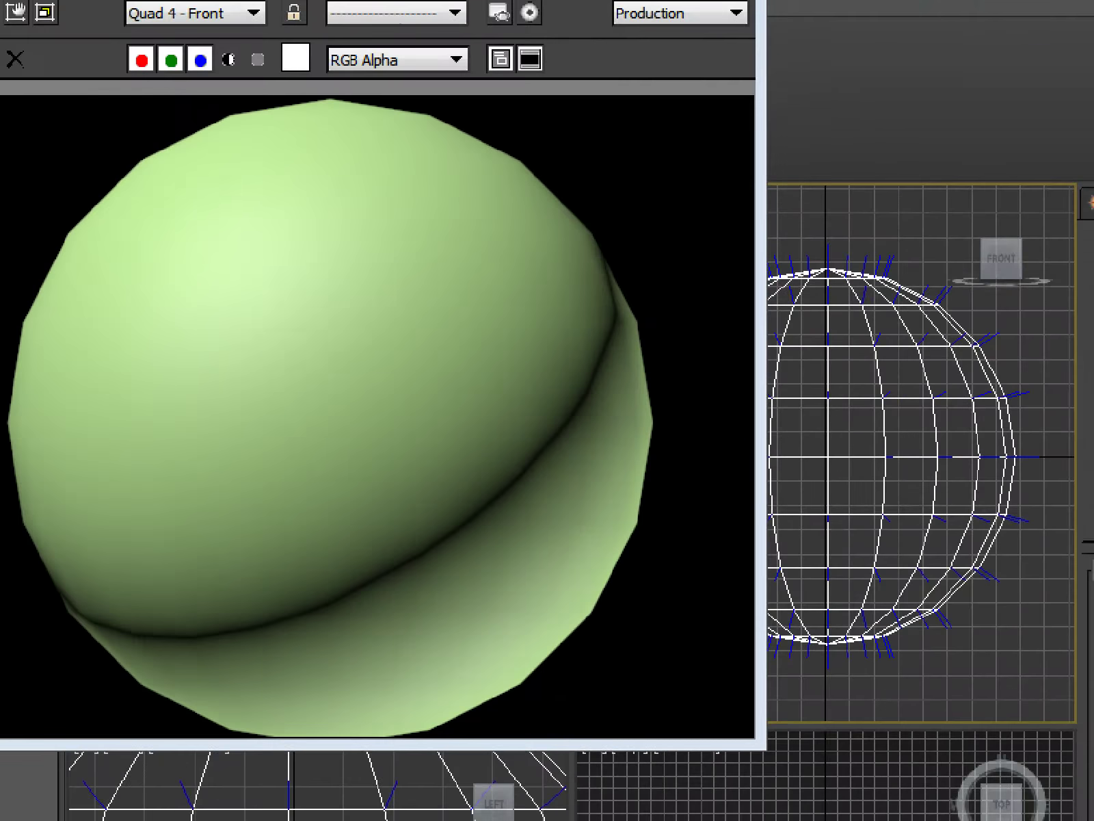
{"action": "mouse_move", "coordinate": [413, 150]}
{"action": "left_mouse_down"}
{"action": "mouse_move", "coordinate": [366, 653]}
{"action": "mouse_move", "coordinate": [35, 491]}
{"action": "mouse_move", "coordinate": [121, 702]}
{"action": "left_mouse_up"}
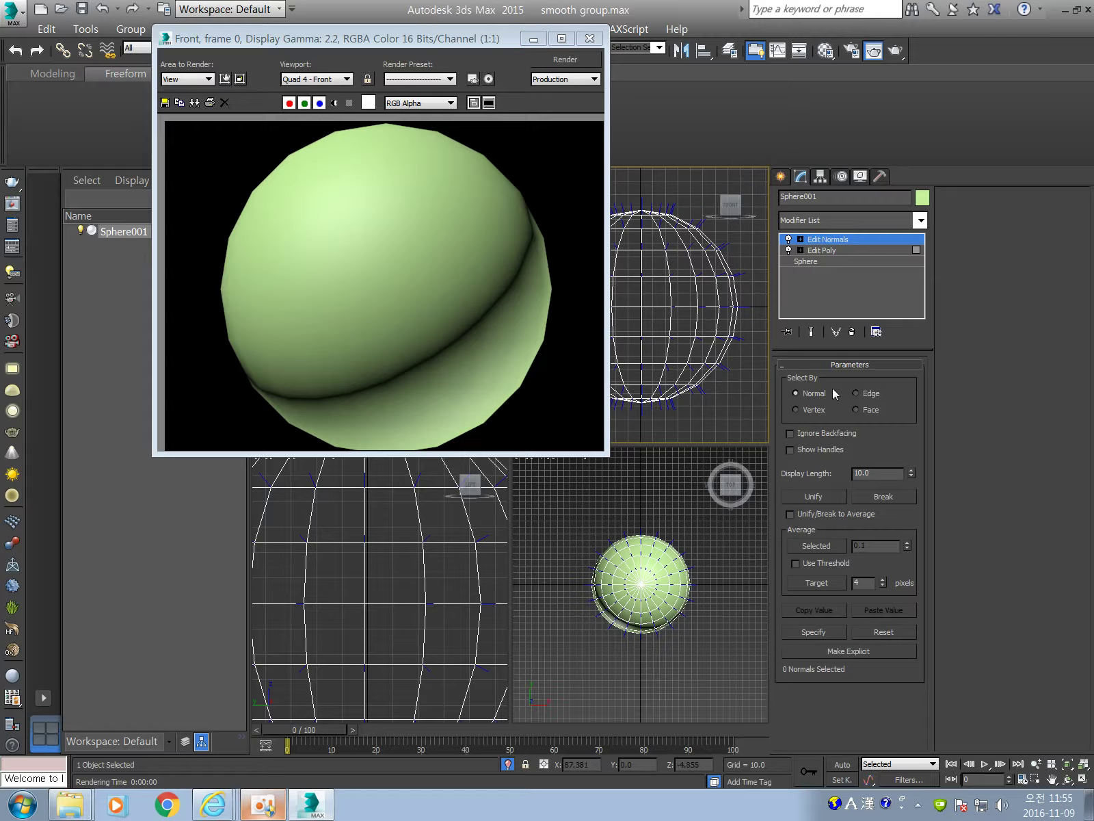
{"action": "left_click", "coordinate": [534, 39]}
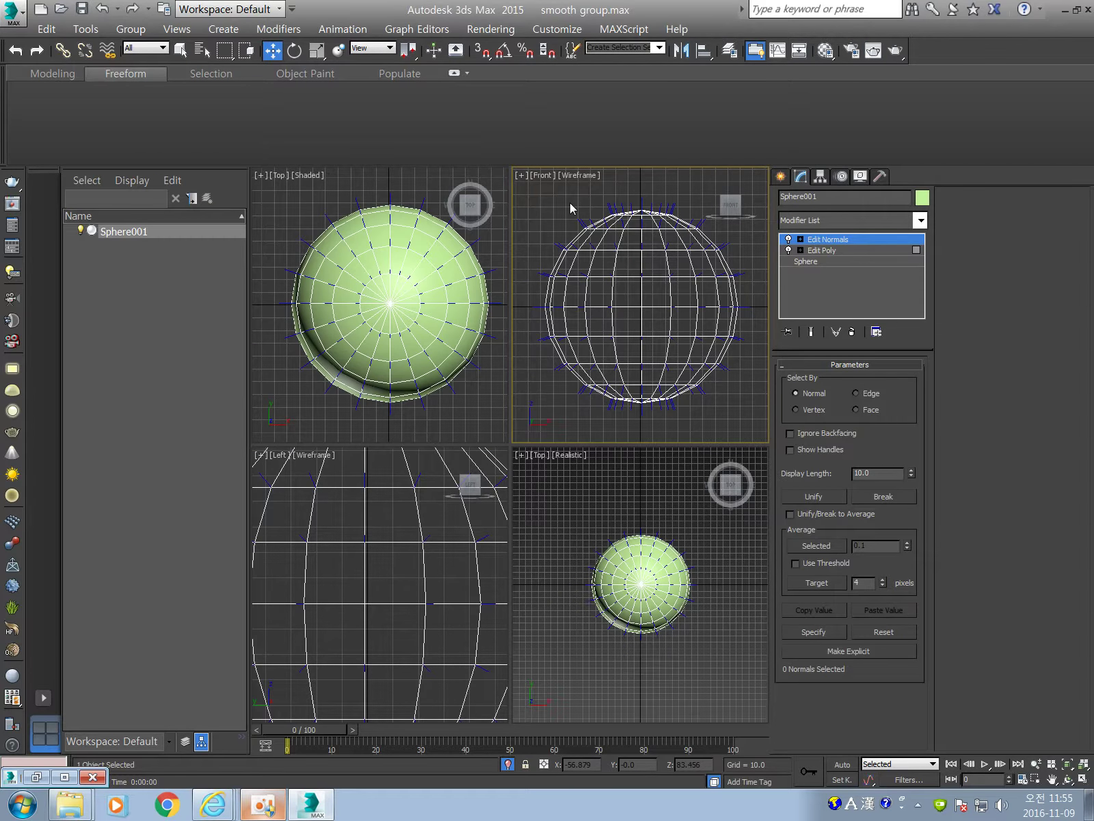
- Examine the smoothed sphere's vertex normals in the maximized Front view and from an orbited angle, then restore the four-view layout with the Front view
{"action": "key", "text": "alt+w"}
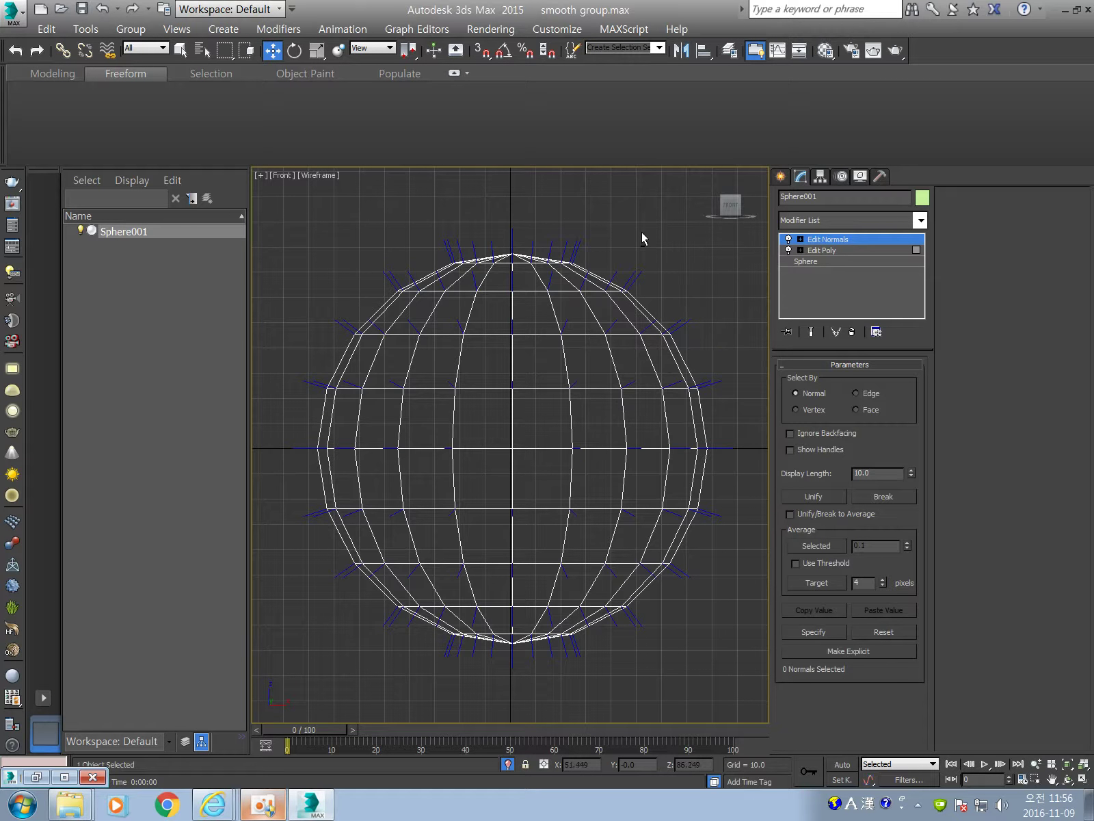
{"action": "scroll", "coordinate": [664, 272], "scroll_direction": "up", "scroll_amount": 2}
{"action": "key", "text": "alt"}
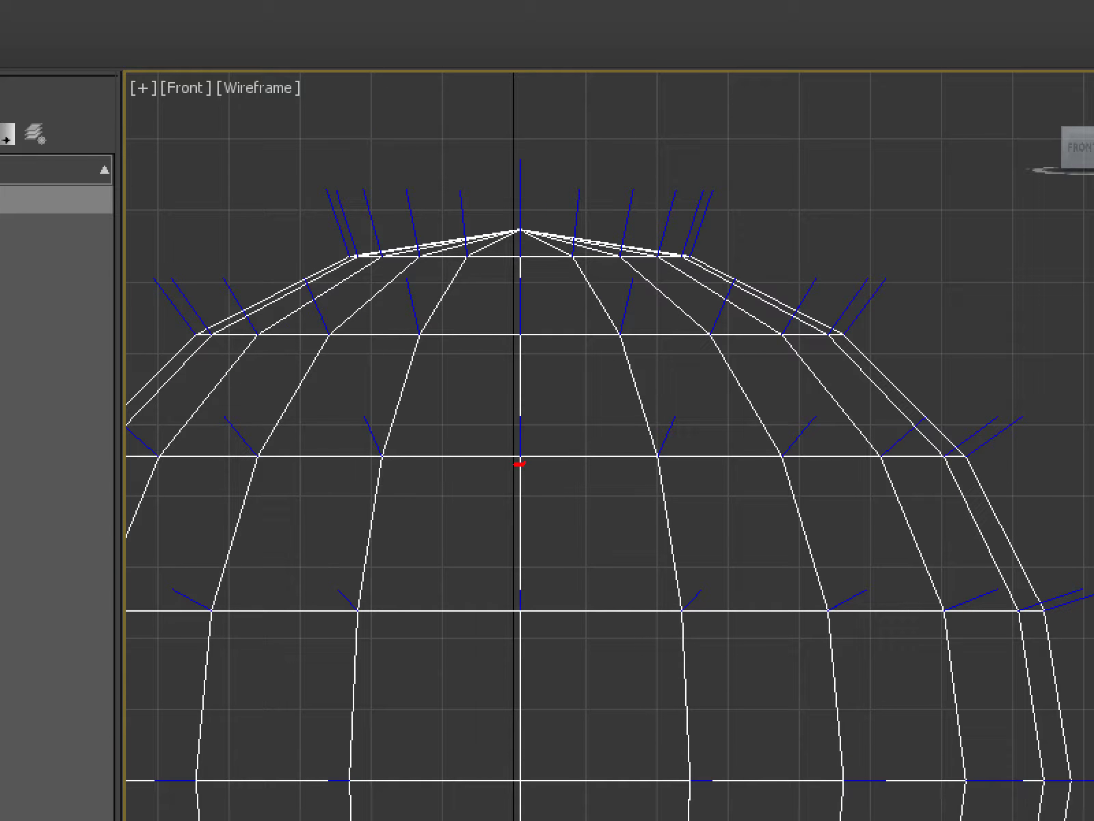
{"action": "mouse_move", "coordinate": [519, 464]}
{"action": "left_mouse_down"}
{"action": "mouse_move", "coordinate": [502, 382]}
{"action": "mouse_move", "coordinate": [507, 433]}
{"action": "mouse_move", "coordinate": [528, 386]}
{"action": "mouse_move", "coordinate": [559, 402]}
{"action": "mouse_move", "coordinate": [624, 320]}
{"action": "left_mouse_up"}
{"action": "mouse_move", "coordinate": [703, 482]}
{"action": "left_mouse_down"}
{"action": "mouse_move", "coordinate": [648, 427]}
{"action": "mouse_move", "coordinate": [745, 519]}
{"action": "left_mouse_up"}
{"action": "left_click_drag", "start_coordinate": [870, 559], "coordinate": [866, 722]}
{"action": "mouse_move", "coordinate": [904, 474]}
{"action": "left_mouse_down"}
{"action": "mouse_move", "coordinate": [874, 421]}
{"action": "mouse_move", "coordinate": [884, 468]}
{"action": "left_mouse_up"}
{"action": "mouse_move", "coordinate": [785, 312]}
{"action": "left_mouse_down"}
{"action": "mouse_move", "coordinate": [761, 340]}
{"action": "mouse_move", "coordinate": [815, 259]}
{"action": "left_mouse_up"}
{"action": "left_click_drag", "start_coordinate": [689, 156], "coordinate": [661, 233]}
{"action": "left_click_drag", "start_coordinate": [508, 167], "coordinate": [514, 284]}
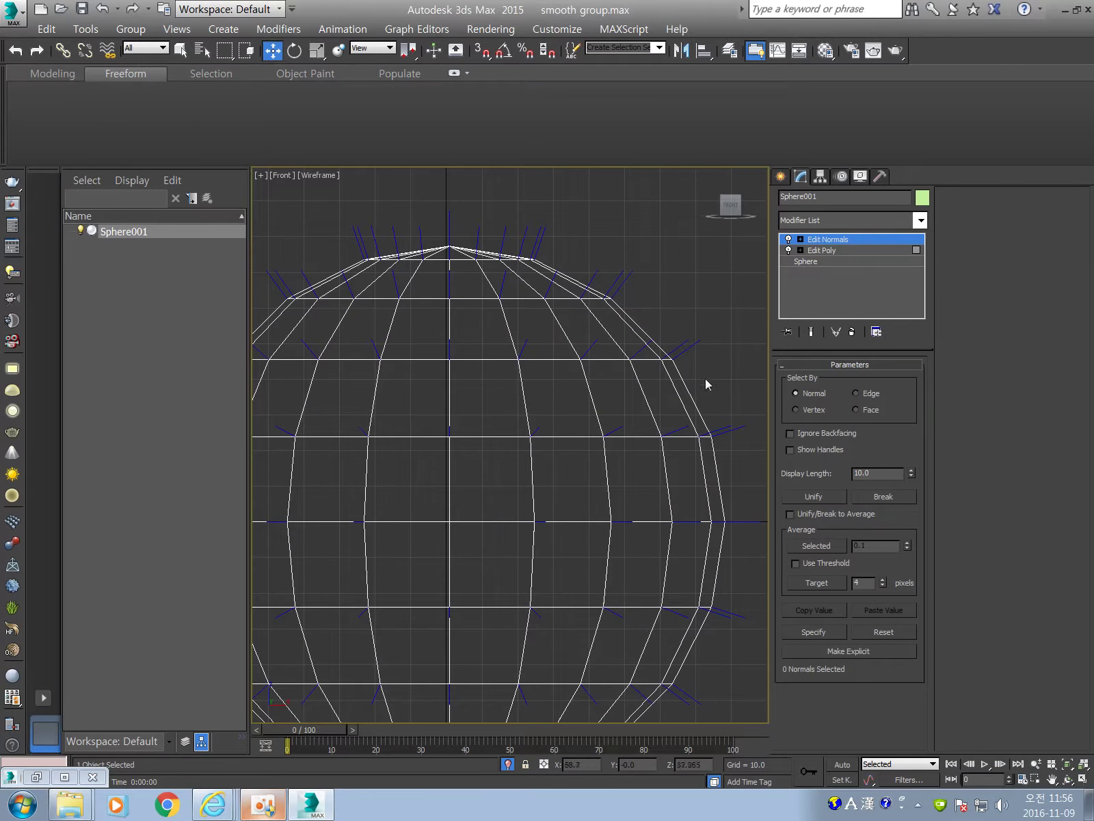
{"action": "middle_click_drag", "start_coordinate": [684, 290], "coordinate": [737, 282], "text": "alt"}
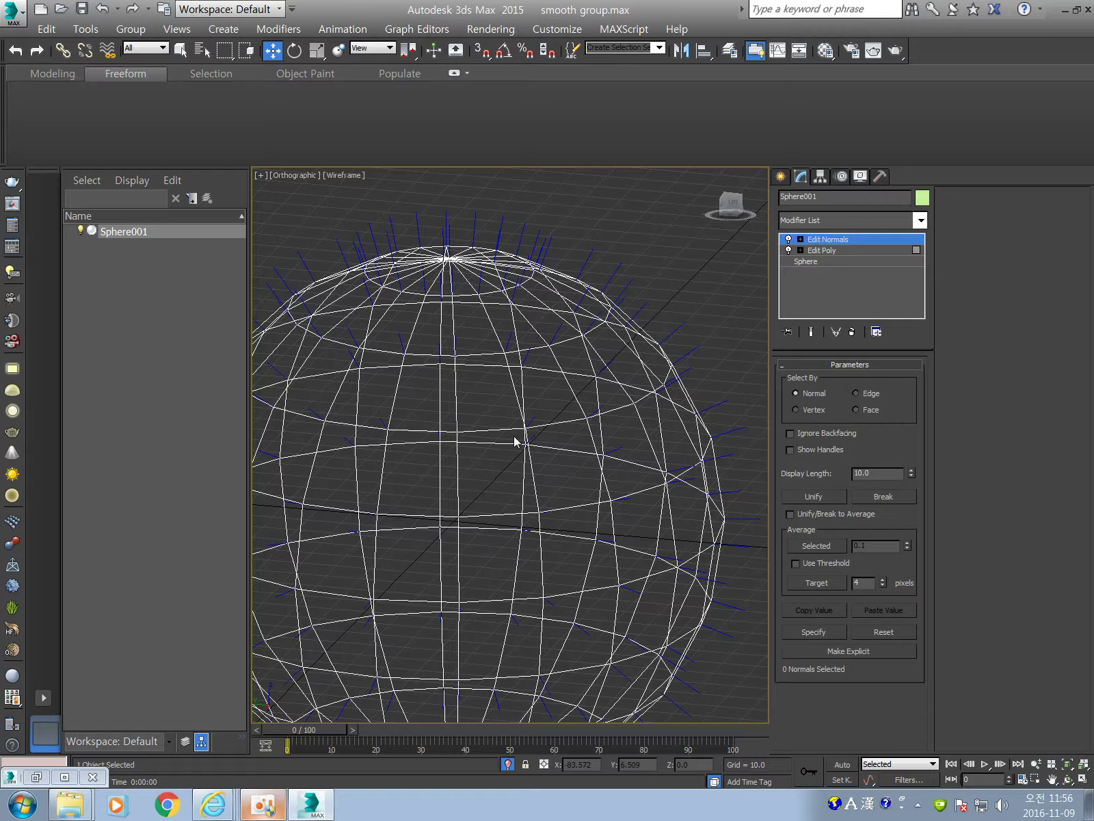
{"action": "key", "text": "alt+w"}
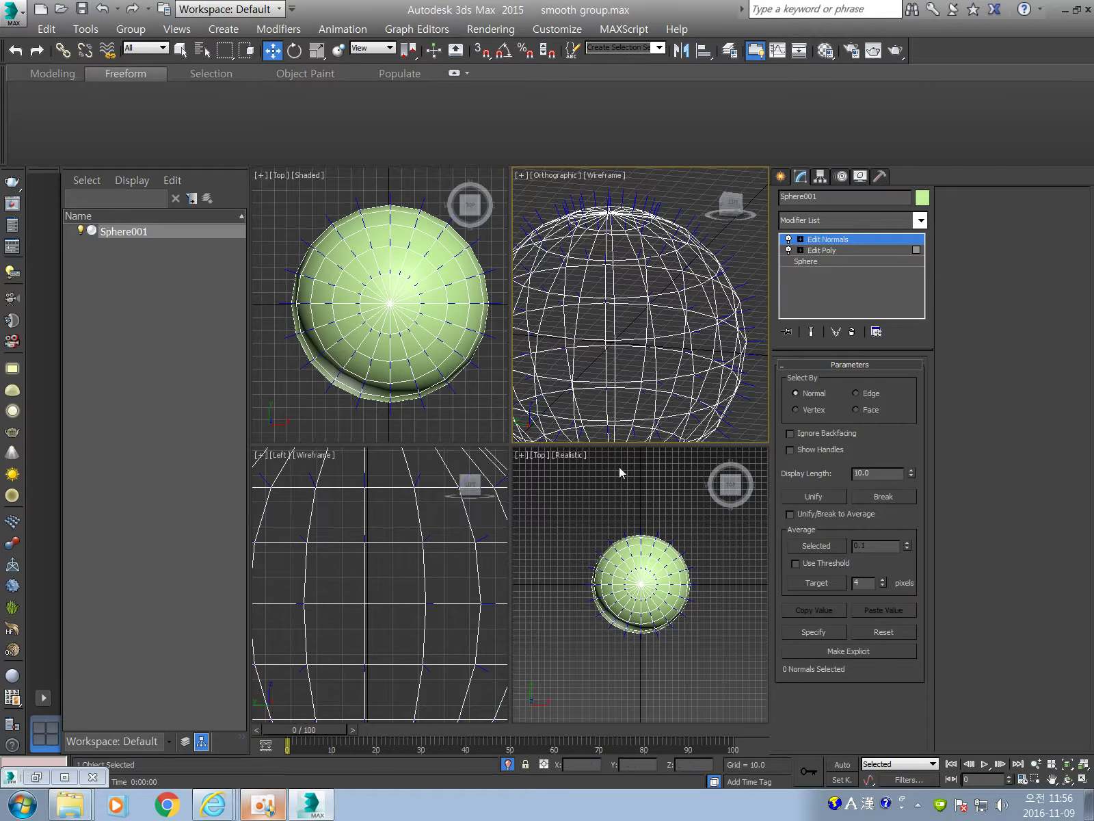
{"action": "key", "text": "f"}
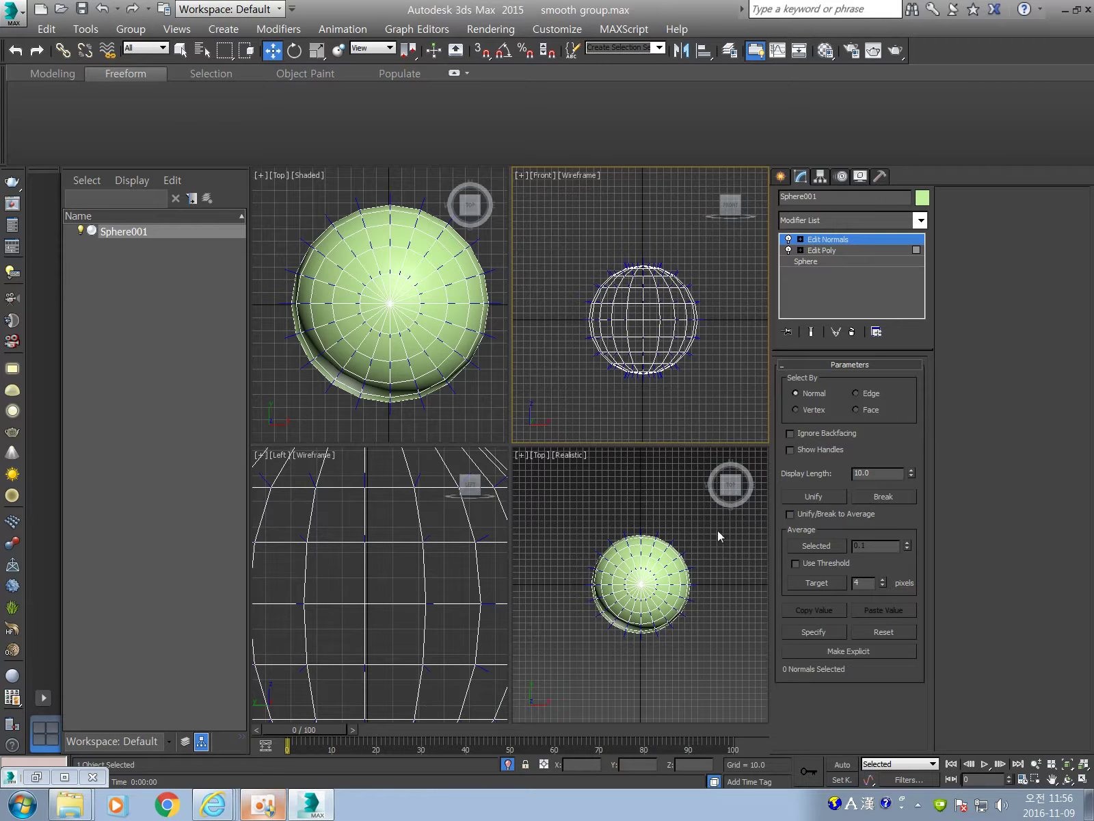
- Select all of the sphere's normals in the Front view, then return to the Edit Poly modifier
{"action": "left_click_drag", "start_coordinate": [565, 224], "coordinate": [741, 434]}
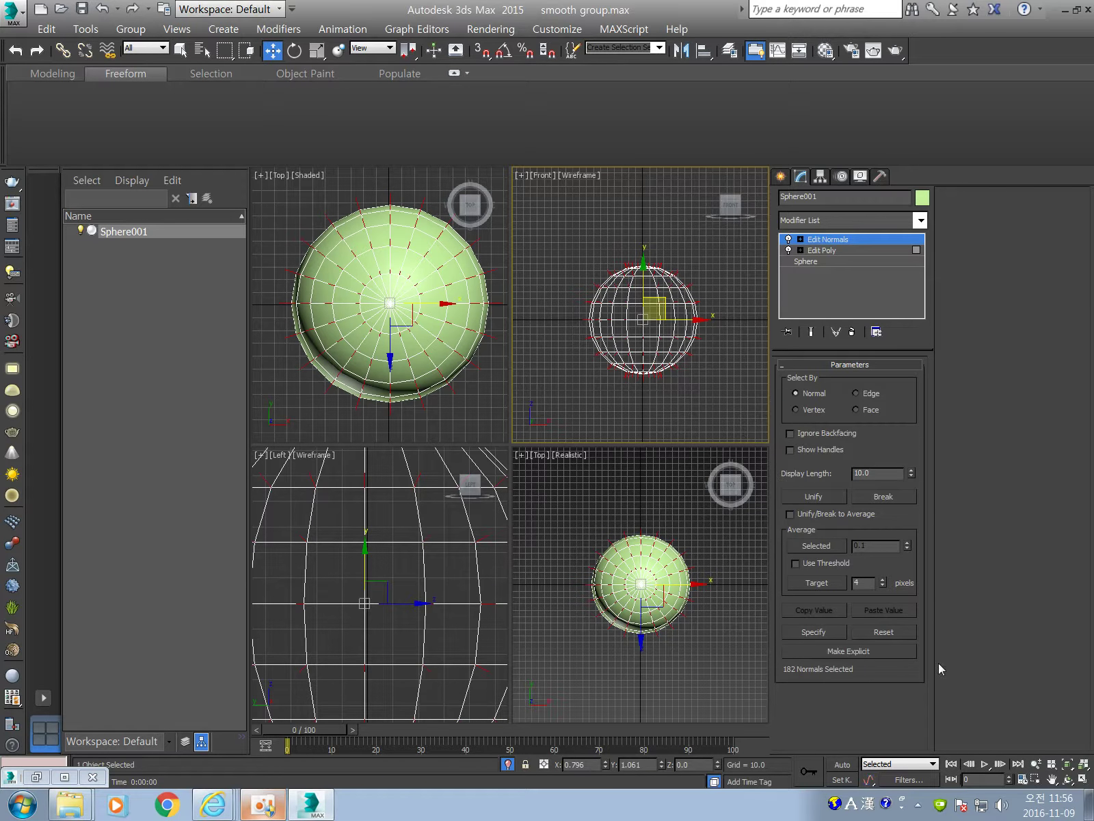
{"action": "left_click", "coordinate": [866, 252]}
{"action": "left_click", "coordinate": [566, 448]}
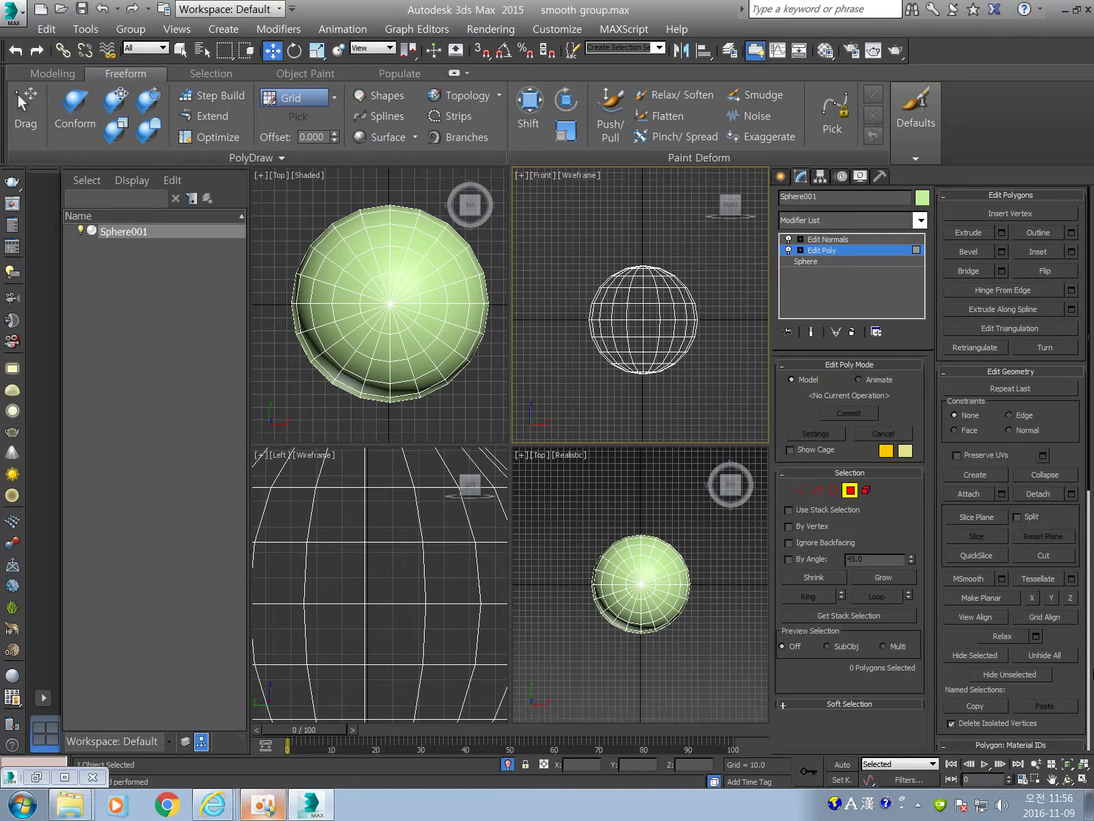
- Examine the Edit Poly smoothing group numbers and the Auto Smooth angle setting
{"action": "scroll", "coordinate": [1081, 677], "scroll_direction": "down", "scroll_amount": 5}
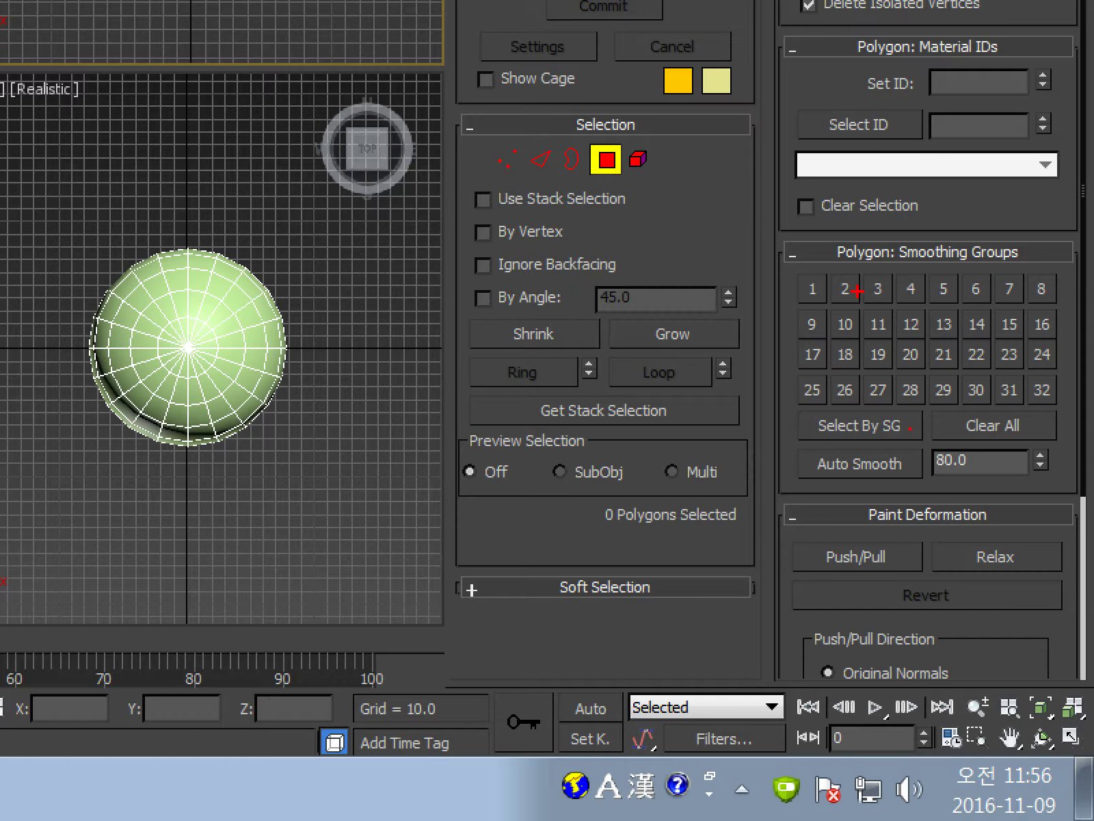
{"action": "mouse_move", "coordinate": [849, 258]}
{"action": "left_mouse_down"}
{"action": "mouse_move", "coordinate": [958, 247]}
{"action": "mouse_move", "coordinate": [1025, 303]}
{"action": "left_mouse_up"}
{"action": "left_click_drag", "start_coordinate": [981, 484], "coordinate": [971, 523]}
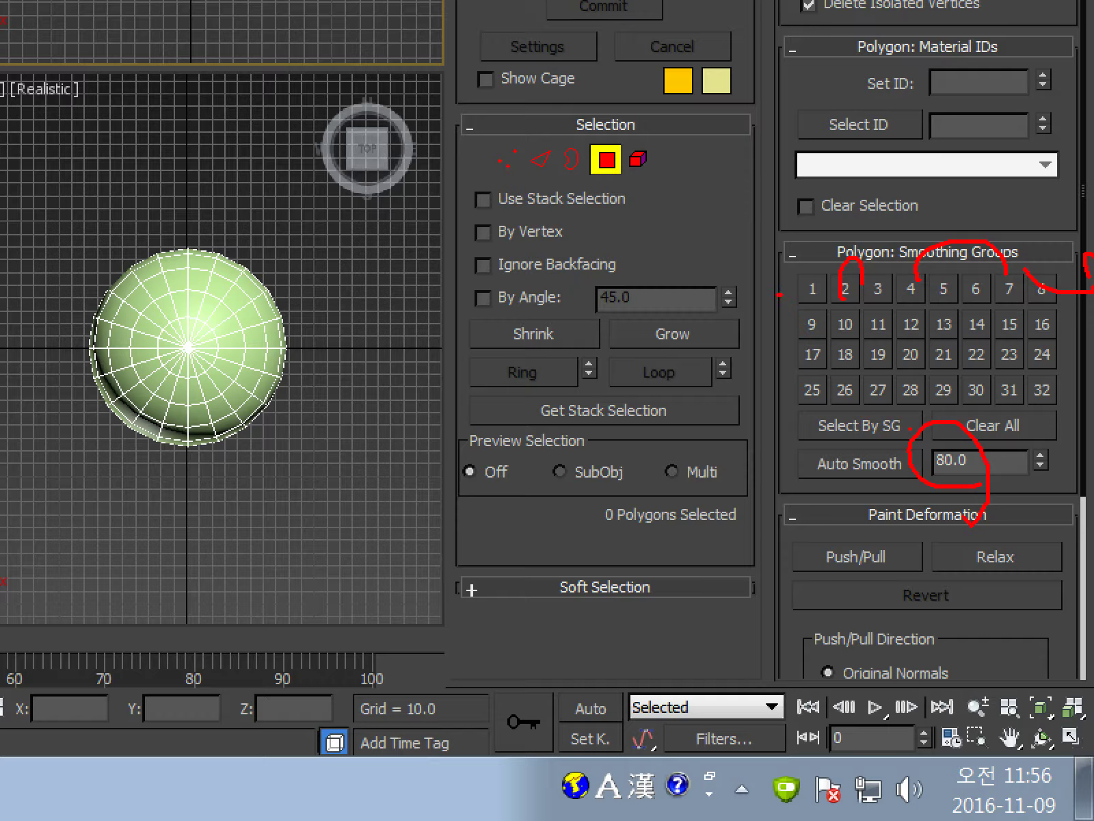
{"action": "left_click_drag", "start_coordinate": [780, 295], "coordinate": [879, 316]}
{"action": "mouse_move", "coordinate": [718, 400]}
{"action": "left_mouse_down"}
{"action": "mouse_move", "coordinate": [854, 452]}
{"action": "mouse_move", "coordinate": [820, 376]}
{"action": "left_mouse_up"}
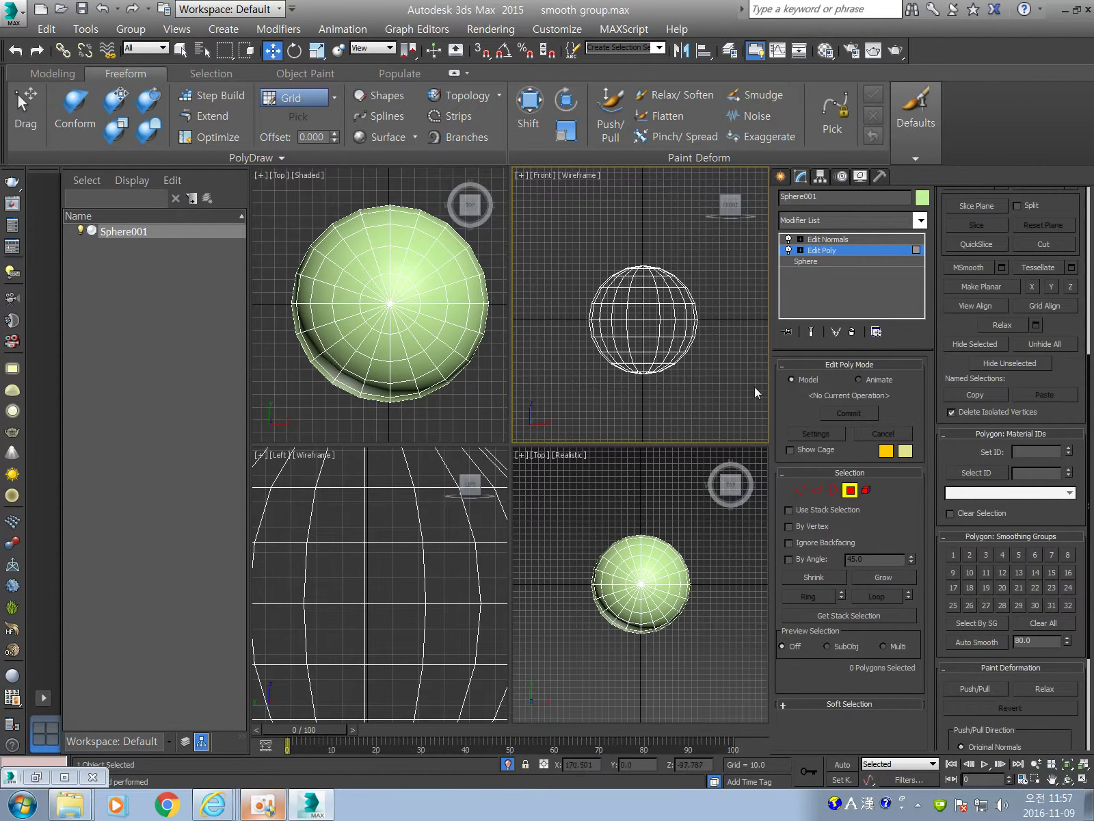
{"action": "key", "text": "ctrl+a"}
{"action": "left_click", "coordinate": [744, 422]}
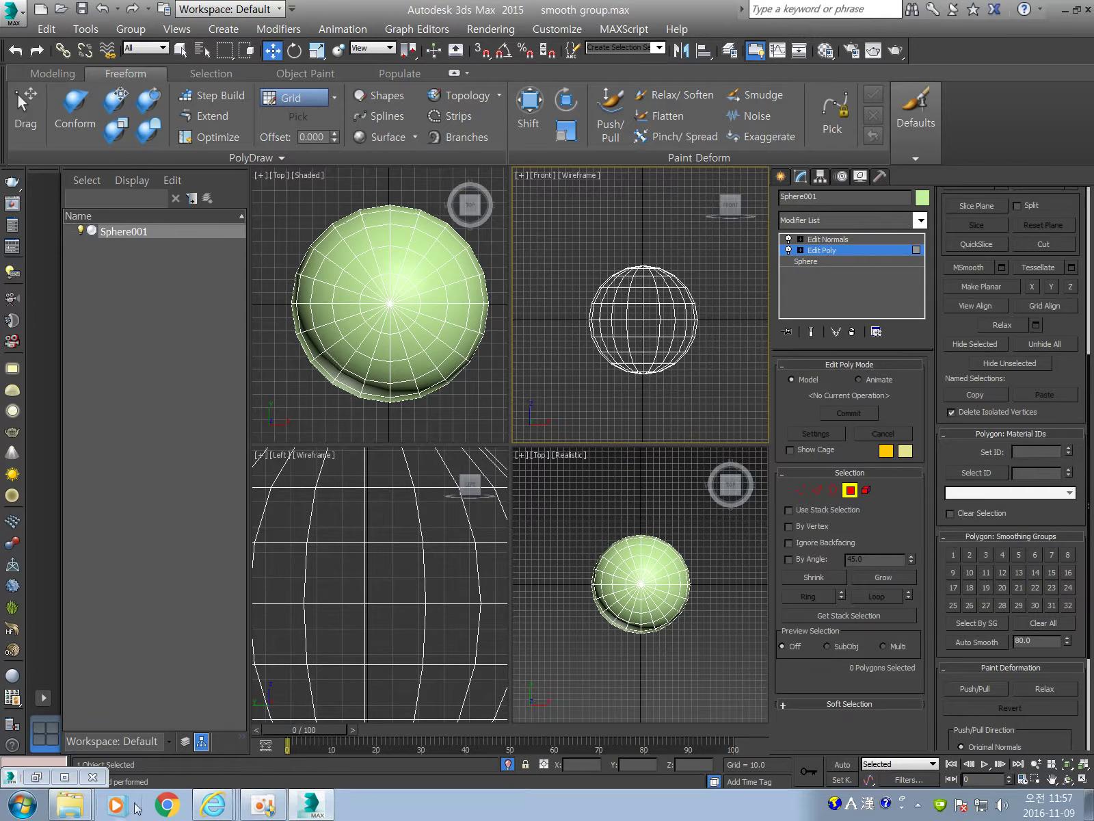
{"action": "mouse_move", "coordinate": [70, 804]}
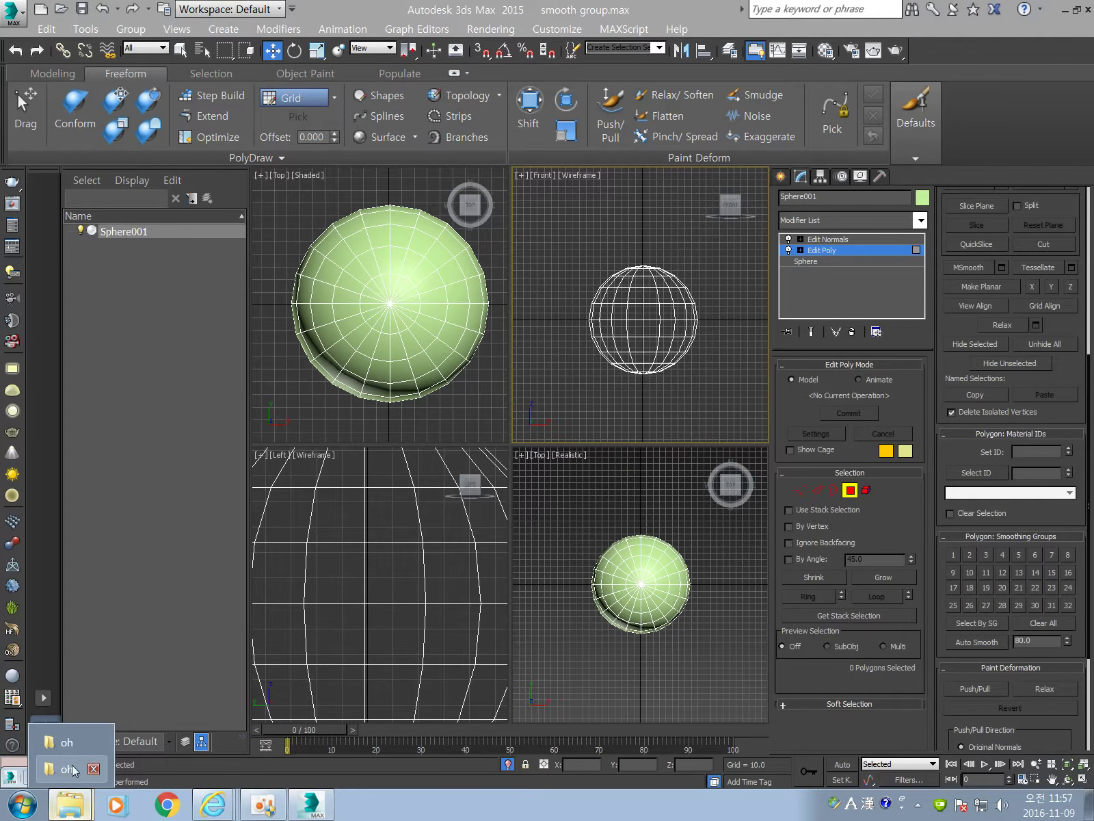
- Open the oh folder on drive D, examine the normal map image files and minimize the folder window
{"action": "left_click", "coordinate": [77, 747]}
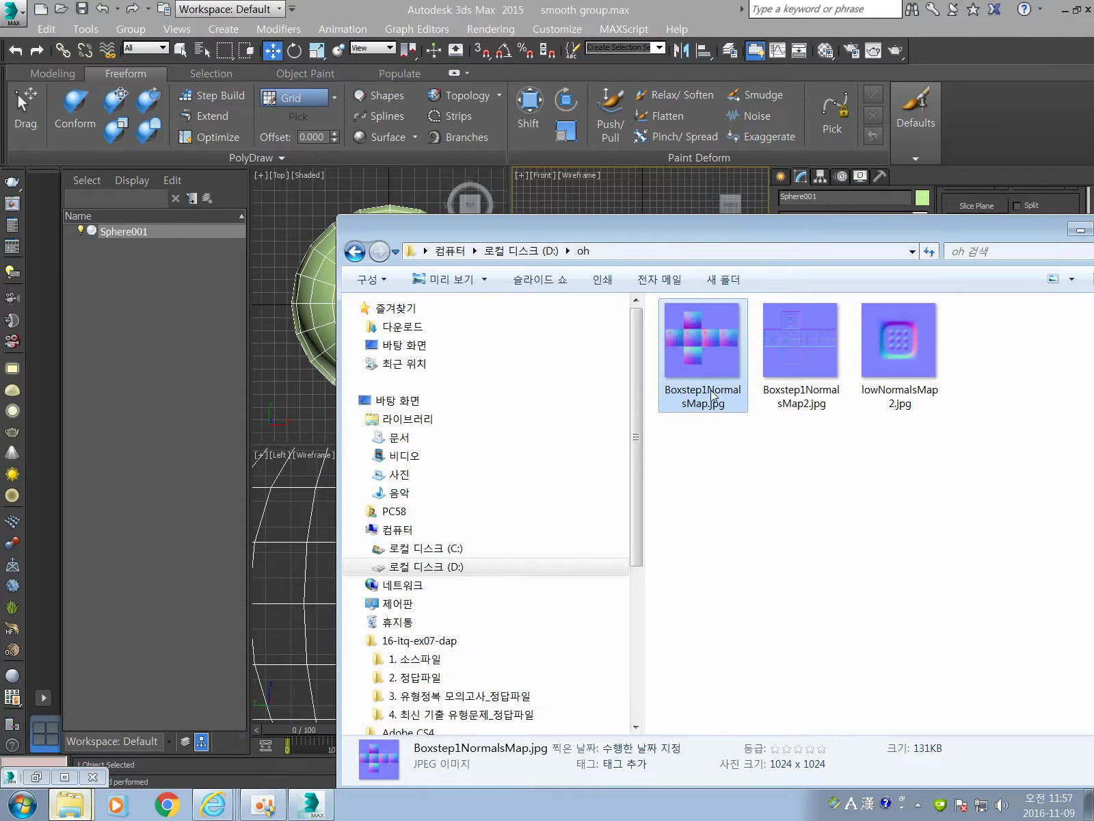
{"action": "mouse_move", "coordinate": [711, 395]}
{"action": "left_click_drag", "start_coordinate": [1004, 228], "coordinate": [801, 126]}
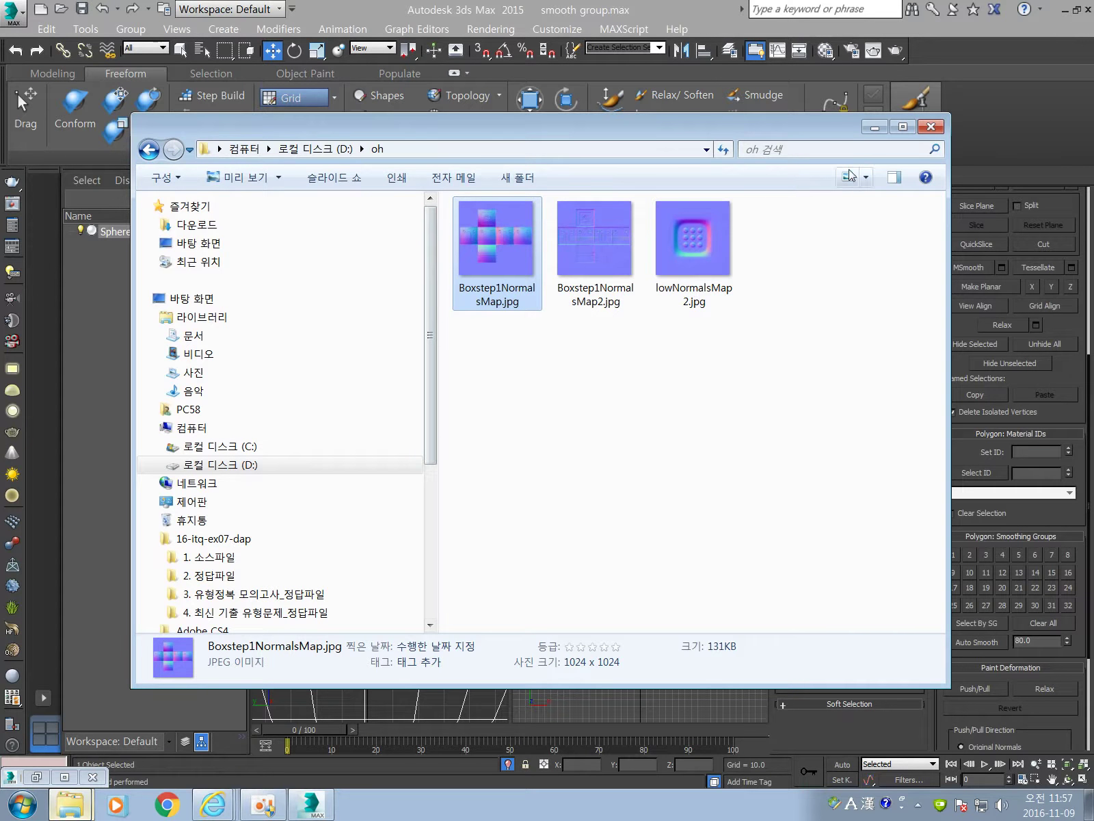
{"action": "left_click", "coordinate": [875, 126]}
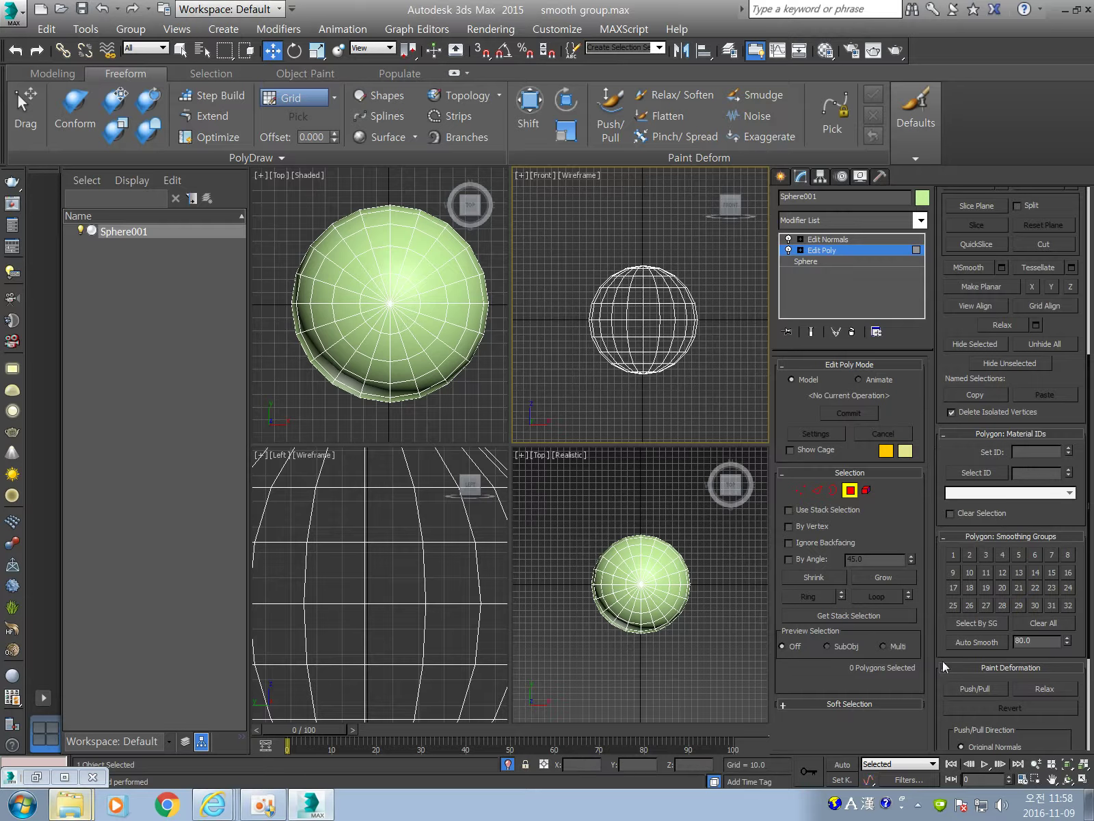
{"action": "left_click", "coordinate": [541, 517]}
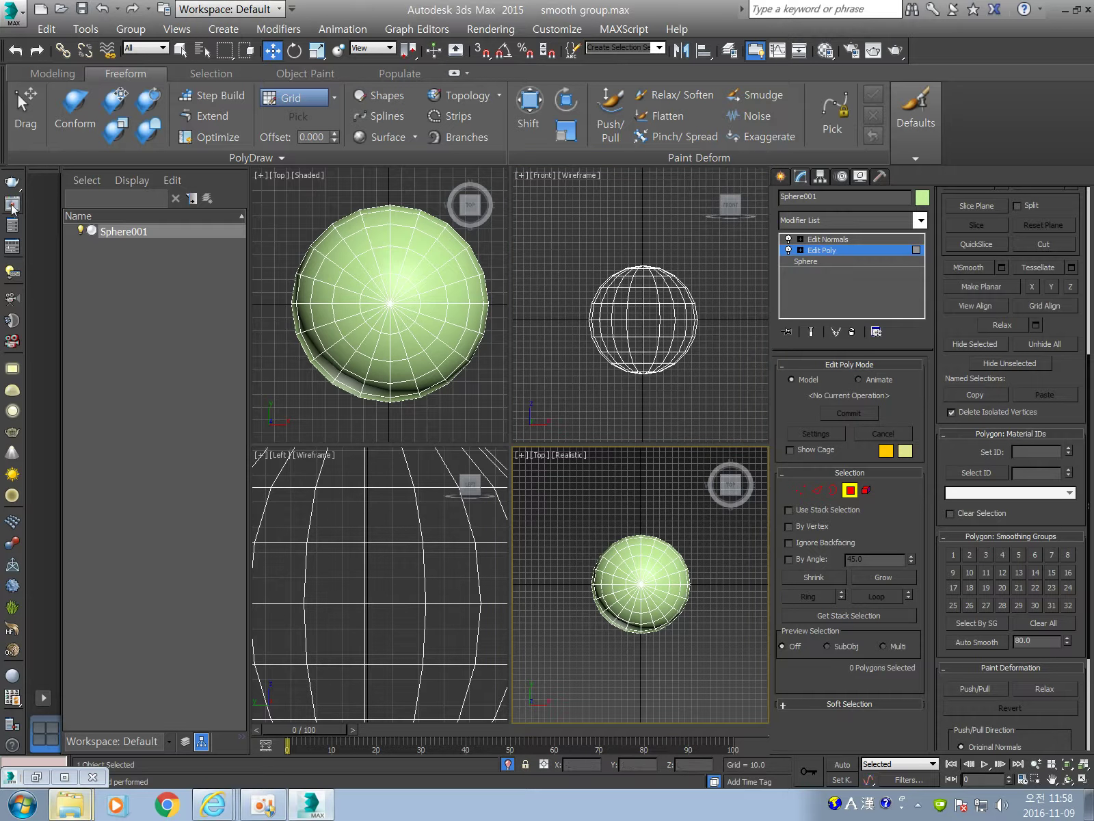
{"action": "left_click", "coordinate": [267, 802]}
{"action": "left_click", "coordinate": [731, 431]}
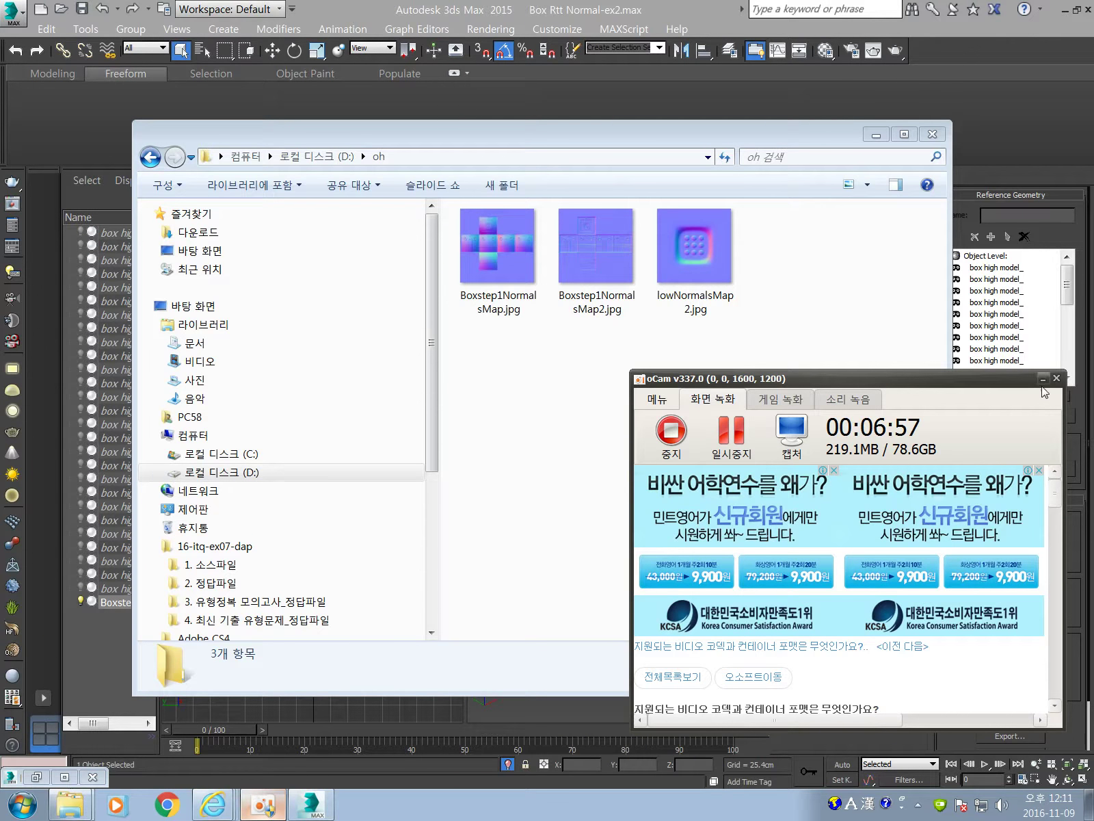
{"action": "left_click", "coordinate": [1042, 379]}
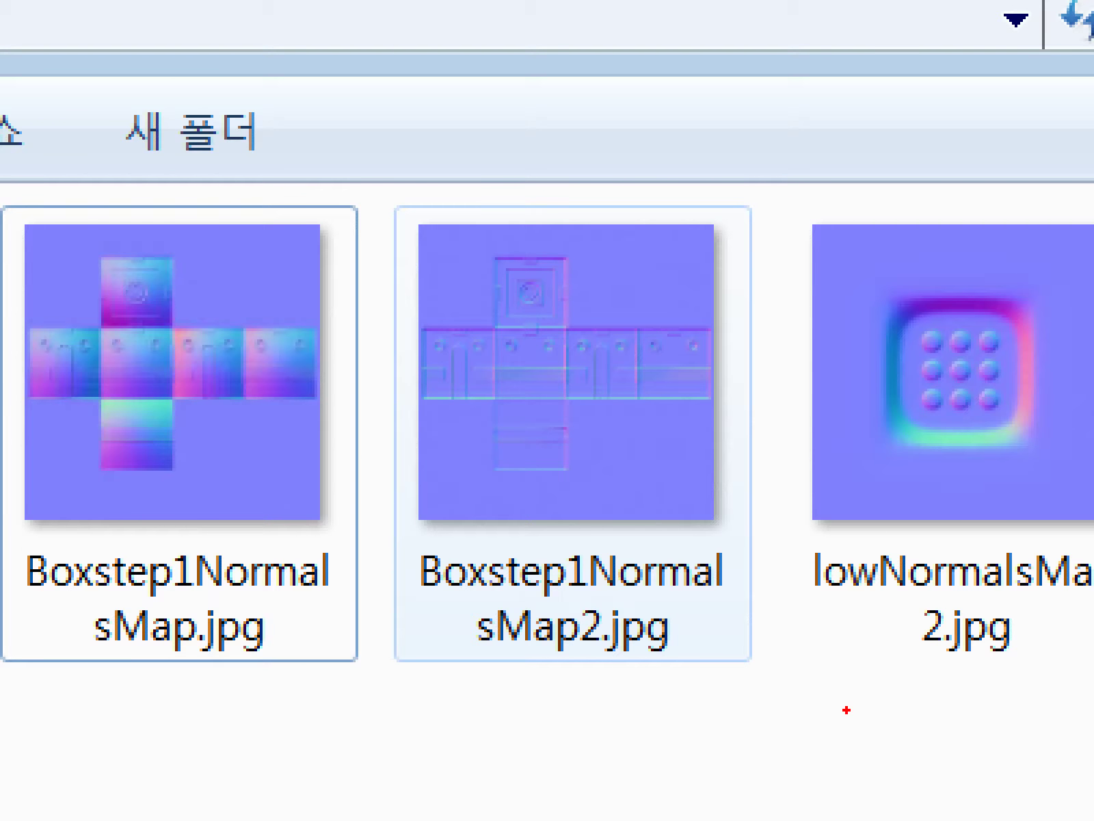
- Compare the Boxstep1NormalsMap.jpg and Boxstep1NormalsMap2.jpg thumbnails in the oh folder, then minimize the folder window
{"action": "mouse_move", "coordinate": [846, 710]}
{"action": "left_mouse_down"}
{"action": "mouse_move", "coordinate": [508, 711]}
{"action": "mouse_move", "coordinate": [325, 110]}
{"action": "mouse_move", "coordinate": [994, 557]}
{"action": "left_mouse_up"}
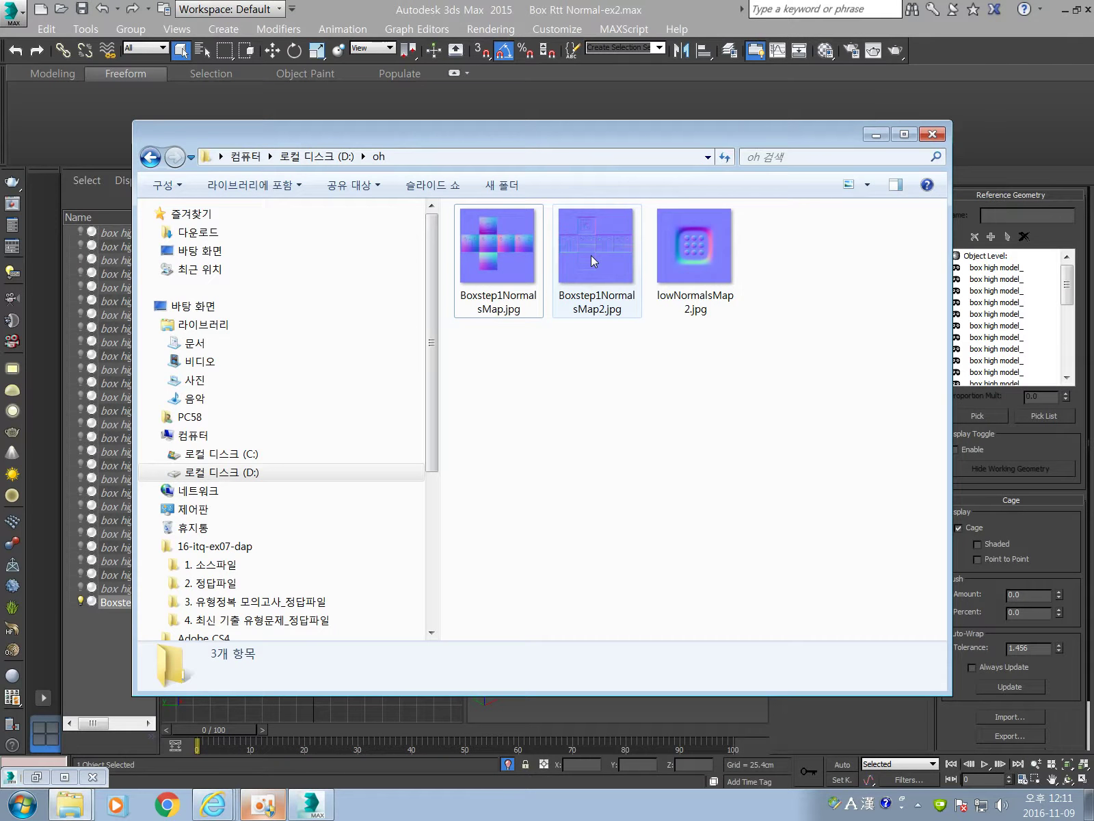
{"action": "mouse_move", "coordinate": [597, 259]}
{"action": "left_click_drag", "start_coordinate": [666, 142], "coordinate": [668, 135]}
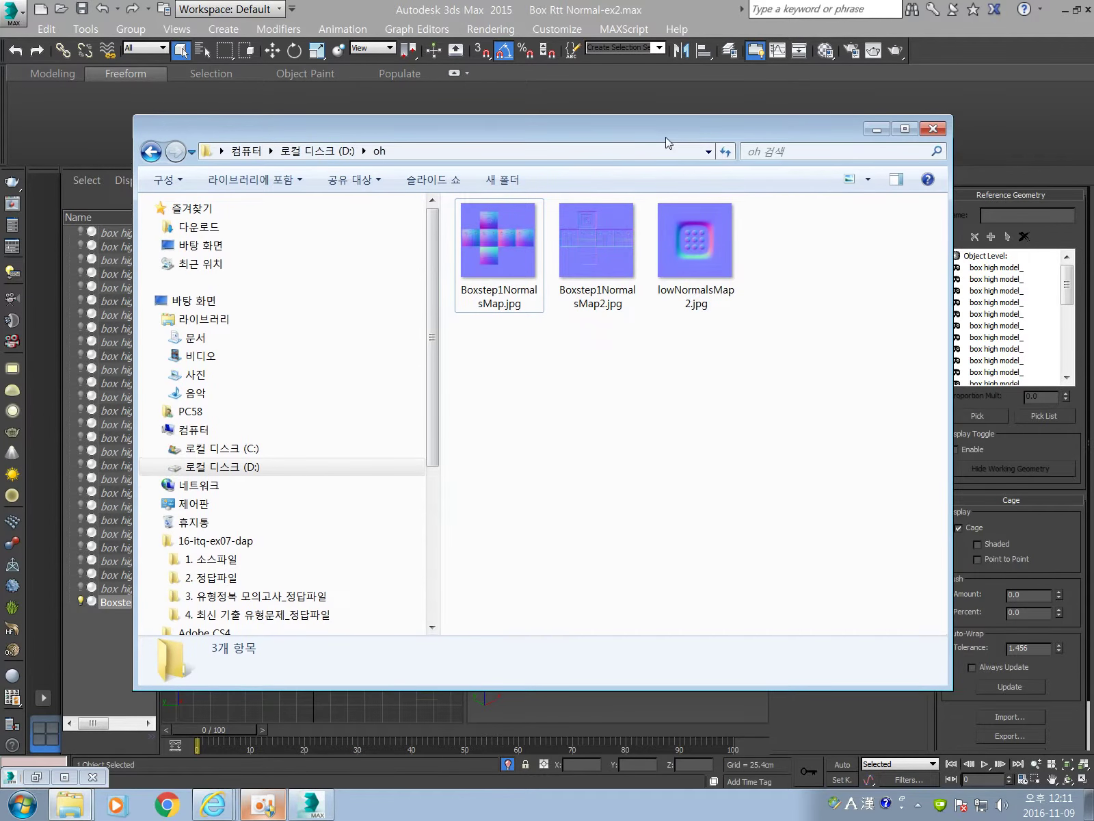
{"action": "left_click", "coordinate": [877, 128]}
- Select the Boxstep1 cube and open the Bump map settings of the 15 - Default material in the Material Editor
{"action": "left_click", "coordinate": [580, 551]}
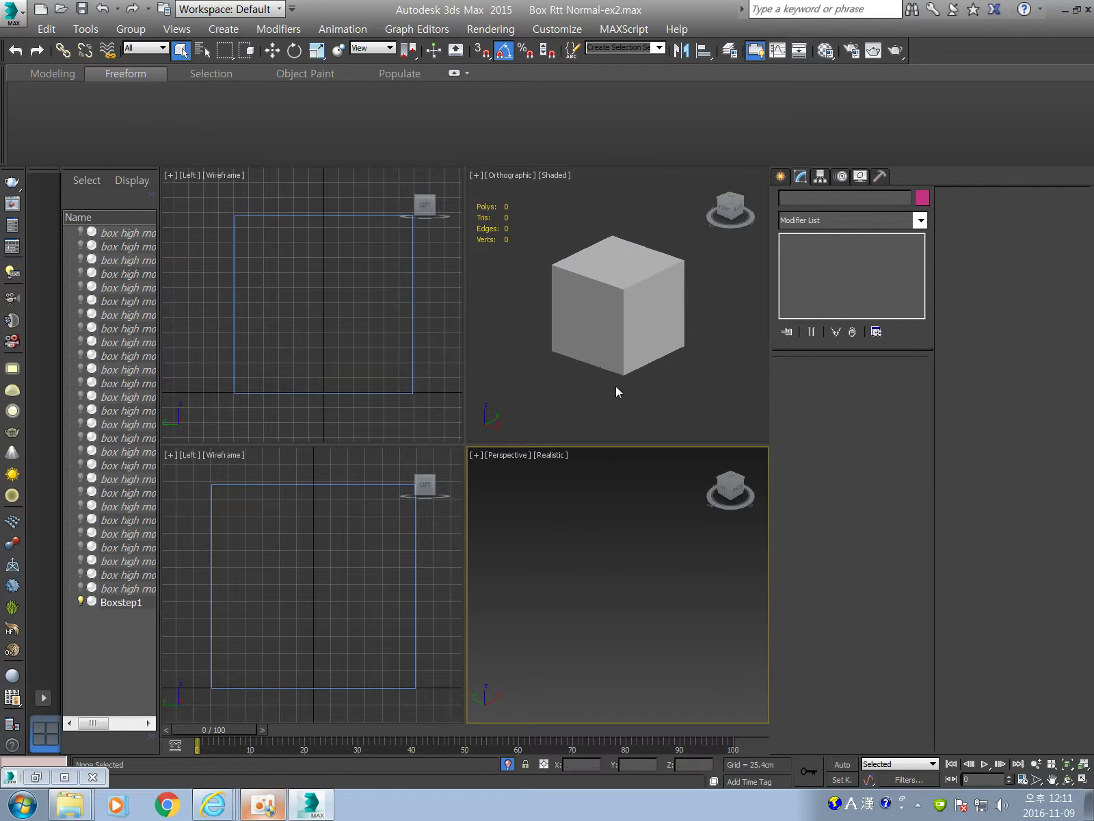
{"action": "right_click", "coordinate": [631, 336]}
{"action": "left_click", "coordinate": [631, 336]}
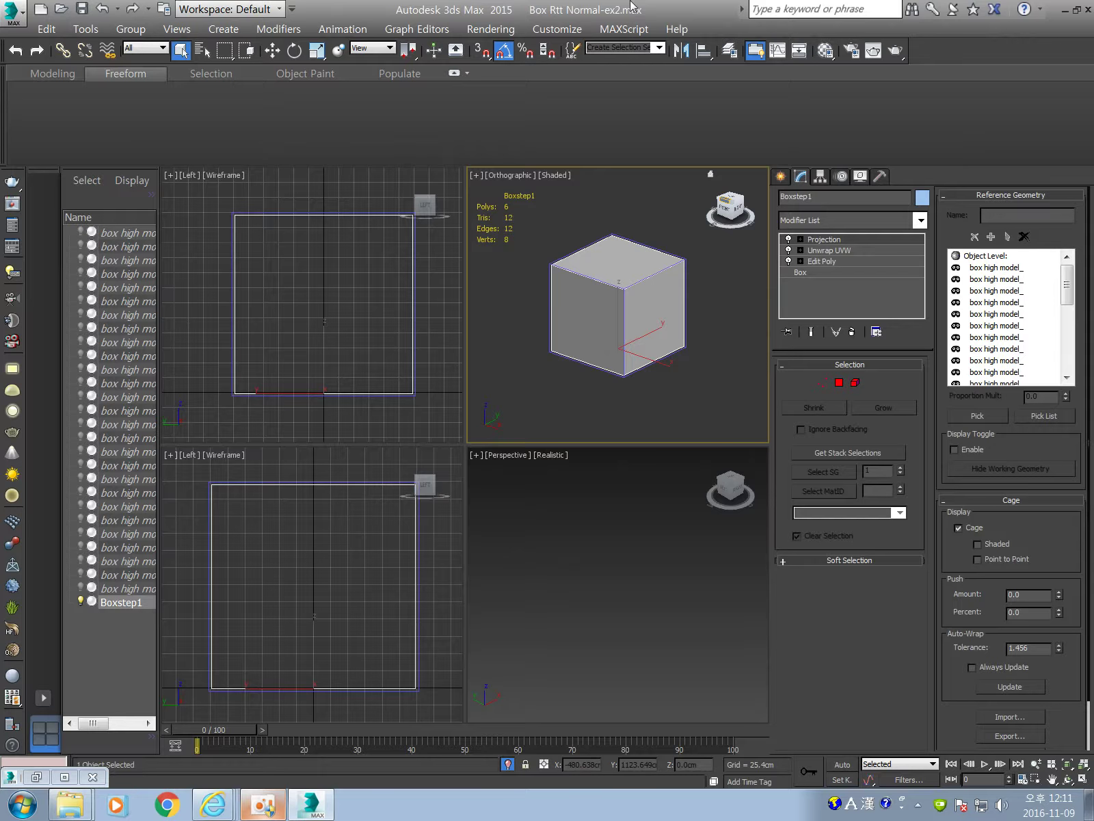
{"action": "left_click", "coordinate": [826, 51]}
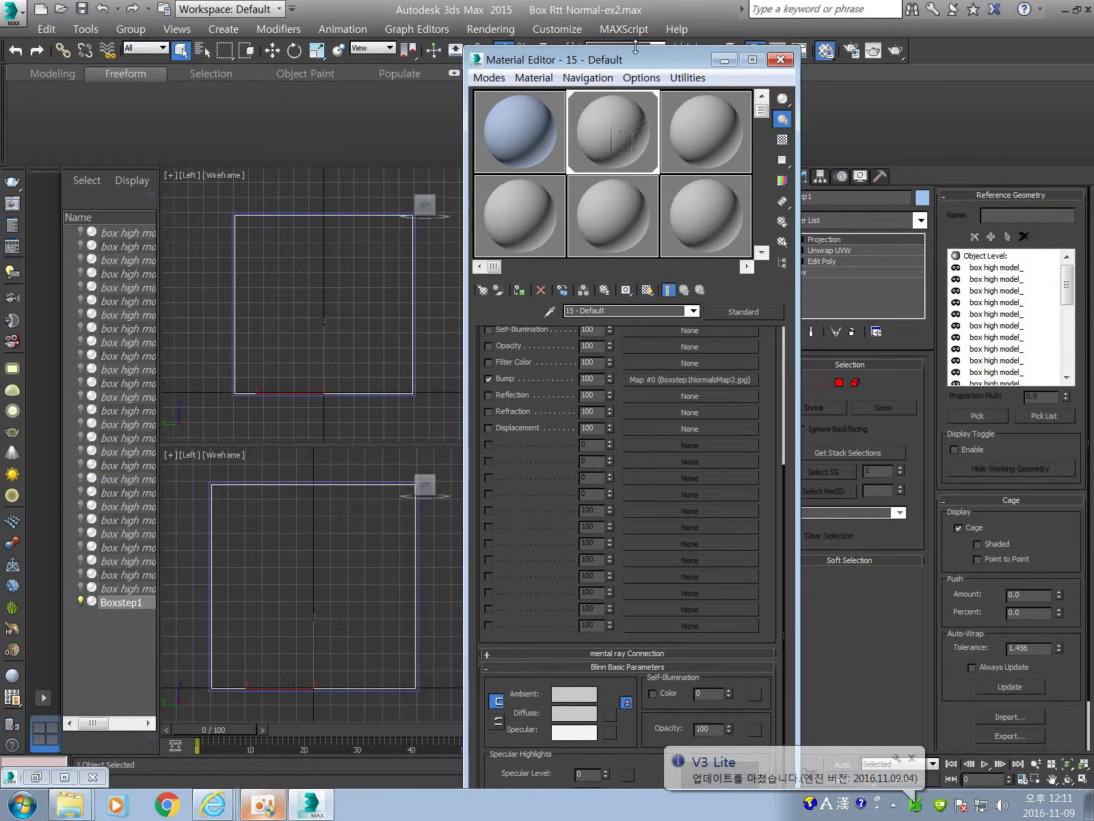
{"action": "left_click_drag", "start_coordinate": [635, 47], "coordinate": [305, 35]}
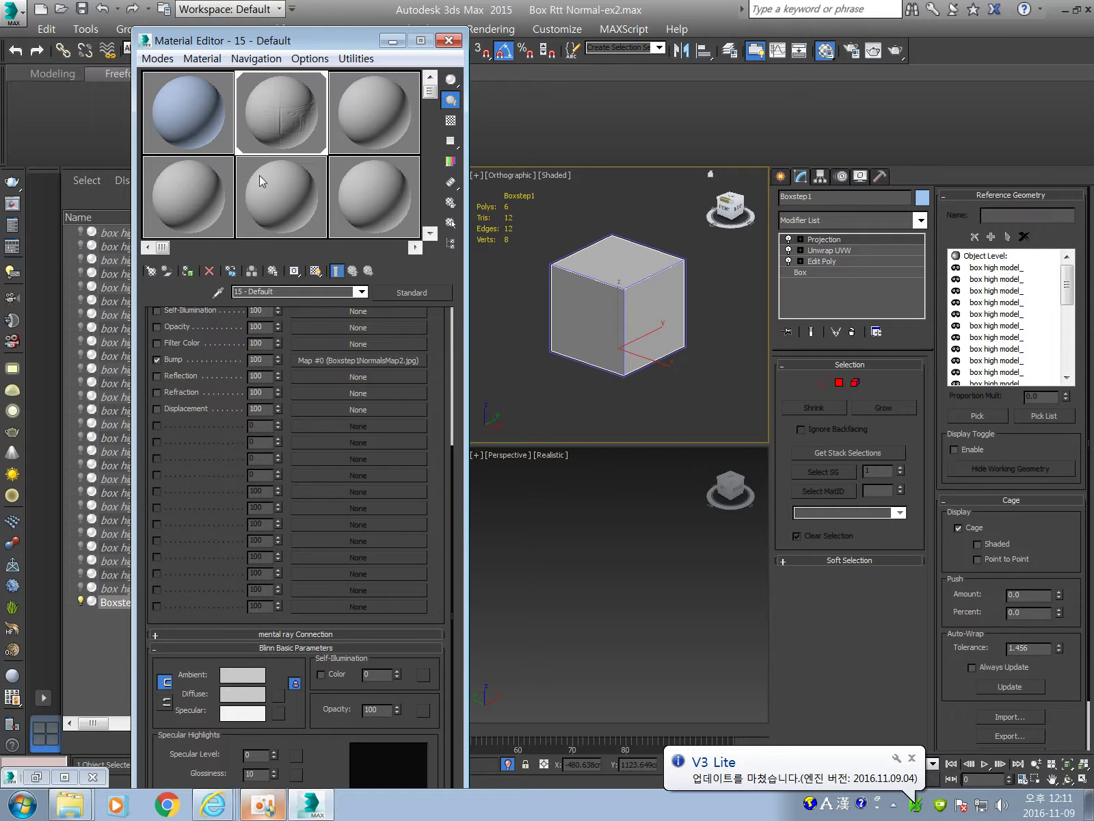
{"action": "left_click", "coordinate": [343, 363]}
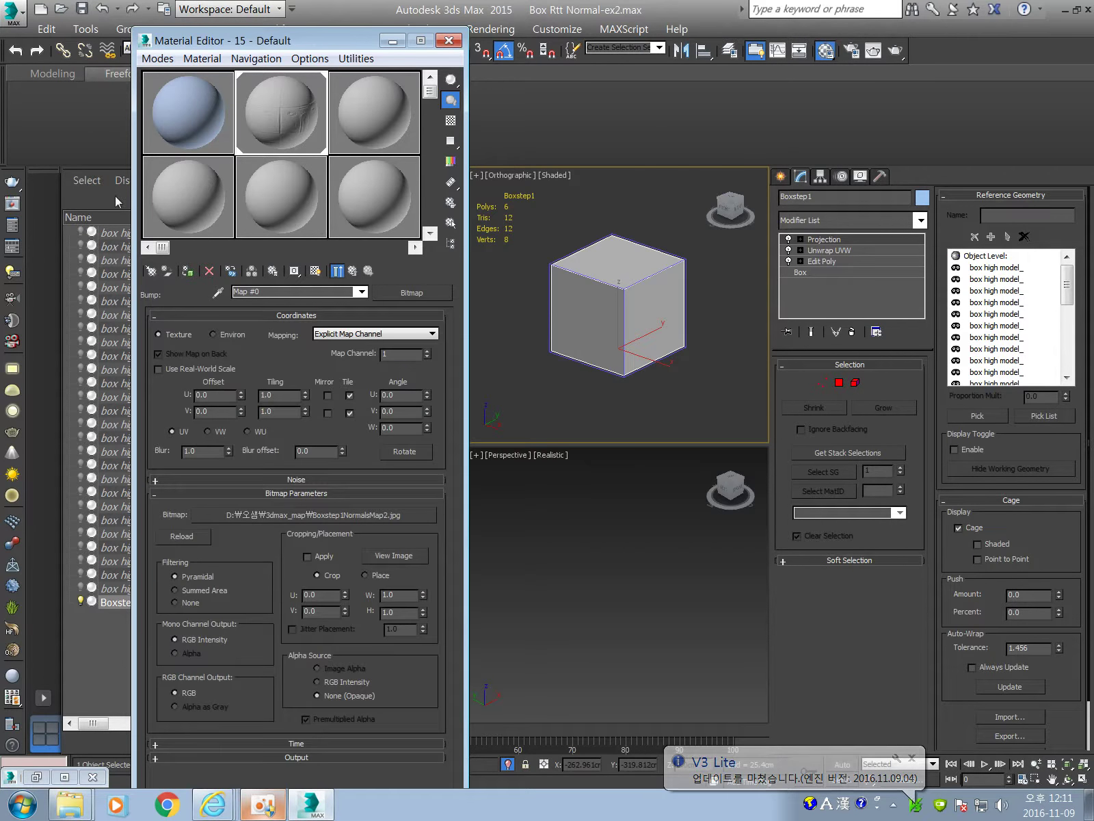
- Load Boxstep1NormalsMap2.jpg from D:\oh as the Bump map's bitmap, then close the Material Editor
{"action": "left_click", "coordinate": [411, 294]}
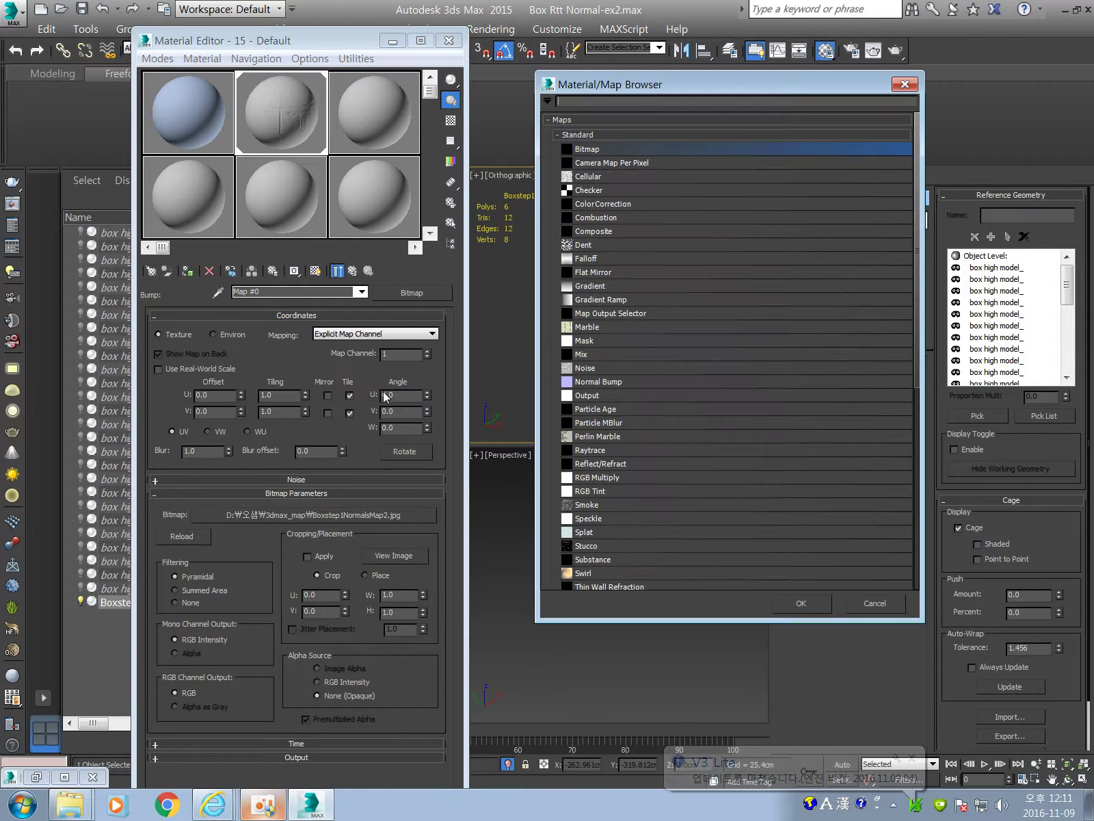
{"action": "double_click", "coordinate": [677, 151]}
{"action": "left_click", "coordinate": [255, 179]}
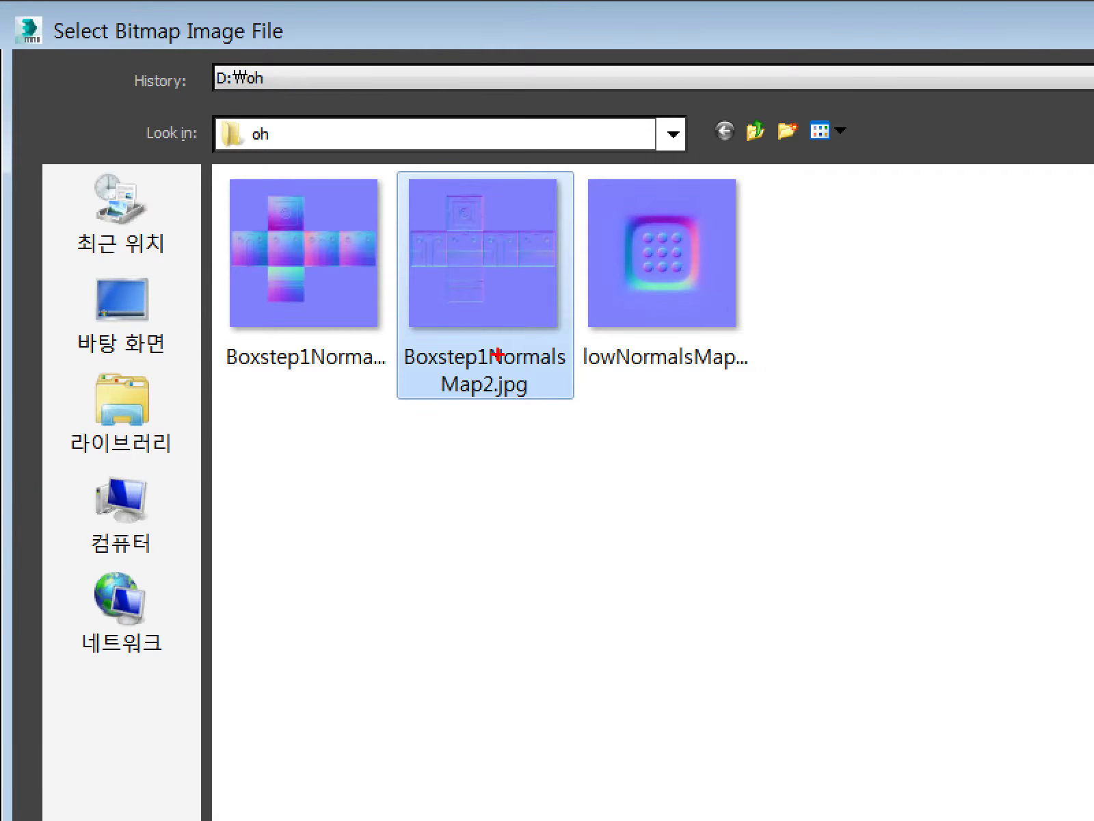
{"action": "left_click_drag", "start_coordinate": [229, 130], "coordinate": [152, 195]}
{"action": "left_click_drag", "start_coordinate": [142, 119], "coordinate": [213, 177]}
{"action": "mouse_move", "coordinate": [561, 147]}
{"action": "left_mouse_down"}
{"action": "mouse_move", "coordinate": [479, 301]}
{"action": "mouse_move", "coordinate": [424, 287]}
{"action": "left_mouse_up"}
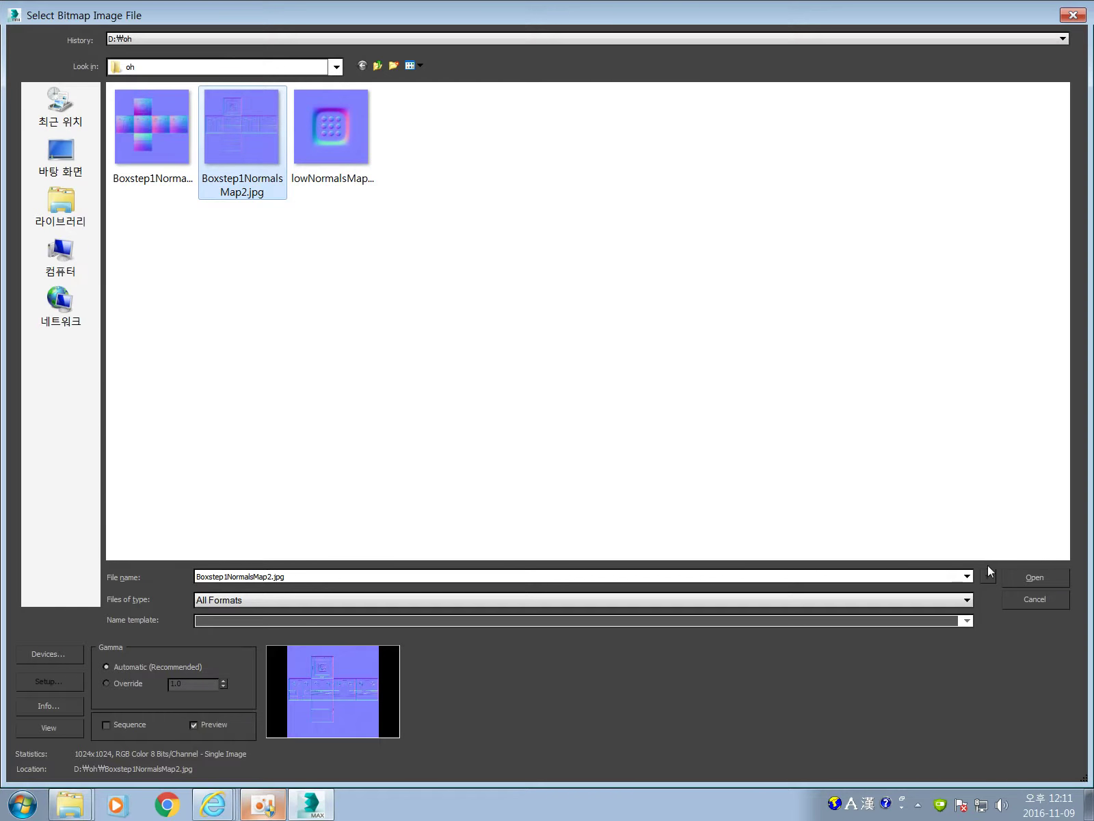
{"action": "left_click", "coordinate": [1033, 576]}
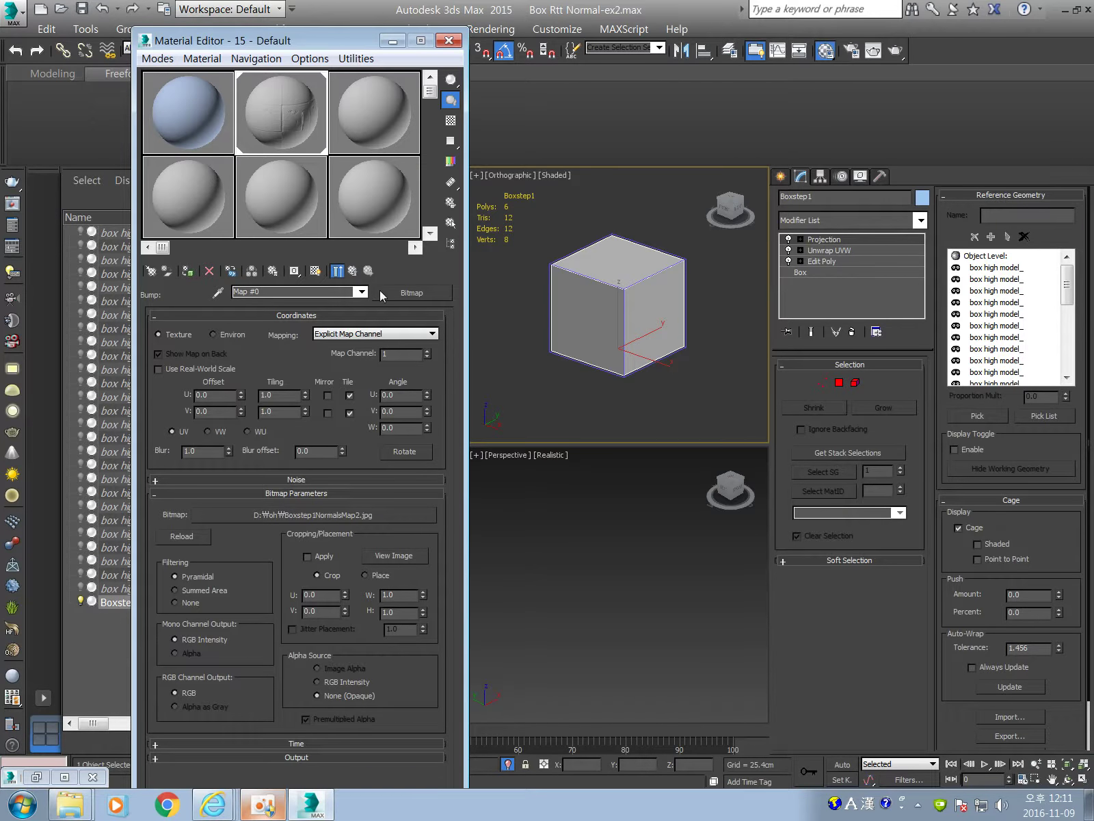
{"action": "left_click", "coordinate": [352, 271]}
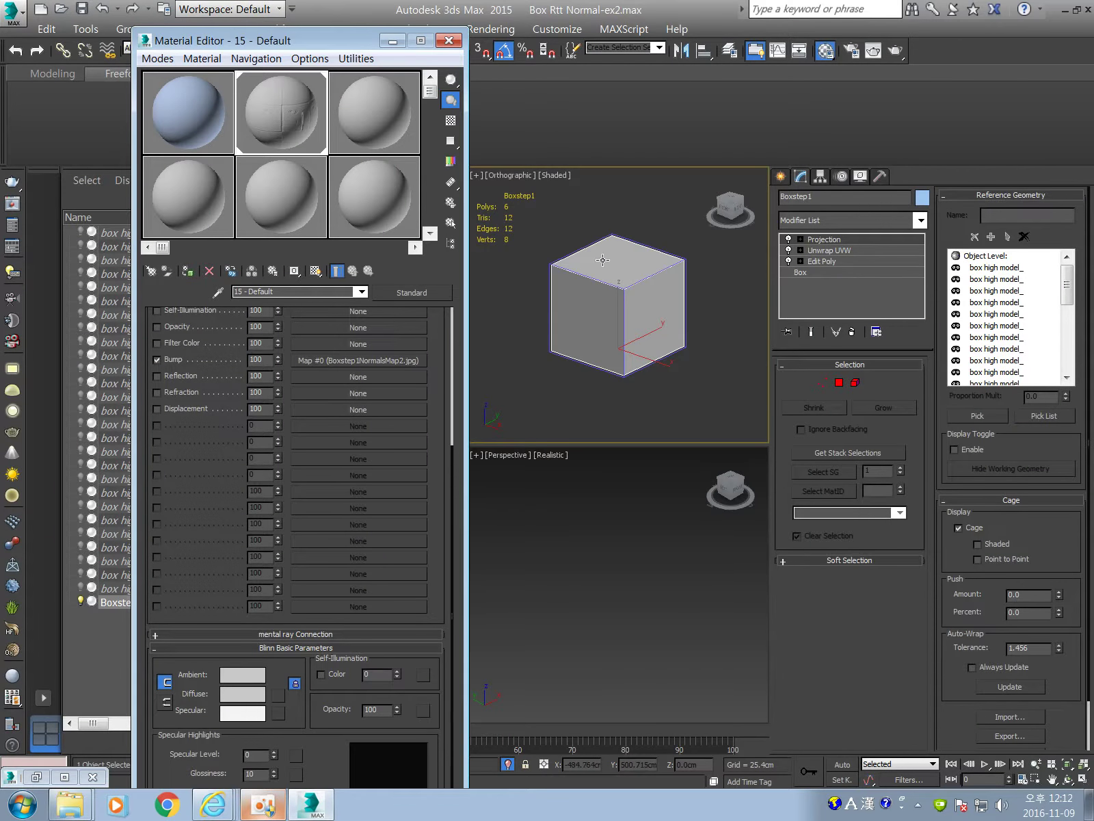
{"action": "left_click", "coordinate": [448, 41]}
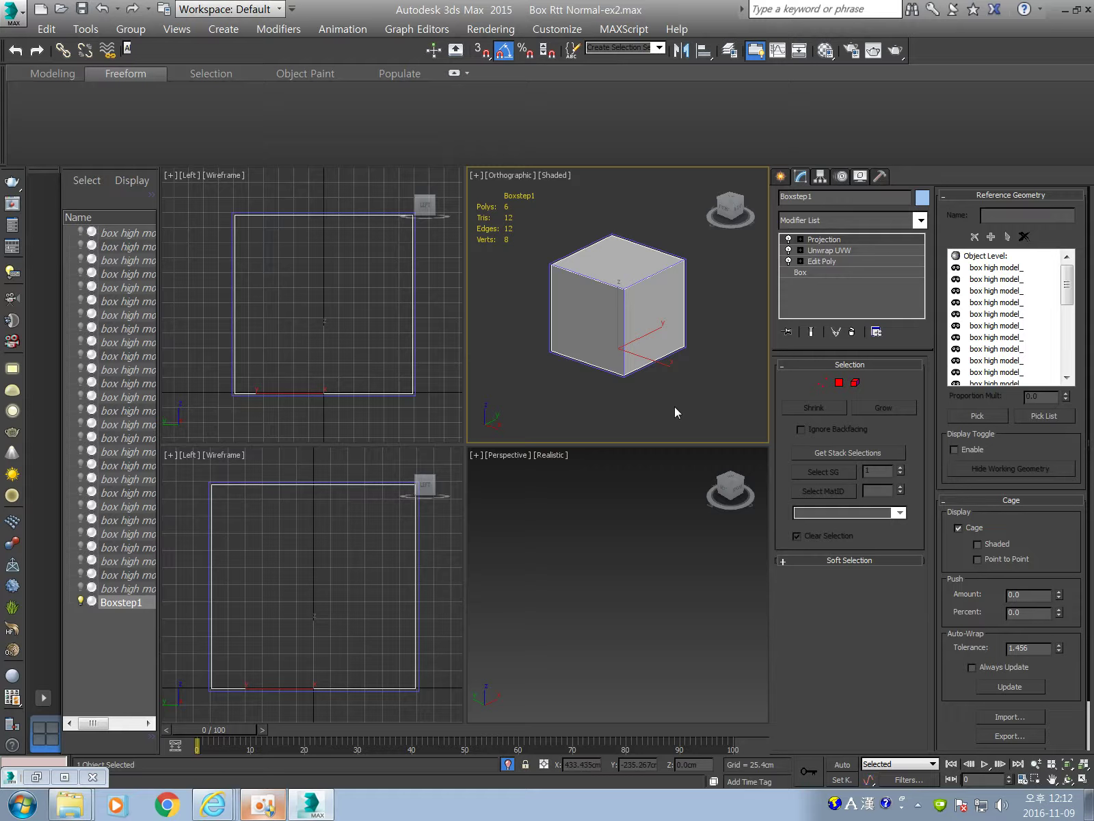
- Render the cube in the Orthographic view, examine the surface detail close up and close the rendered image
{"action": "scroll", "coordinate": [678, 406], "scroll_direction": "up", "scroll_amount": 2}
{"action": "middle_click_drag", "start_coordinate": [681, 407], "coordinate": [689, 432]}
{"action": "key", "text": "shift+q"}
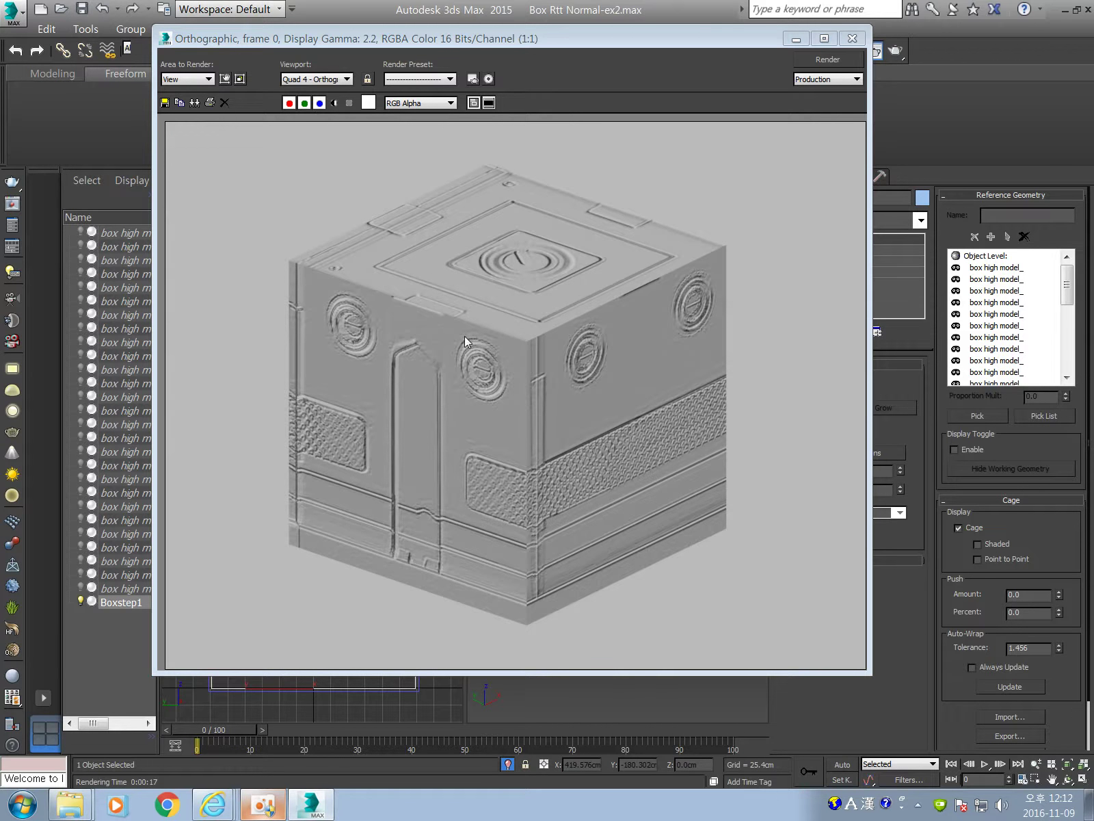
{"action": "scroll", "coordinate": [584, 365], "scroll_direction": "up", "scroll_amount": 3}
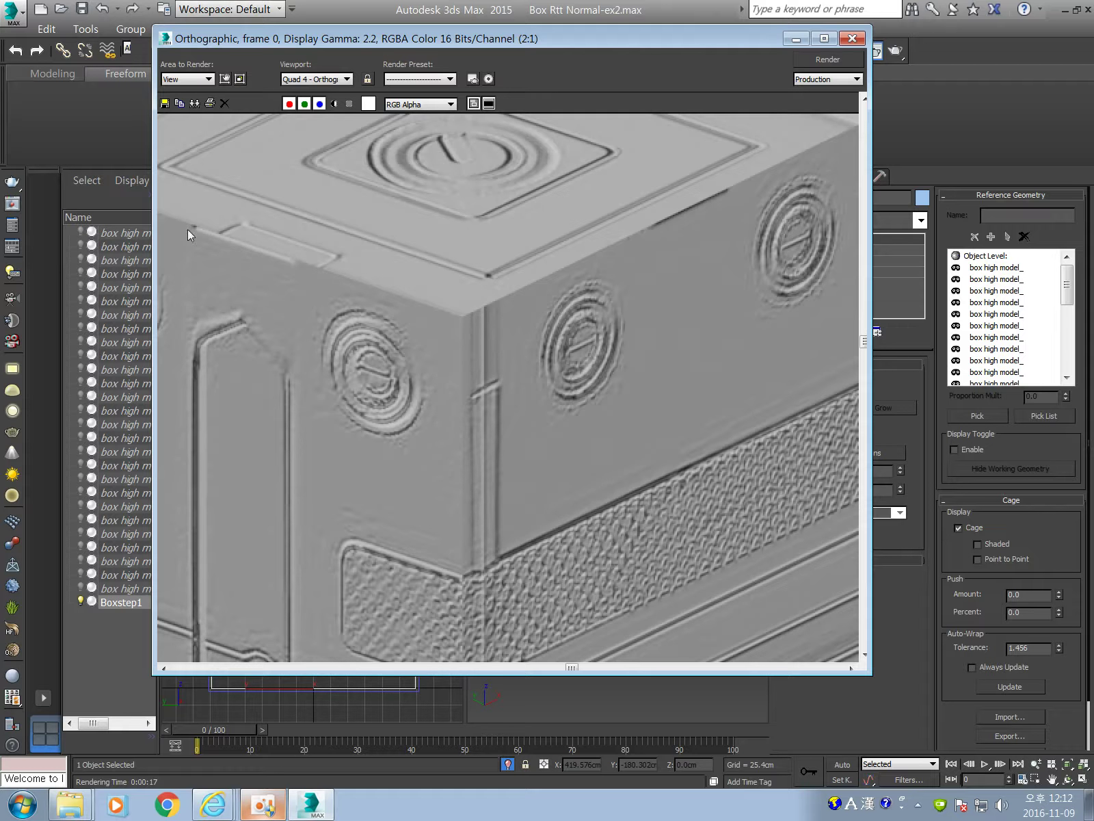
{"action": "left_click", "coordinate": [852, 39]}
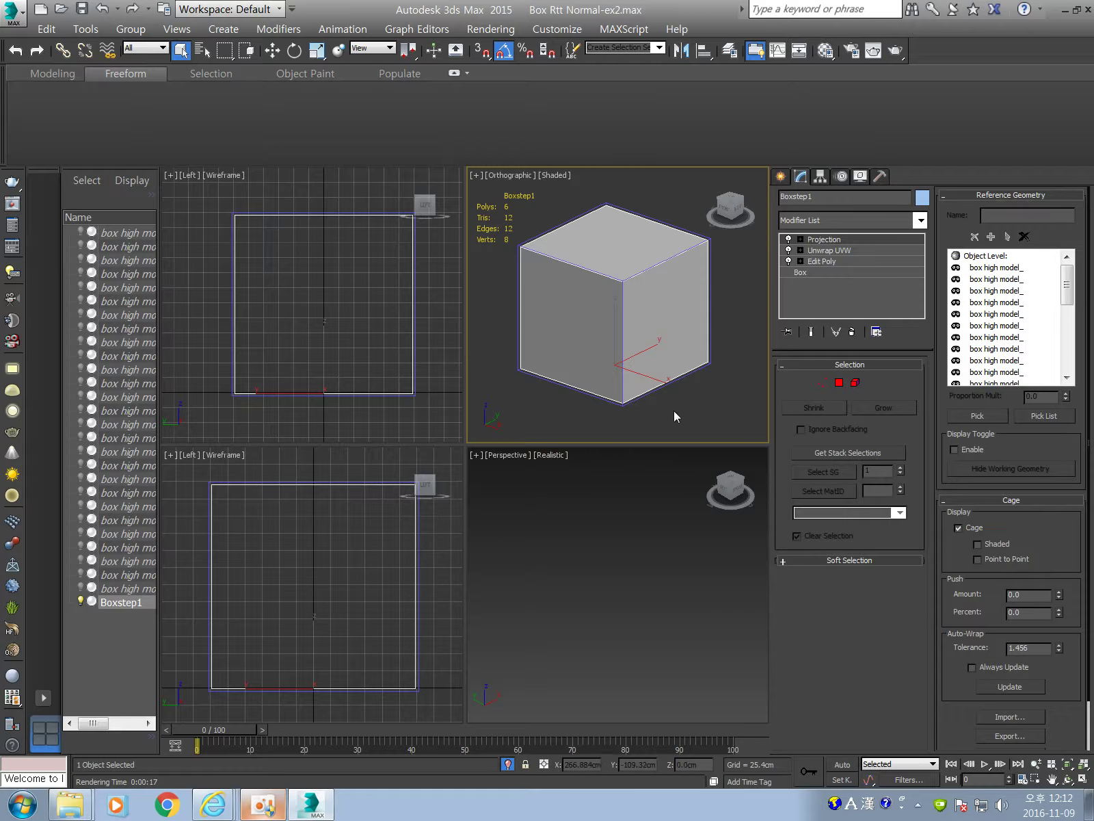
- Examine the cube's unfolded layout in the Unwrap UVW modifier's UV editor, then close the editor
{"action": "left_click", "coordinate": [861, 251]}
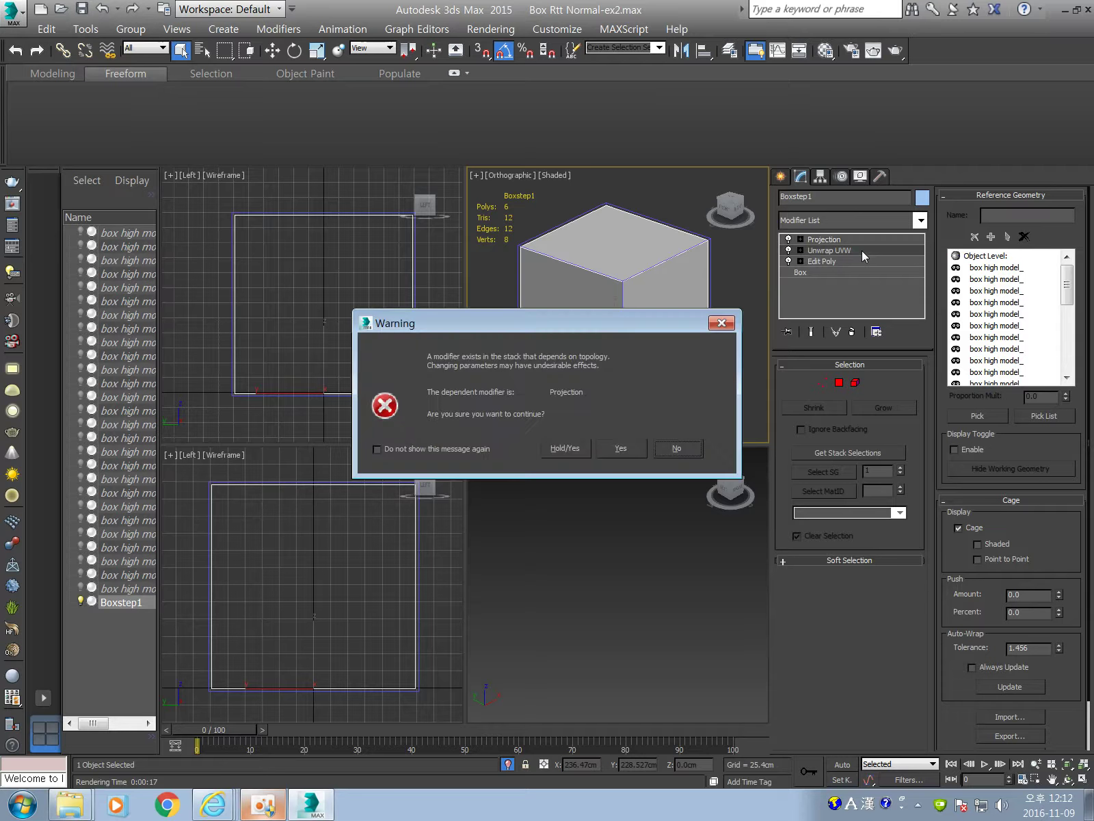
{"action": "left_click", "coordinate": [572, 449]}
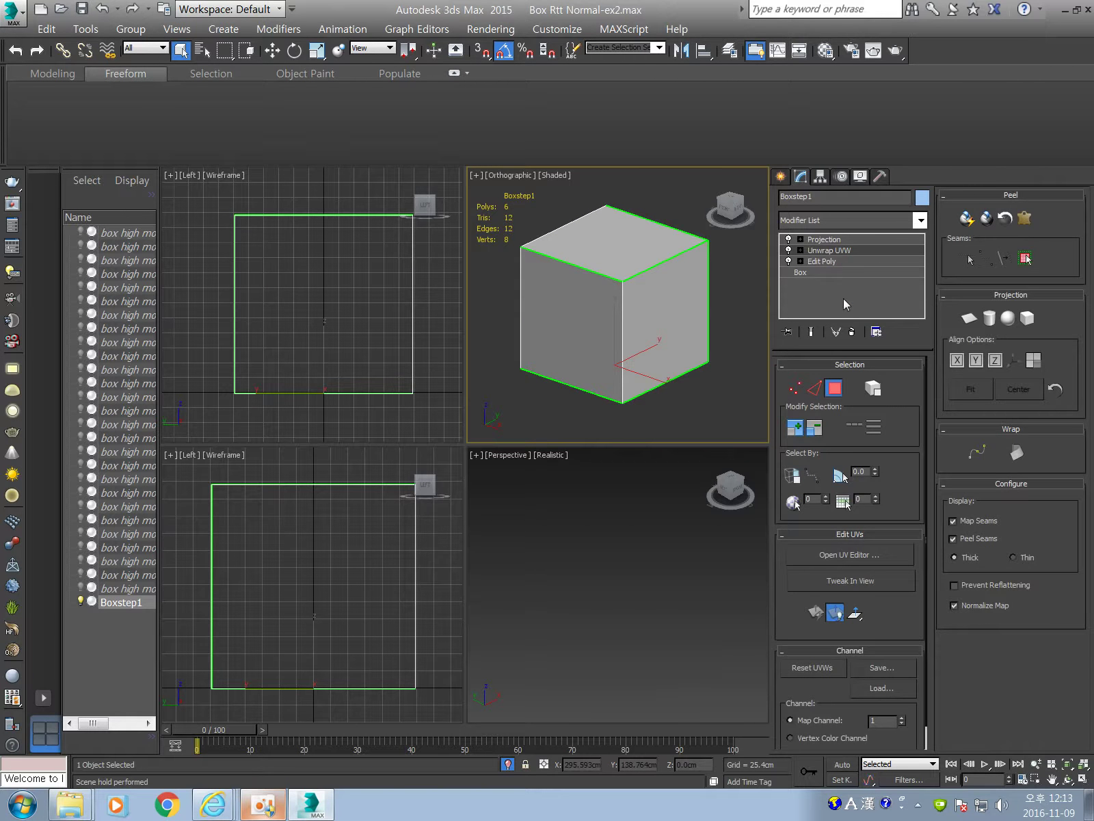
{"action": "left_click", "coordinate": [850, 555]}
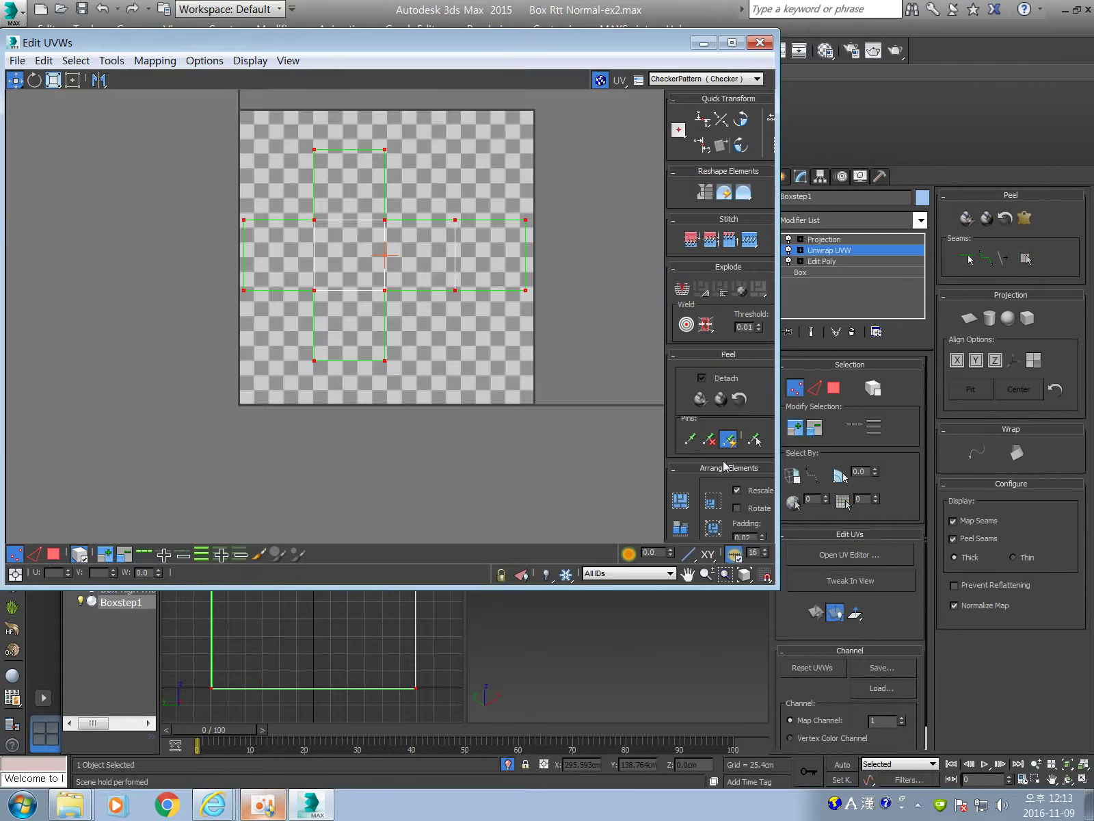
{"action": "middle_click_drag", "start_coordinate": [447, 371], "coordinate": [542, 476]}
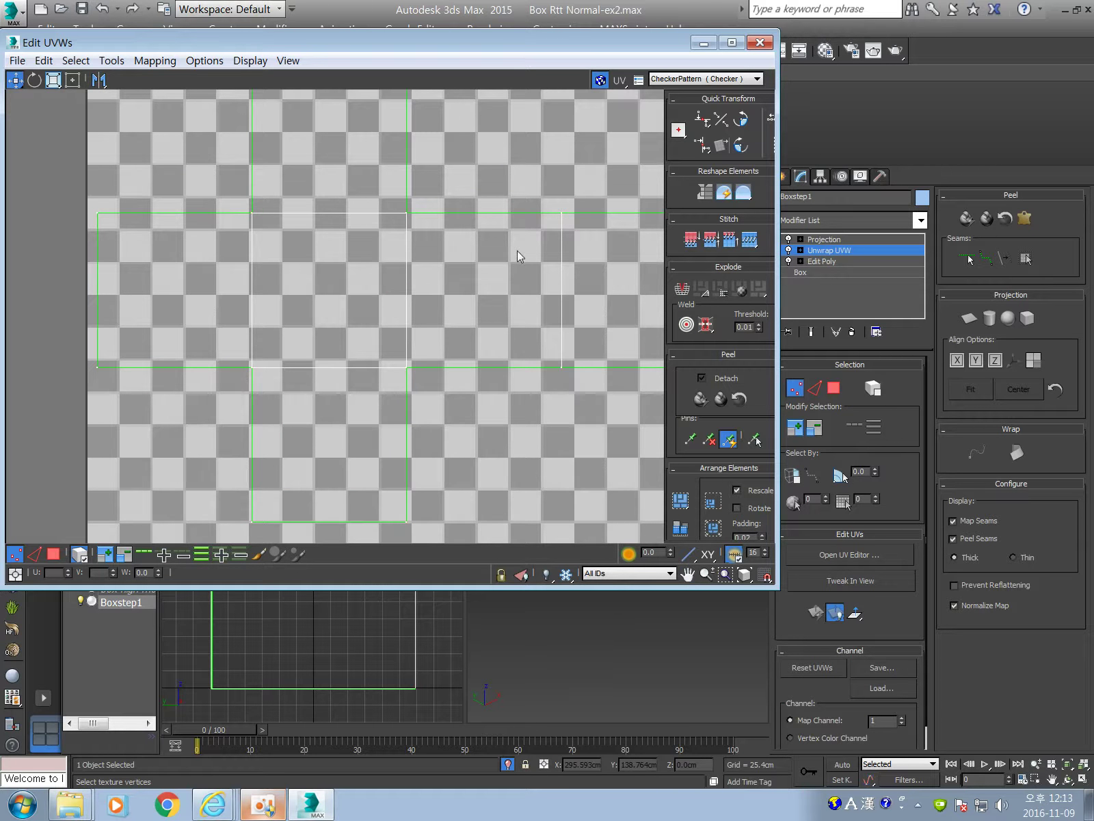
{"action": "scroll", "coordinate": [531, 167], "scroll_direction": "down", "scroll_amount": 2}
{"action": "scroll", "coordinate": [567, 383], "scroll_direction": "up", "scroll_amount": 2}
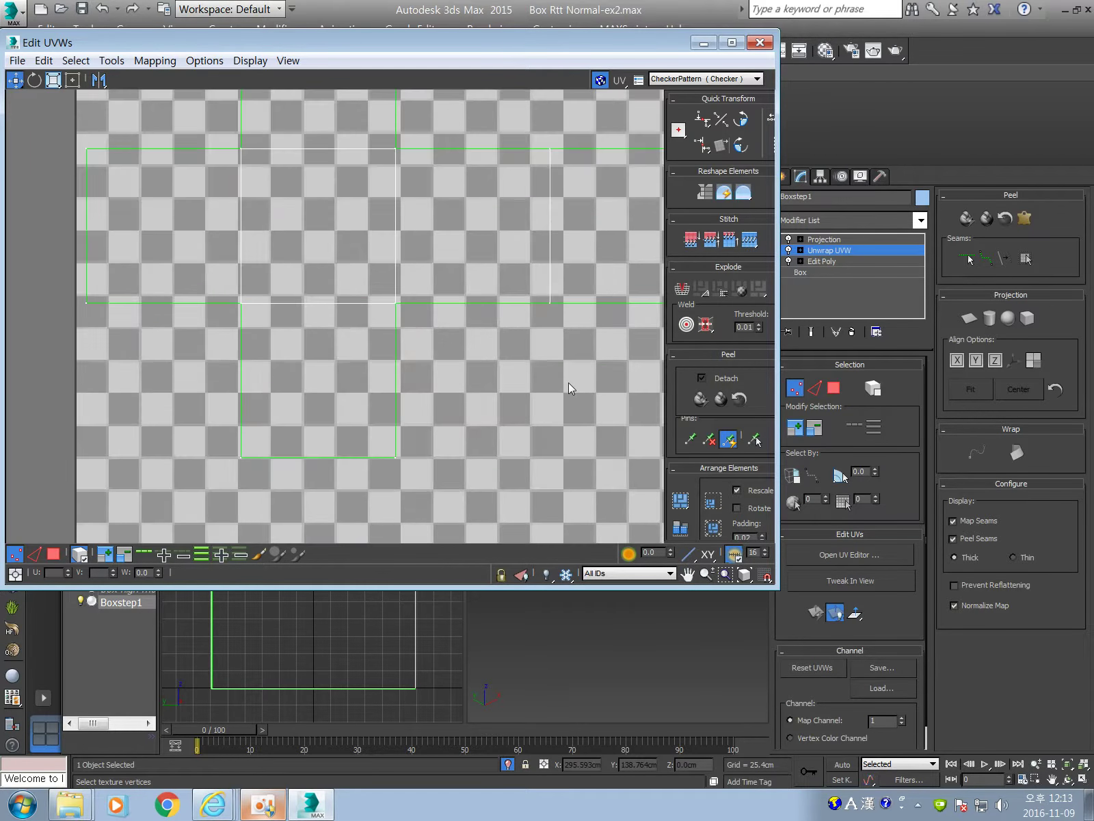
{"action": "left_click", "coordinate": [765, 47]}
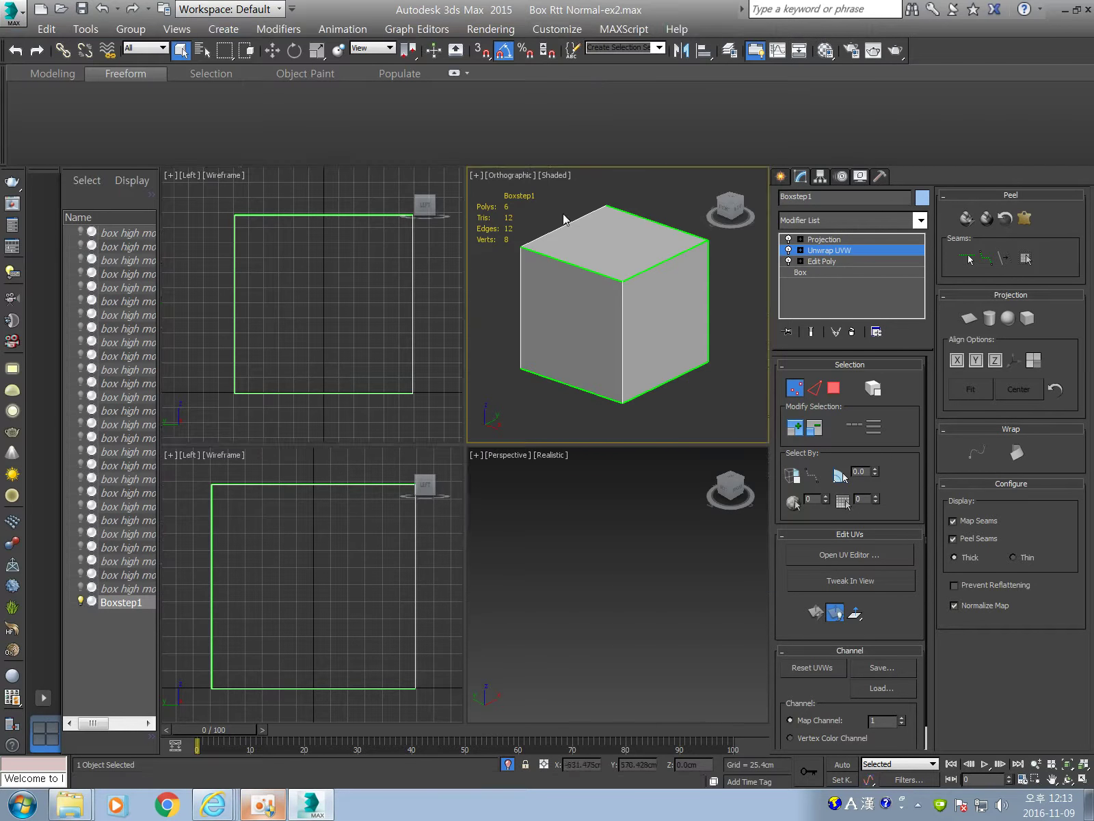
- Return to the Projection modifier, render the cube from another side in the Orthographic view, examine it and close the image
{"action": "left_click", "coordinate": [726, 200]}
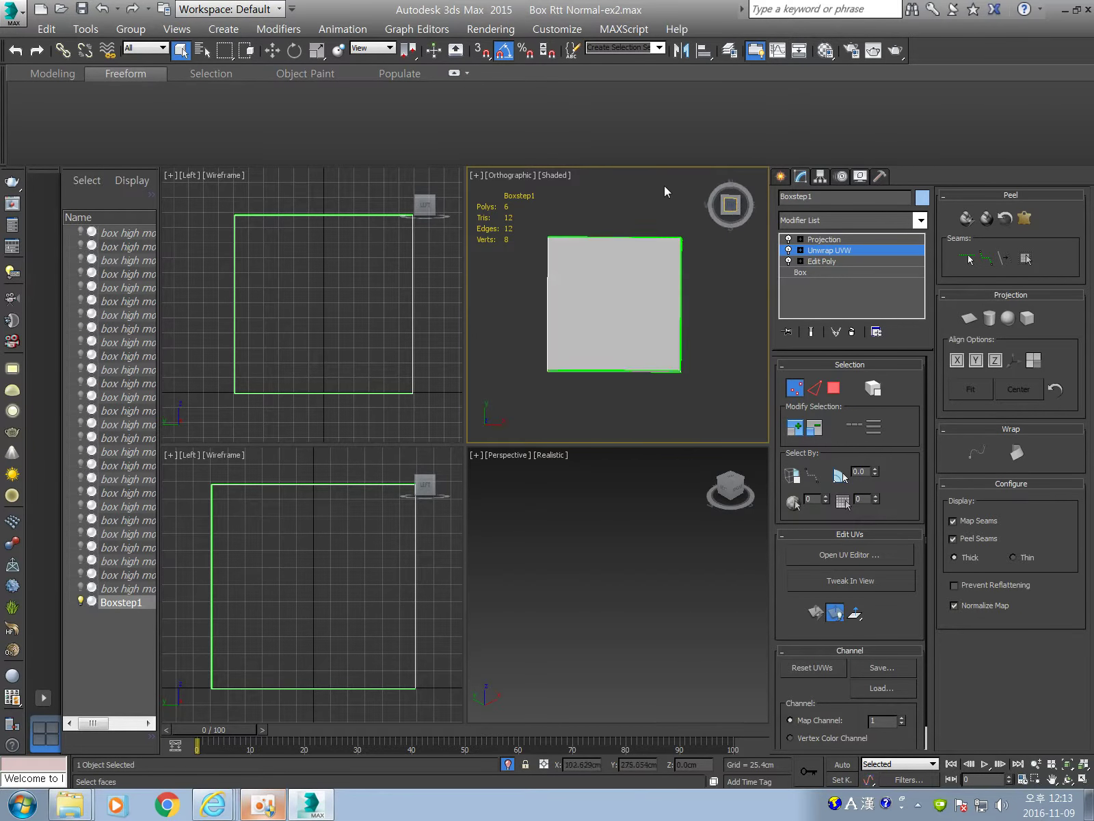
{"action": "mouse_move", "coordinate": [723, 199]}
{"action": "middle_mouse_down"}
{"action": "mouse_move", "coordinate": [748, 115]}
{"action": "mouse_move", "coordinate": [732, 166]}
{"action": "mouse_move", "coordinate": [732, 143]}
{"action": "mouse_move", "coordinate": [780, 86]}
{"action": "mouse_move", "coordinate": [817, 95]}
{"action": "mouse_move", "coordinate": [805, 108]}
{"action": "middle_mouse_up"}
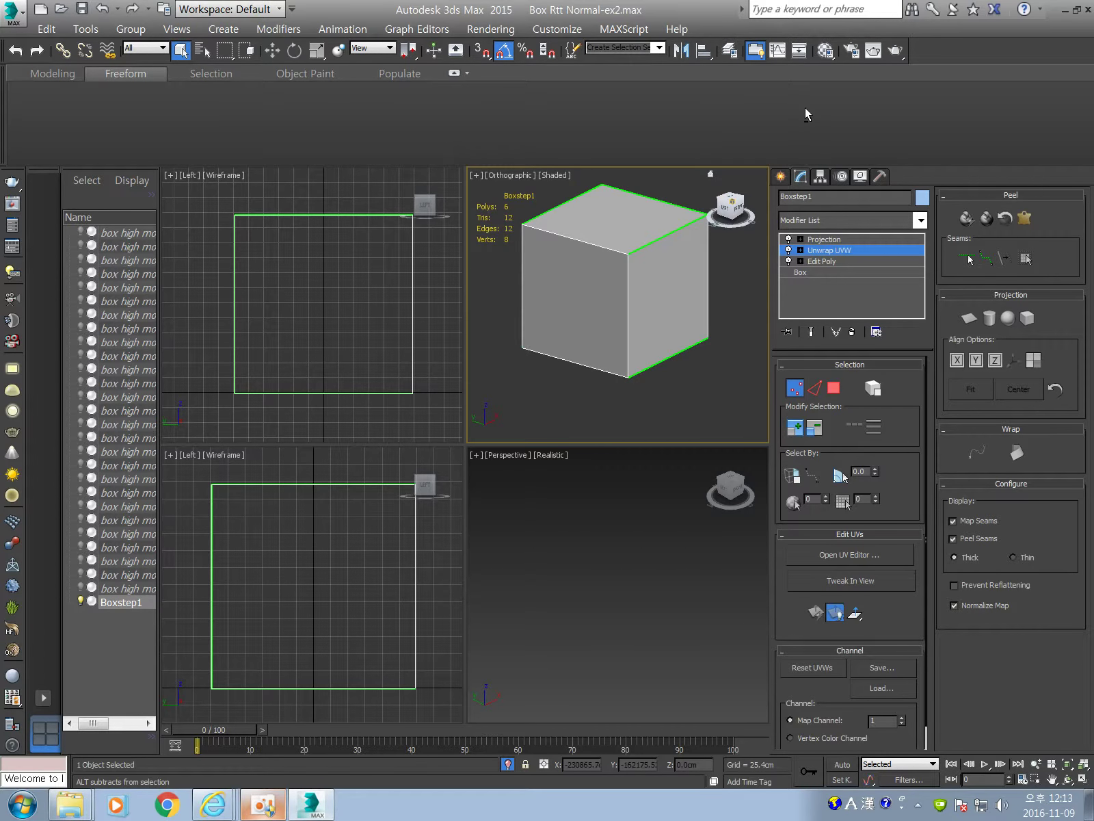
{"action": "left_click", "coordinate": [856, 240]}
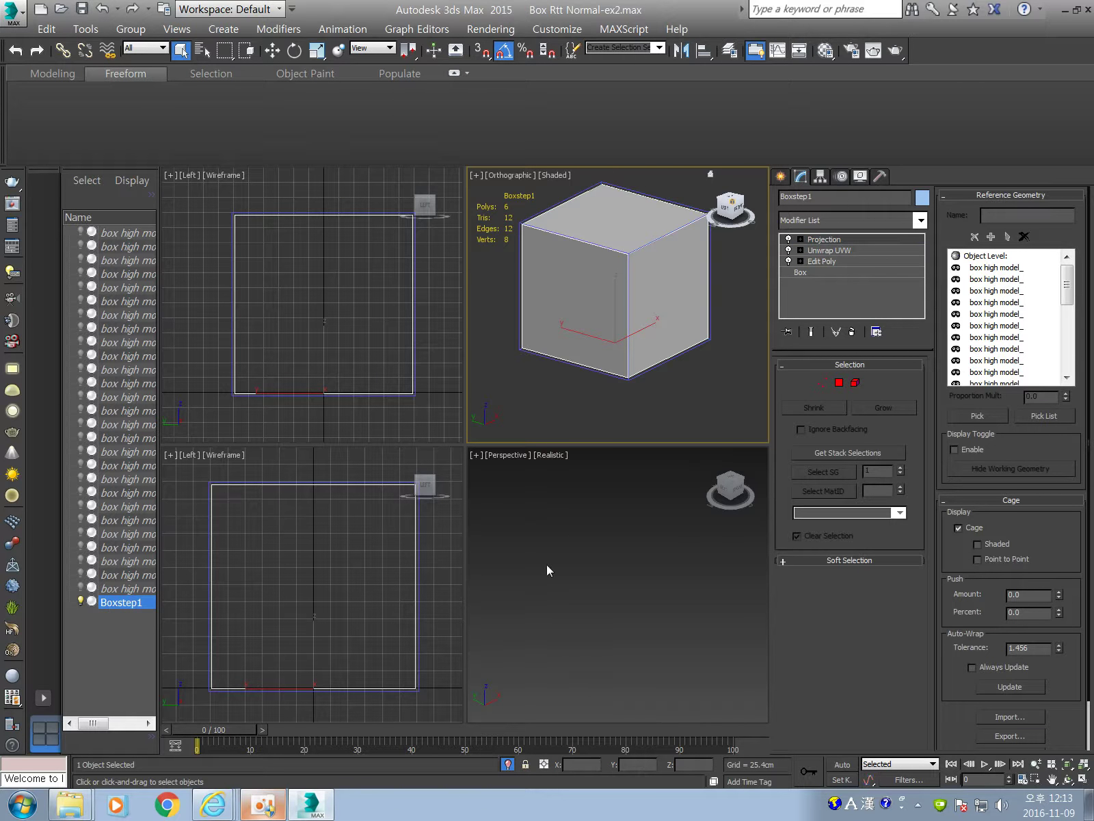
{"action": "left_click", "coordinate": [591, 564]}
{"action": "left_click", "coordinate": [595, 366]}
{"action": "left_click", "coordinate": [642, 553]}
{"action": "left_click", "coordinate": [596, 375]}
{"action": "left_click", "coordinate": [598, 346]}
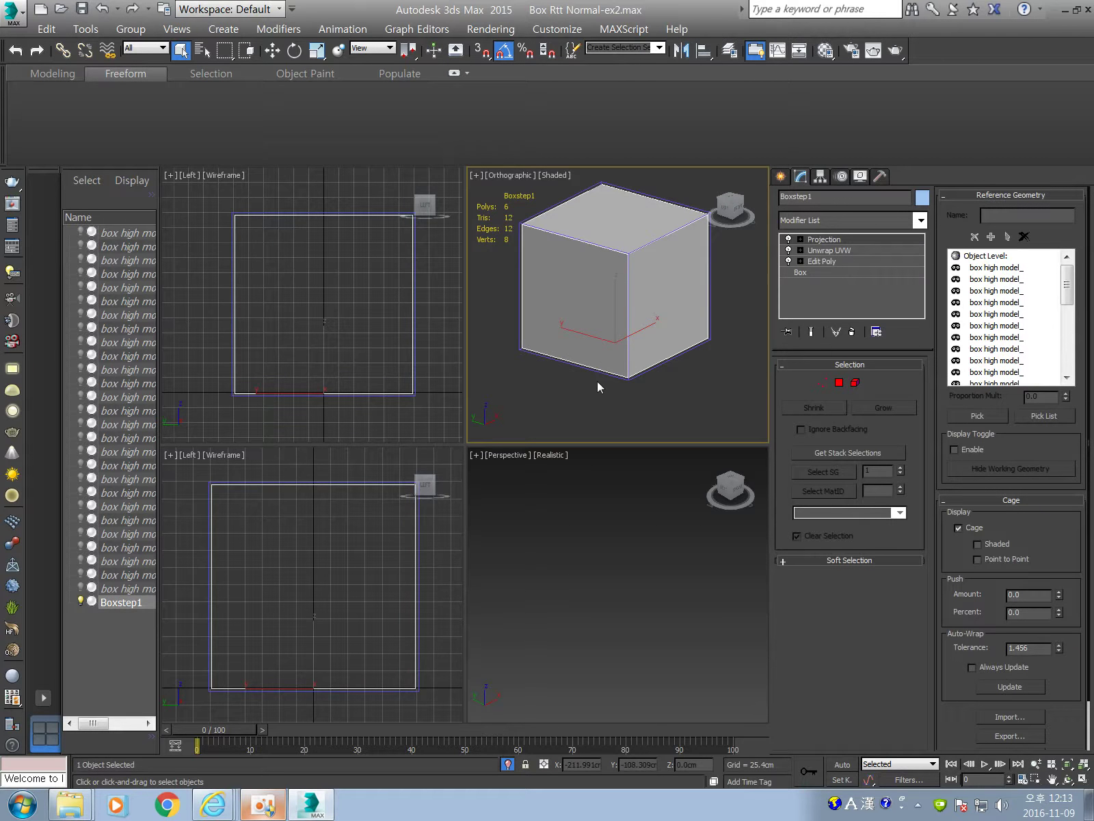
{"action": "key", "text": "shift+q"}
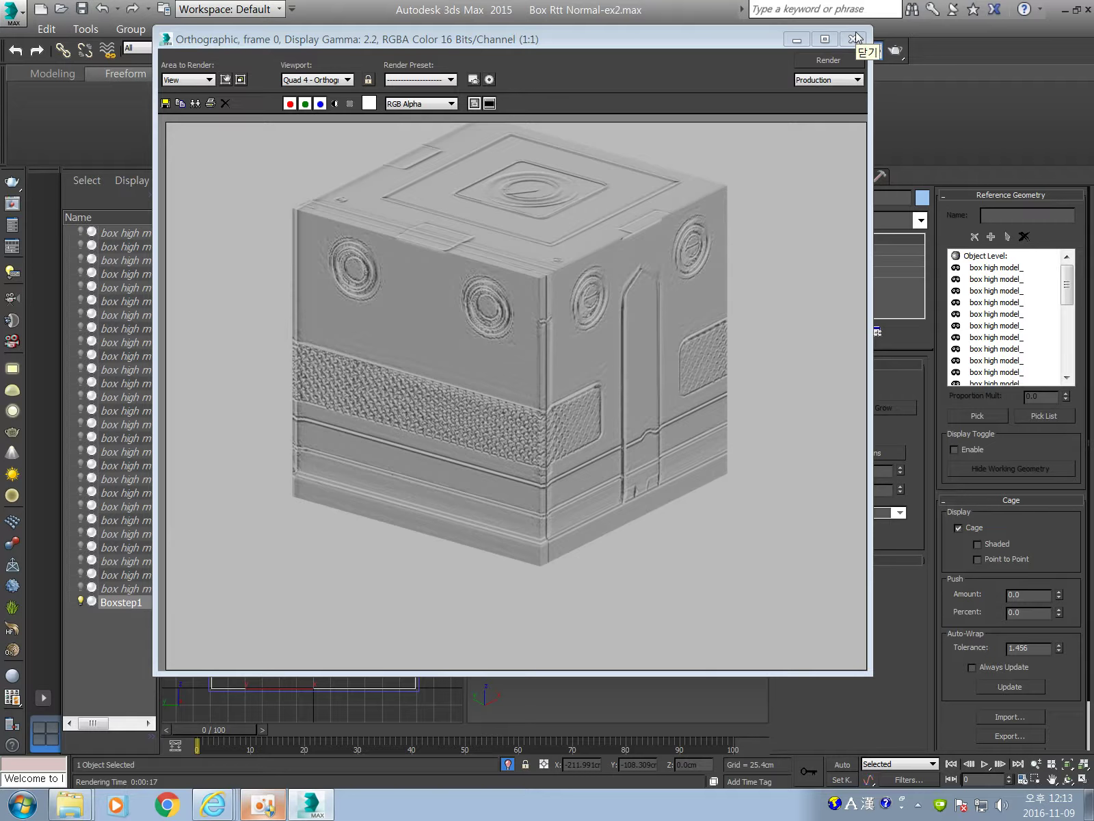
{"action": "left_click", "coordinate": [856, 37]}
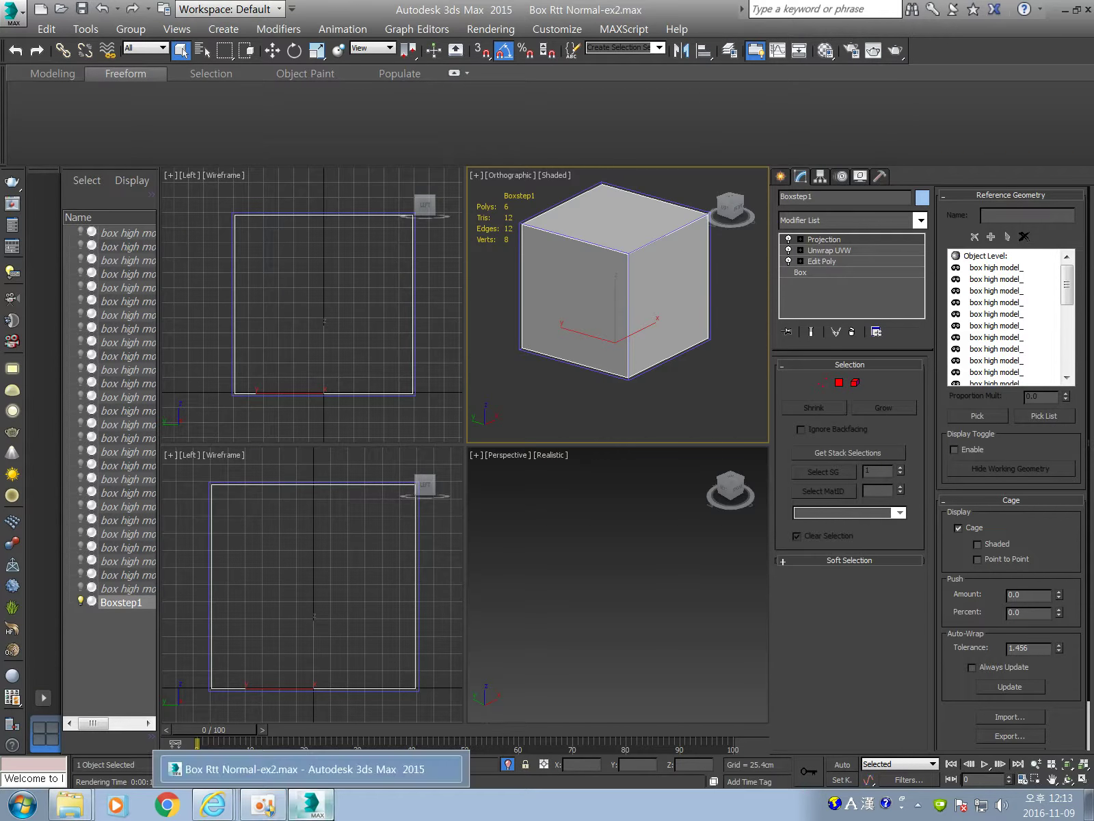
{"action": "left_click", "coordinate": [731, 437]}
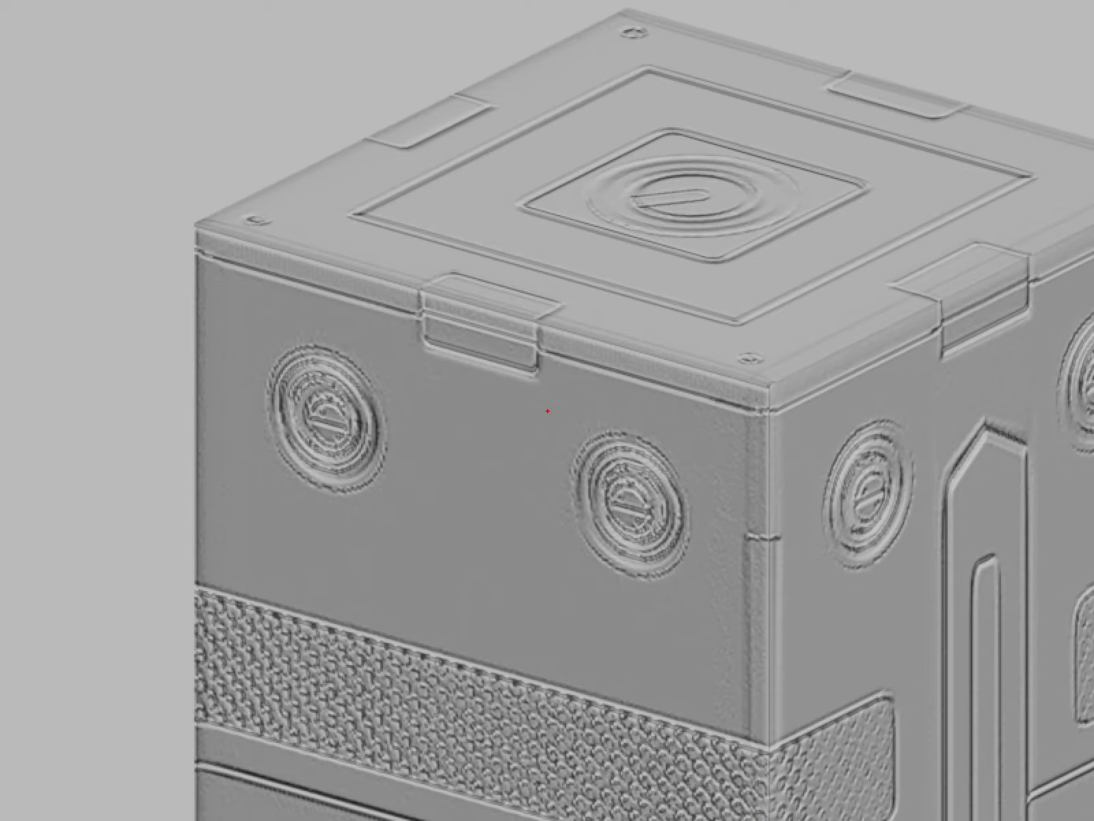
- Examine the shading on the rendered cube's top face, near corner and adjoining side face
{"action": "left_click_drag", "start_coordinate": [225, 37], "coordinate": [247, 104]}
{"action": "mouse_move", "coordinate": [243, 115]}
{"action": "left_mouse_down"}
{"action": "mouse_move", "coordinate": [265, 158]}
{"action": "mouse_move", "coordinate": [336, 92]}
{"action": "left_mouse_up"}
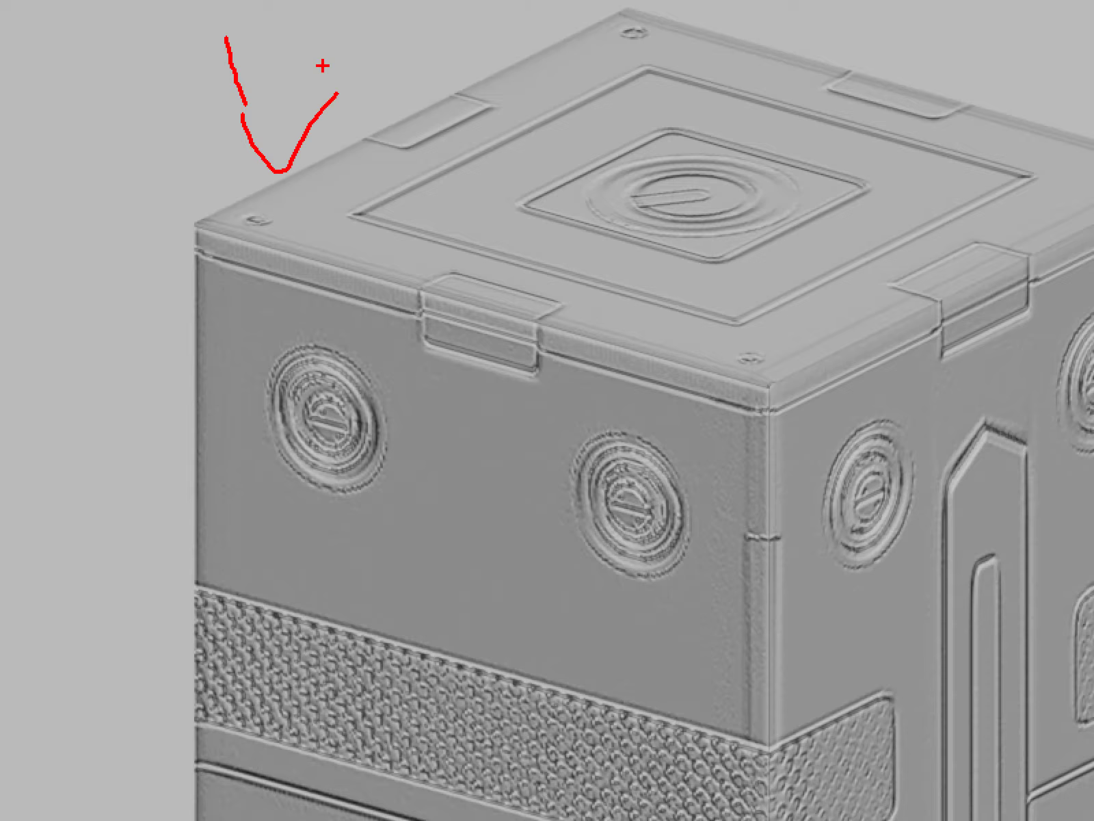
{"action": "left_click_drag", "start_coordinate": [294, 1], "coordinate": [269, 179]}
{"action": "left_click_drag", "start_coordinate": [207, 65], "coordinate": [263, 174]}
{"action": "left_click_drag", "start_coordinate": [274, 180], "coordinate": [430, 49]}
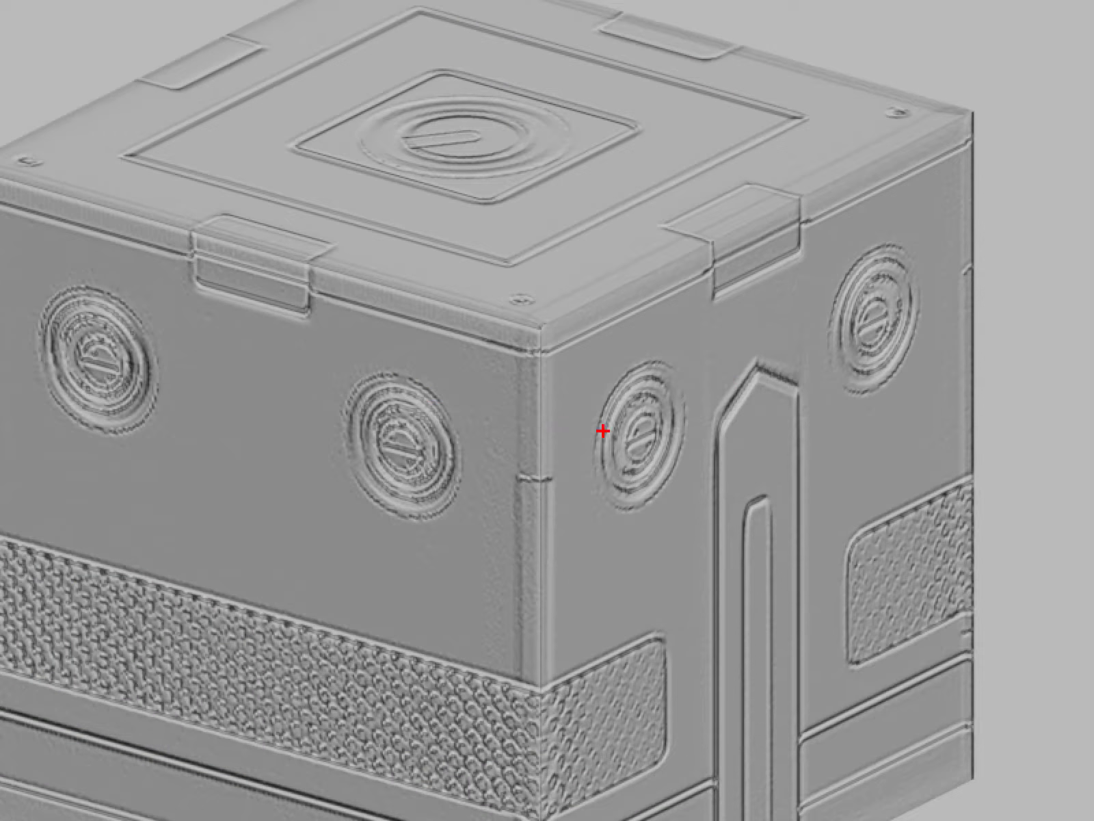
{"action": "left_click_drag", "start_coordinate": [576, 383], "coordinate": [549, 398]}
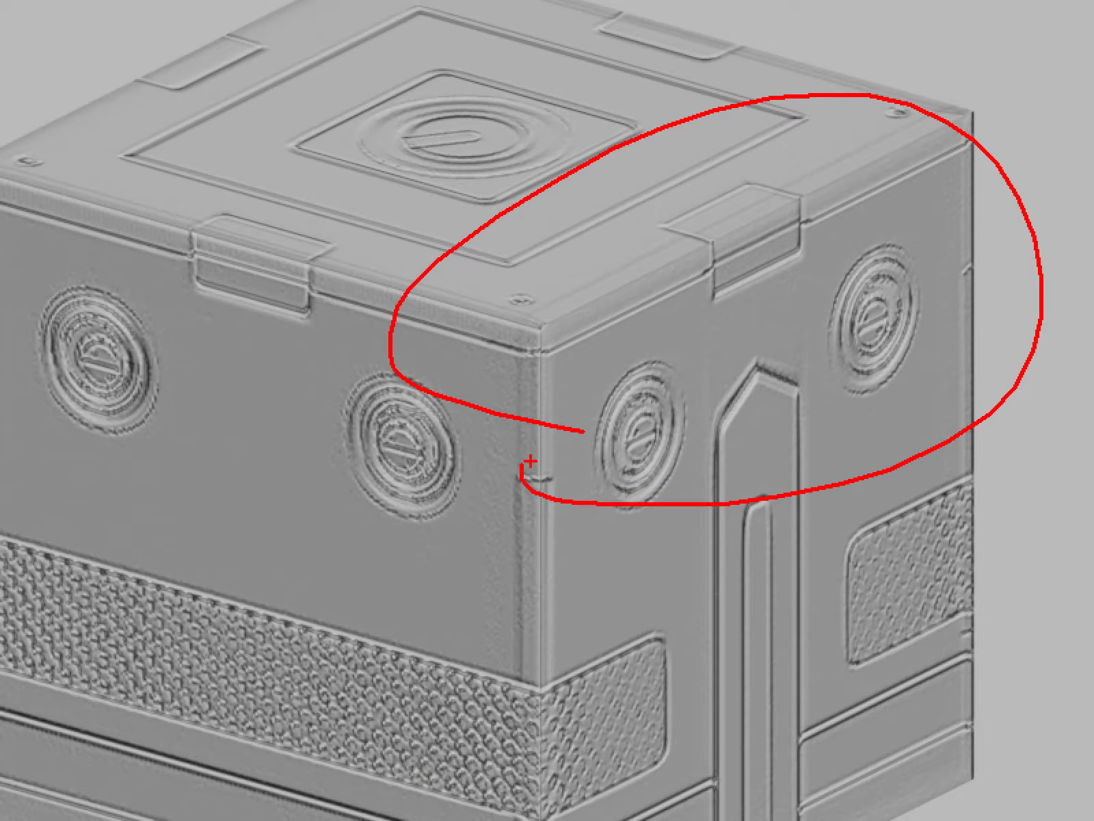
{"action": "key", "text": "Escape"}
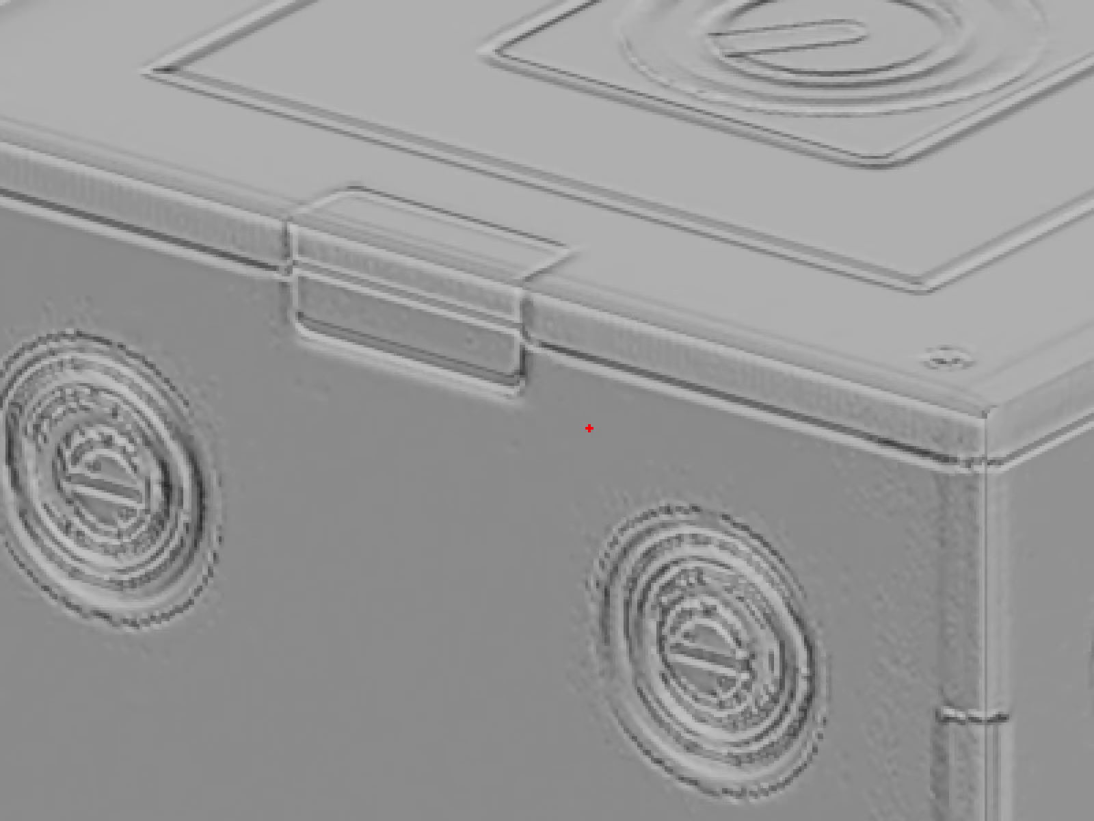
- Examine the bevelled edge between the rendered cube's top and front faces close up, then close the rendered image
{"action": "mouse_move", "coordinate": [276, 202]}
{"action": "left_mouse_down"}
{"action": "mouse_move", "coordinate": [517, 305]}
{"action": "mouse_move", "coordinate": [949, 384]}
{"action": "left_mouse_up"}
{"action": "mouse_move", "coordinate": [686, 218]}
{"action": "left_mouse_down"}
{"action": "mouse_move", "coordinate": [391, 311]}
{"action": "mouse_move", "coordinate": [424, 293]}
{"action": "left_mouse_up"}
{"action": "key", "text": "Escape"}
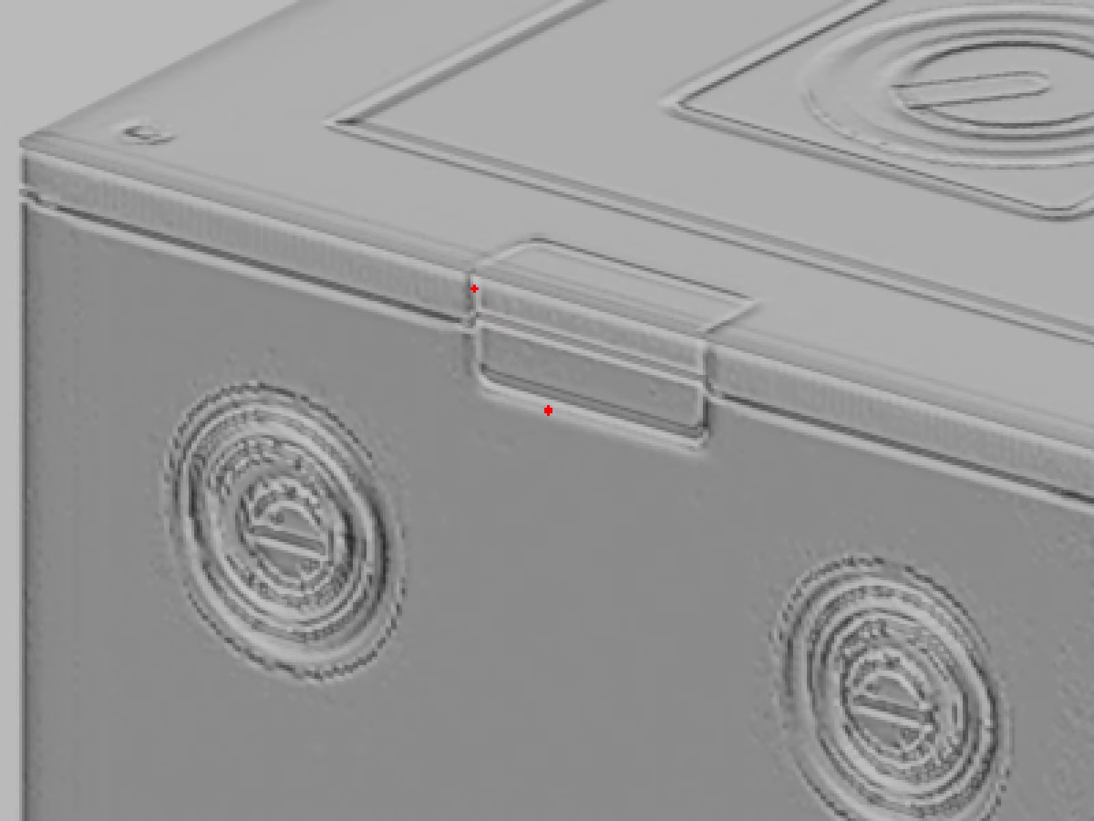
{"action": "mouse_move", "coordinate": [465, 260]}
{"action": "left_mouse_down"}
{"action": "mouse_move", "coordinate": [748, 346]}
{"action": "mouse_move", "coordinate": [864, 365]}
{"action": "left_mouse_up"}
{"action": "left_click_drag", "start_coordinate": [679, 340], "coordinate": [1093, 404]}
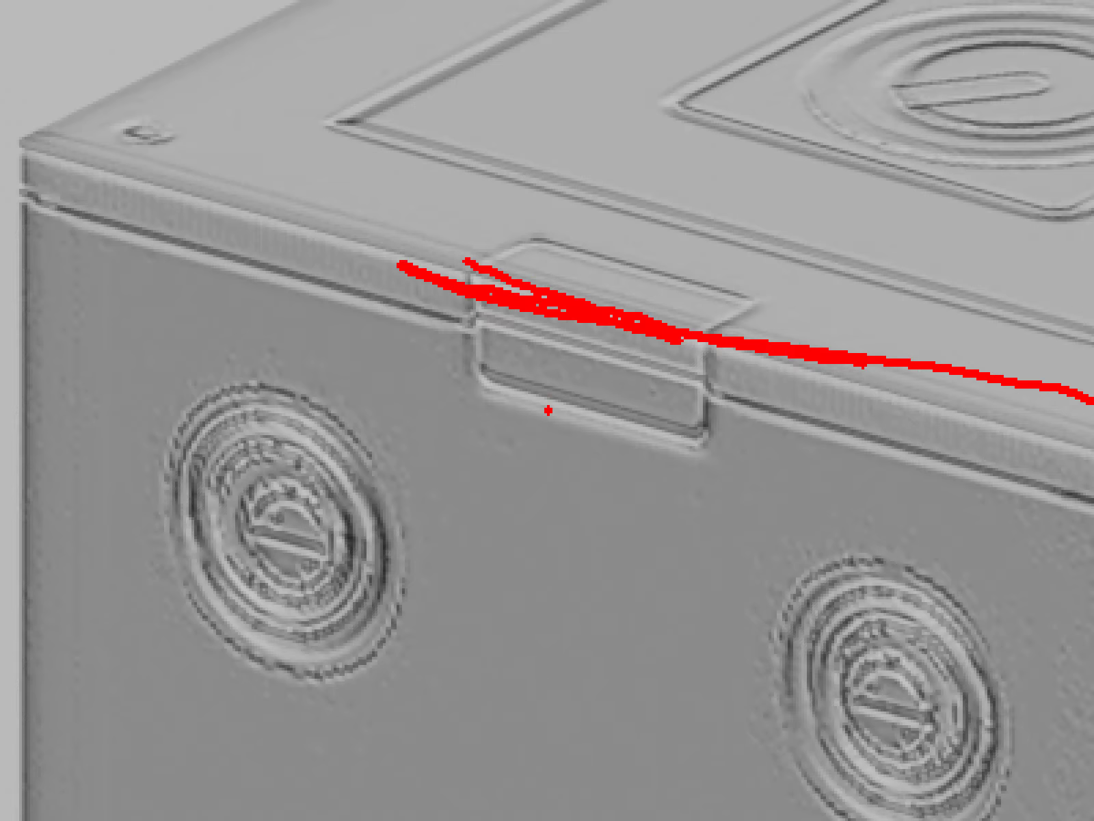
{"action": "key", "text": "Escape"}
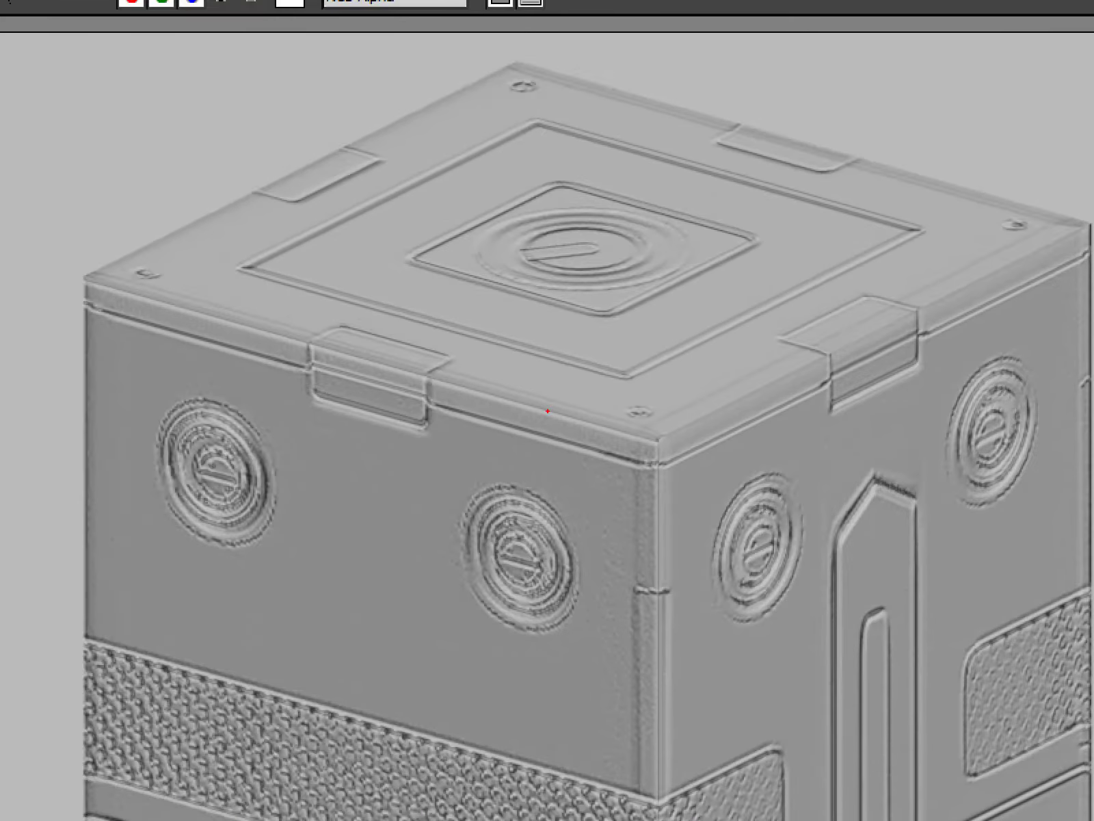
{"action": "left_click_drag", "start_coordinate": [357, 274], "coordinate": [519, 335]}
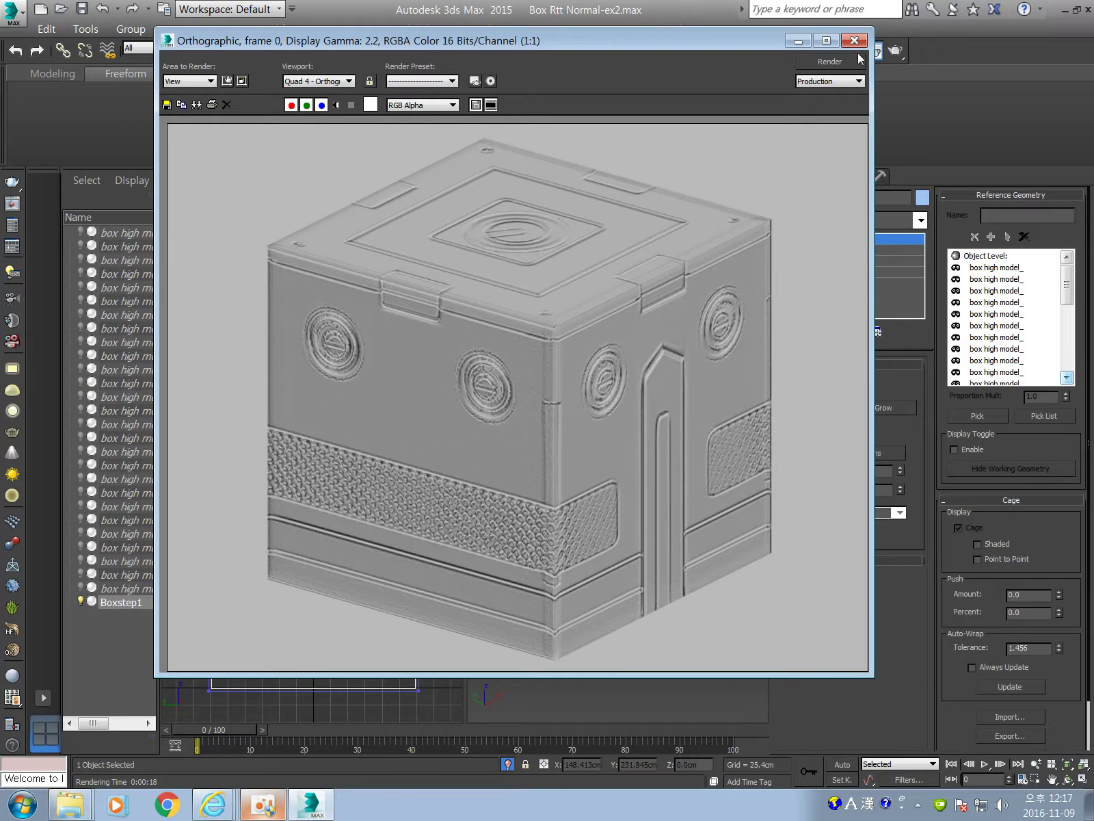
{"action": "left_click", "coordinate": [1002, 52]}
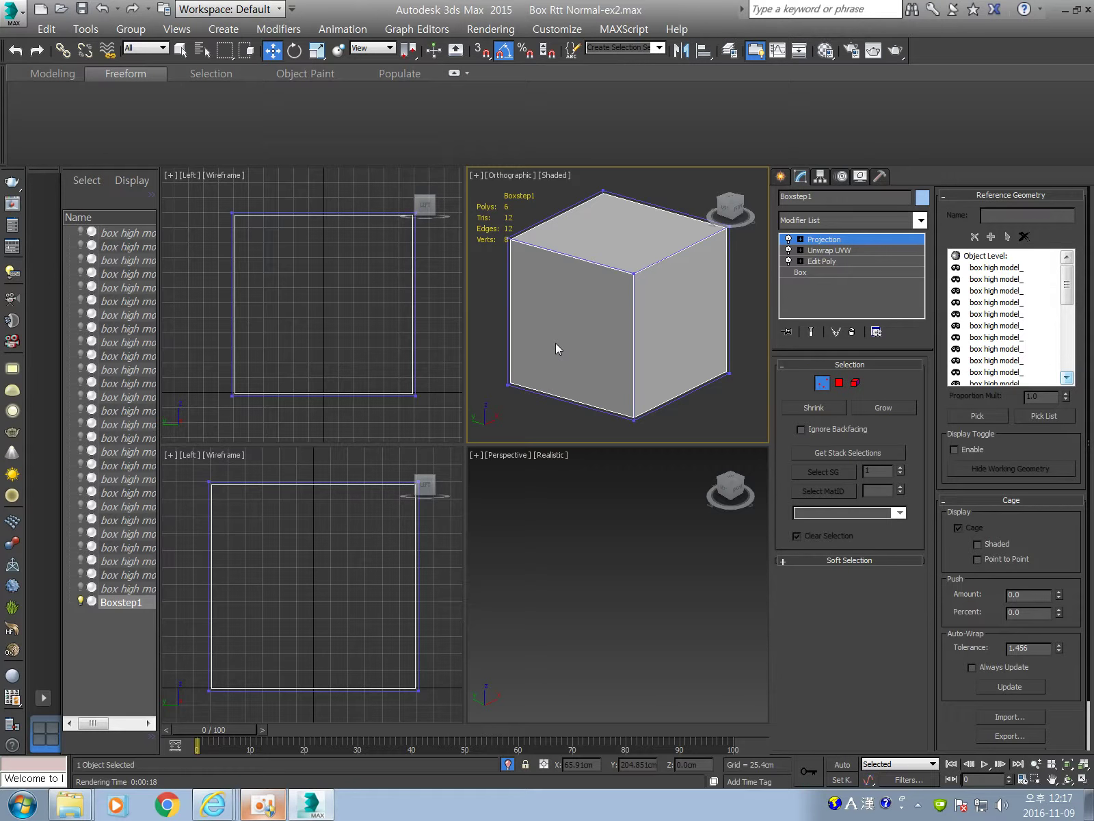
{"action": "left_click", "coordinate": [286, 810]}
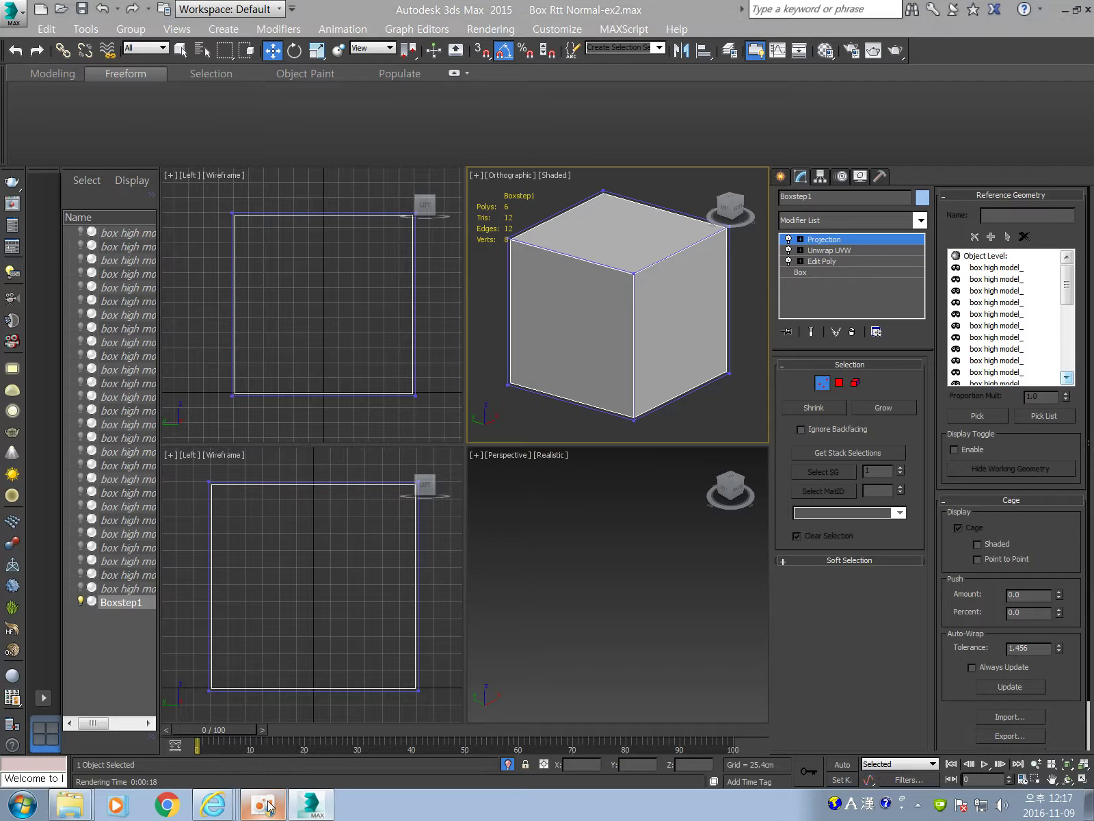
{"action": "left_click_drag", "start_coordinate": [770, 384], "coordinate": [711, 305]}
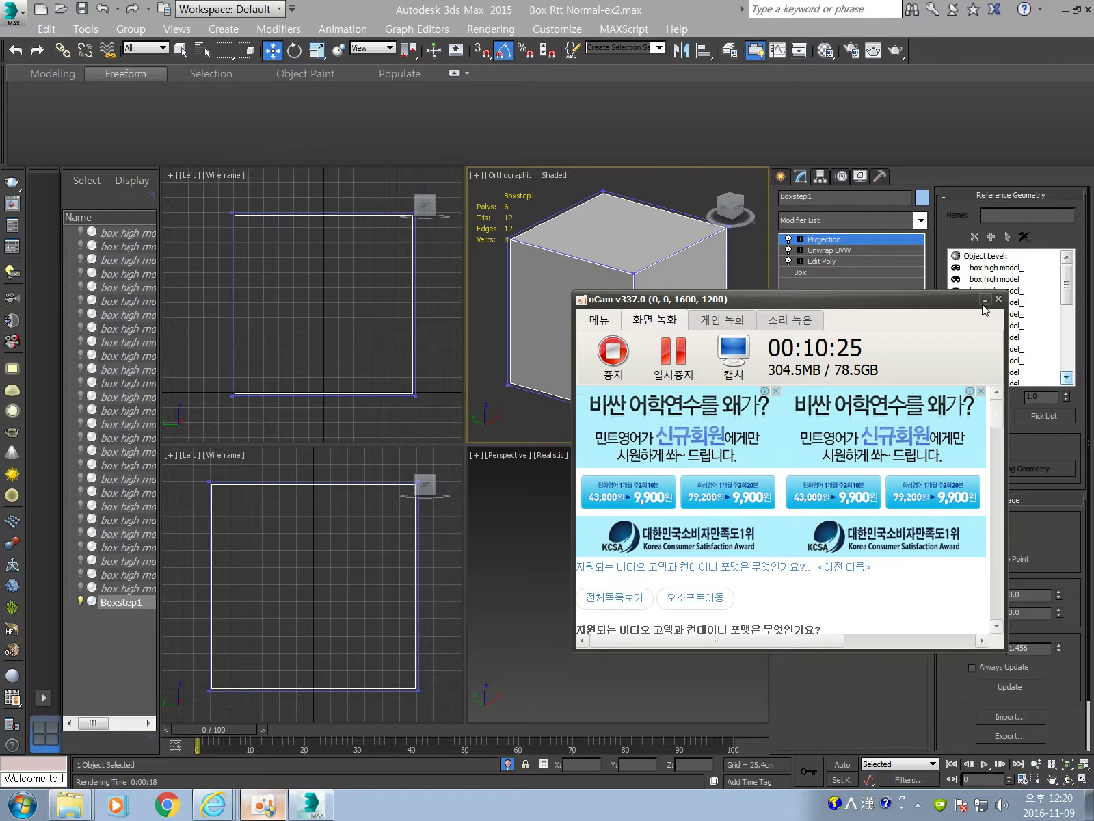
{"action": "left_click", "coordinate": [985, 300]}
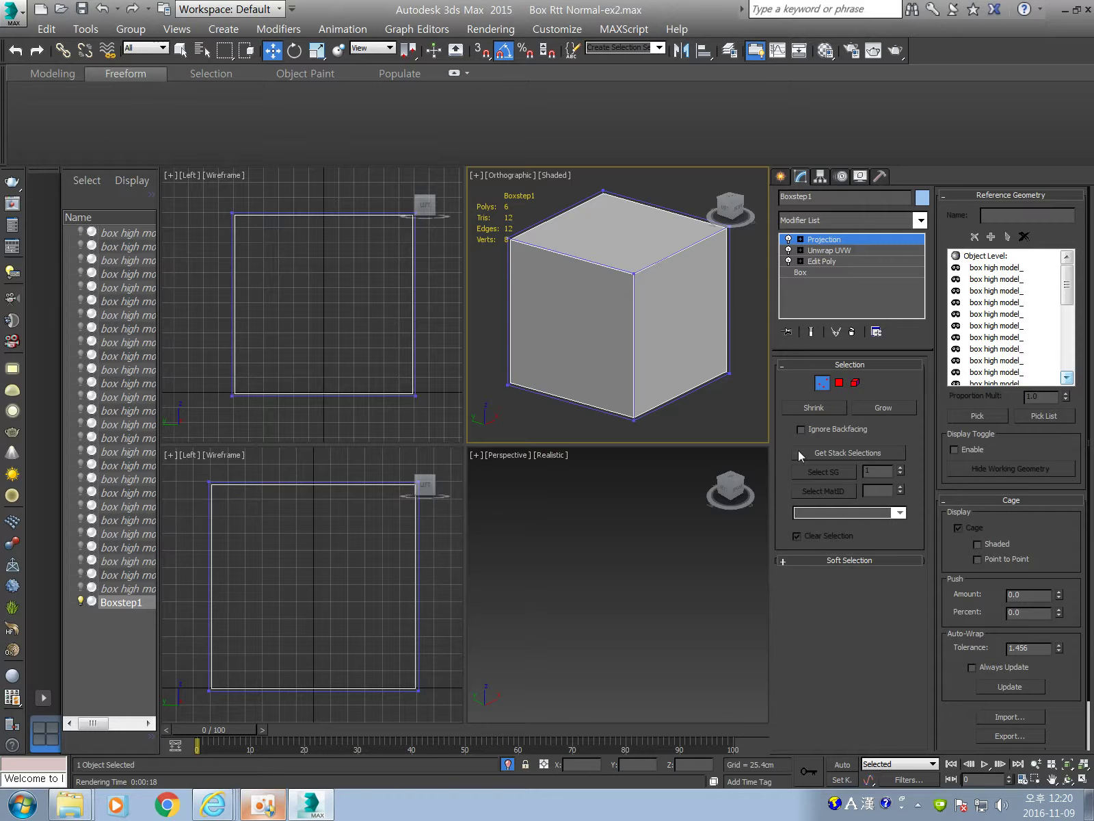
- Open the UV editor of Boxstep1's Unwrap UVW modifier and examine the edge shared by the two leftmost faces
{"action": "left_click", "coordinate": [848, 250]}
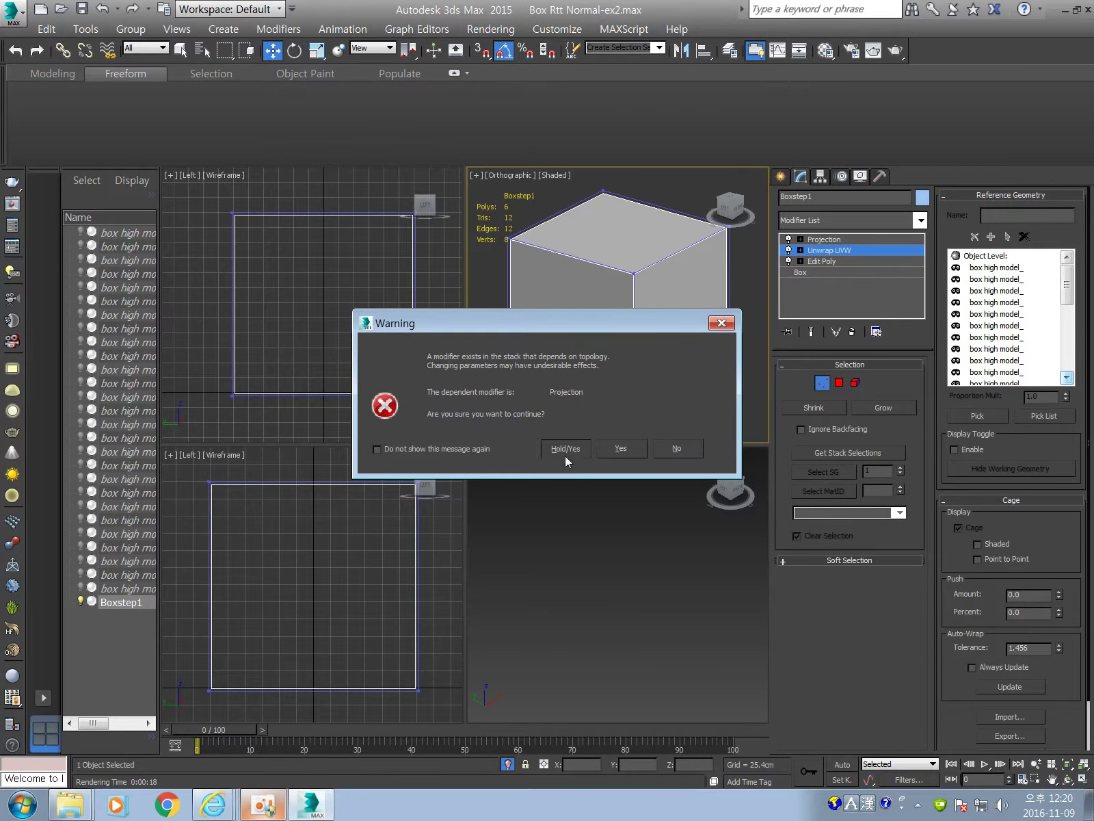
{"action": "left_click", "coordinate": [478, 577]}
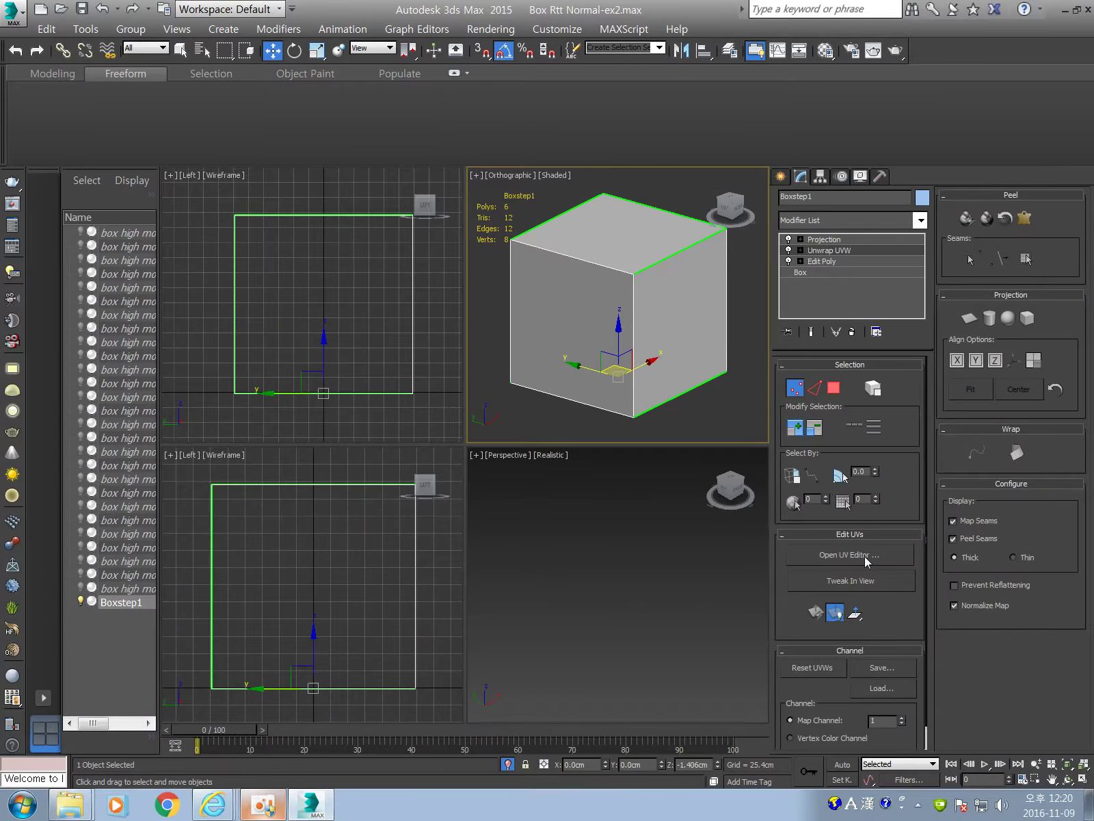
{"action": "left_click", "coordinate": [633, 290]}
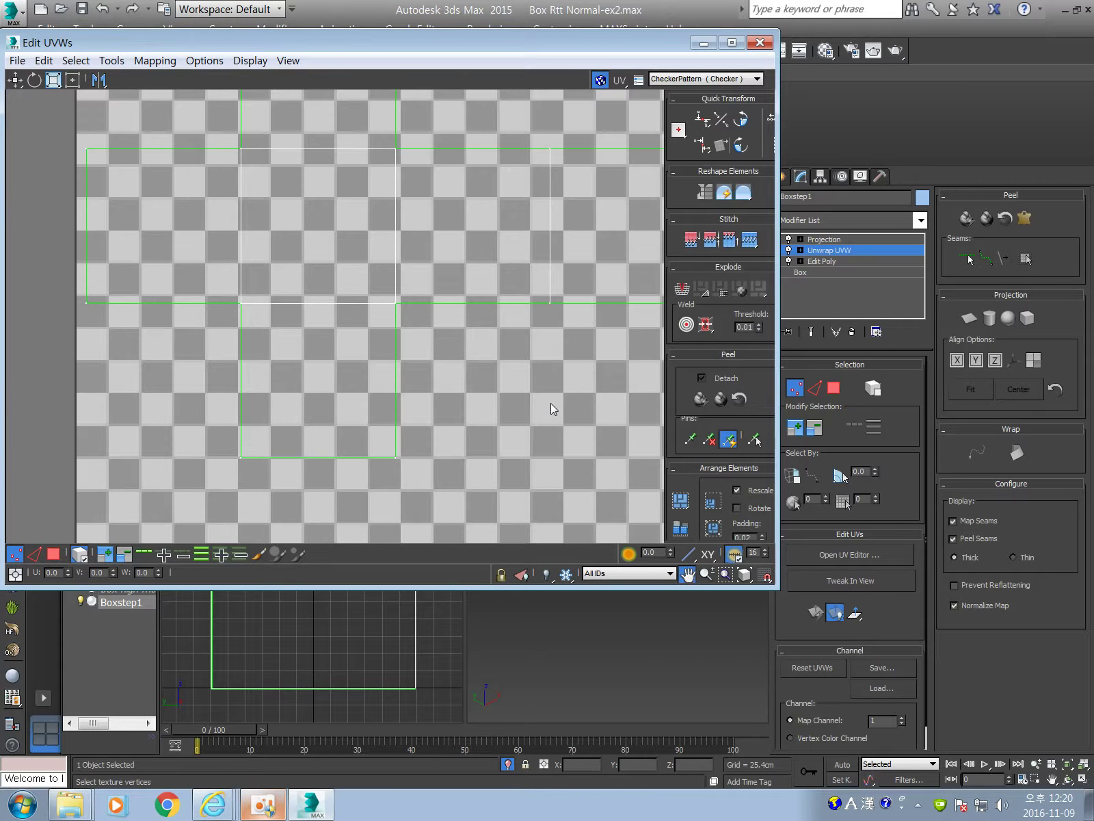
{"action": "scroll", "coordinate": [550, 402], "scroll_direction": "down", "scroll_amount": 2}
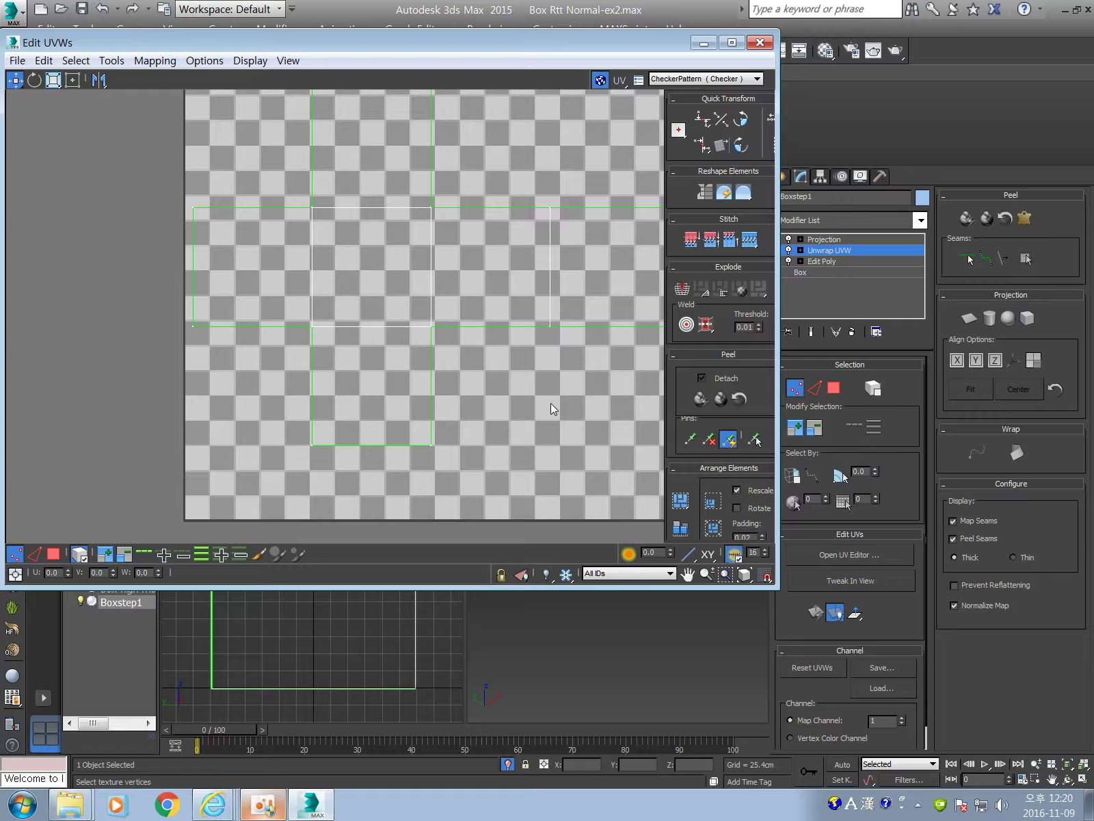
{"action": "scroll", "coordinate": [550, 403], "scroll_direction": "down", "scroll_amount": 1}
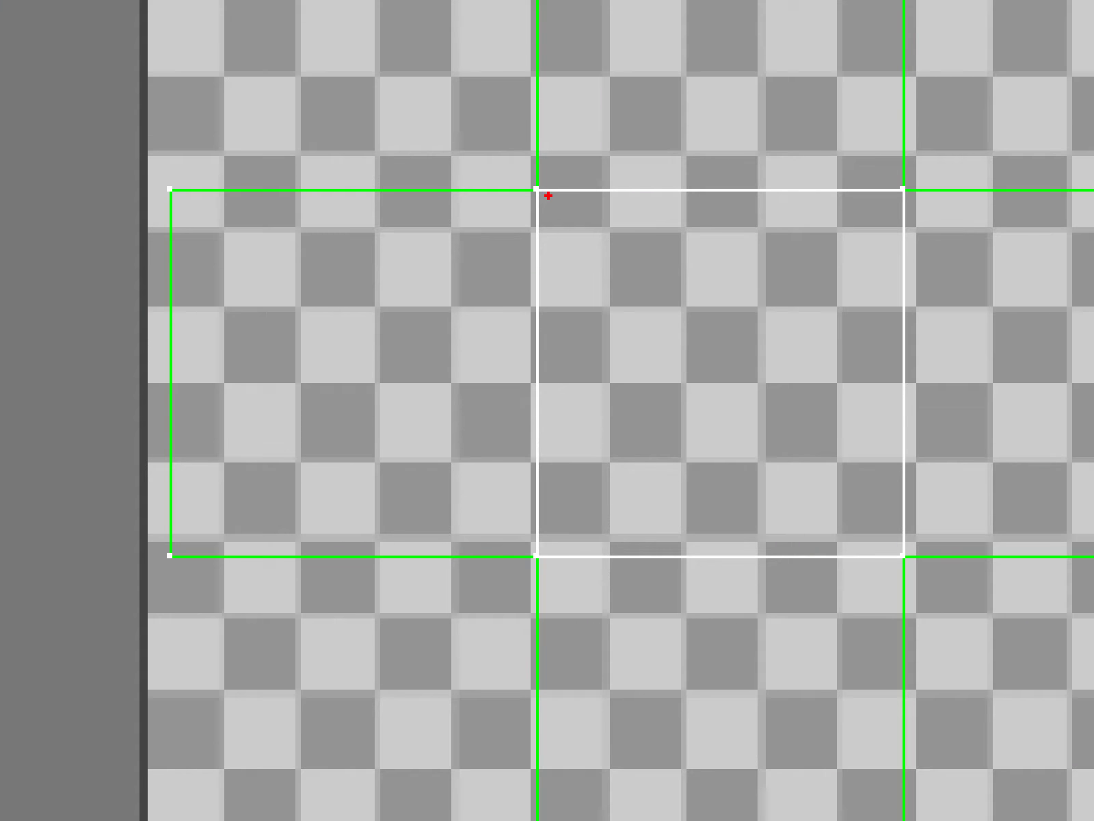
{"action": "left_click_drag", "start_coordinate": [542, 177], "coordinate": [519, 637]}
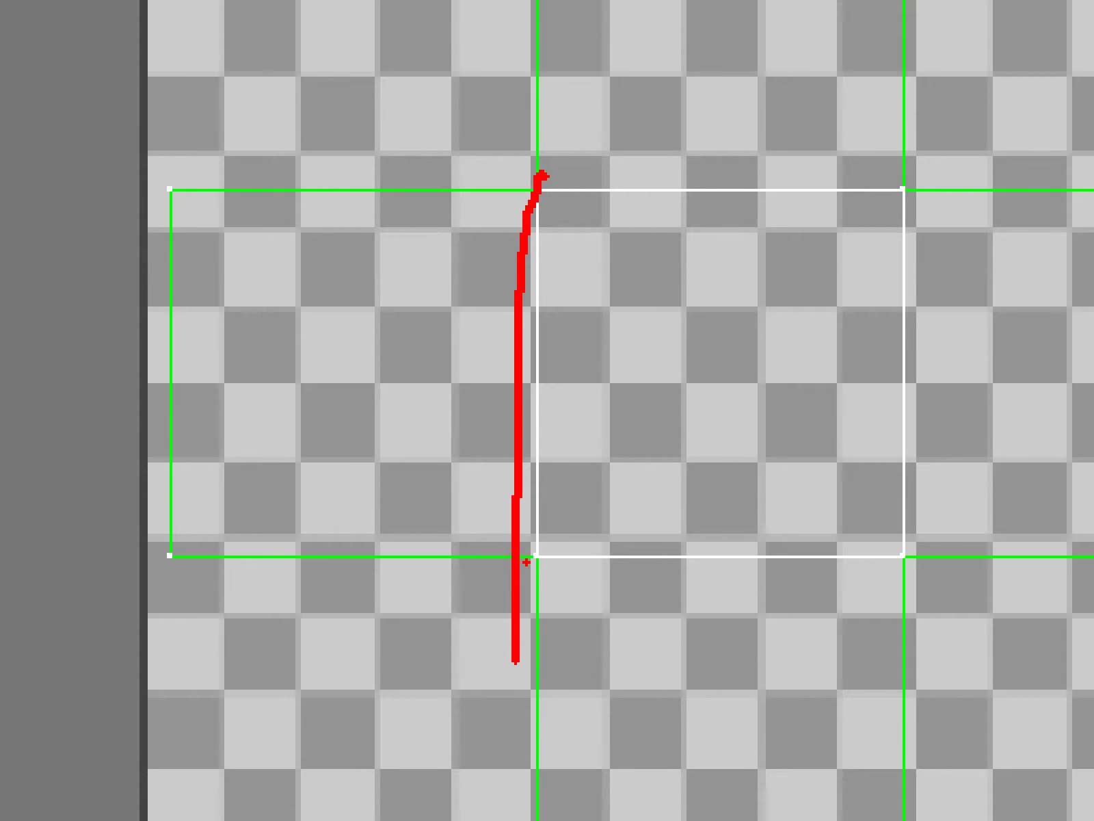
{"action": "key", "text": "Escape"}
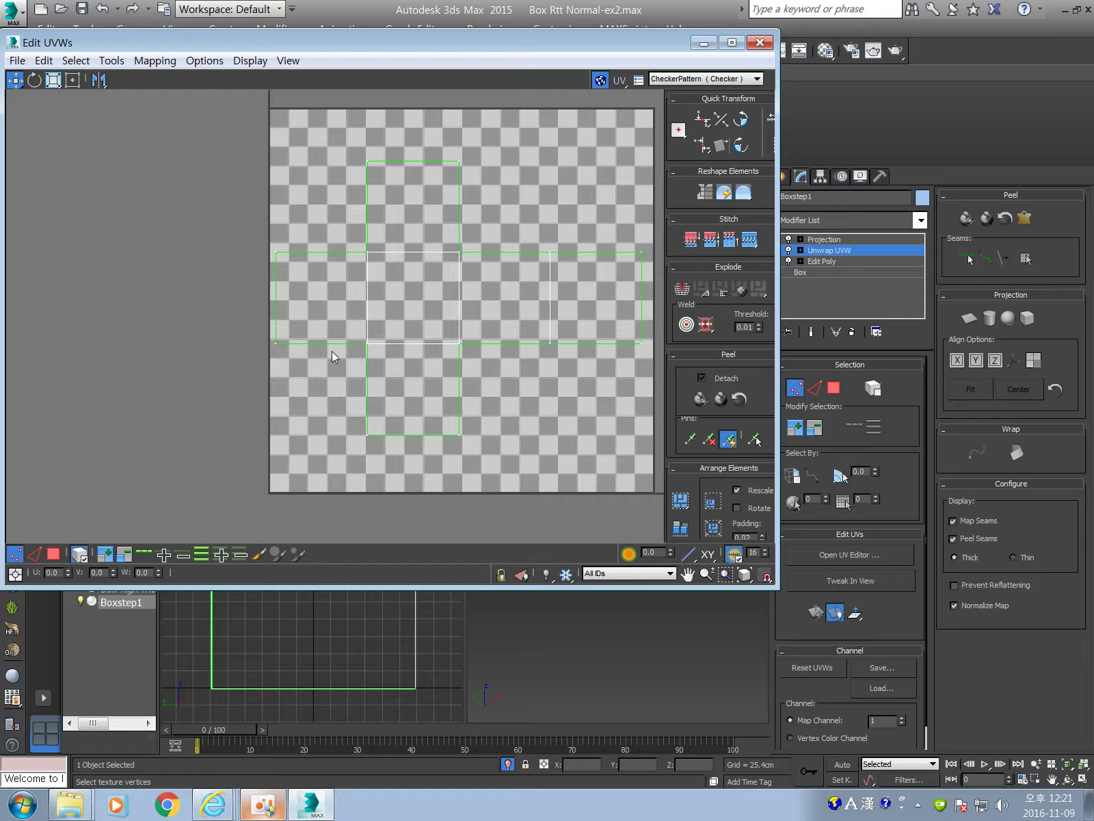
- Select the leftmost polygon of the UV layout, break it off and move it slightly away from the strip
{"action": "left_click", "coordinate": [54, 553]}
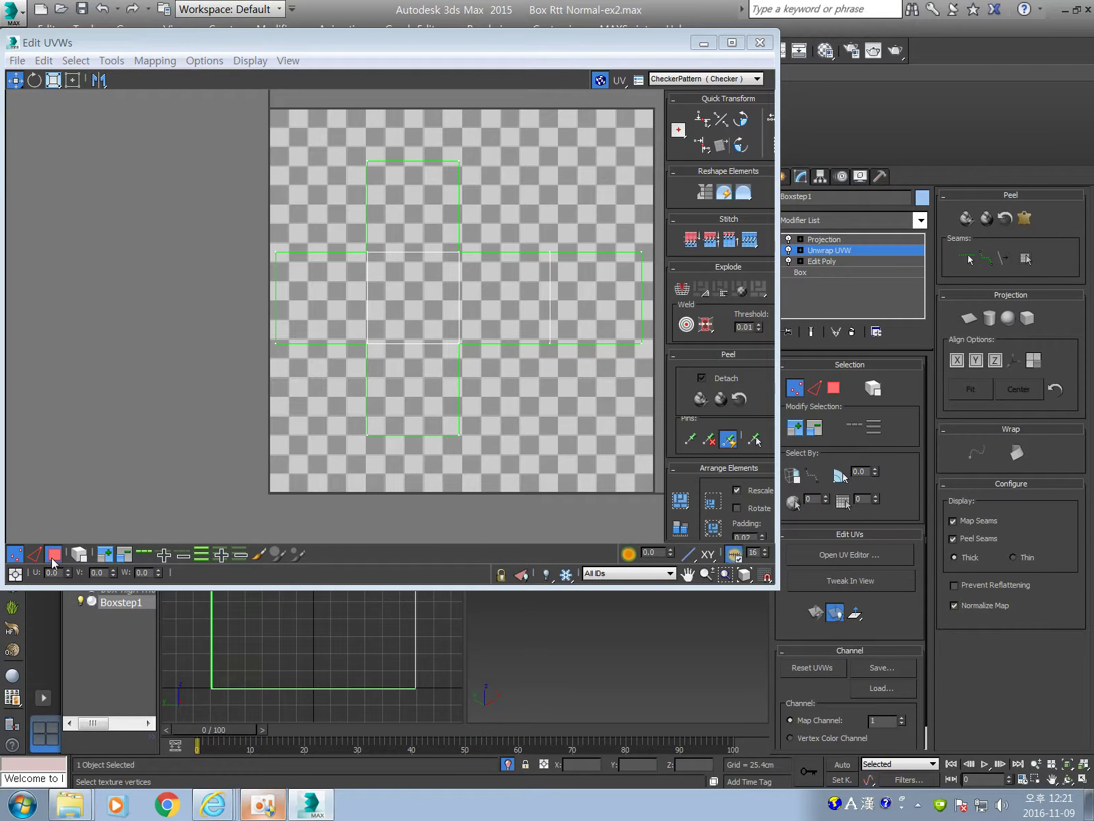
{"action": "key", "text": "ctrl+a"}
{"action": "left_click", "coordinate": [277, 432]}
{"action": "left_click_drag", "start_coordinate": [252, 278], "coordinate": [335, 396]}
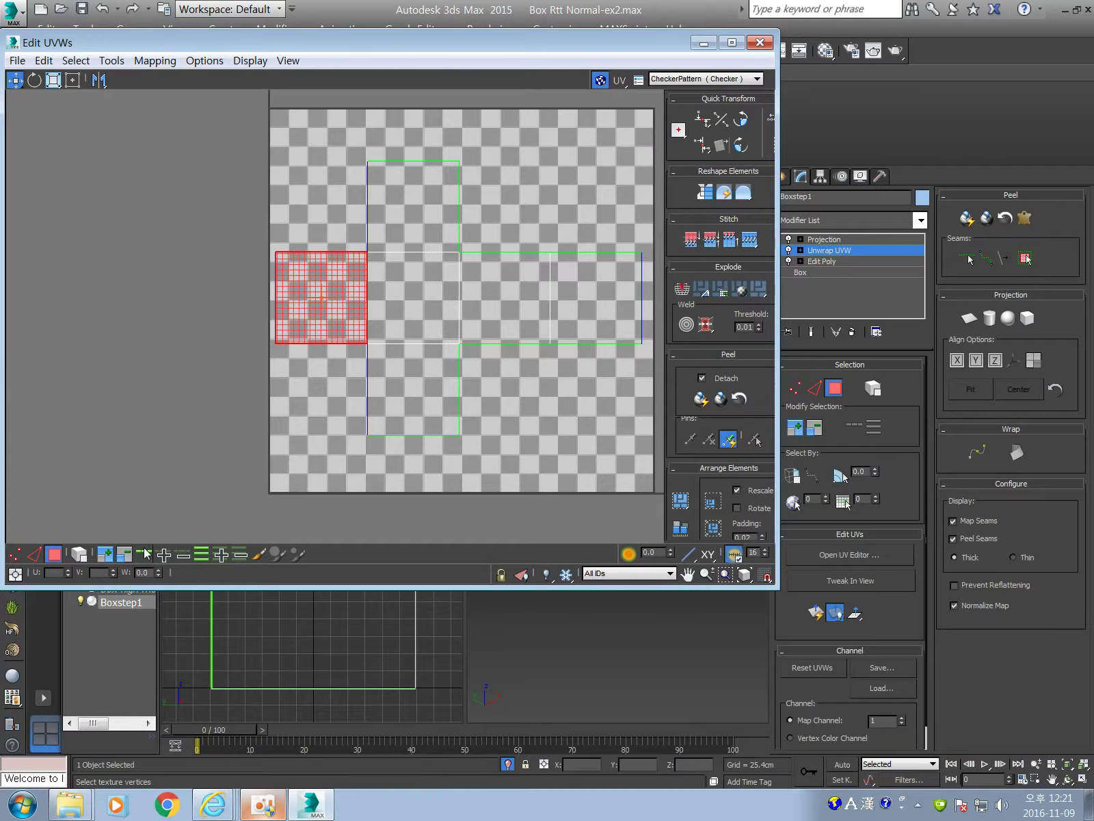
{"action": "left_click", "coordinate": [255, 446]}
{"action": "left_click", "coordinate": [324, 332]}
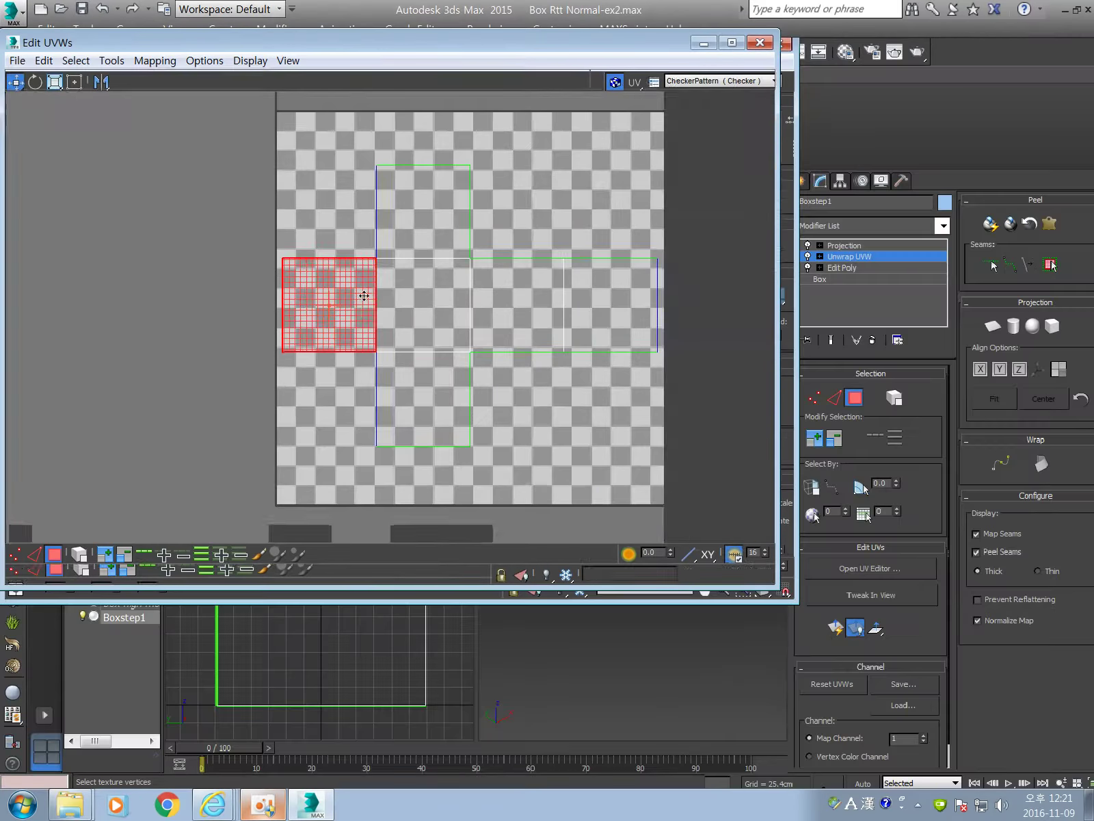
{"action": "right_click", "coordinate": [349, 287]}
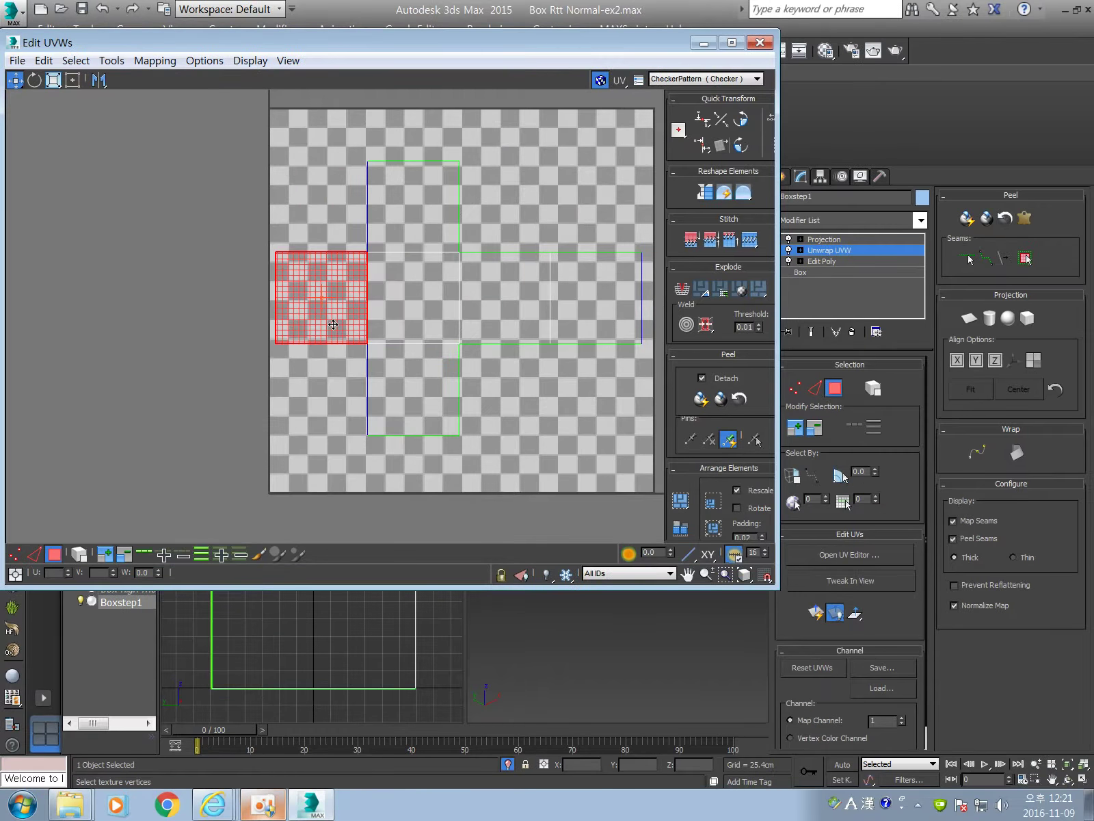
{"action": "right_click", "coordinate": [341, 325]}
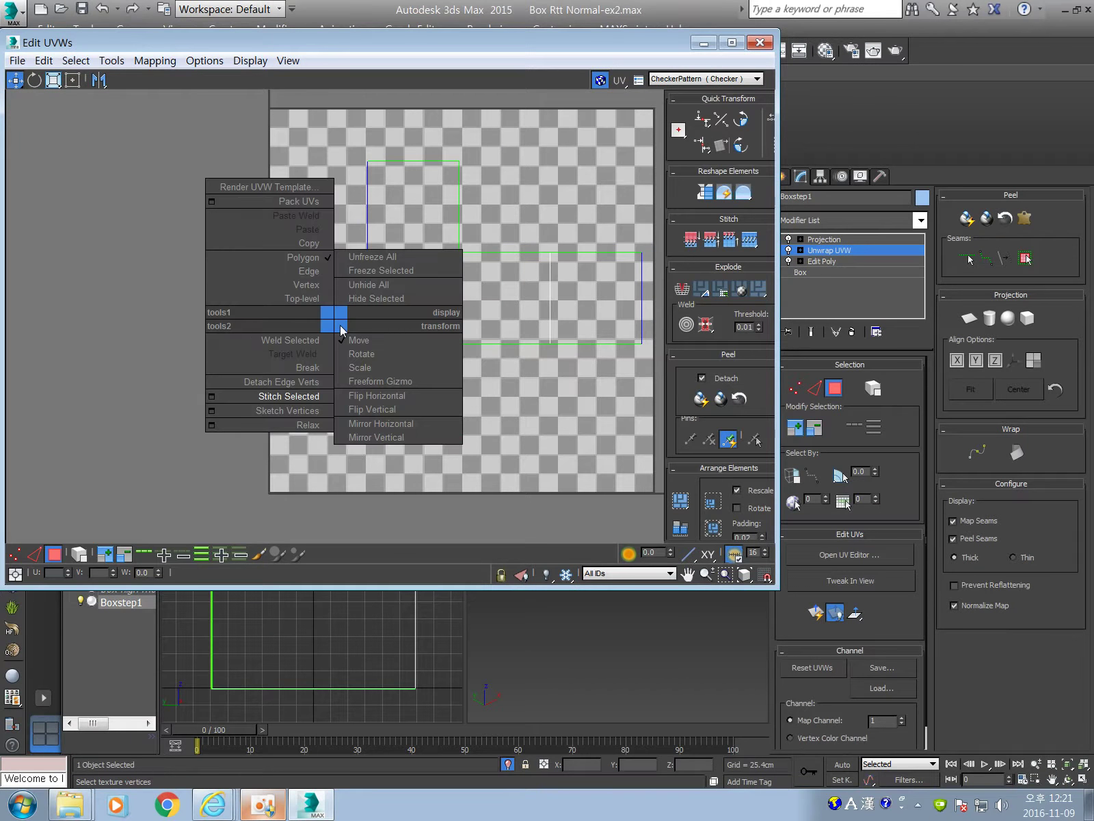
{"action": "left_click", "coordinate": [331, 368]}
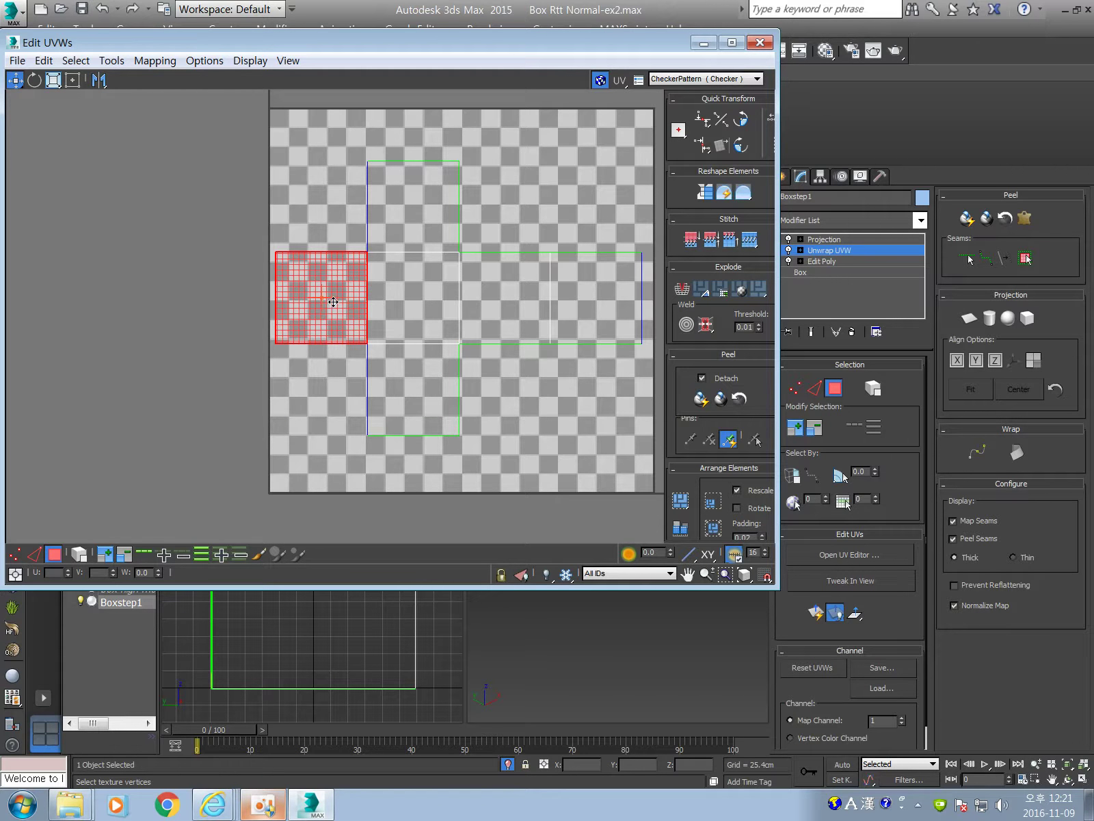
{"action": "left_click_drag", "start_coordinate": [333, 301], "coordinate": [494, 172]}
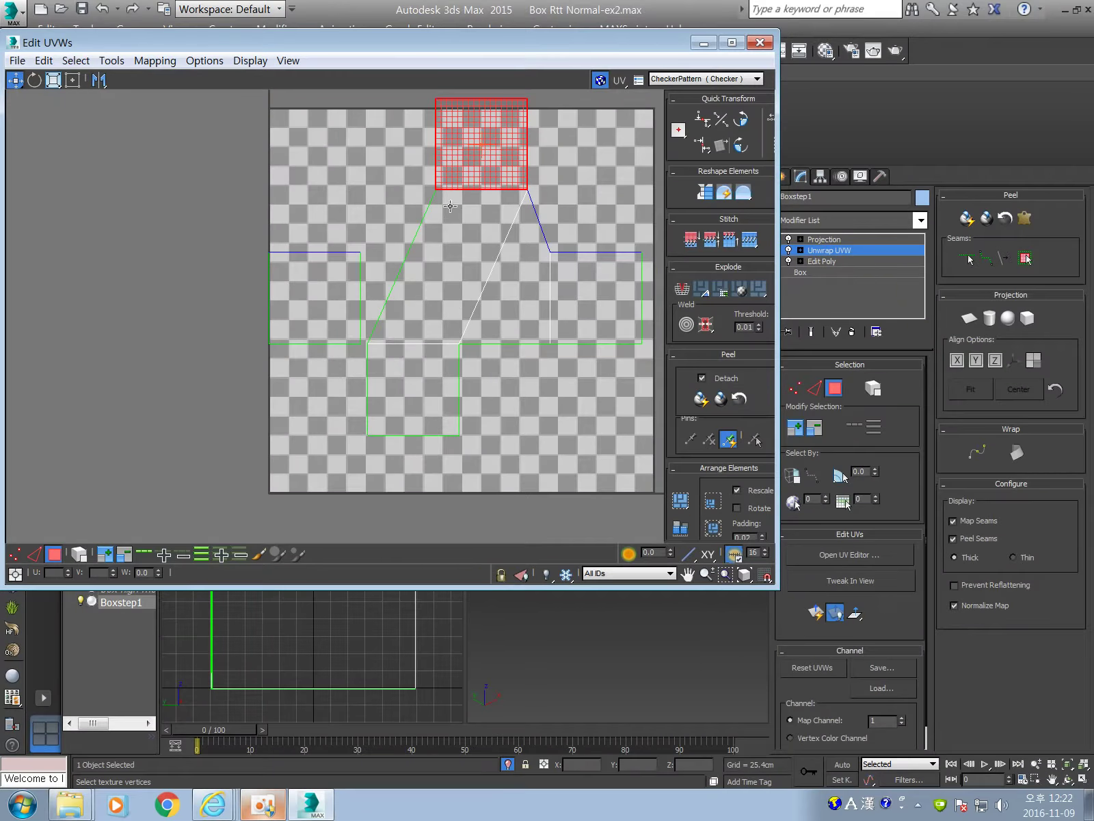
- Break the upper polygon off the UV layout and move it slightly upward, leaving a small gap
{"action": "key", "text": "ctrl+shift+s"}
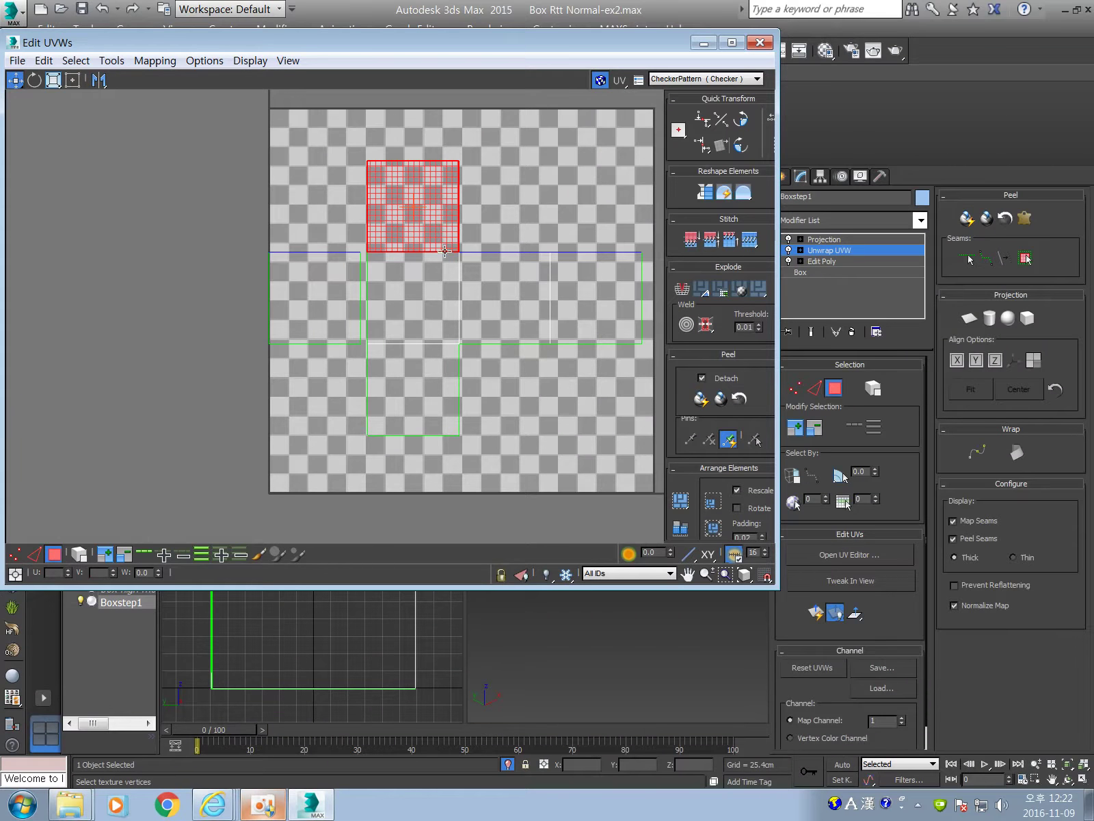
{"action": "right_click", "coordinate": [437, 203]}
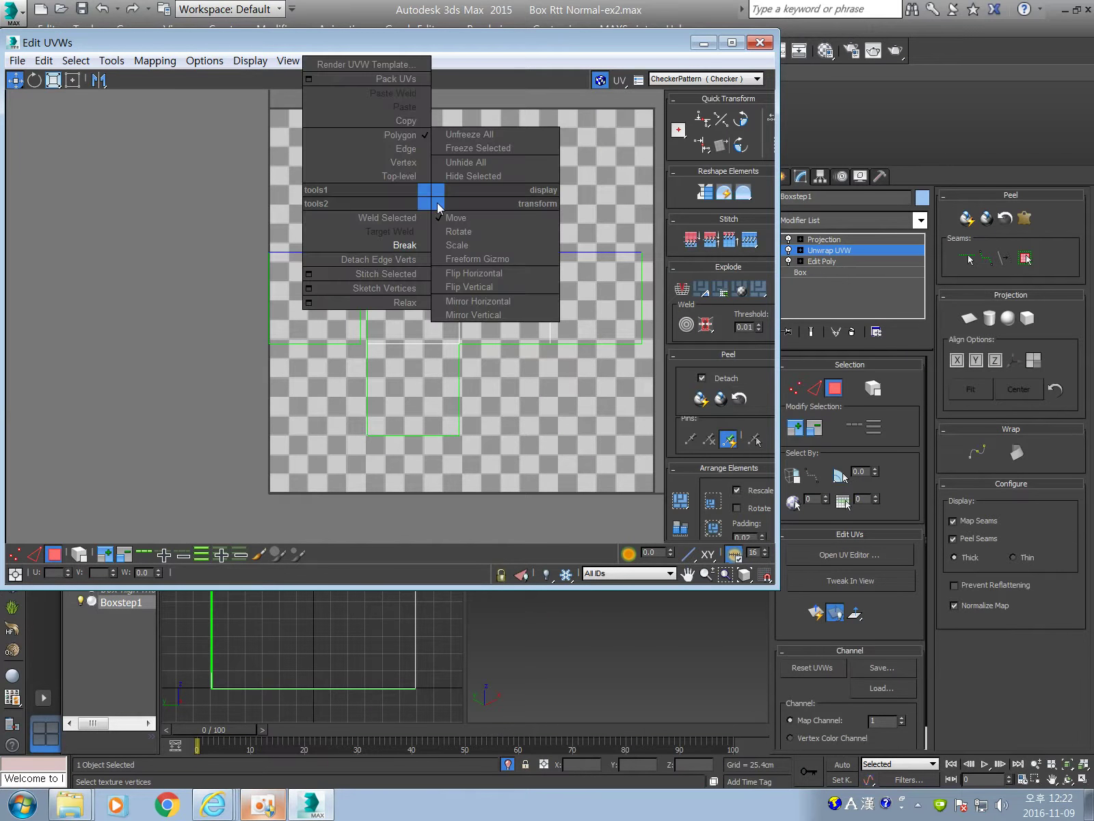
{"action": "left_click", "coordinate": [426, 249]}
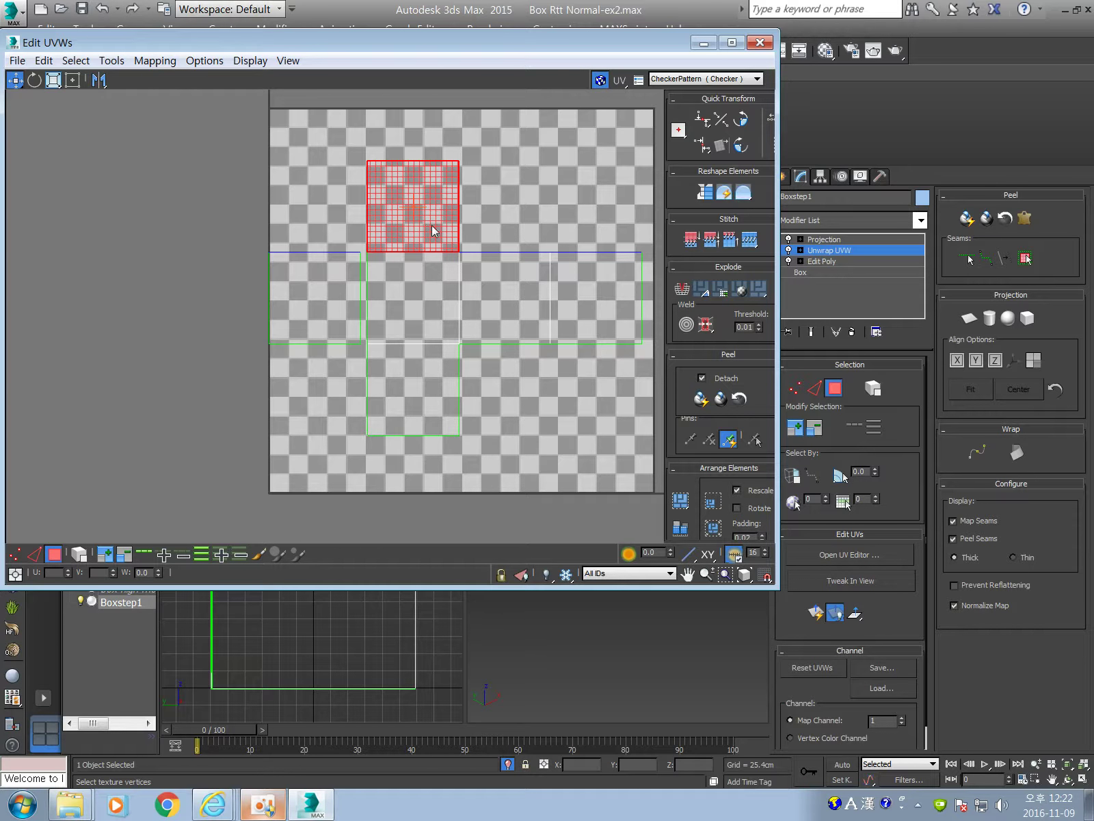
{"action": "left_click_drag", "start_coordinate": [432, 230], "coordinate": [432, 217]}
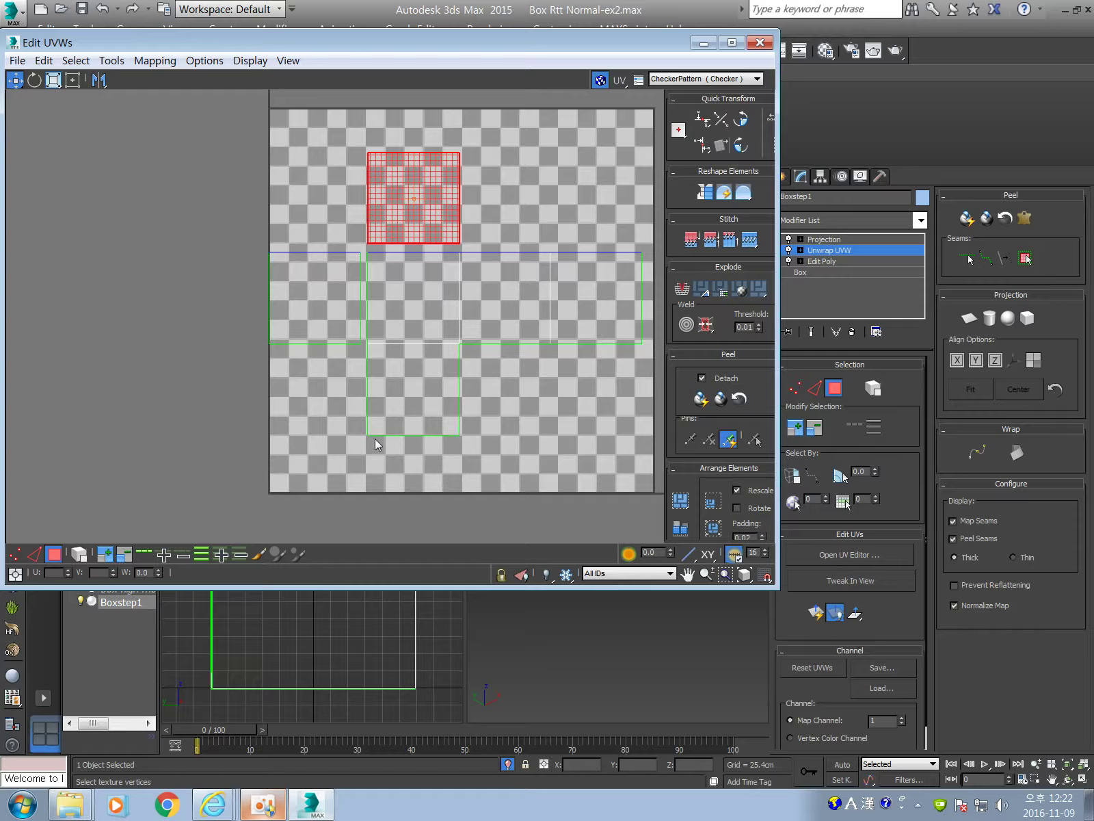
- Break the lower polygon off the UV layout and move it slightly downward, leaving a small gap
{"action": "left_click_drag", "start_coordinate": [430, 178], "coordinate": [430, 369]}
{"action": "right_click", "coordinate": [427, 372]}
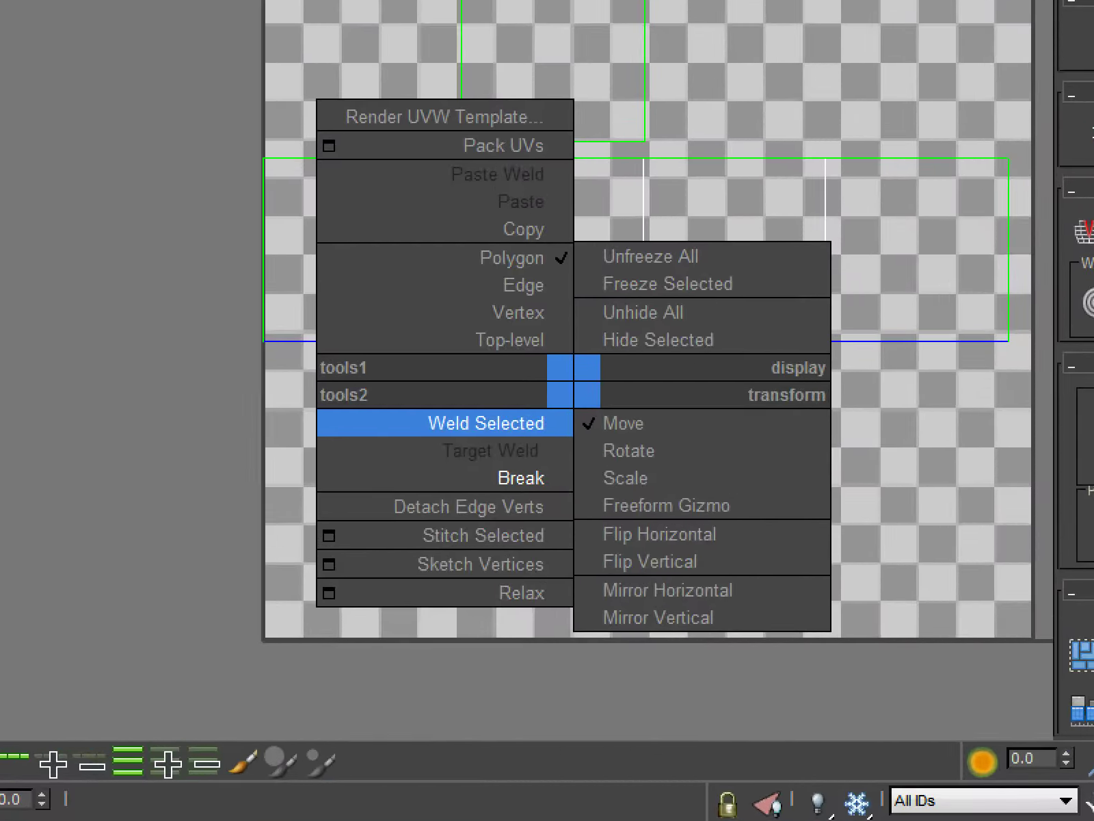
{"action": "key", "text": "Escape"}
{"action": "right_click", "coordinate": [404, 369]}
{"action": "key", "text": "Escape"}
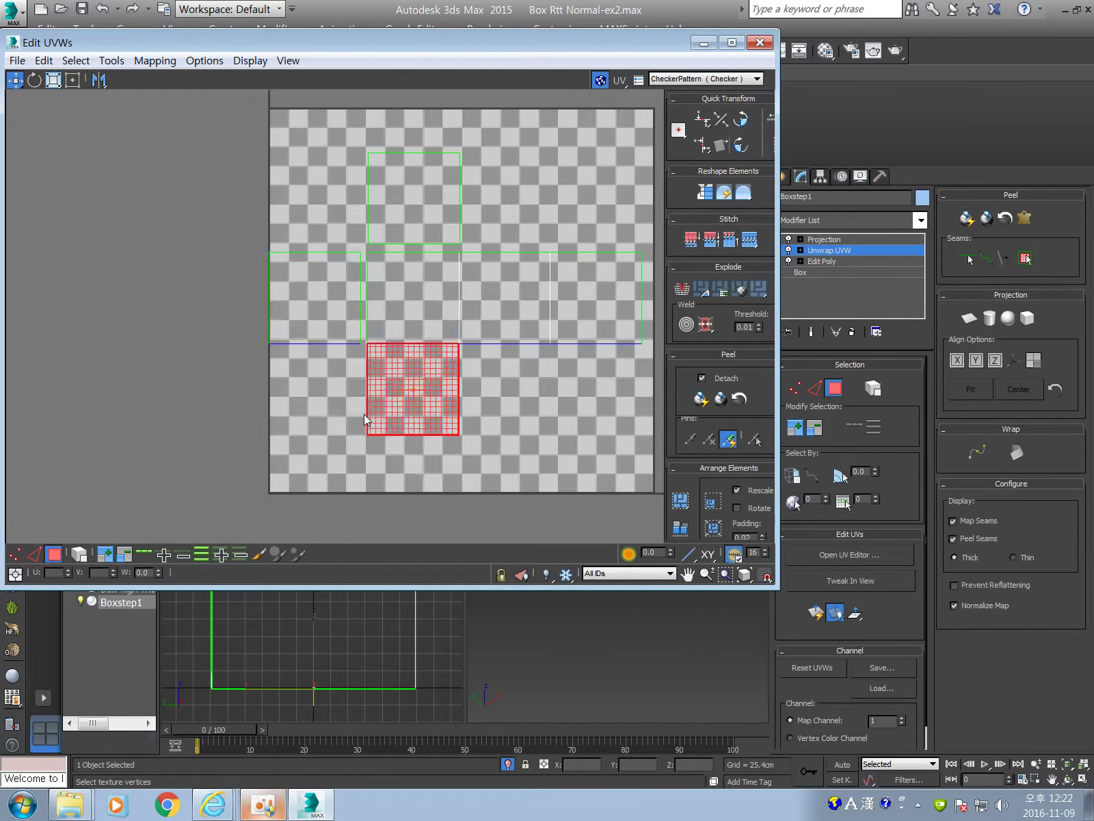
{"action": "left_click_drag", "start_coordinate": [417, 370], "coordinate": [491, 288]}
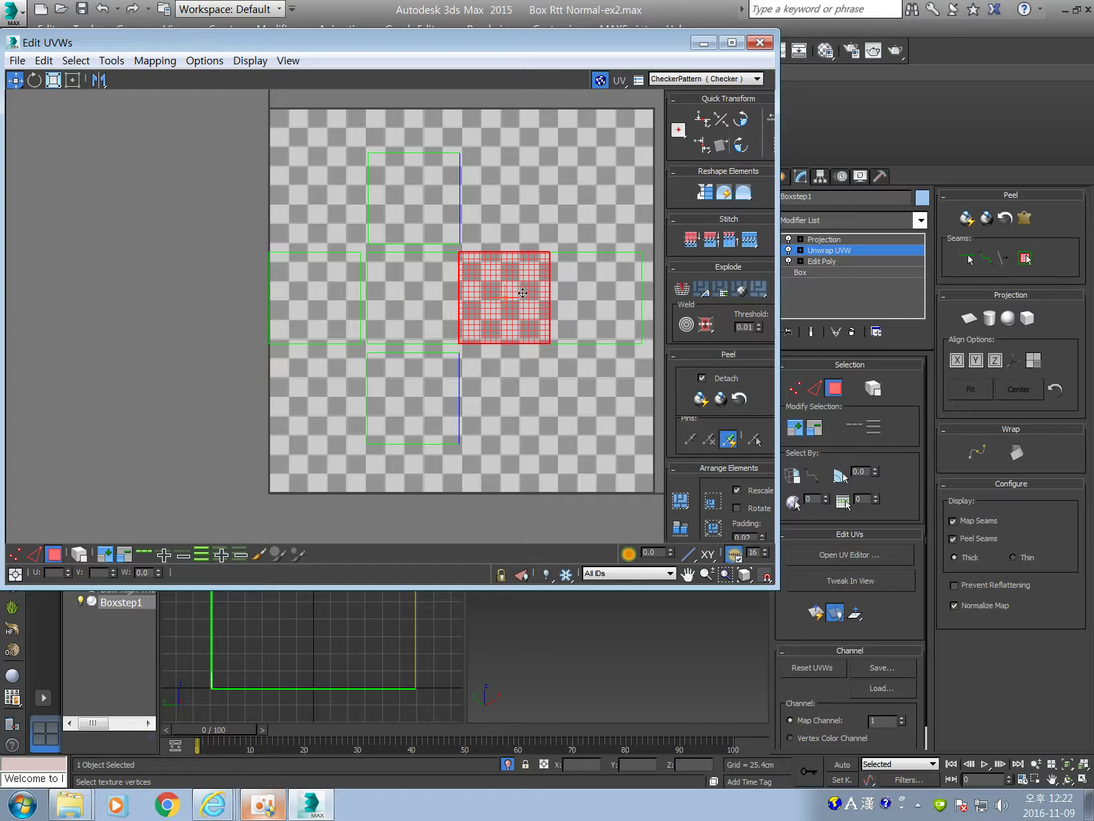
- Break the rightmost polygon off the UV strip and move it slightly away, leaving a small gap
{"action": "left_click_drag", "start_coordinate": [516, 226], "coordinate": [599, 337]}
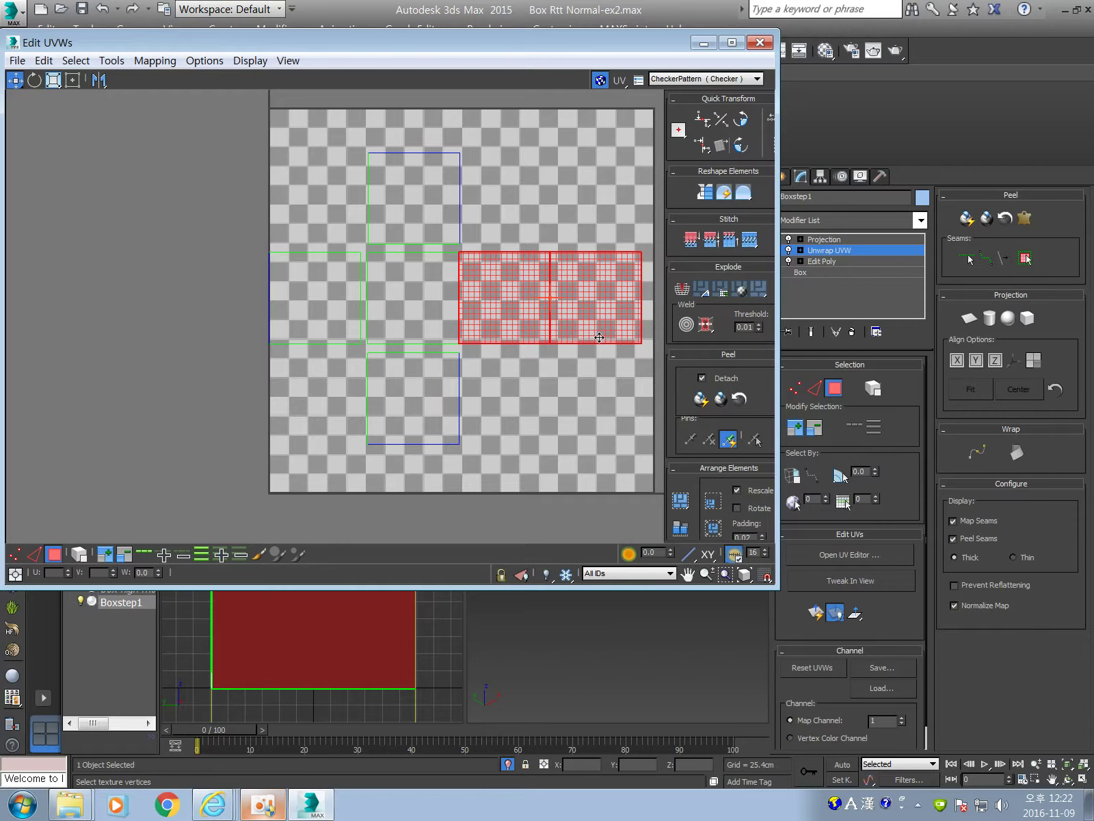
{"action": "right_click", "coordinate": [543, 286]}
{"action": "key", "text": "Escape"}
{"action": "left_click", "coordinate": [597, 297]}
{"action": "right_click", "coordinate": [606, 260]}
{"action": "left_click", "coordinate": [547, 305]}
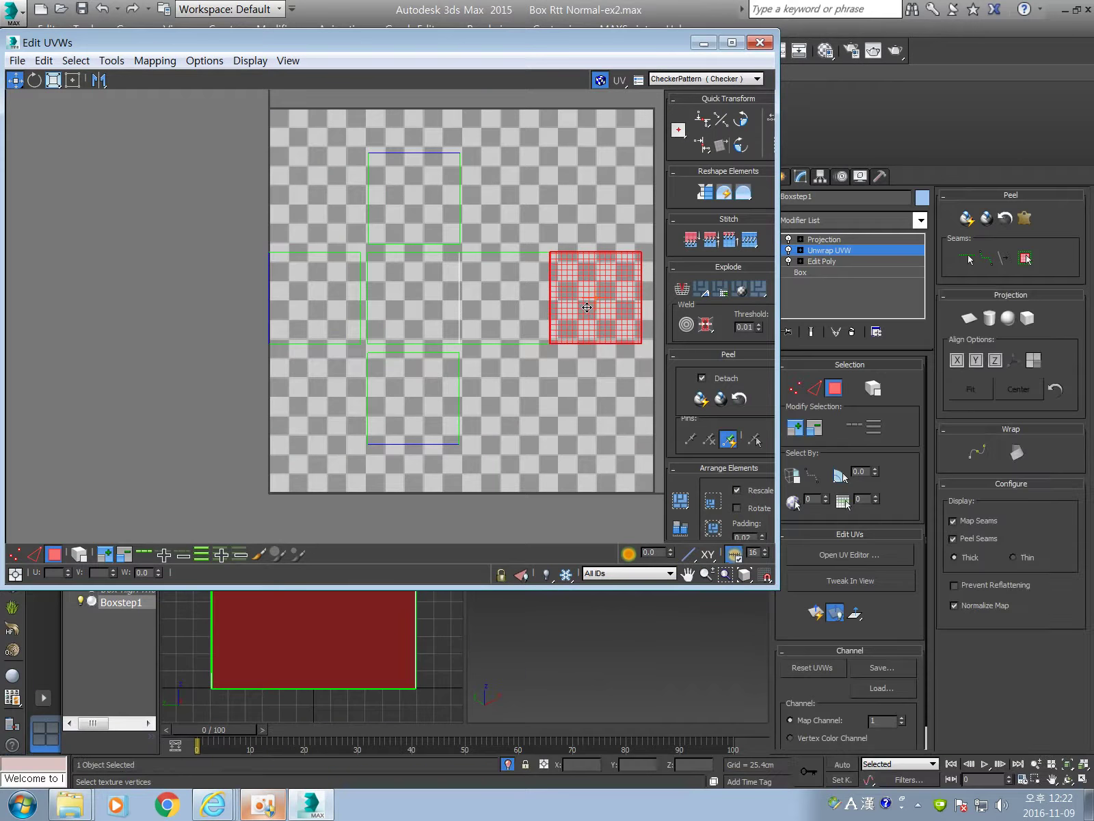
{"action": "left_click_drag", "start_coordinate": [549, 336], "coordinate": [561, 336]}
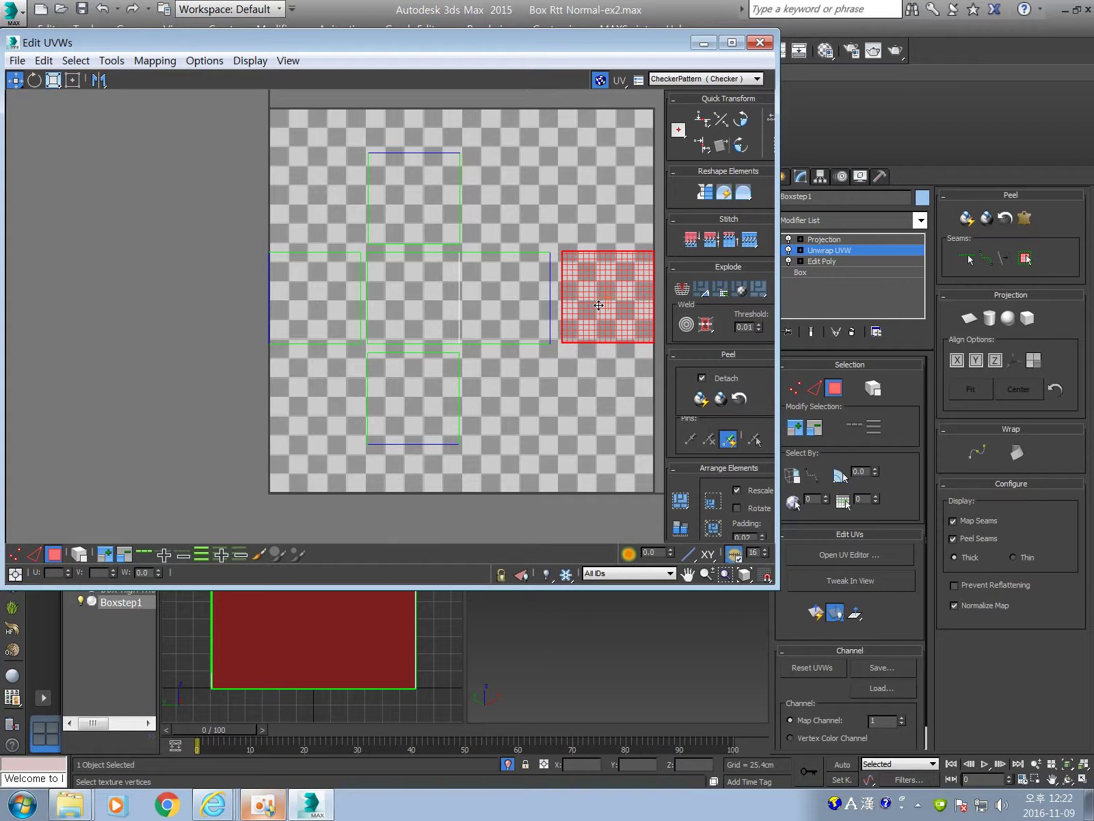
{"action": "key", "text": "ctrl+z"}
- Break the third polygon of the horizontal UV strip off its neighbour and move it slightly away, leaving a small gap
{"action": "right_click", "coordinate": [490, 280]}
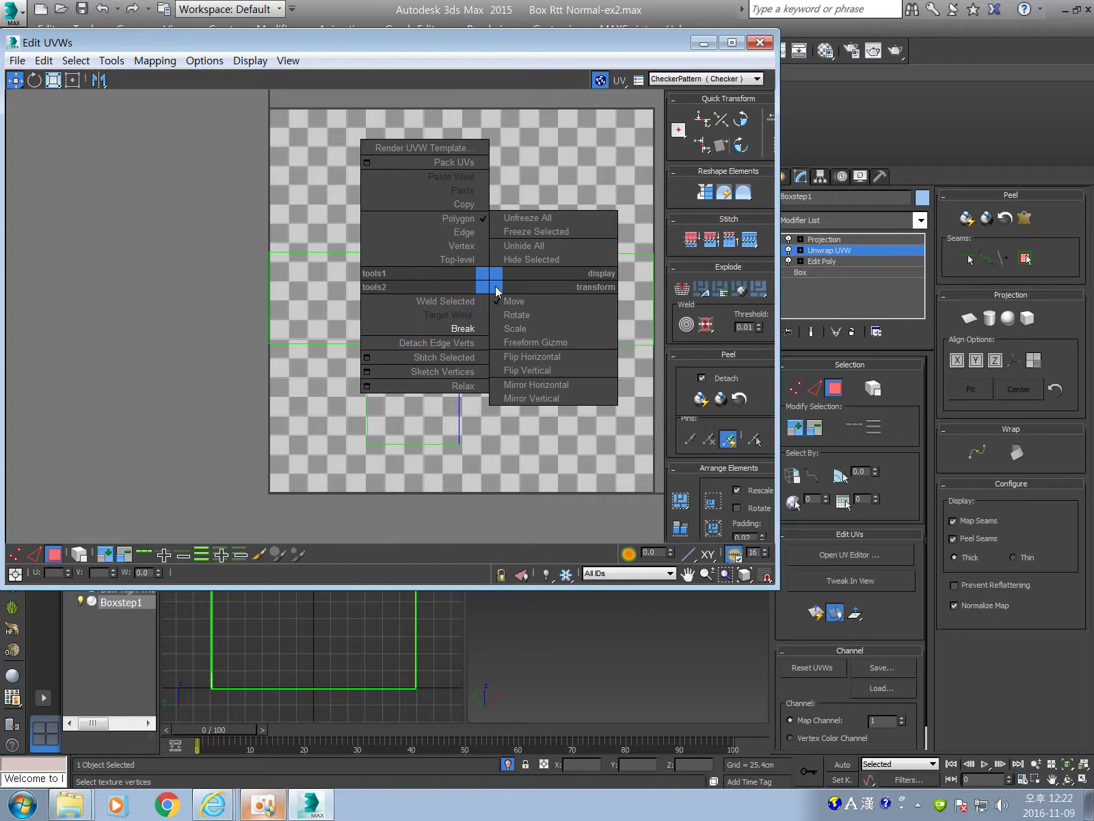
{"action": "left_click", "coordinate": [463, 328]}
{"action": "left_click_drag", "start_coordinate": [504, 305], "coordinate": [506, 305]}
{"action": "left_click_drag", "start_coordinate": [523, 234], "coordinate": [608, 380]}
{"action": "left_click", "coordinate": [577, 228]}
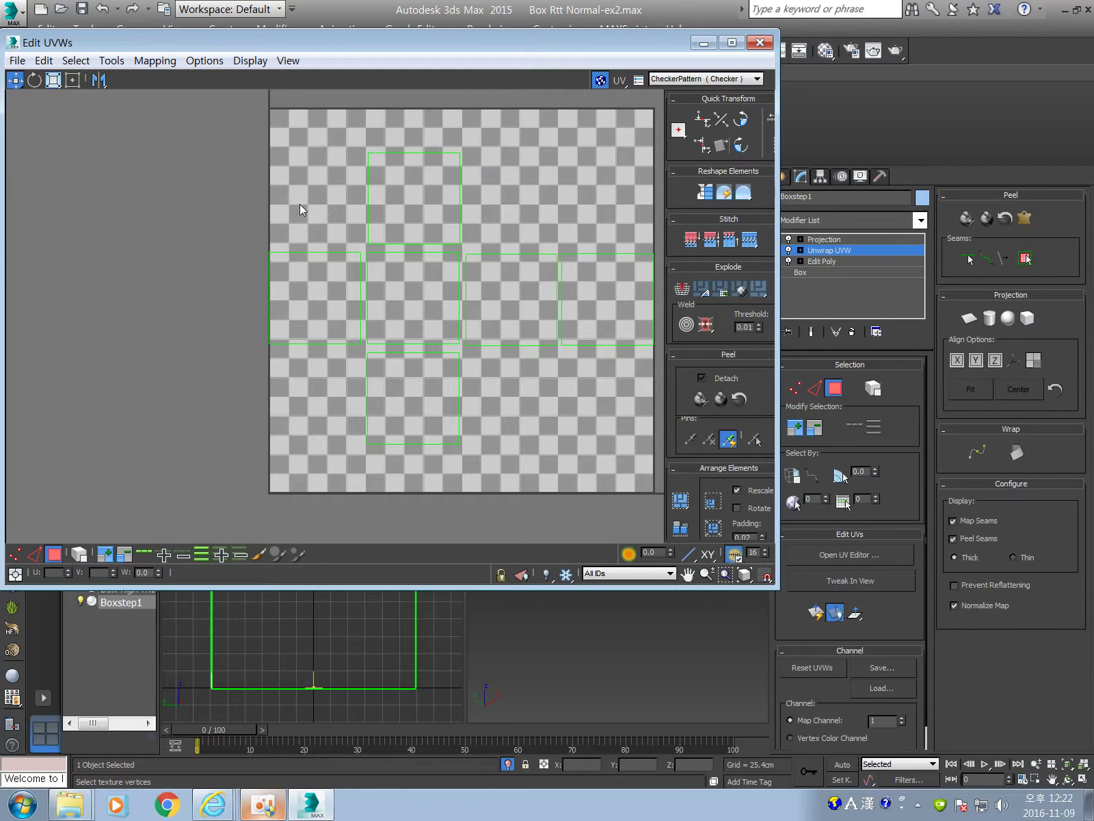
- Select all UV polygons, scale them down slightly and shift them so the whole layout sits inside the UV tile
{"action": "key", "text": "ctrl+a"}
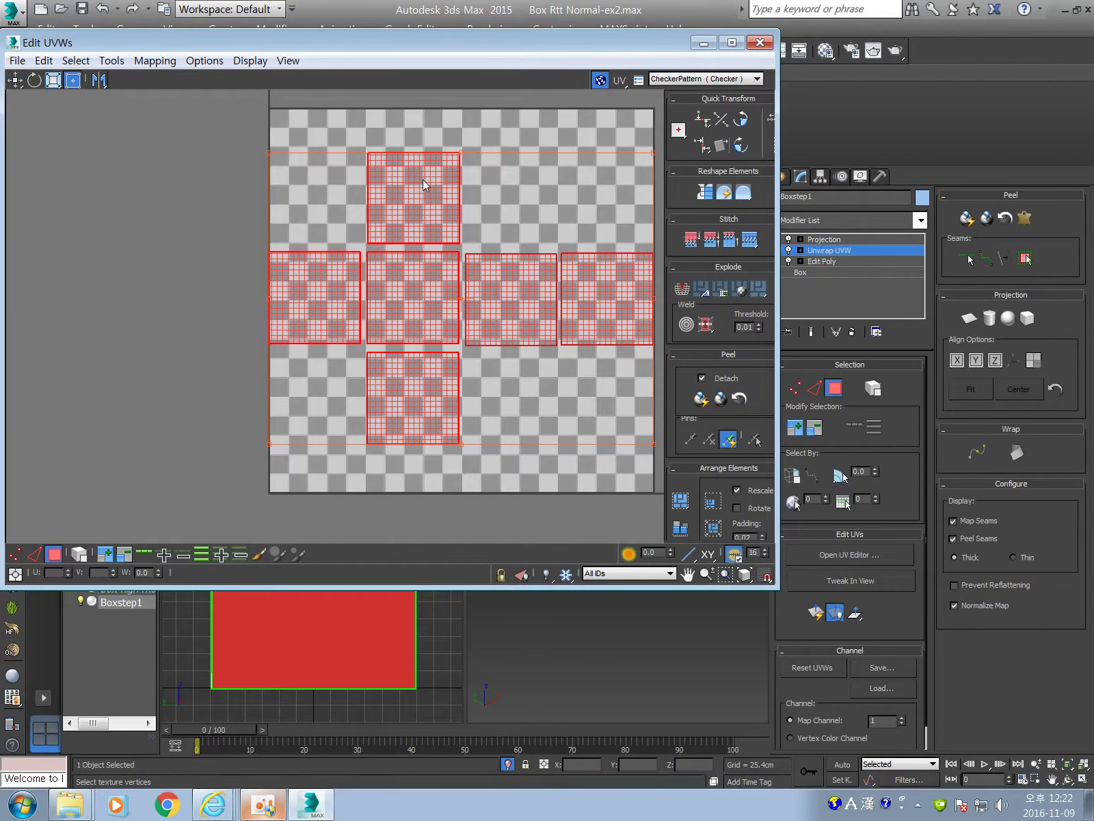
{"action": "left_click_drag", "start_coordinate": [652, 158], "coordinate": [644, 157]}
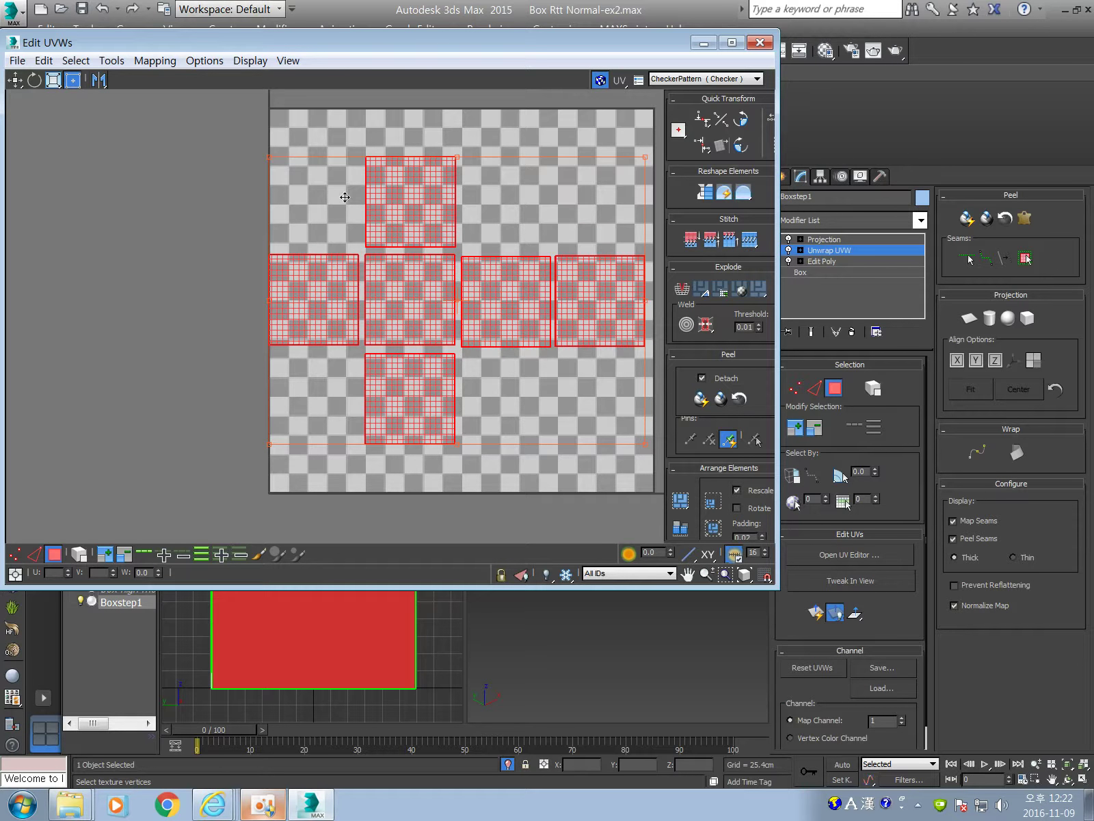
{"action": "left_click_drag", "start_coordinate": [392, 193], "coordinate": [396, 195]}
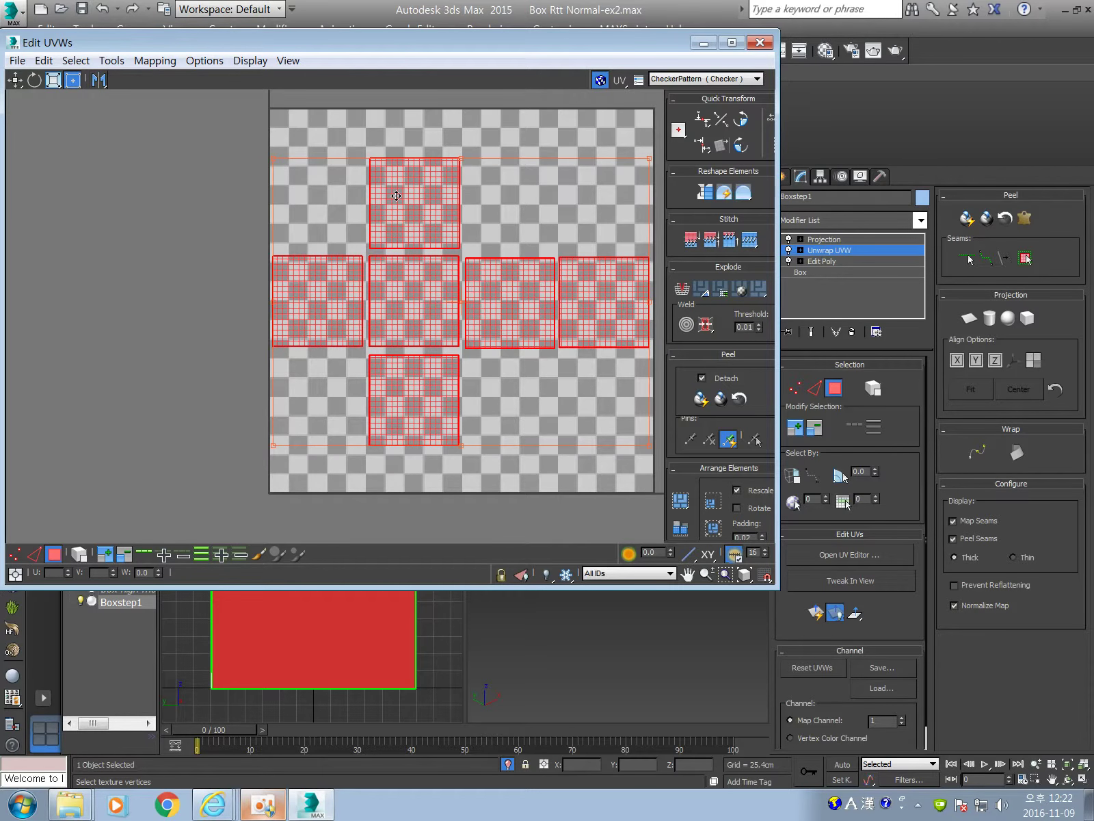
{"action": "left_click", "coordinate": [311, 135]}
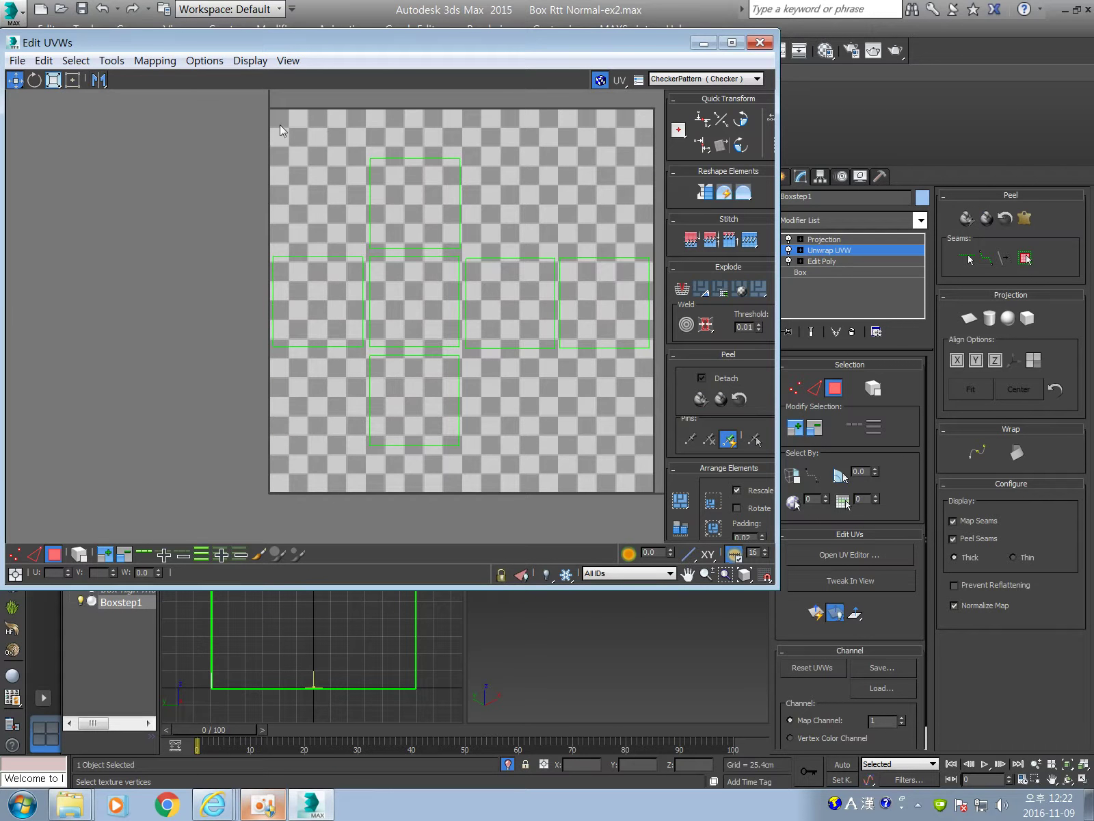
- Nudge the two rightmost UV polygons slightly outward to widen their gaps, and close the UV editor
{"action": "left_click", "coordinate": [595, 274]}
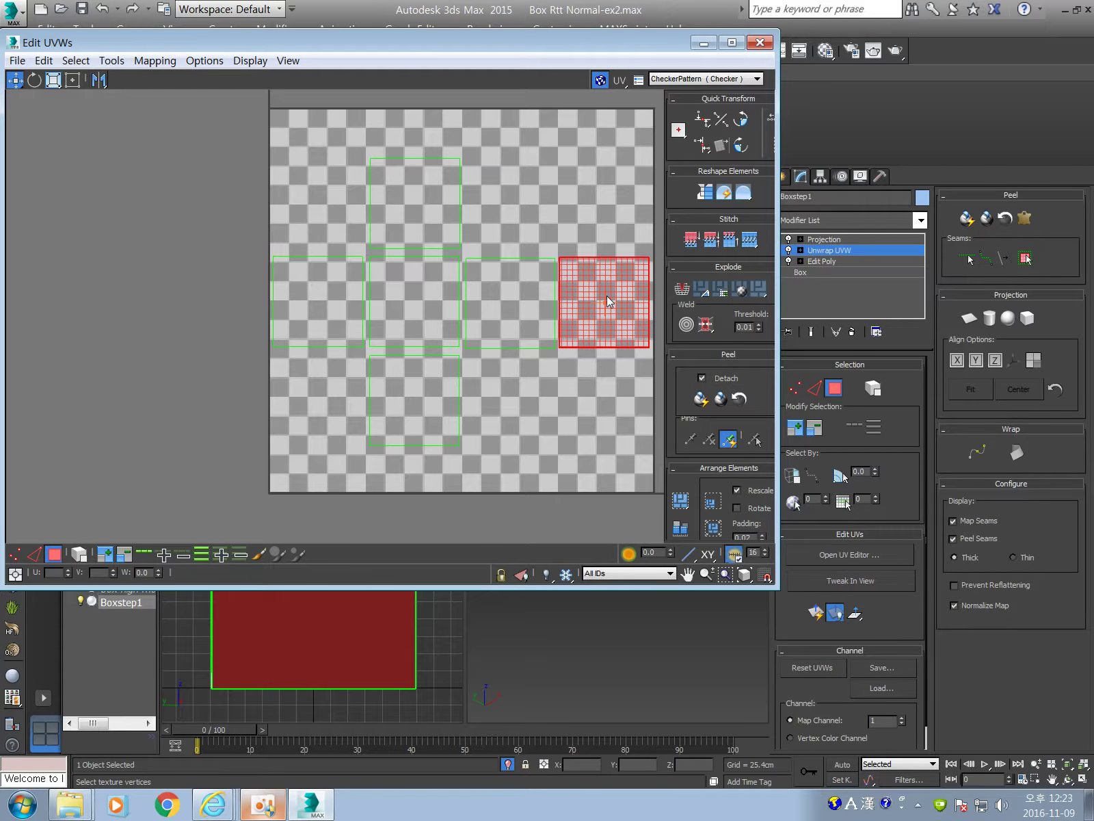
{"action": "left_click", "coordinate": [530, 300]}
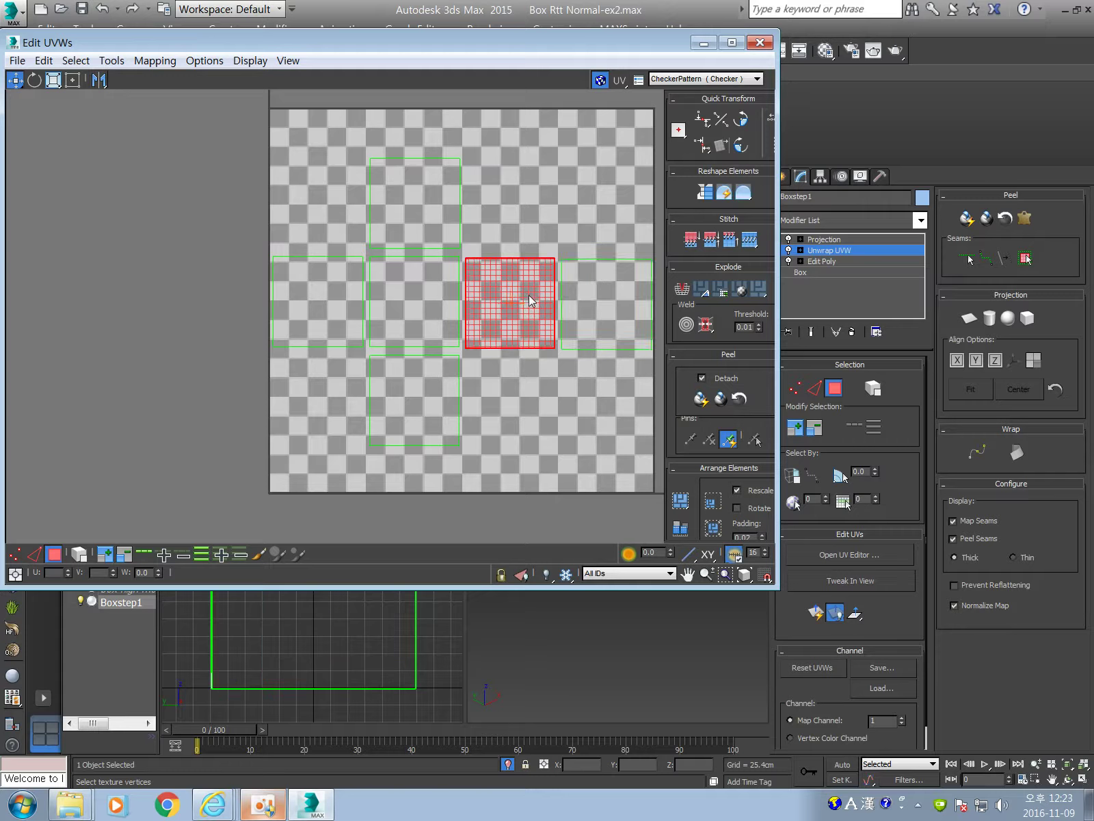
{"action": "left_click_drag", "start_coordinate": [528, 295], "coordinate": [530, 295]}
{"action": "left_click", "coordinate": [507, 215]}
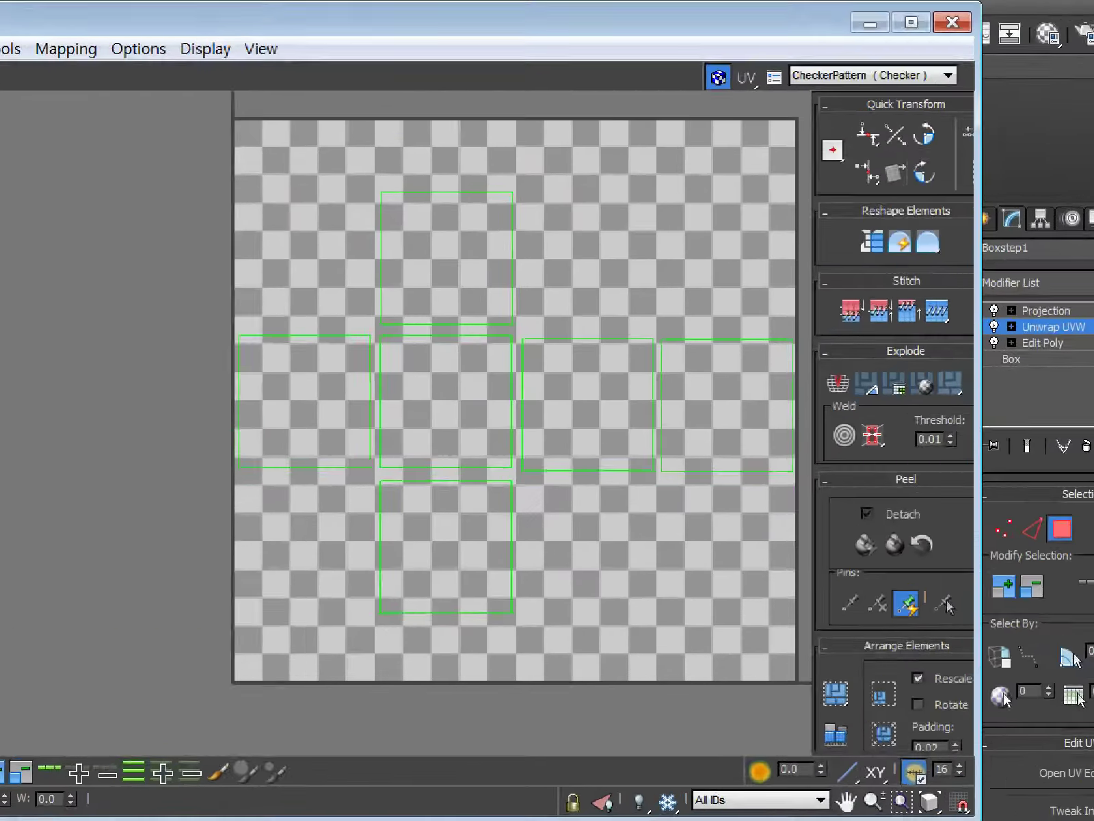
{"action": "left_click_drag", "start_coordinate": [301, 354], "coordinate": [355, 354]}
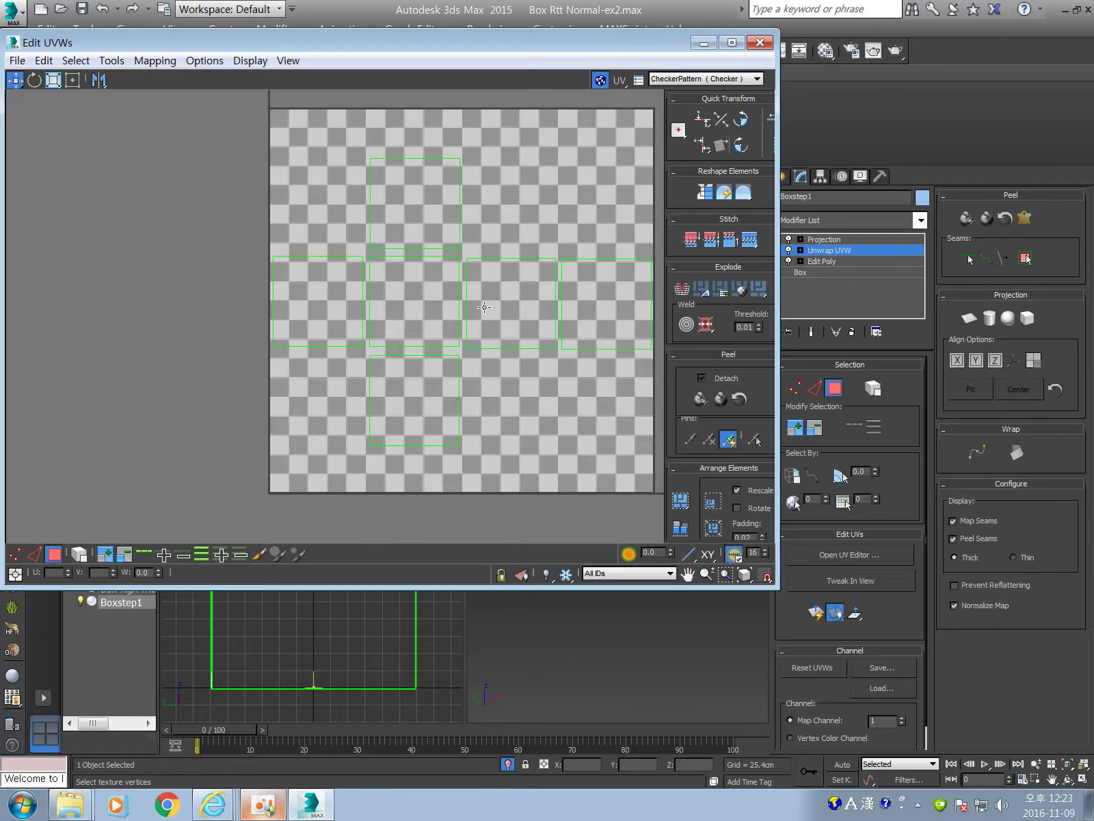
{"action": "left_click", "coordinate": [759, 43]}
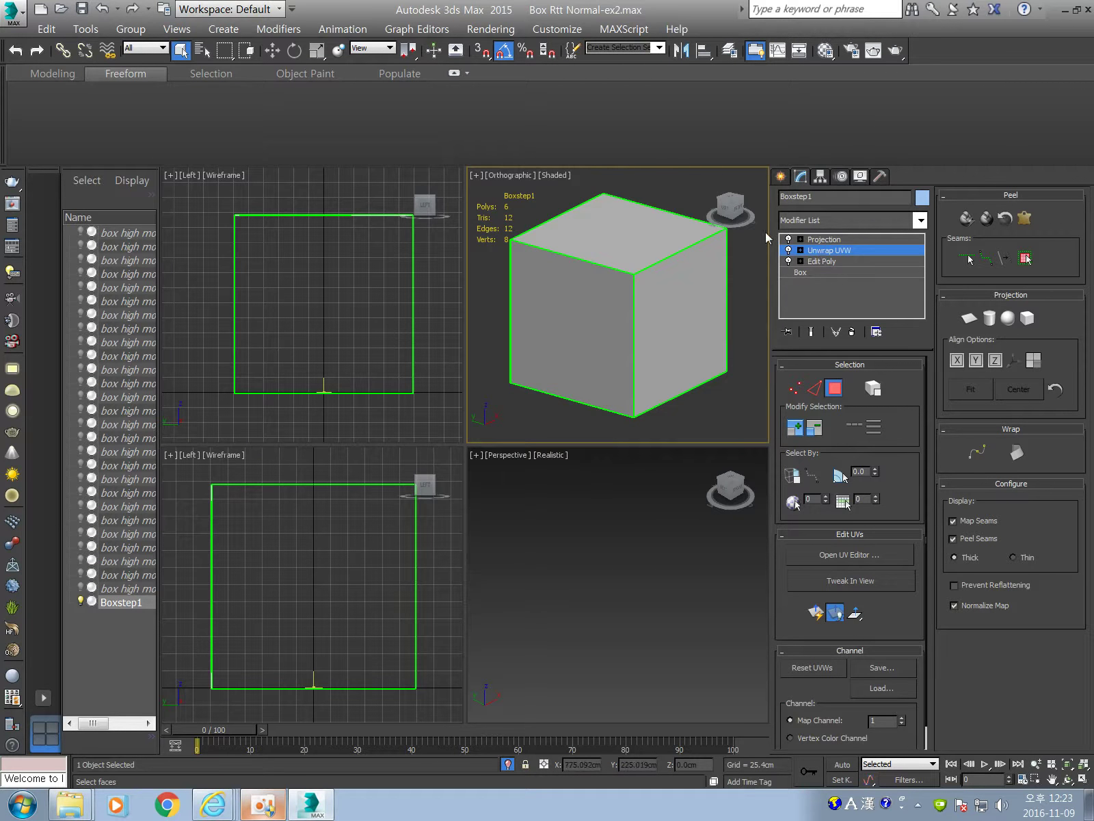
- Remove the Projection modifier from Boxstep1 and end isolation to bring back the high-poly box objects
{"action": "left_click", "coordinate": [836, 239]}
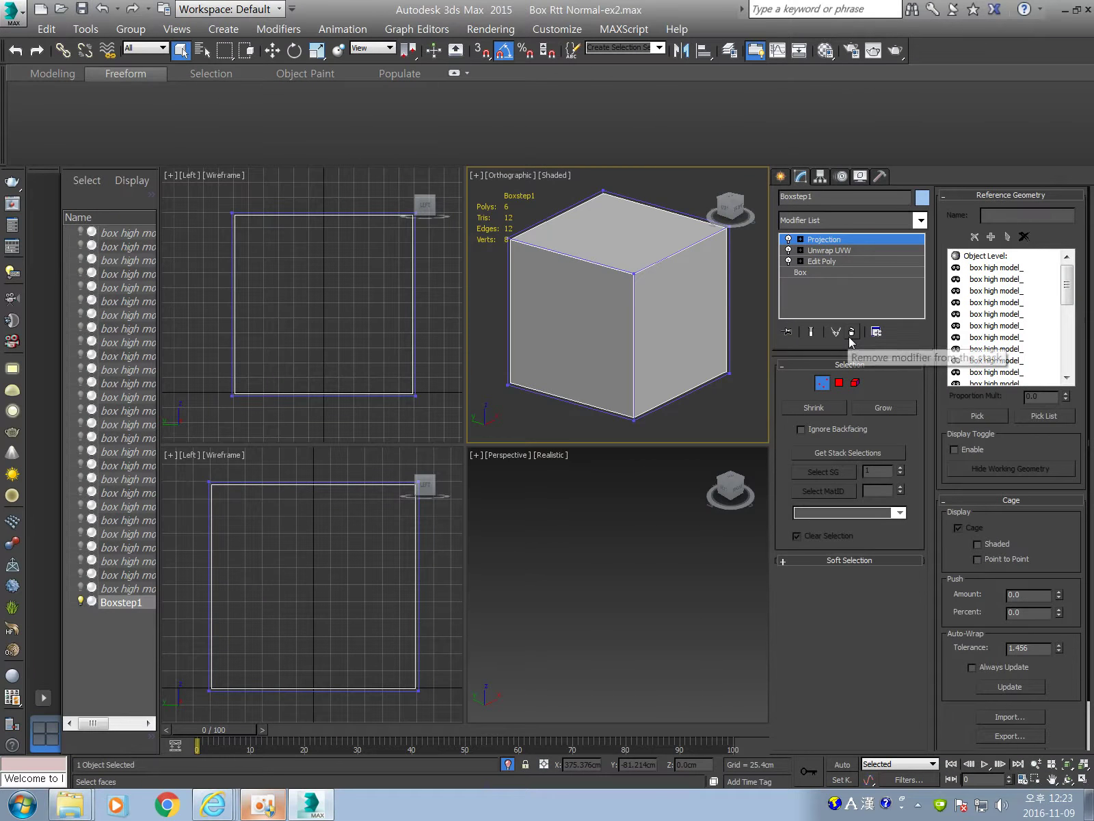
{"action": "left_click", "coordinate": [849, 336]}
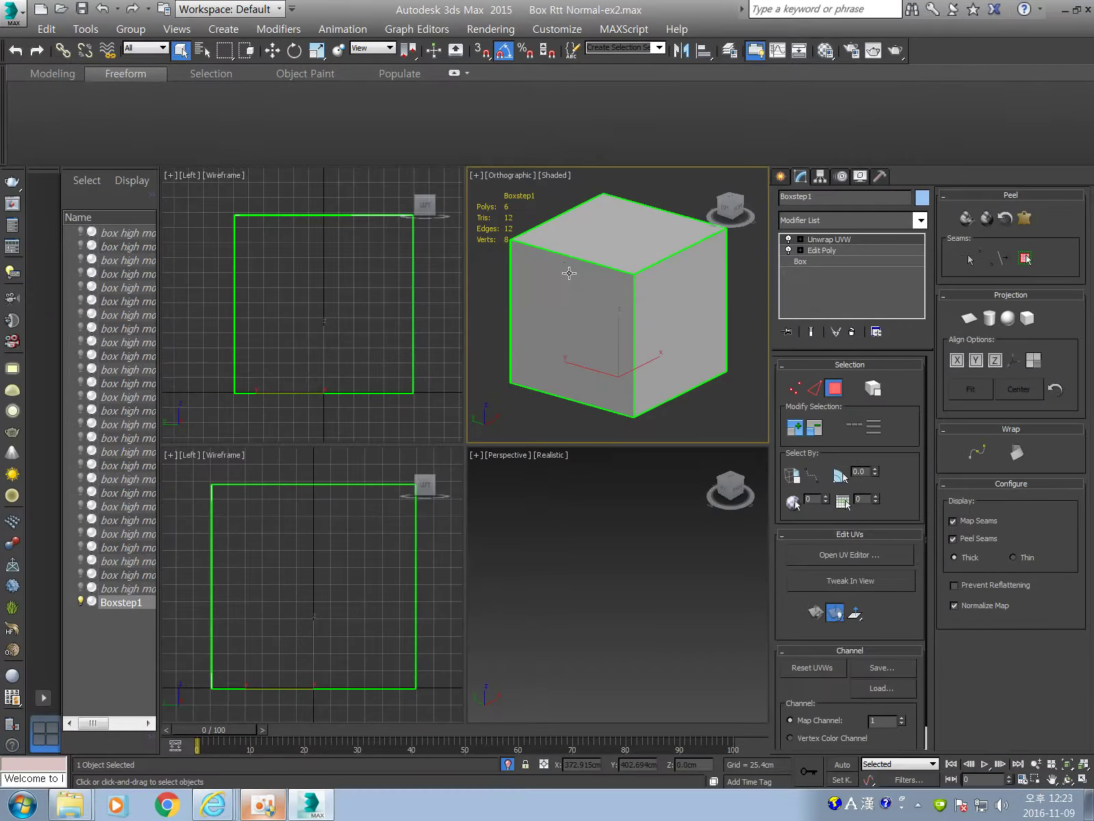
{"action": "left_click", "coordinate": [78, 603]}
{"action": "left_click", "coordinate": [77, 601]}
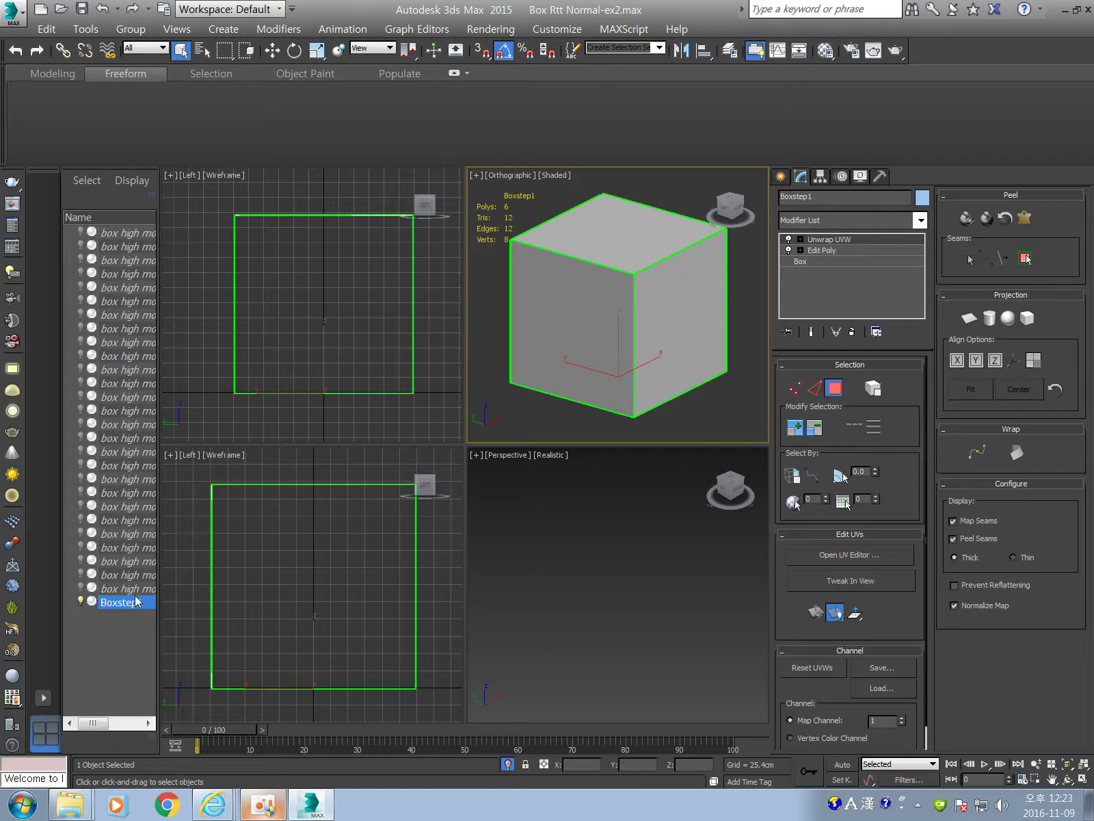
{"action": "left_click", "coordinate": [509, 764]}
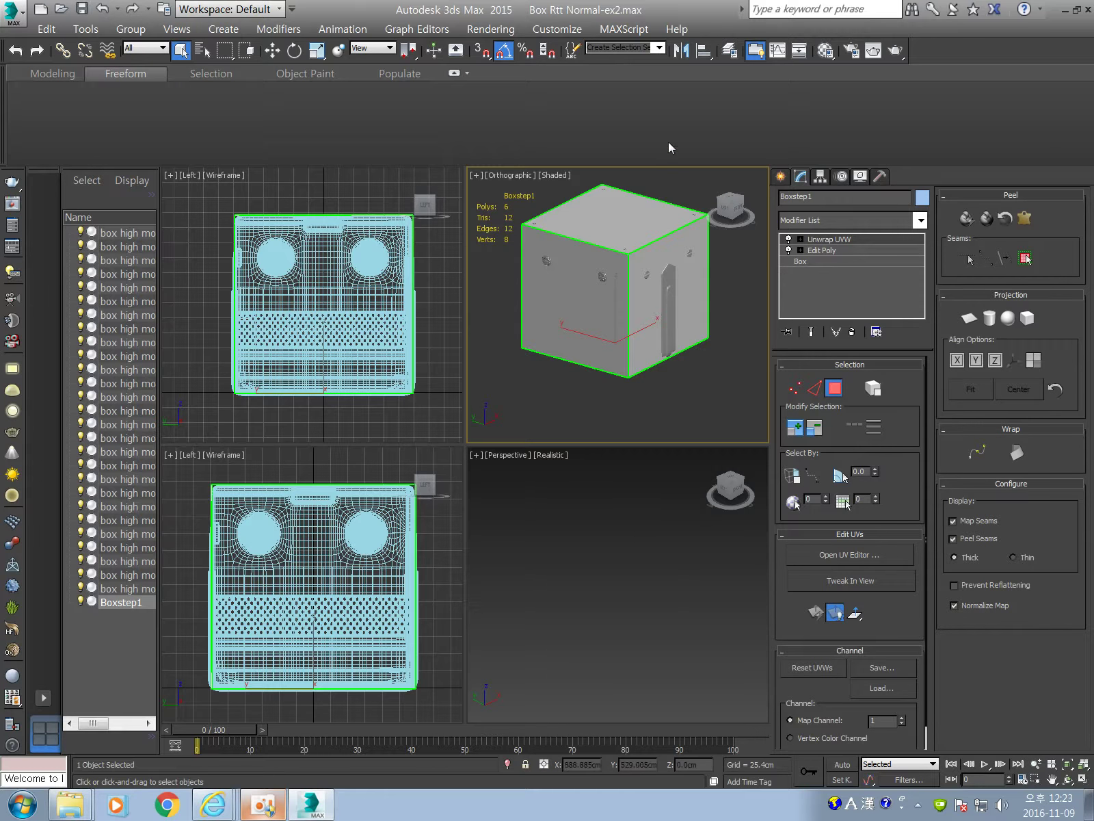
- Open Render To Texture for Boxstep1 and add all box high model_ objects as projection targets
{"action": "left_click", "coordinate": [491, 29]}
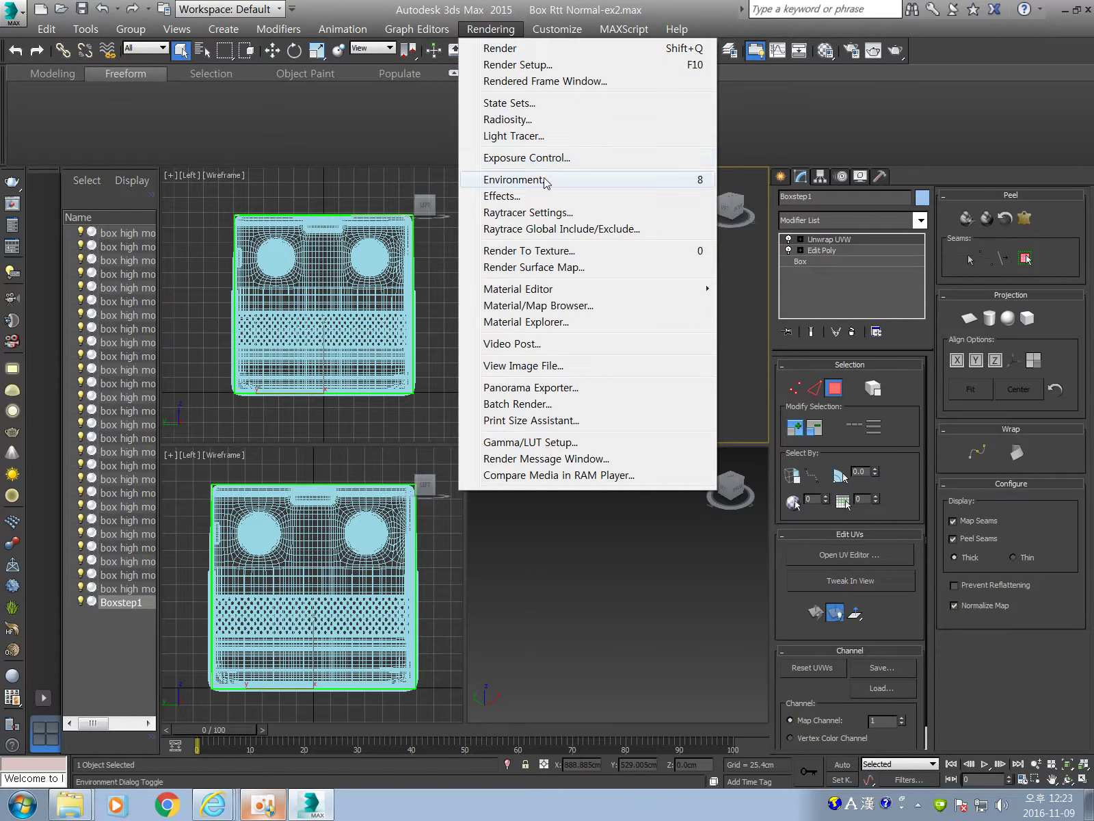
{"action": "left_click", "coordinate": [578, 251]}
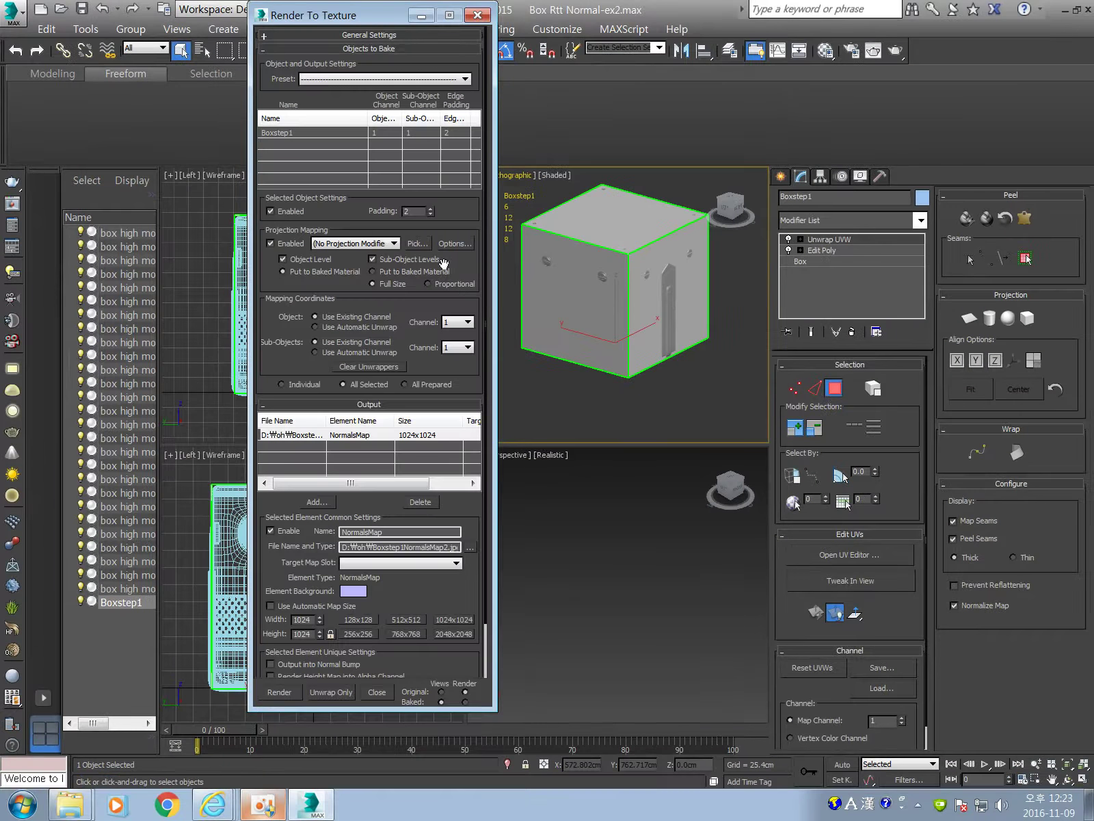
{"action": "left_click", "coordinate": [622, 305]}
{"action": "key", "text": "ctrl+a"}
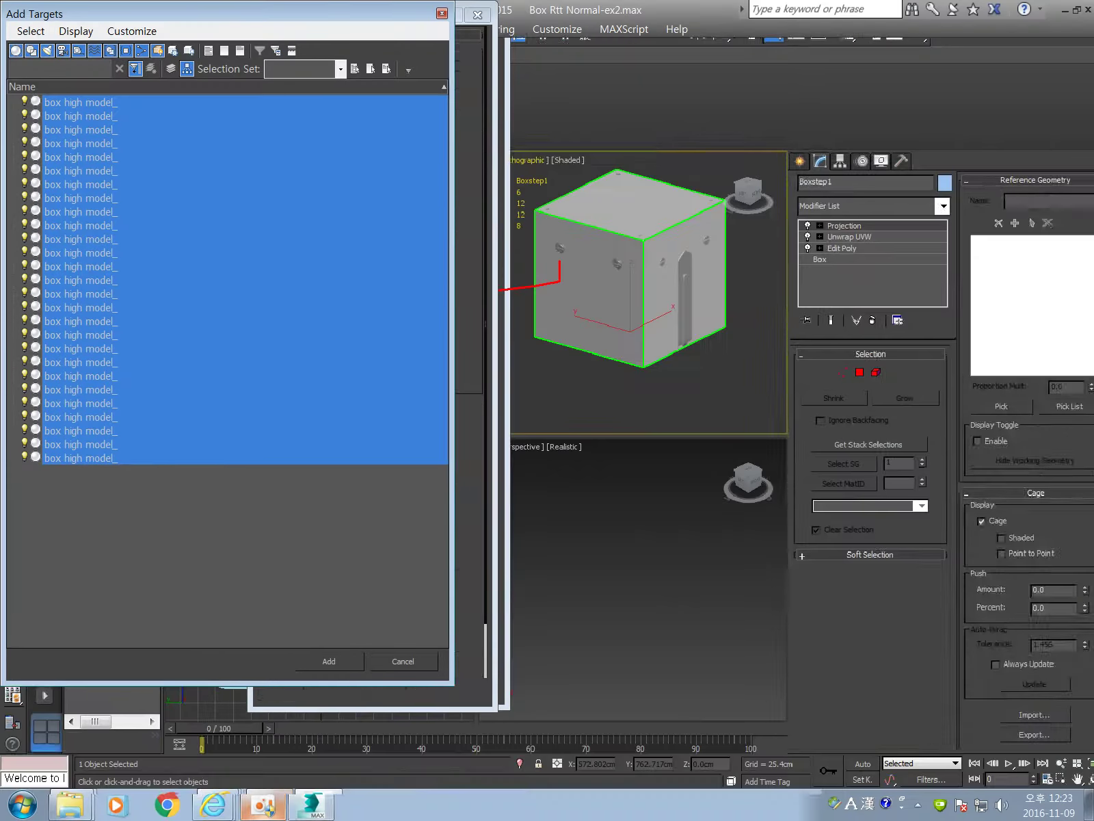
{"action": "left_click", "coordinate": [343, 663]}
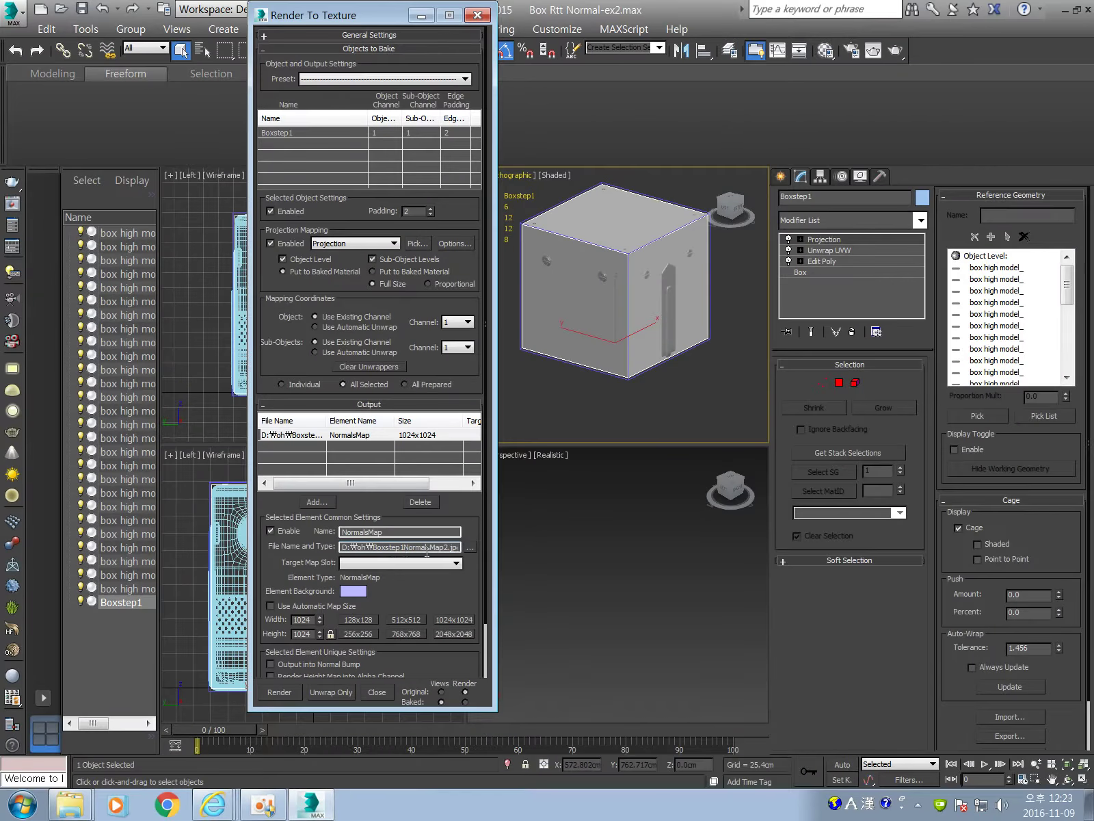
- Set the NormalsMap element's output file name to Boxstep1NormalsMap3.jpg
{"action": "left_click", "coordinate": [471, 548]}
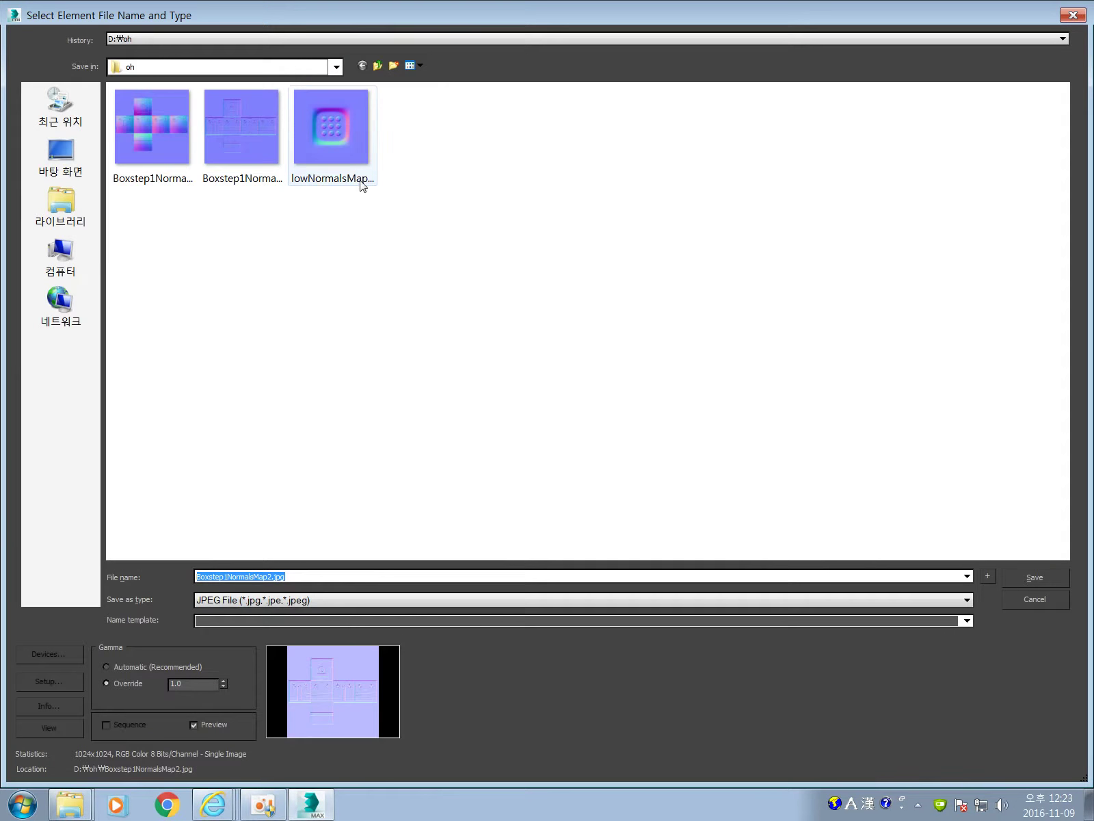
{"action": "left_click", "coordinate": [313, 578]}
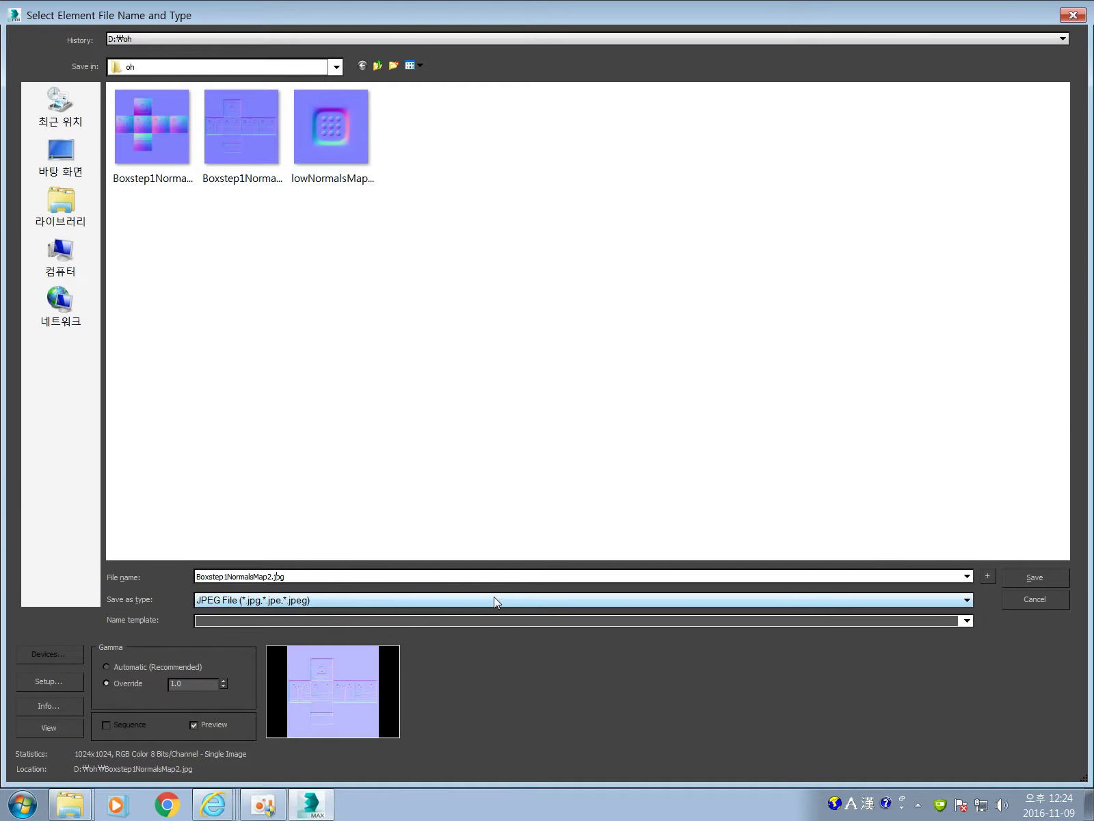
{"action": "key", "text": "BackSpace"}
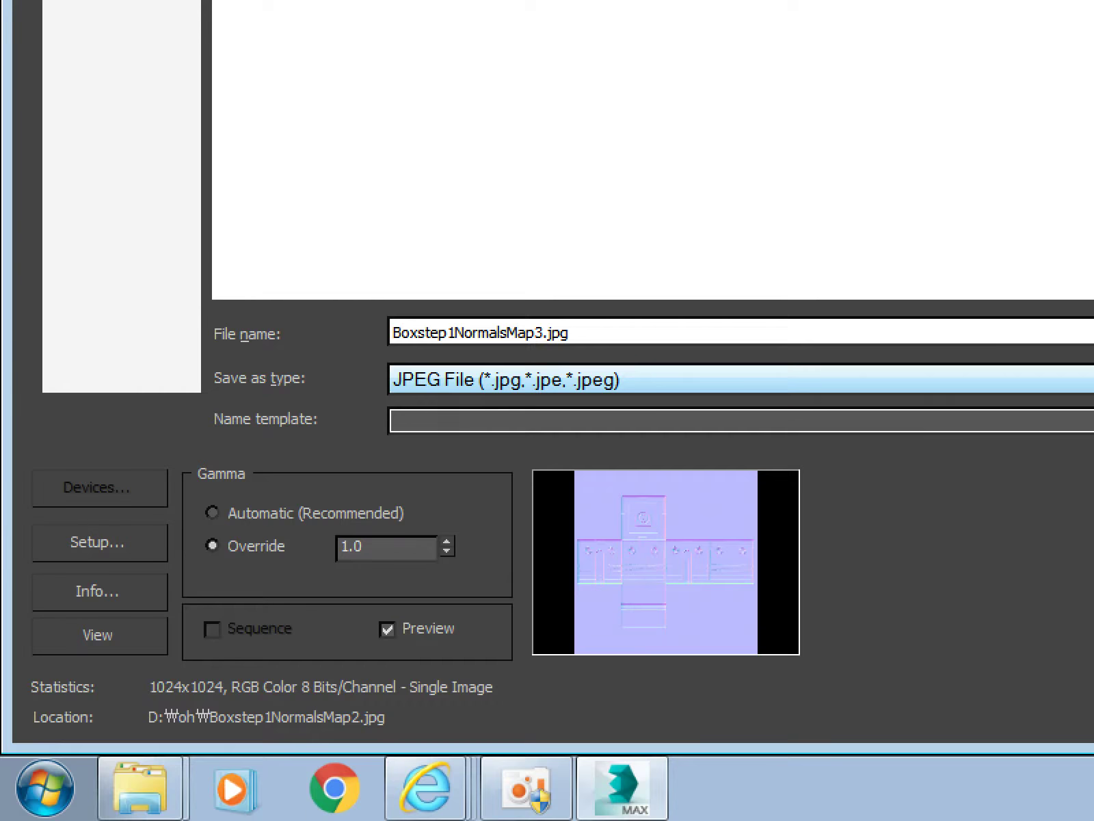
{"action": "mouse_move", "coordinate": [362, 354]}
{"action": "left_mouse_down"}
{"action": "mouse_move", "coordinate": [697, 372]}
{"action": "mouse_move", "coordinate": [98, 385]}
{"action": "mouse_move", "coordinate": [99, 403]}
{"action": "left_mouse_up"}
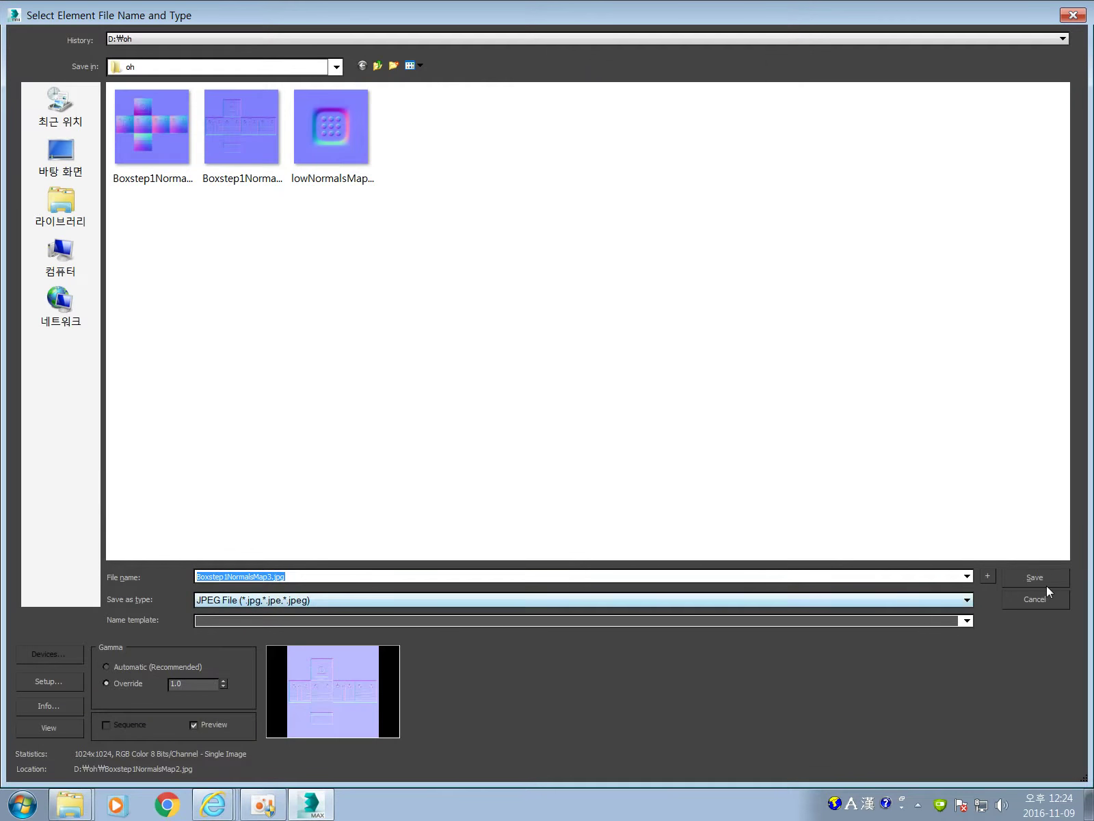
{"action": "left_click", "coordinate": [1045, 583]}
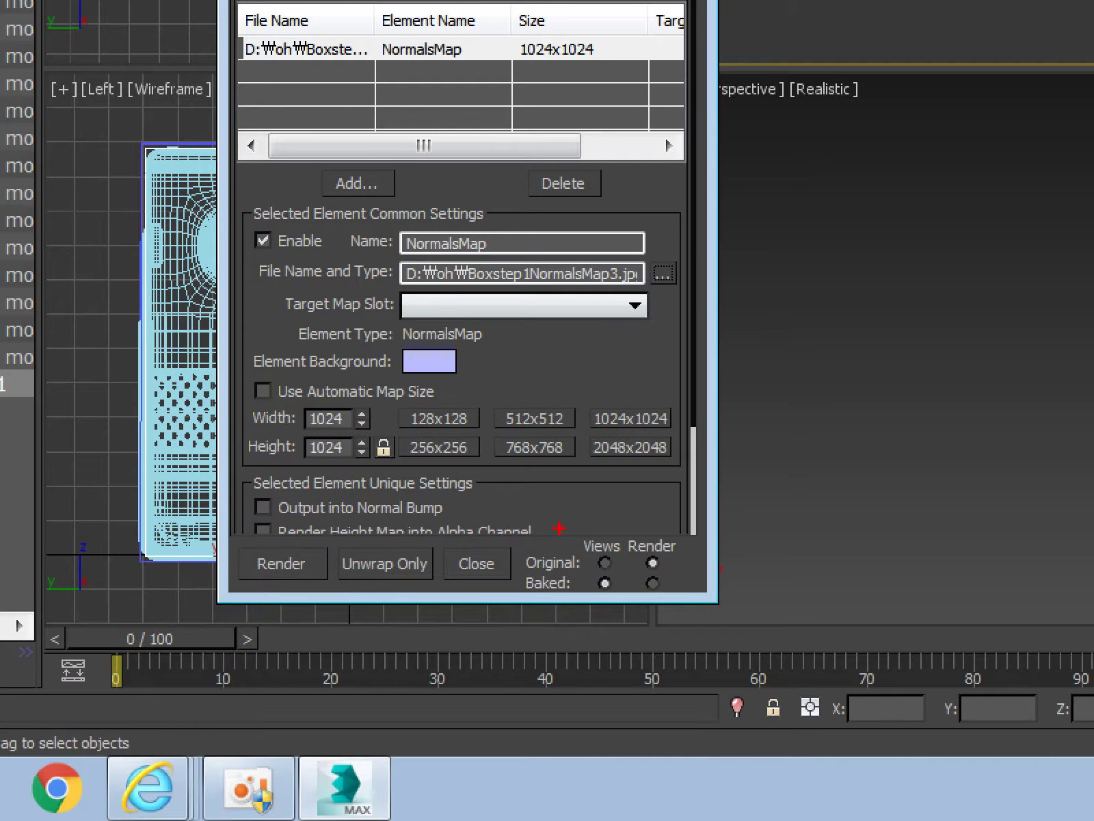
{"action": "left_click_drag", "start_coordinate": [332, 619], "coordinate": [698, 618]}
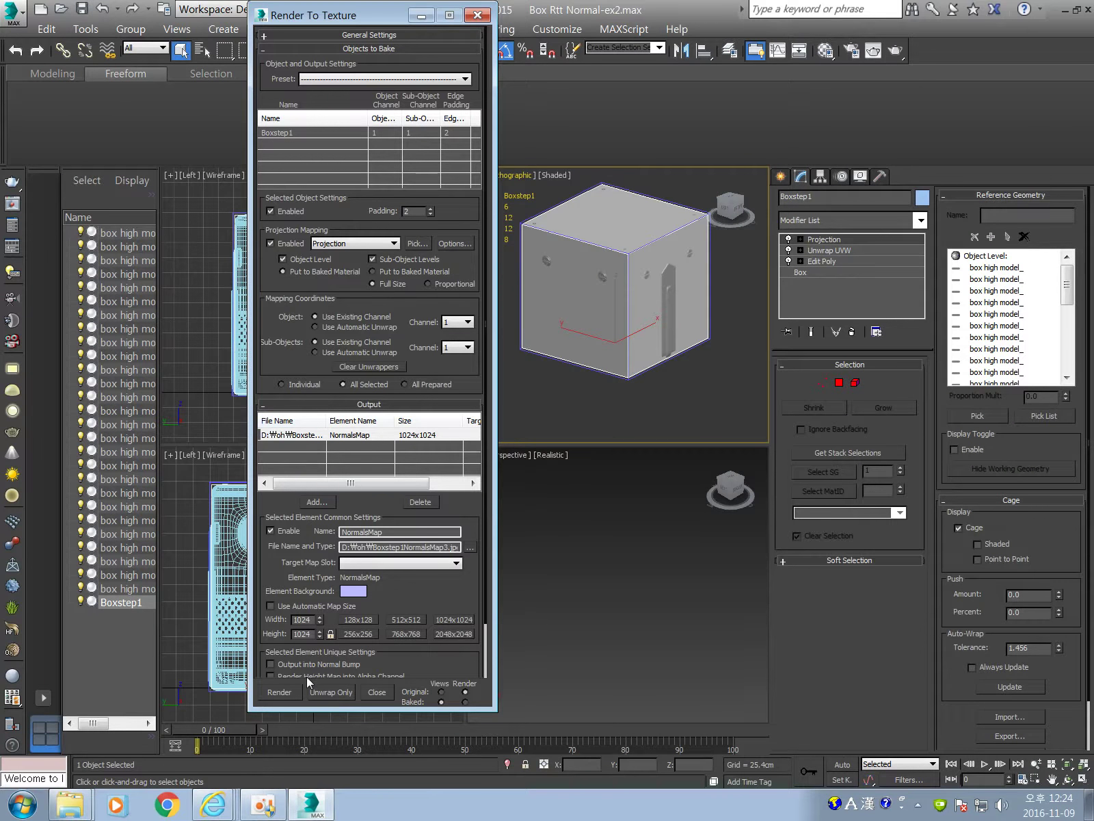
- Render the normal map without a target map slot, and close the rendered image when the bake finishes
{"action": "left_click", "coordinate": [279, 692]}
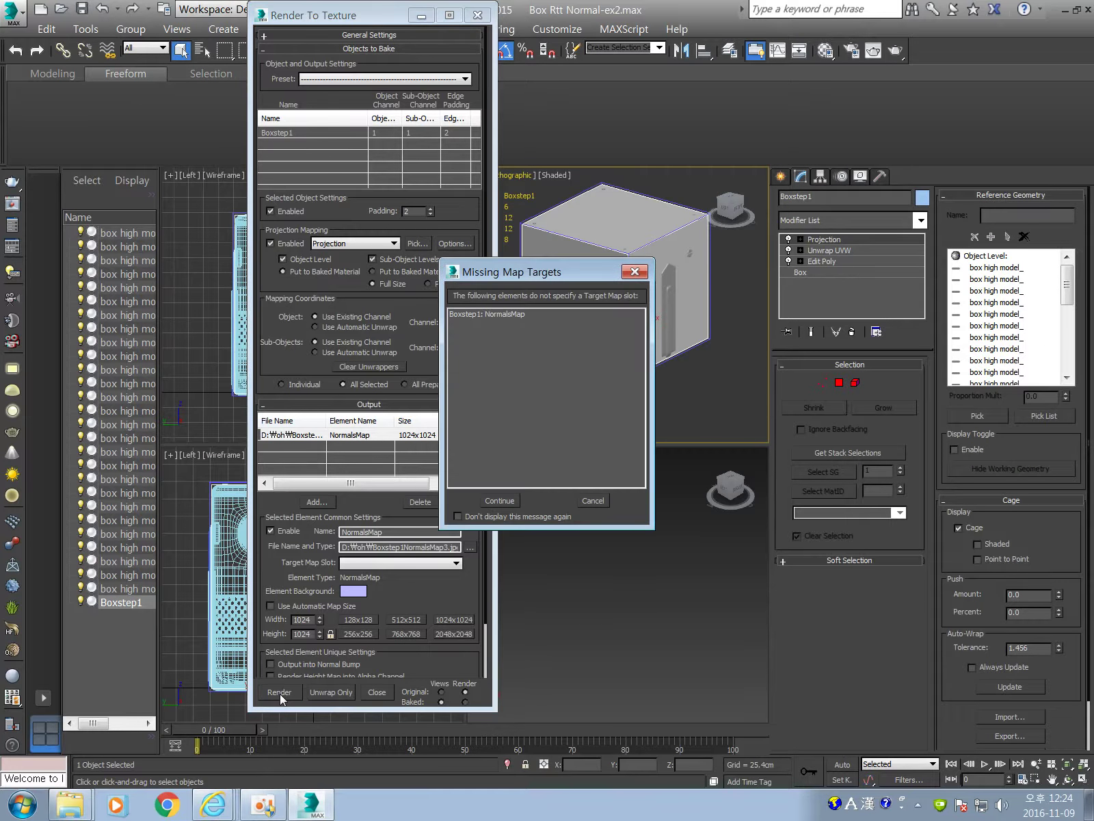
{"action": "left_click", "coordinate": [507, 504]}
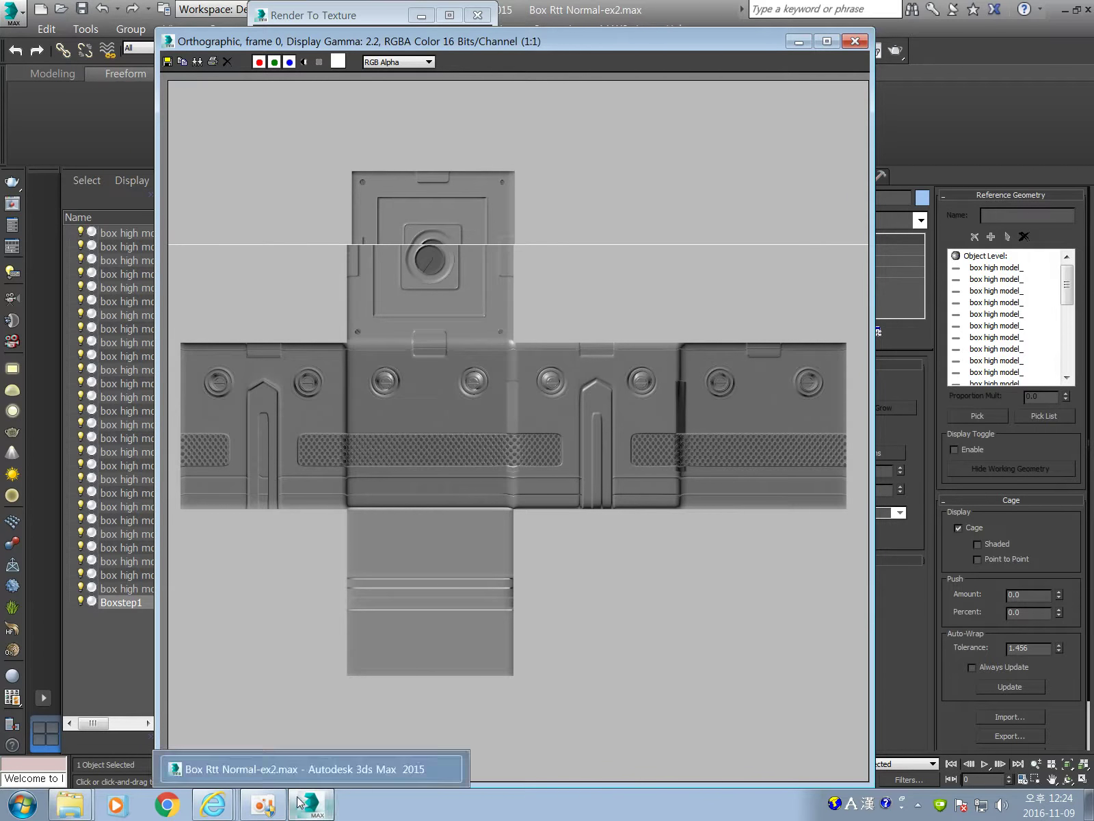
{"action": "left_click_drag", "start_coordinate": [990, 314], "coordinate": [980, 409]}
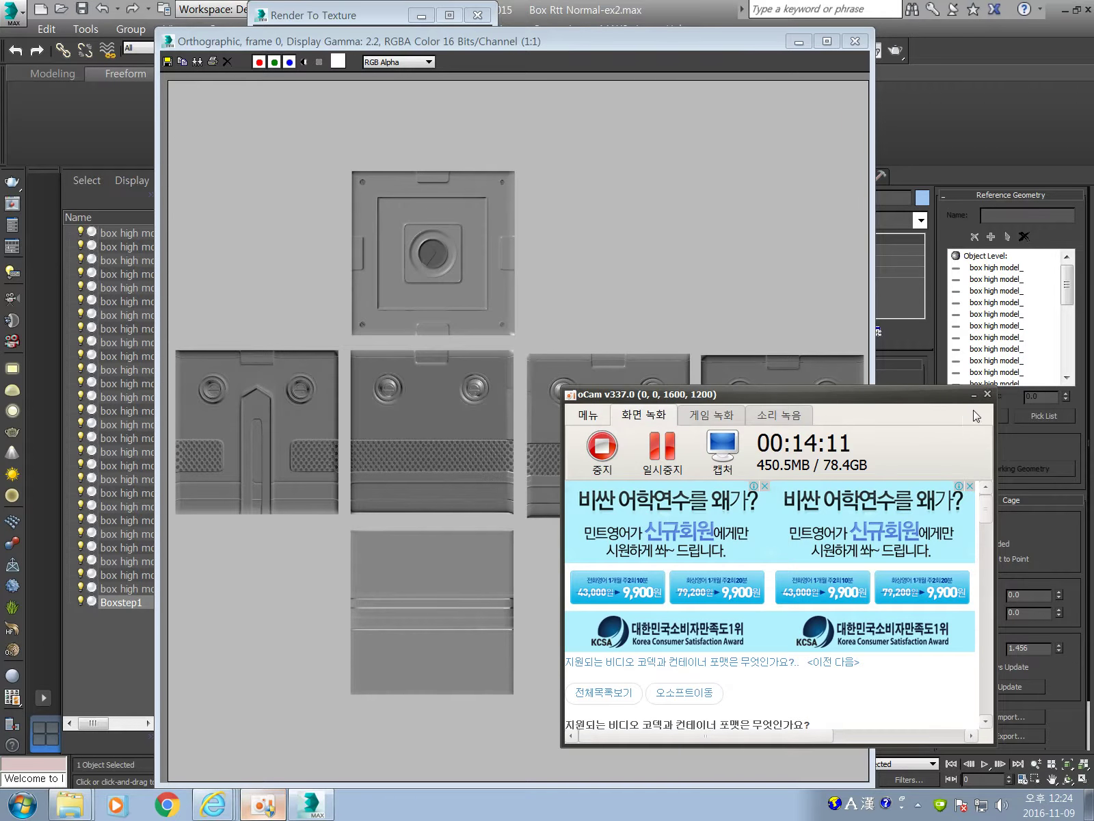
{"action": "left_click", "coordinate": [974, 395]}
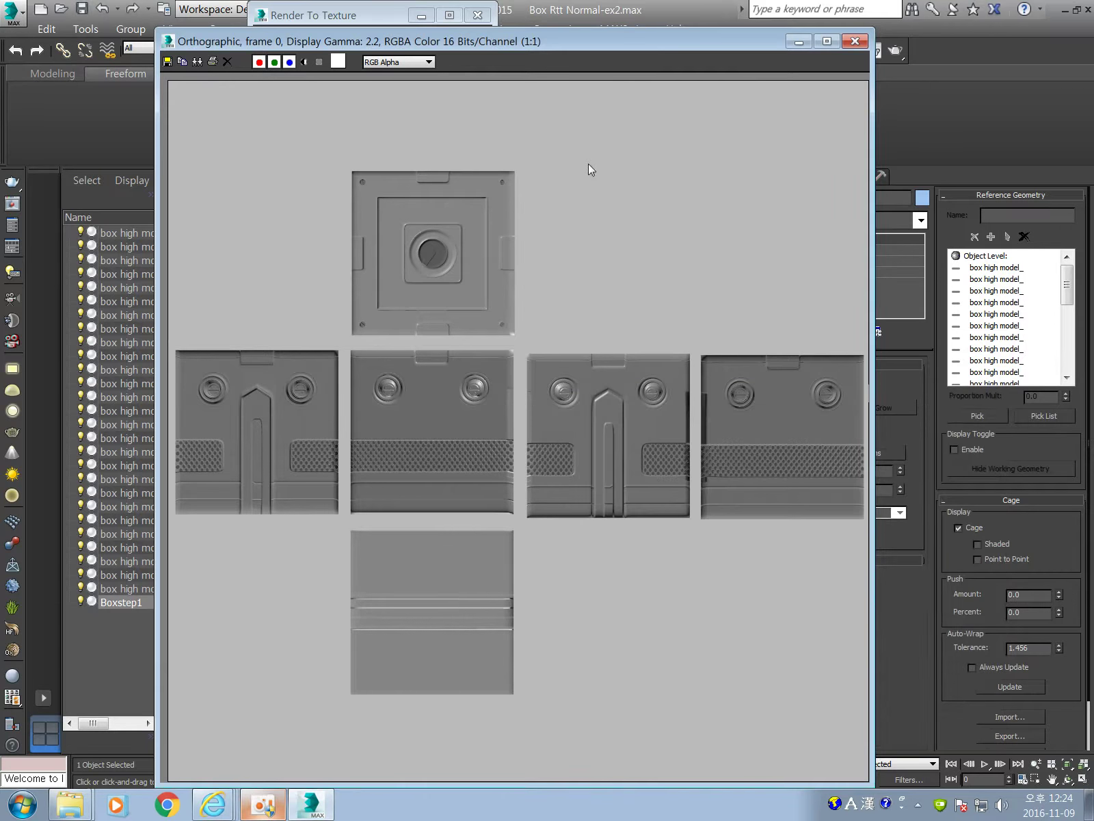
{"action": "left_click", "coordinate": [855, 41]}
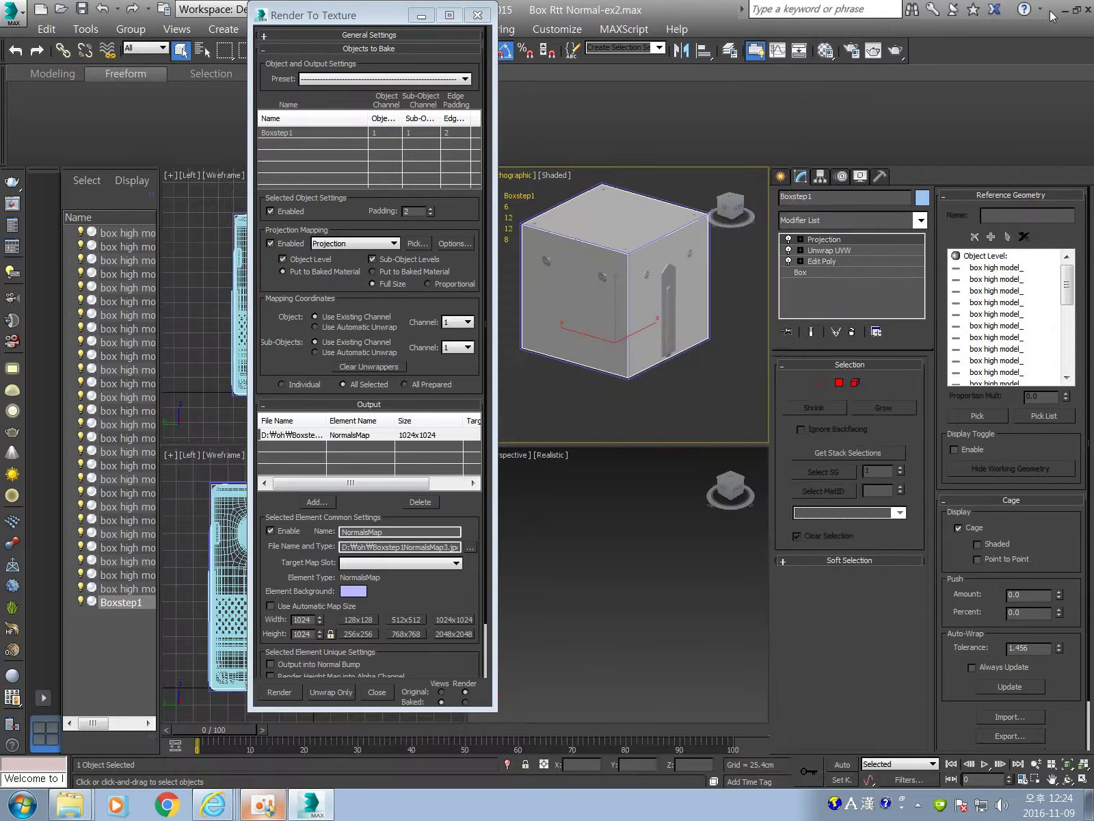
{"action": "left_click", "coordinate": [1065, 11]}
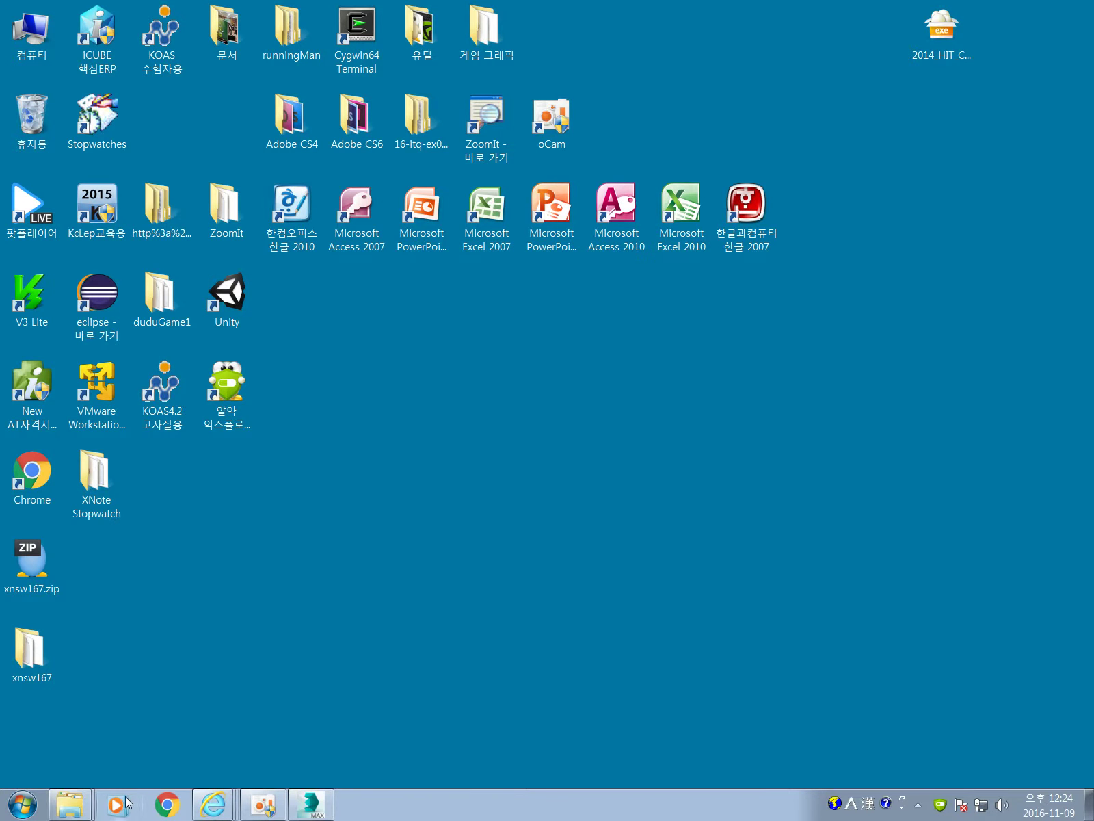
{"action": "left_click", "coordinate": [316, 814]}
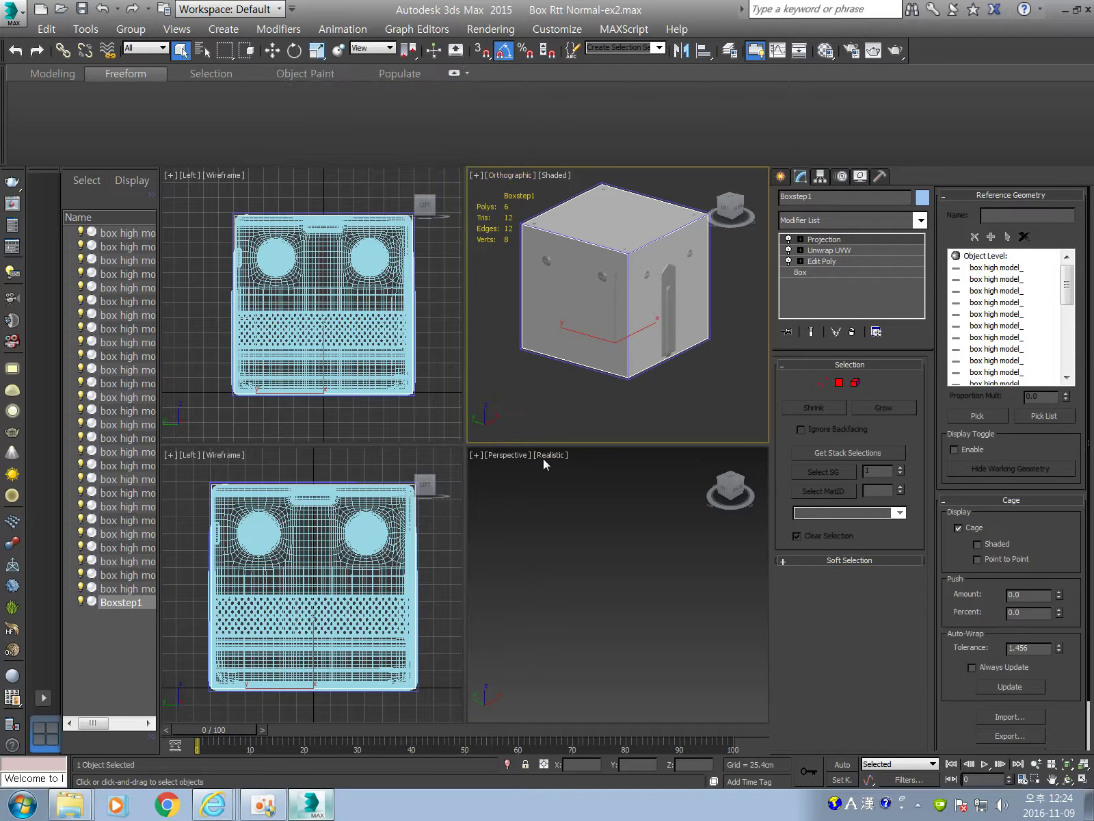
- Reselect Boxstep1, open the Material Editor, and enable Bump at an amount of 500 on the unused third sample material
{"action": "left_click", "coordinate": [571, 423]}
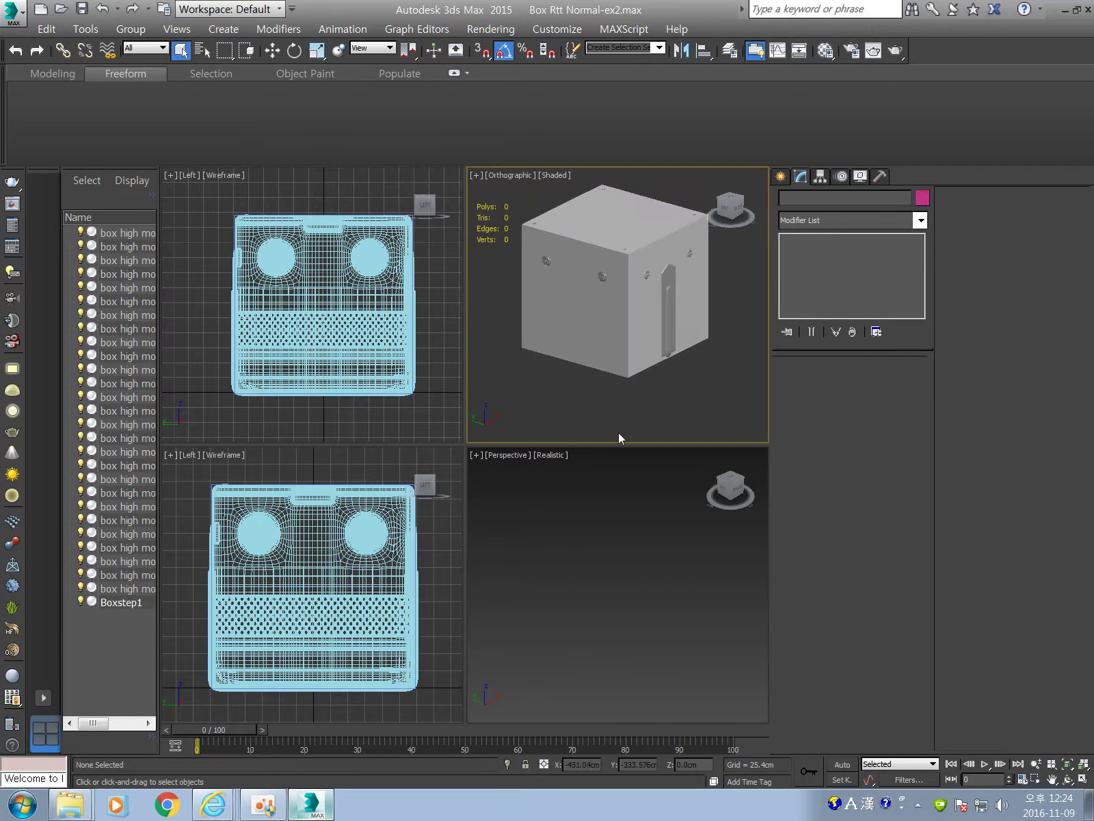
{"action": "left_click", "coordinate": [651, 282]}
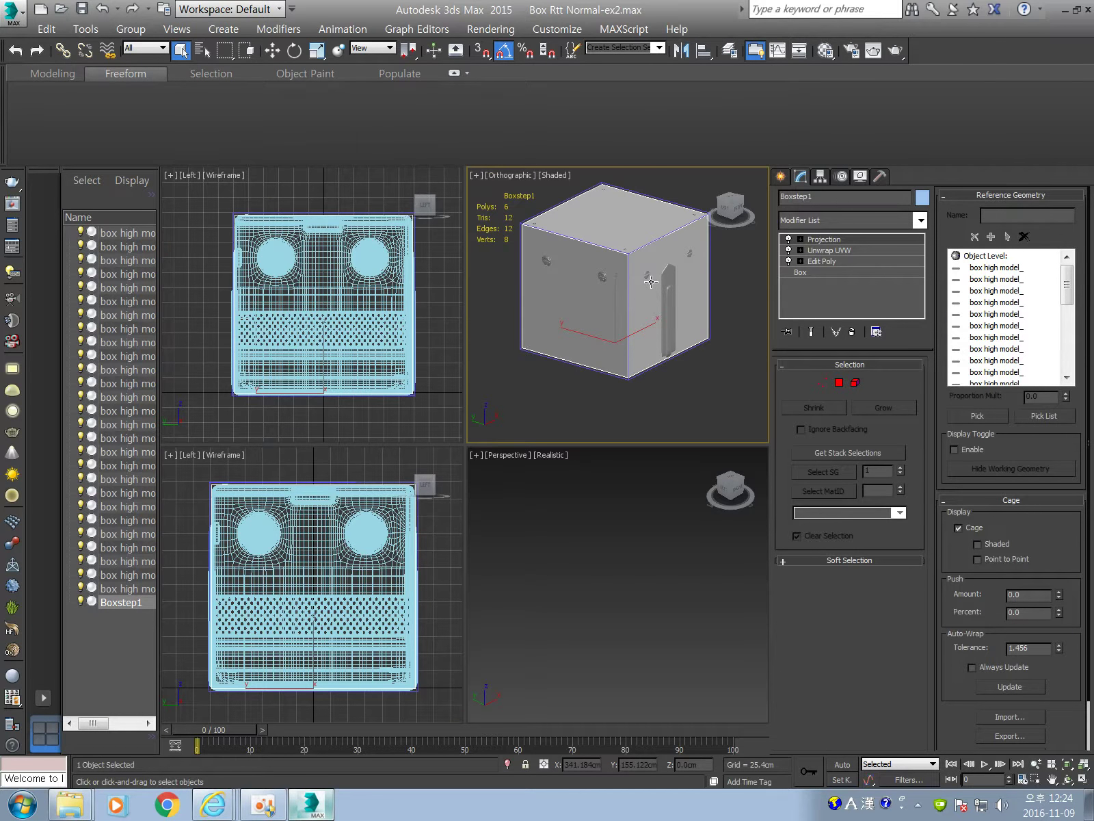
{"action": "key", "text": "m"}
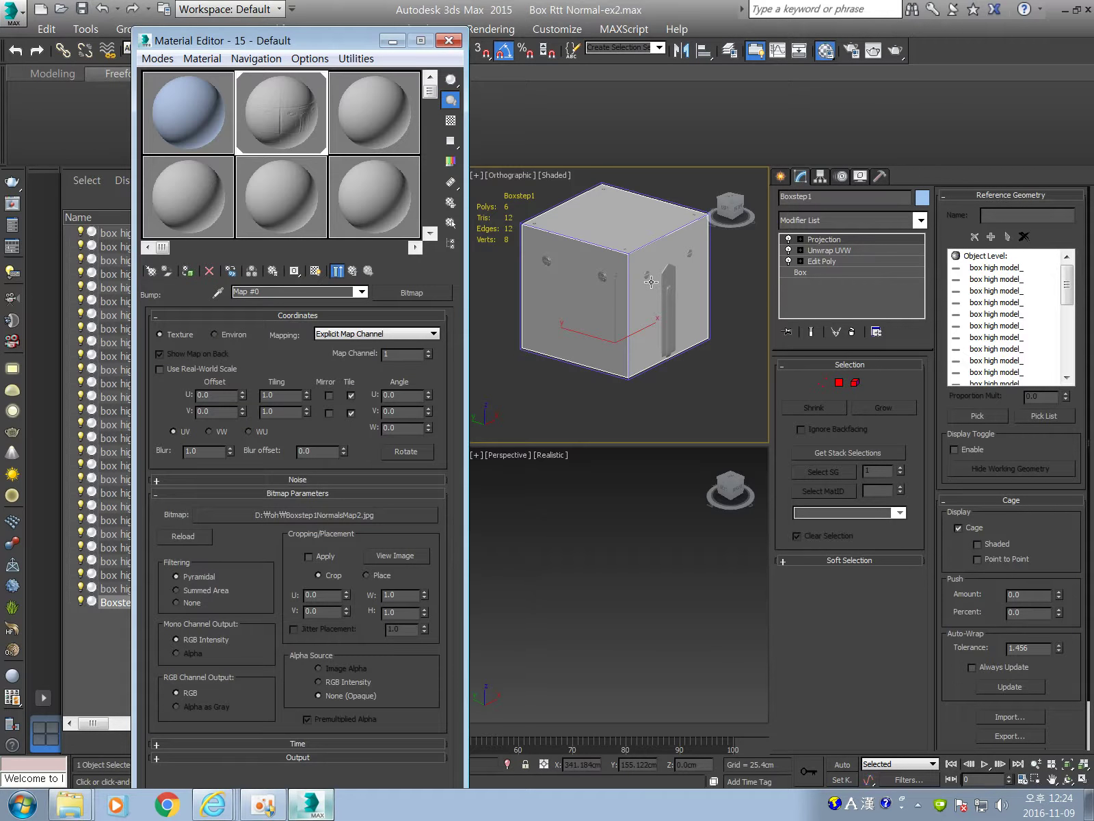
{"action": "left_click", "coordinate": [360, 109]}
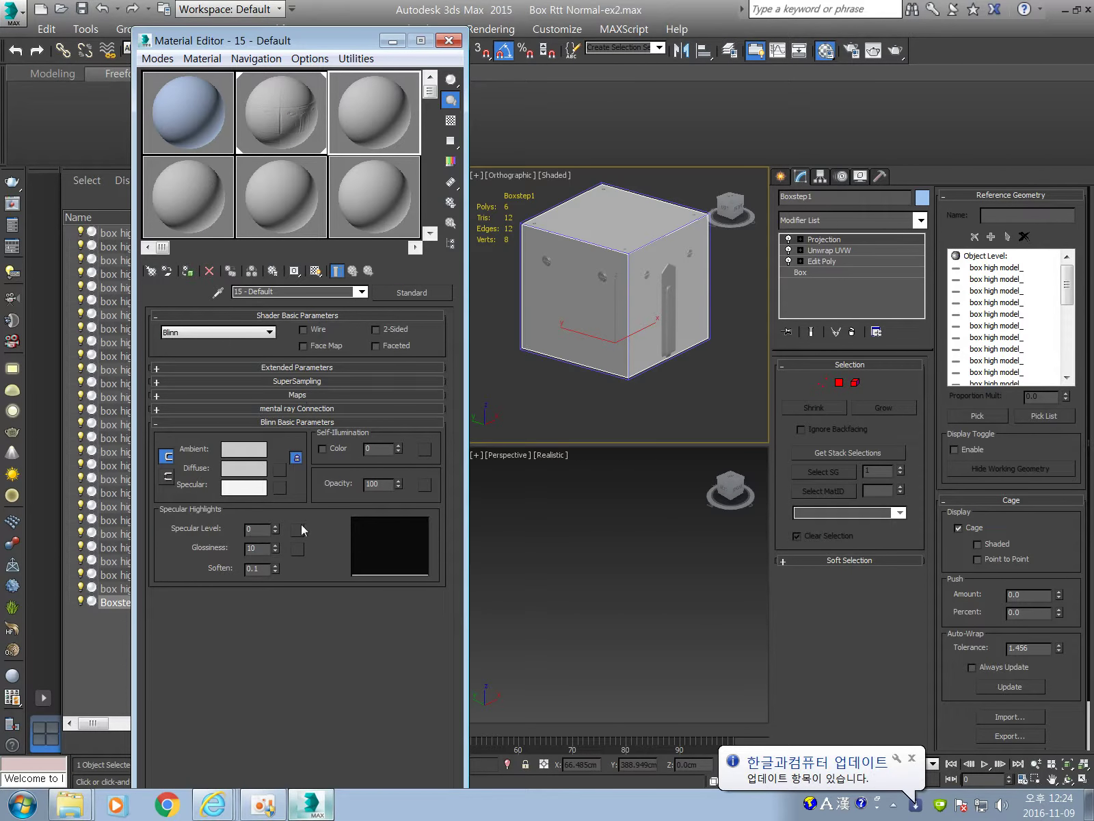
{"action": "left_click", "coordinate": [306, 395]}
{"action": "left_click", "coordinate": [158, 535]}
{"action": "type", "text": "500"}
{"action": "key", "text": "Return"}
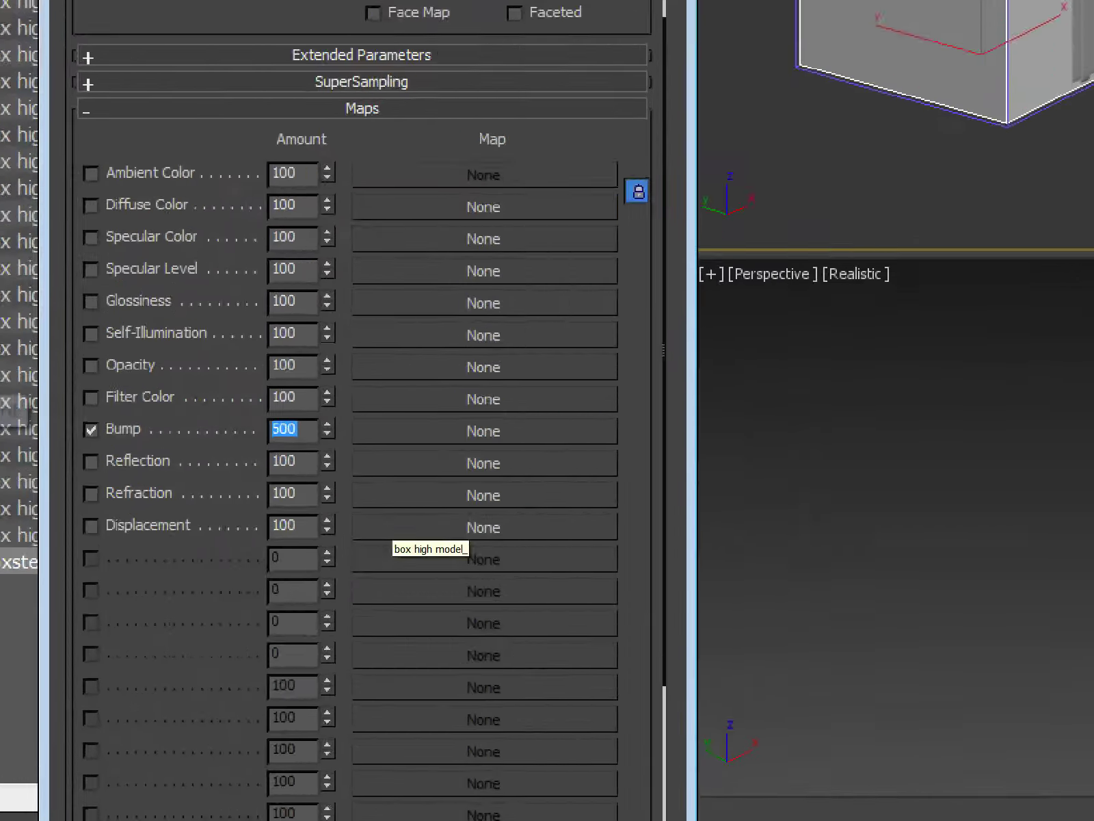
- Load Boxstep1NormalsMap3.jpg as the Bump bitmap and assign the material to Boxstep1, replacing the existing 15 - Default material
{"action": "left_click", "coordinate": [485, 430]}
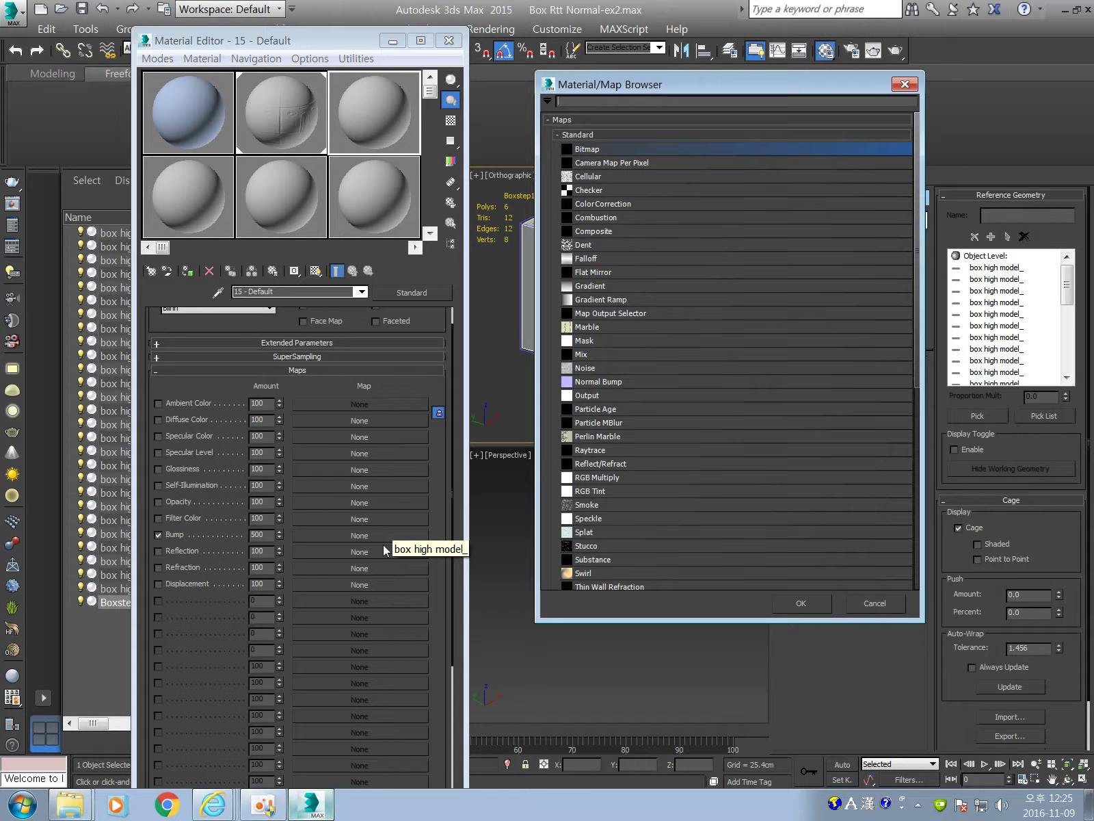
{"action": "double_click", "coordinate": [593, 149]}
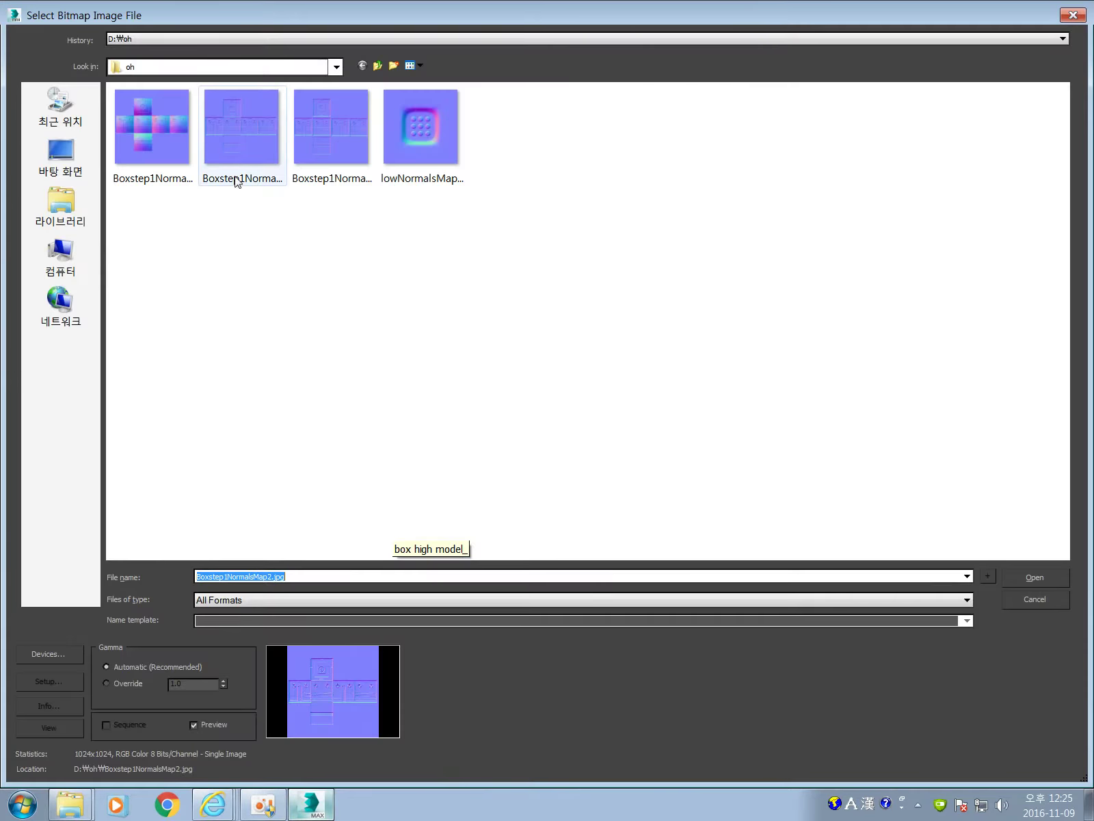
{"action": "left_click", "coordinate": [305, 147]}
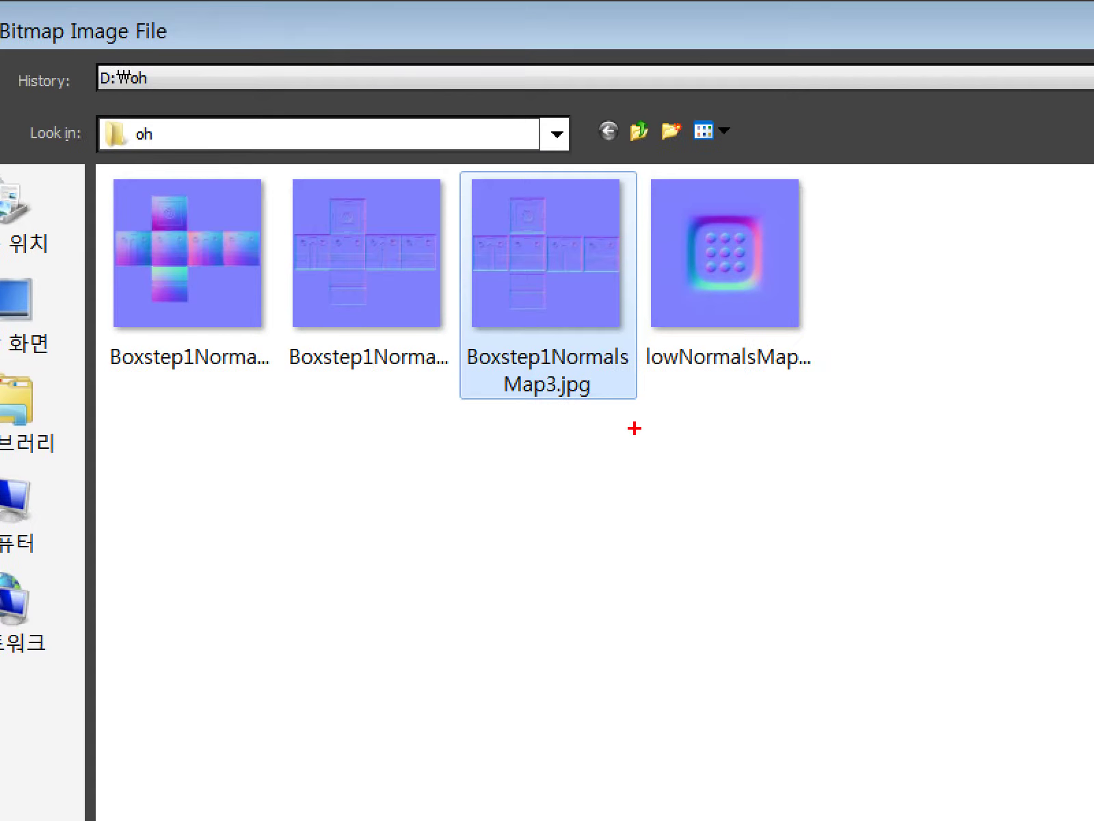
{"action": "mouse_move", "coordinate": [347, 207]}
{"action": "left_mouse_down"}
{"action": "mouse_move", "coordinate": [479, 18]}
{"action": "mouse_move", "coordinate": [435, 93]}
{"action": "left_mouse_up"}
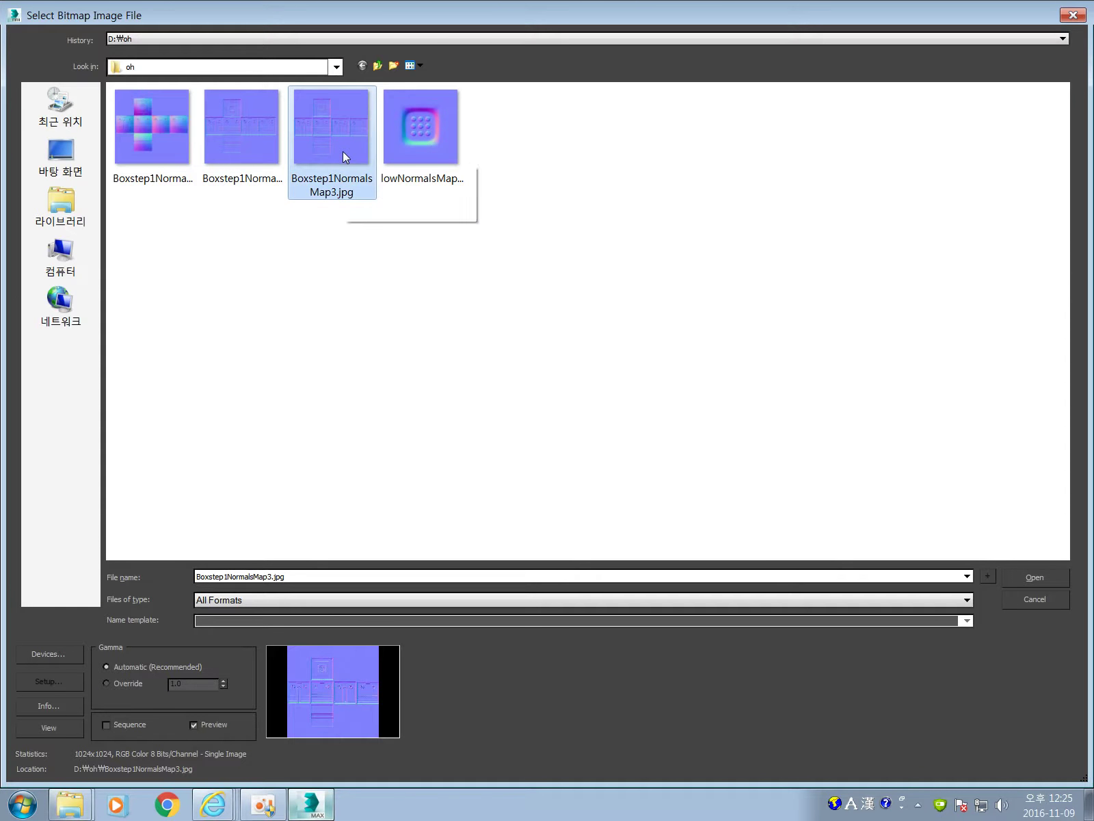
{"action": "left_click", "coordinate": [1040, 577]}
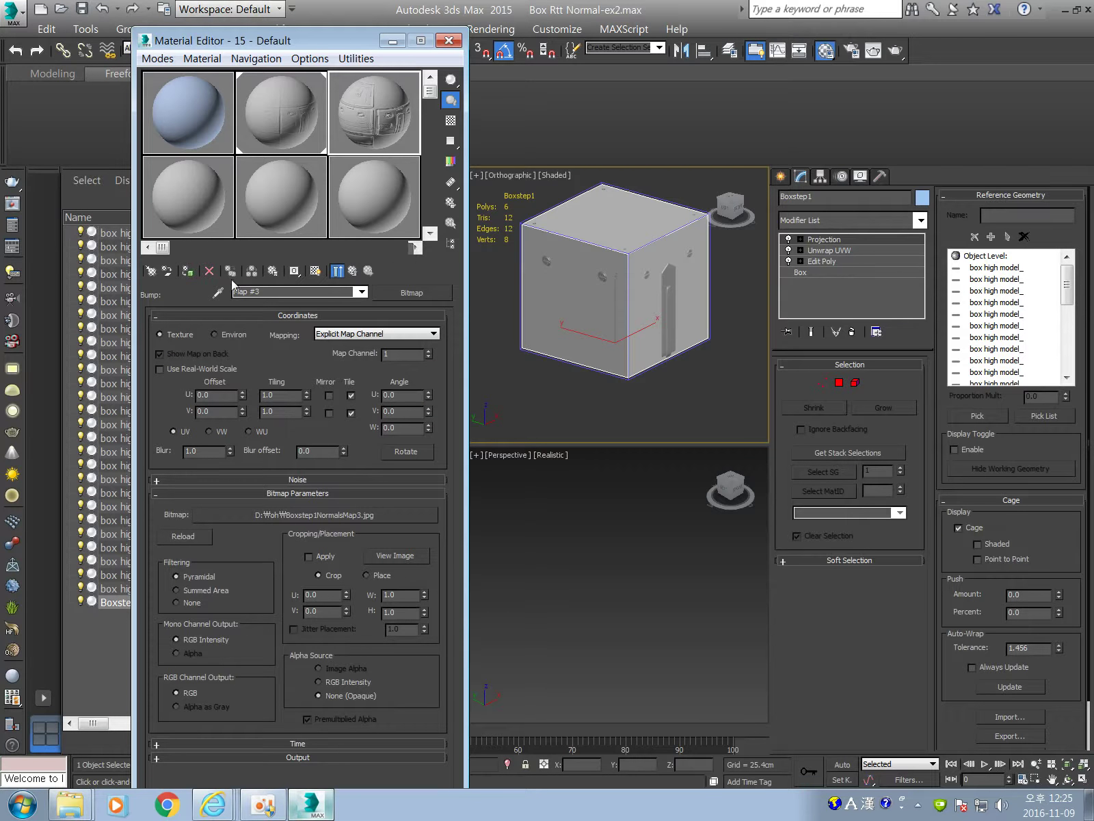
{"action": "left_click", "coordinate": [187, 270]}
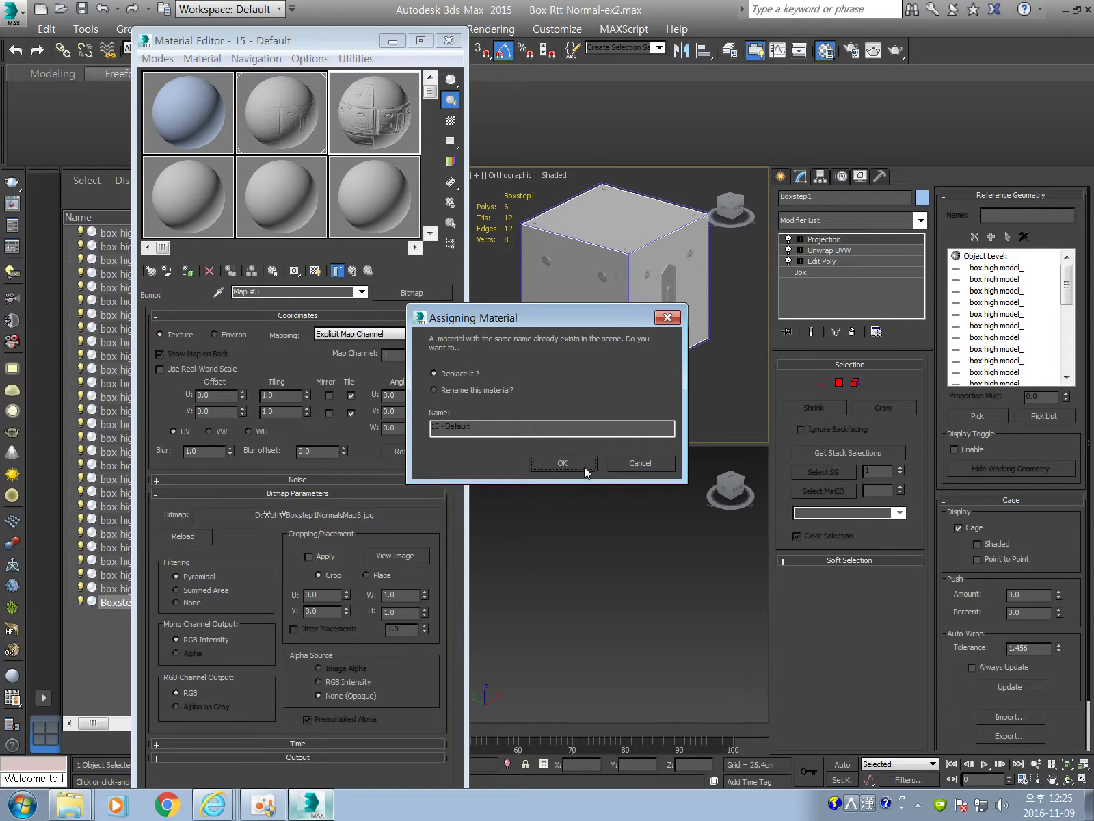
{"action": "left_click", "coordinate": [584, 466]}
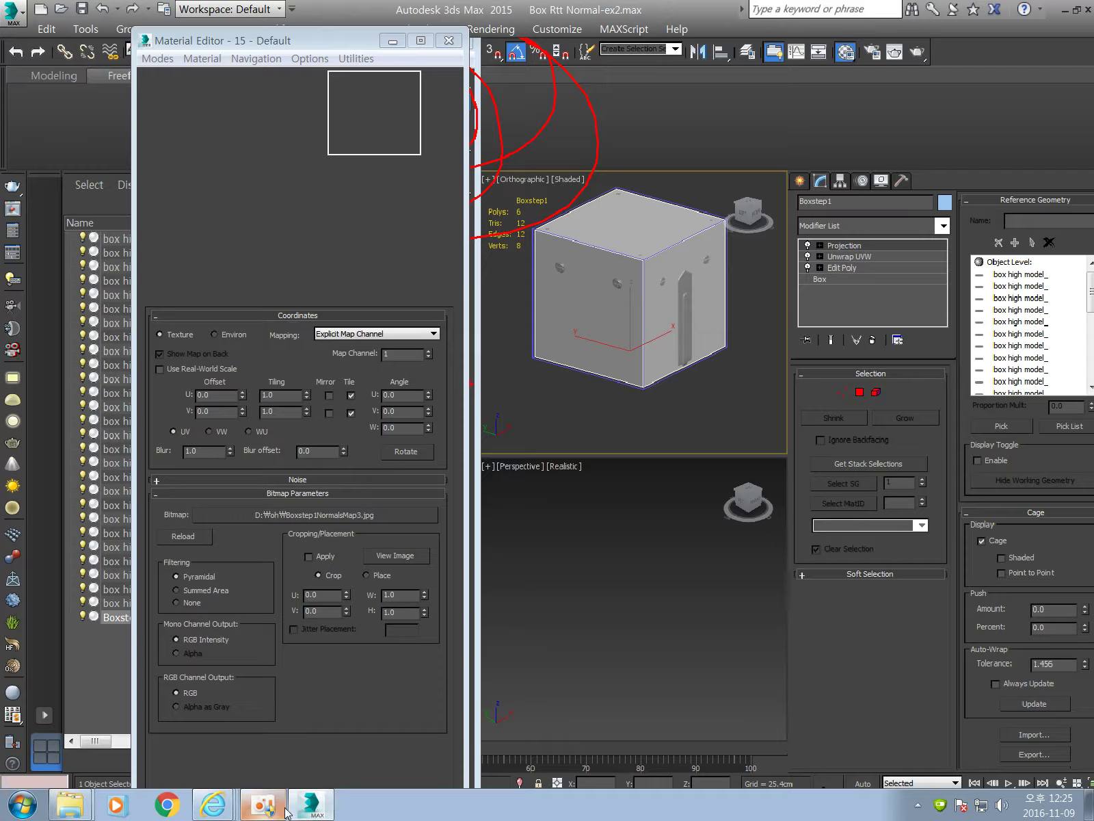
- Close the Boxstep1NormalsMap3.jpg image and minimize the oh folder window to return to 3ds Max
{"action": "left_click", "coordinate": [264, 805]}
{"action": "left_click", "coordinate": [672, 456]}
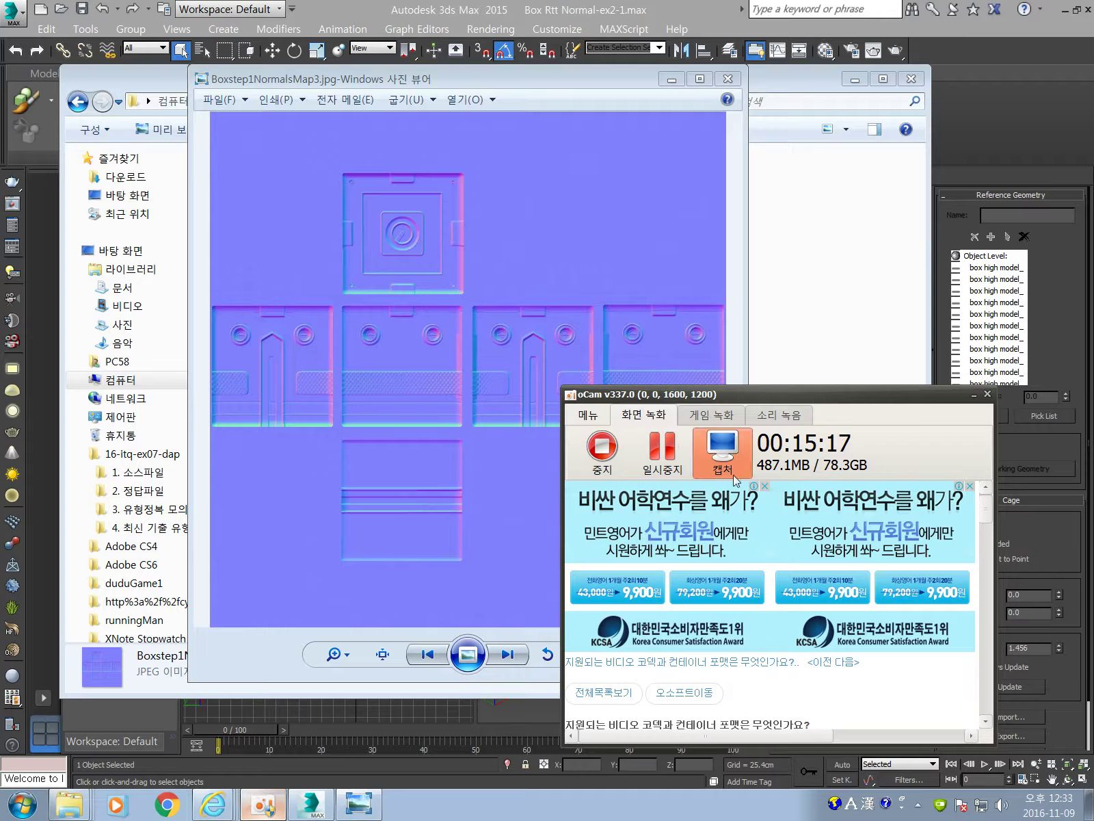
{"action": "left_click", "coordinate": [974, 397]}
{"action": "left_click", "coordinate": [727, 79]}
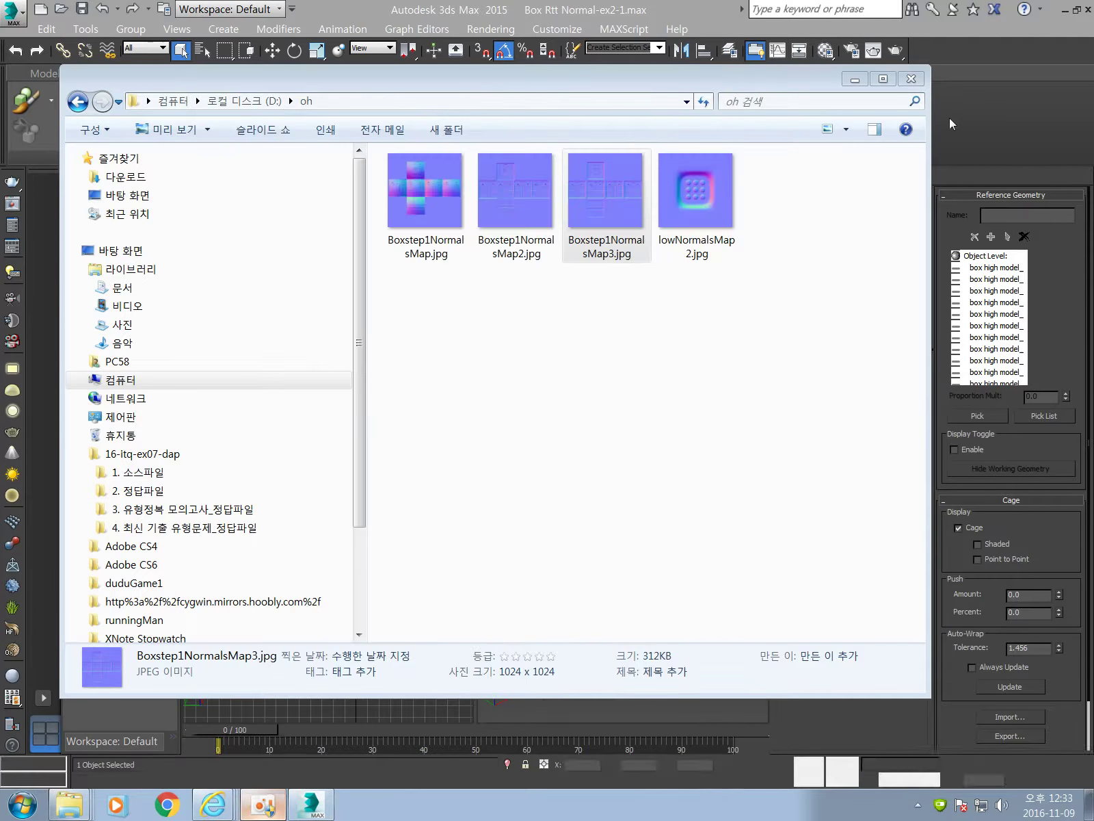
{"action": "left_click", "coordinate": [855, 79]}
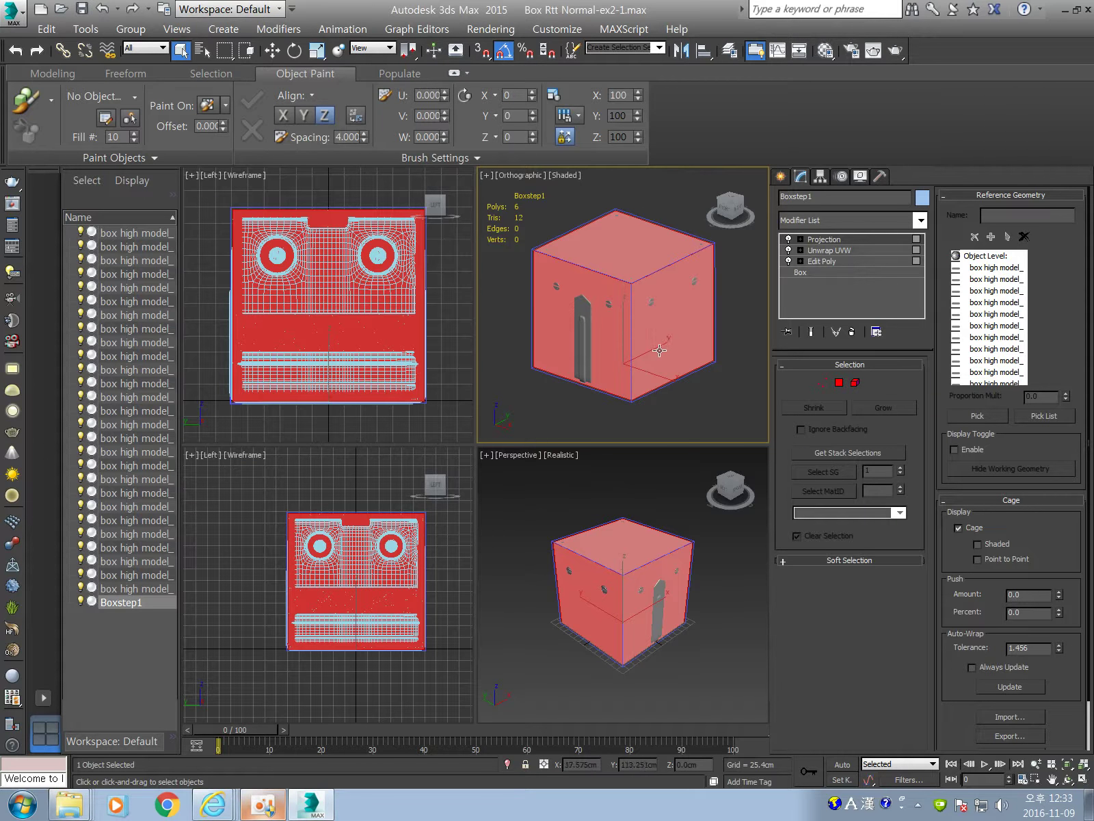
- Exit polygon selection in Boxstep1's Edit Poly modifier and select the whole box again
{"action": "left_click", "coordinate": [716, 398]}
{"action": "left_click", "coordinate": [628, 312]}
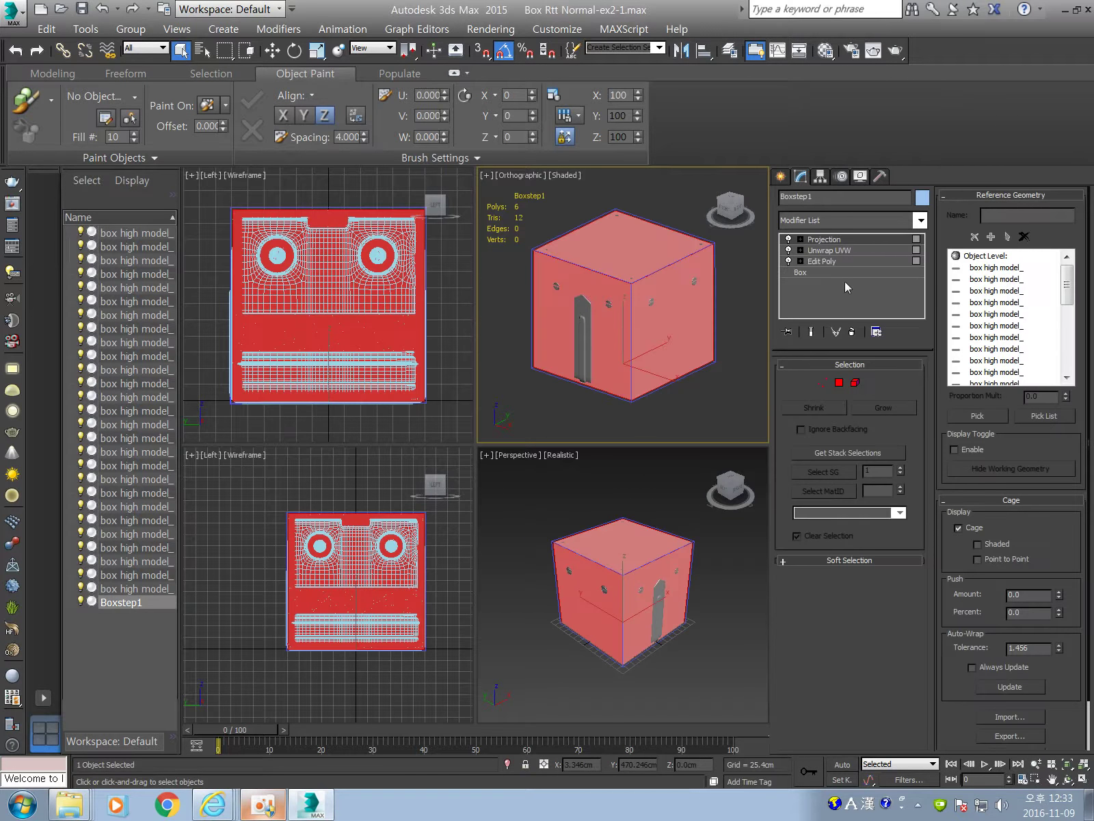
{"action": "left_click", "coordinate": [843, 261]}
{"action": "key", "text": "Return"}
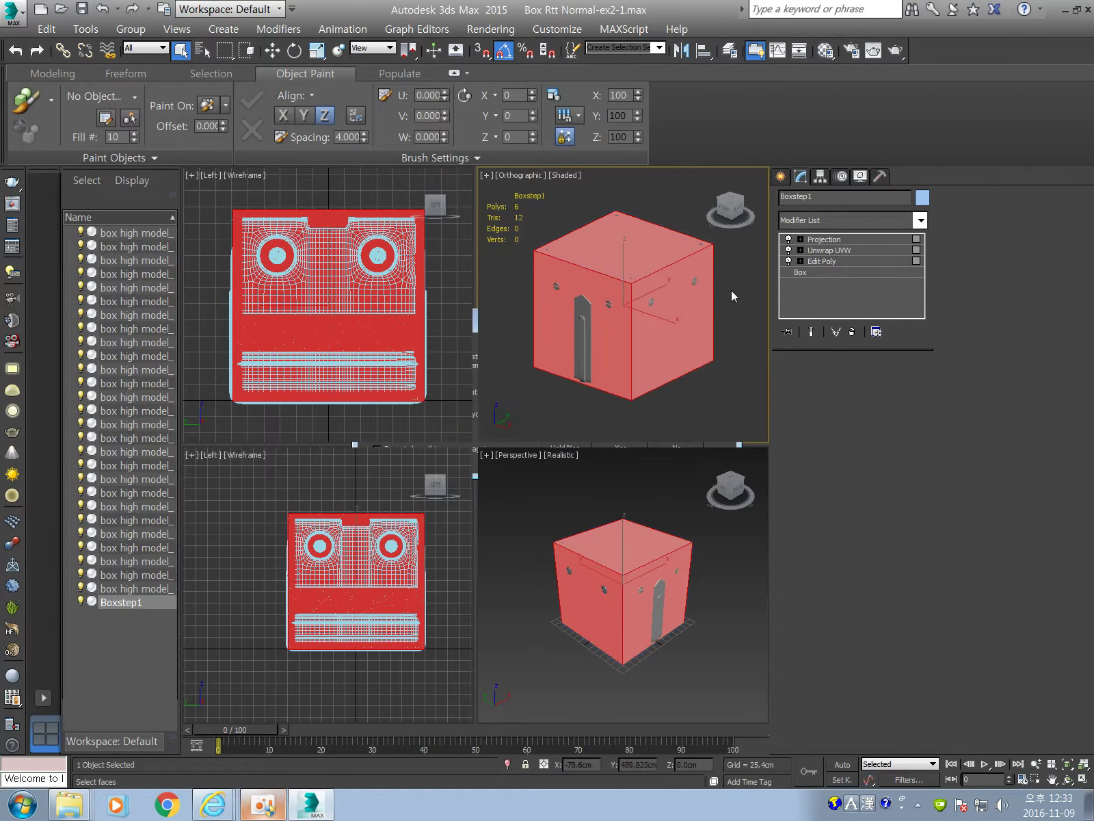
{"action": "left_click", "coordinate": [848, 490]}
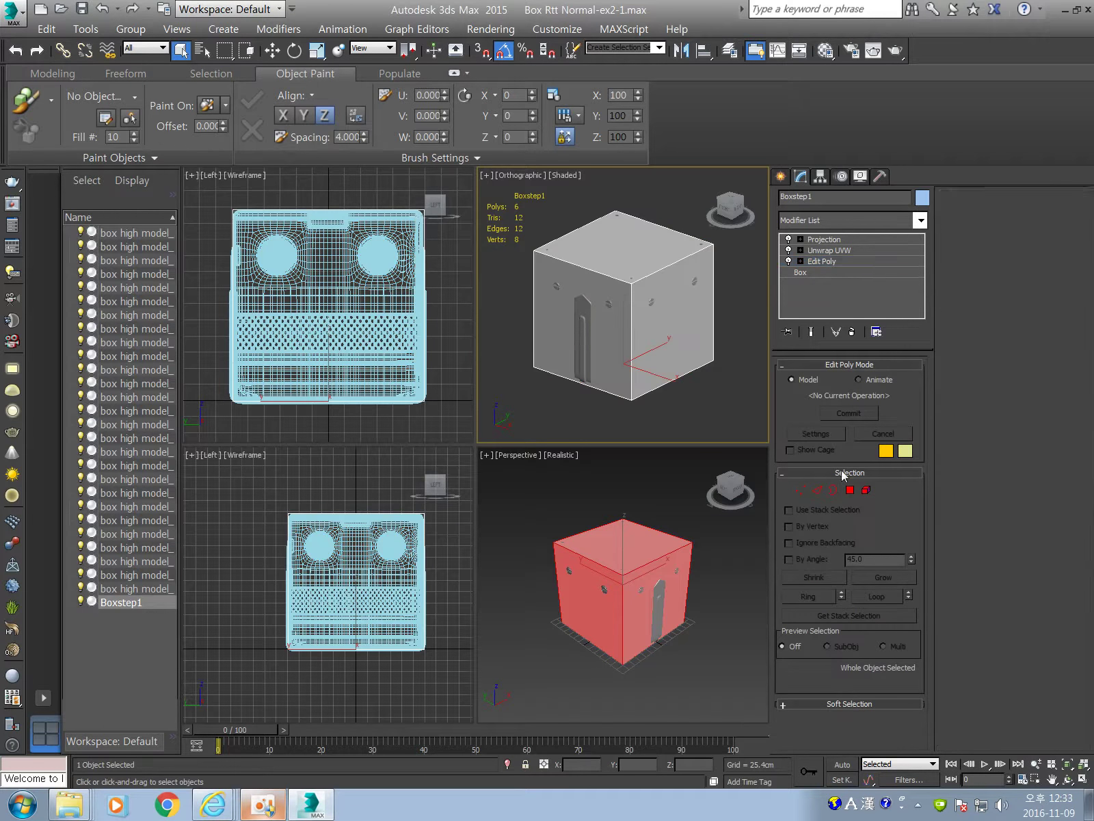
{"action": "left_click", "coordinate": [609, 313]}
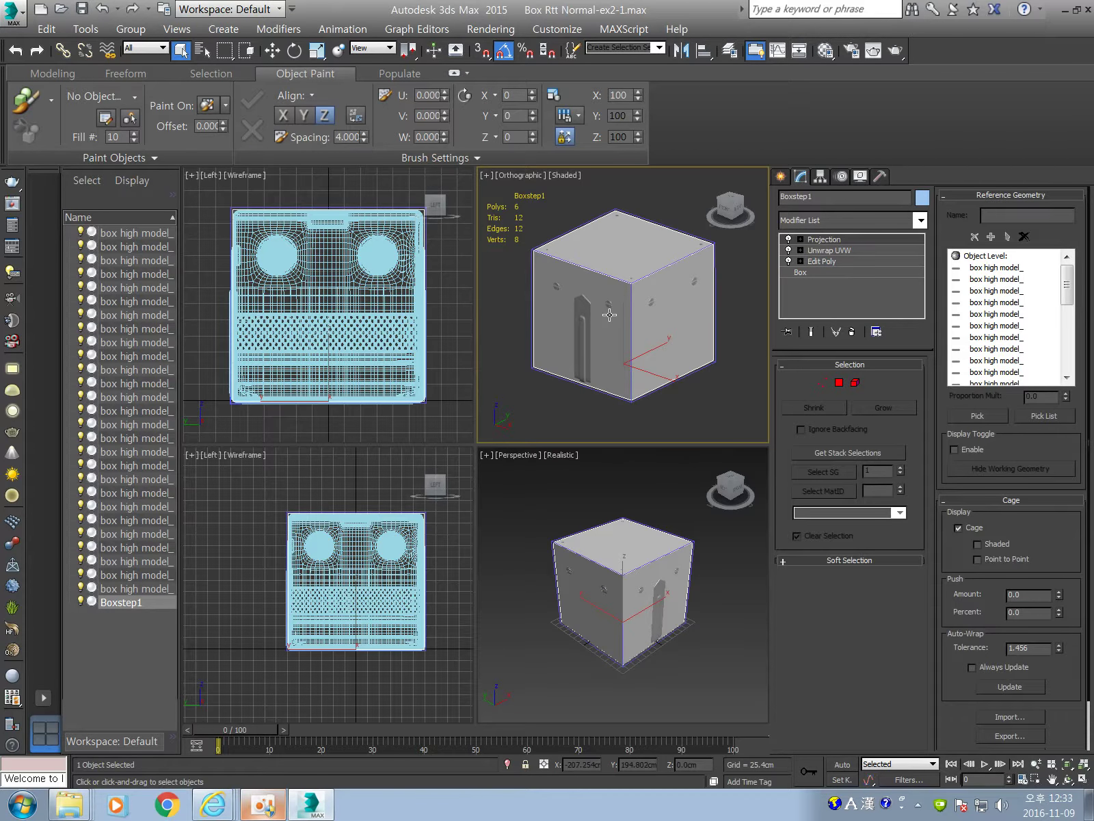
- Choose the unused third sample material in the Material Editor and enable its Bump map with an amount of 100
{"action": "key", "text": "m"}
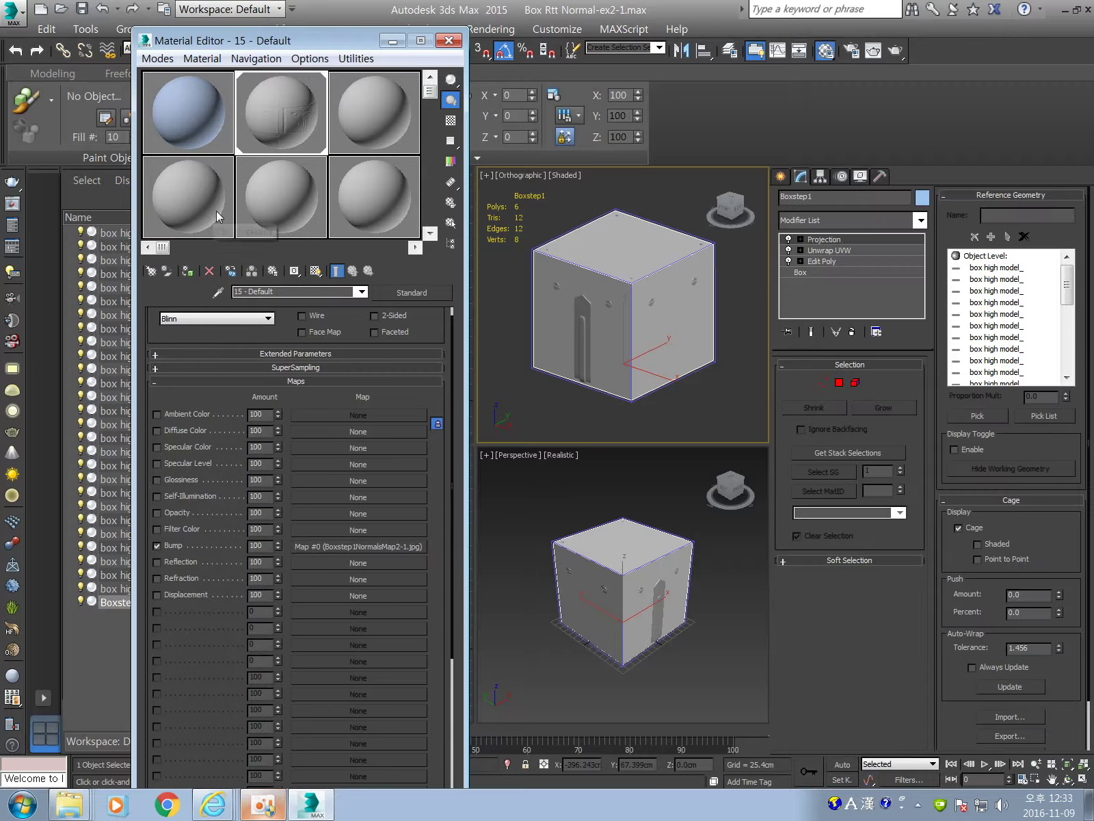
{"action": "left_click", "coordinate": [351, 120]}
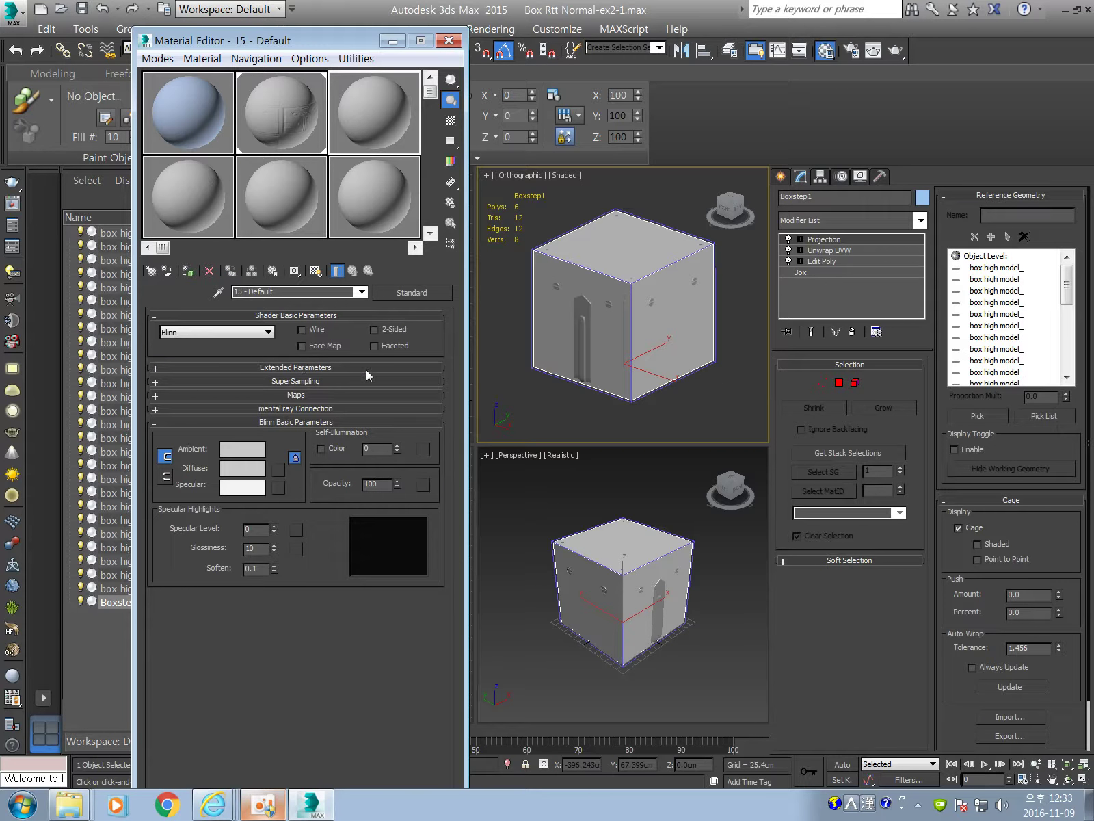
{"action": "left_click_drag", "start_coordinate": [316, 41], "coordinate": [382, 28]}
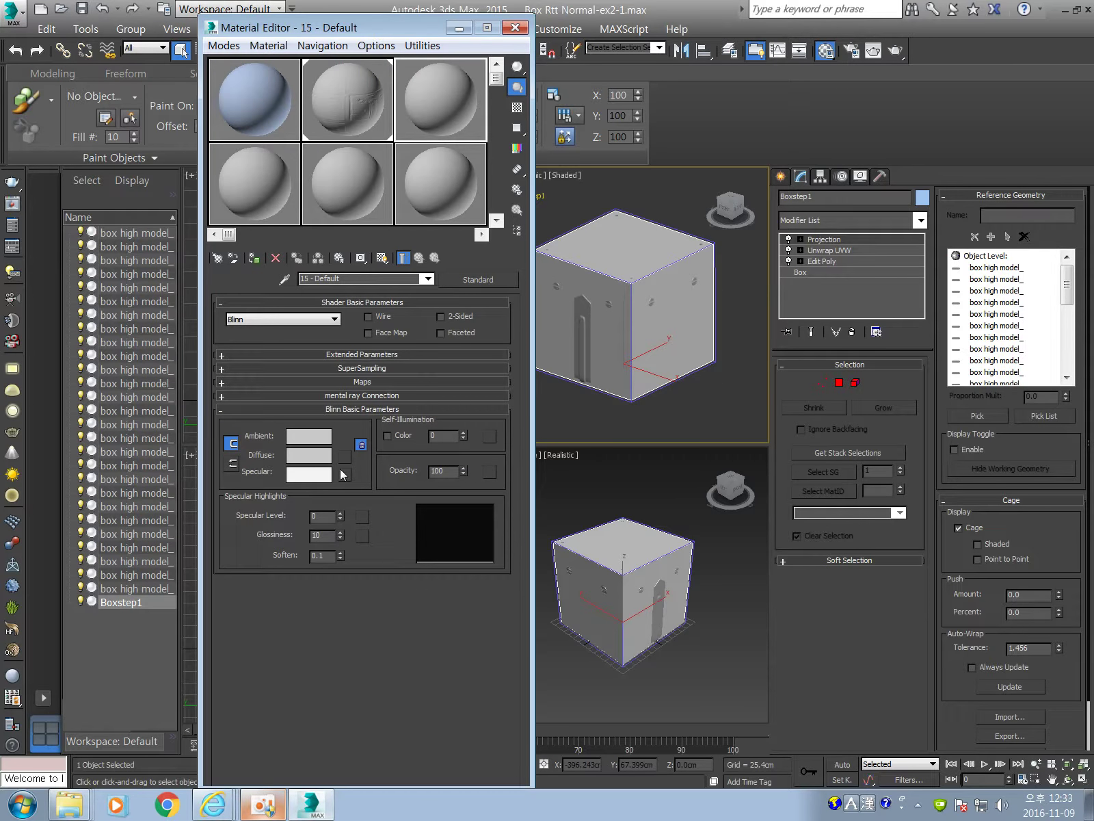
{"action": "left_click", "coordinate": [370, 382]}
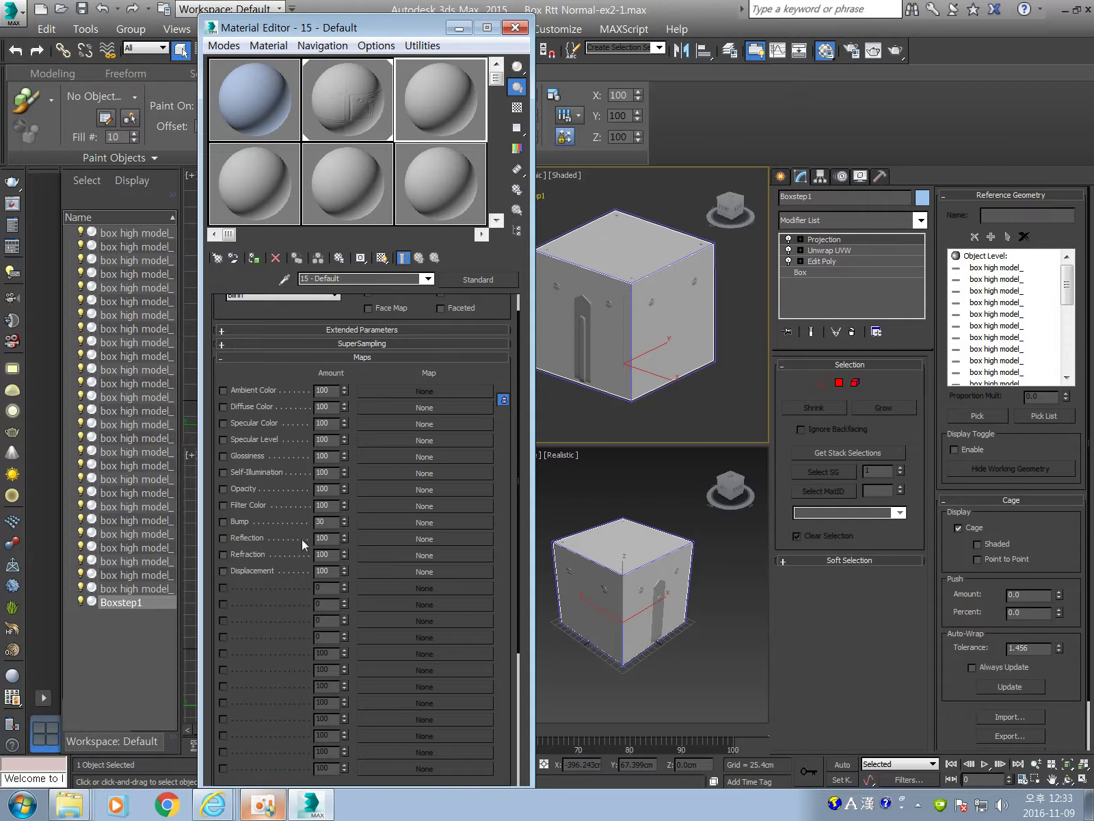
{"action": "left_click", "coordinate": [223, 521]}
{"action": "double_click", "coordinate": [322, 521]}
- Load Boxstep1NormalsMap3.jpg from the D:\oh folder as the Bump map's bitmap
{"action": "left_click", "coordinate": [428, 524]}
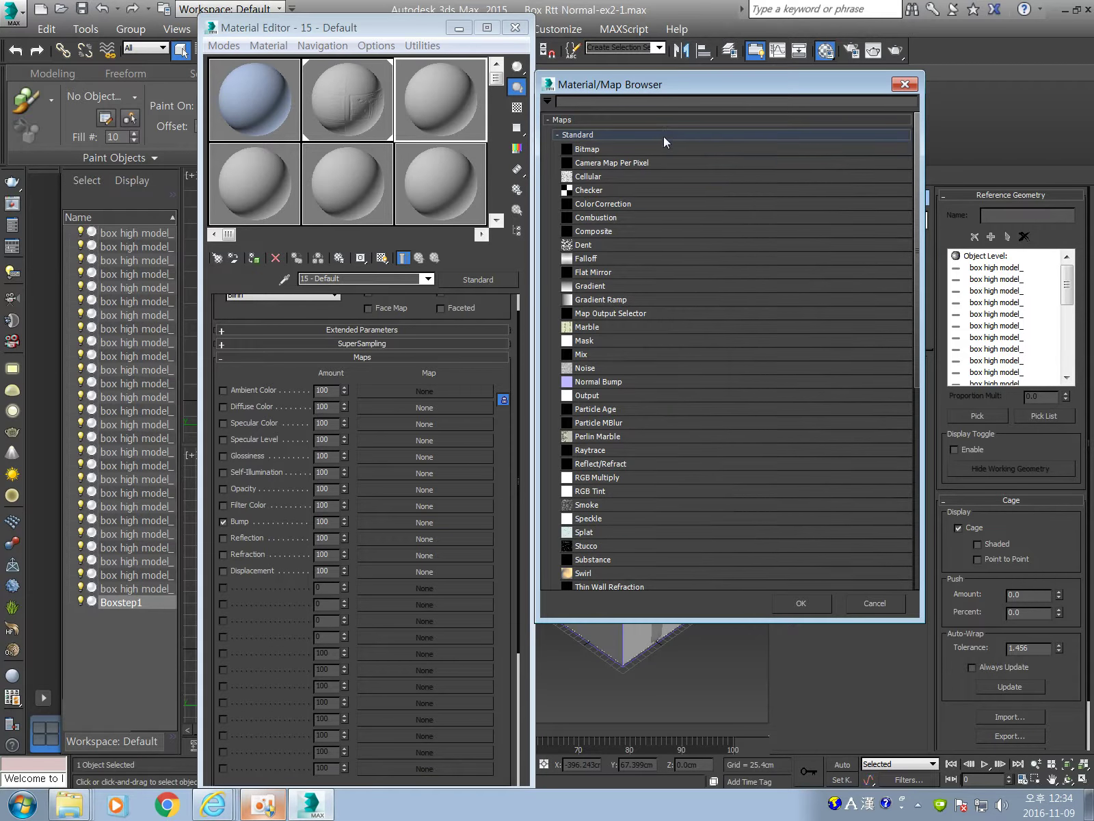
{"action": "double_click", "coordinate": [664, 145]}
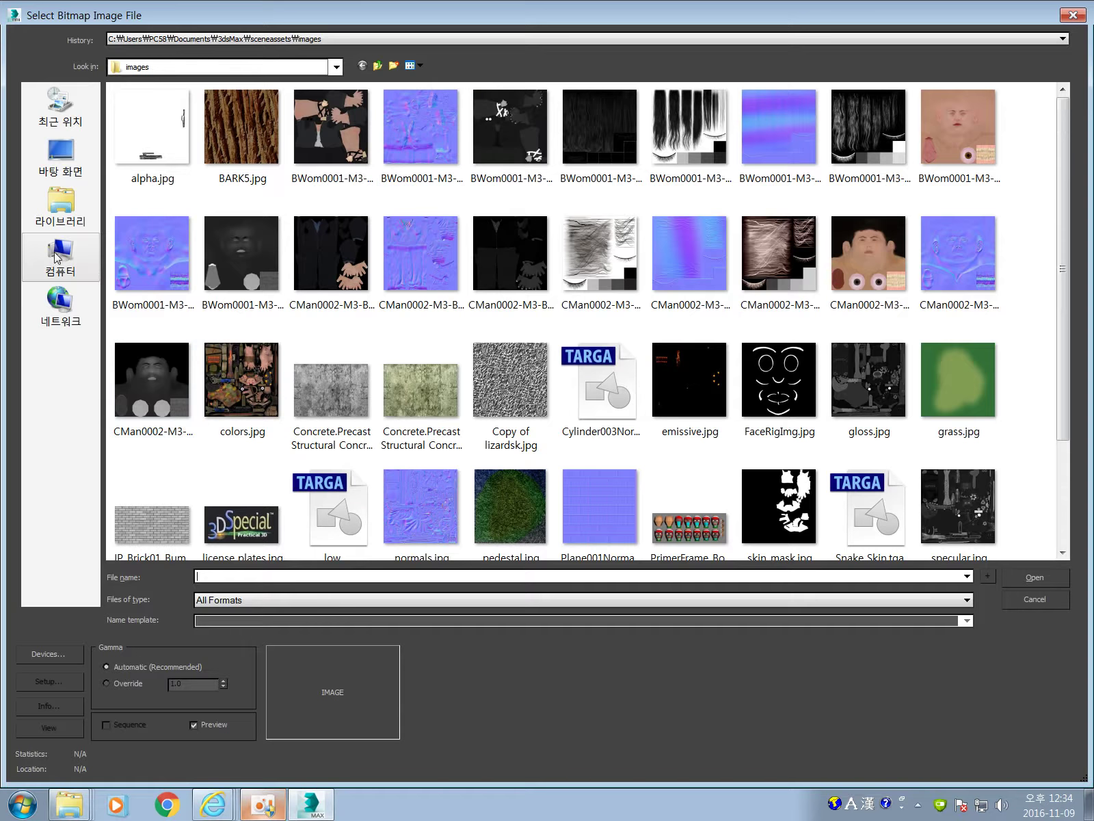
{"action": "left_click", "coordinate": [57, 256]}
{"action": "double_click", "coordinate": [383, 139]}
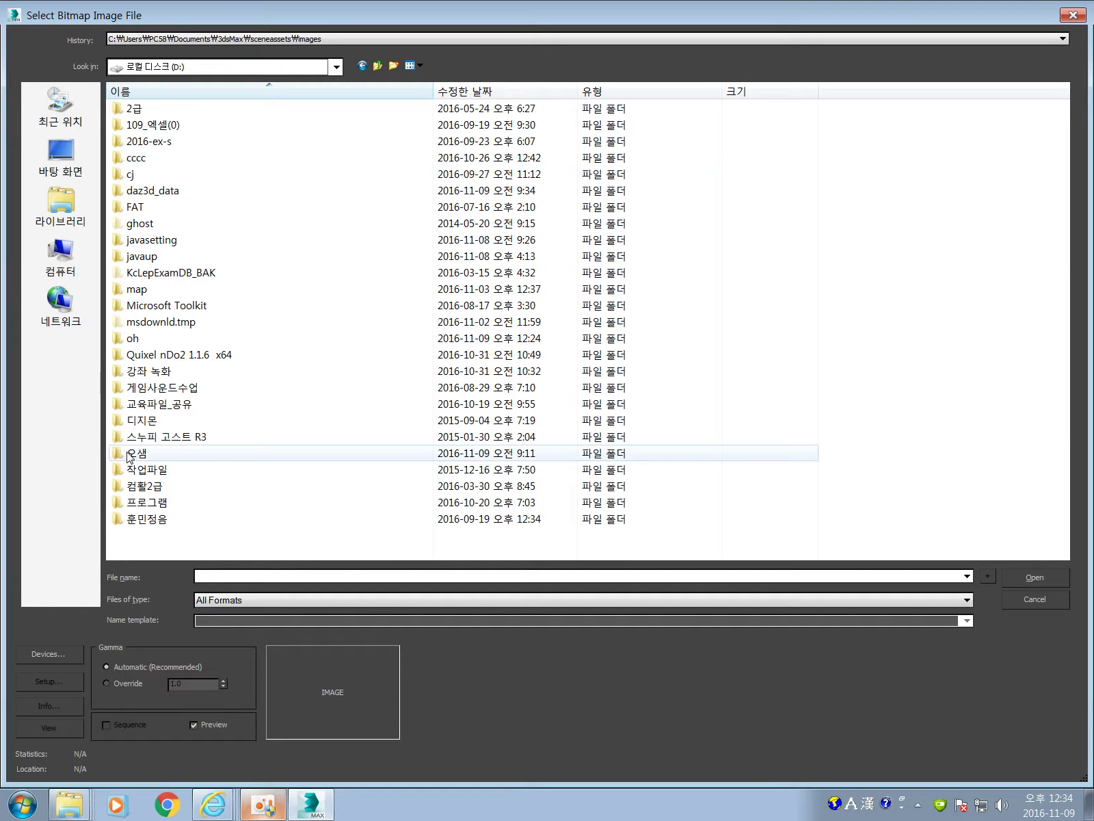
{"action": "double_click", "coordinate": [133, 338]}
{"action": "left_click", "coordinate": [323, 136]}
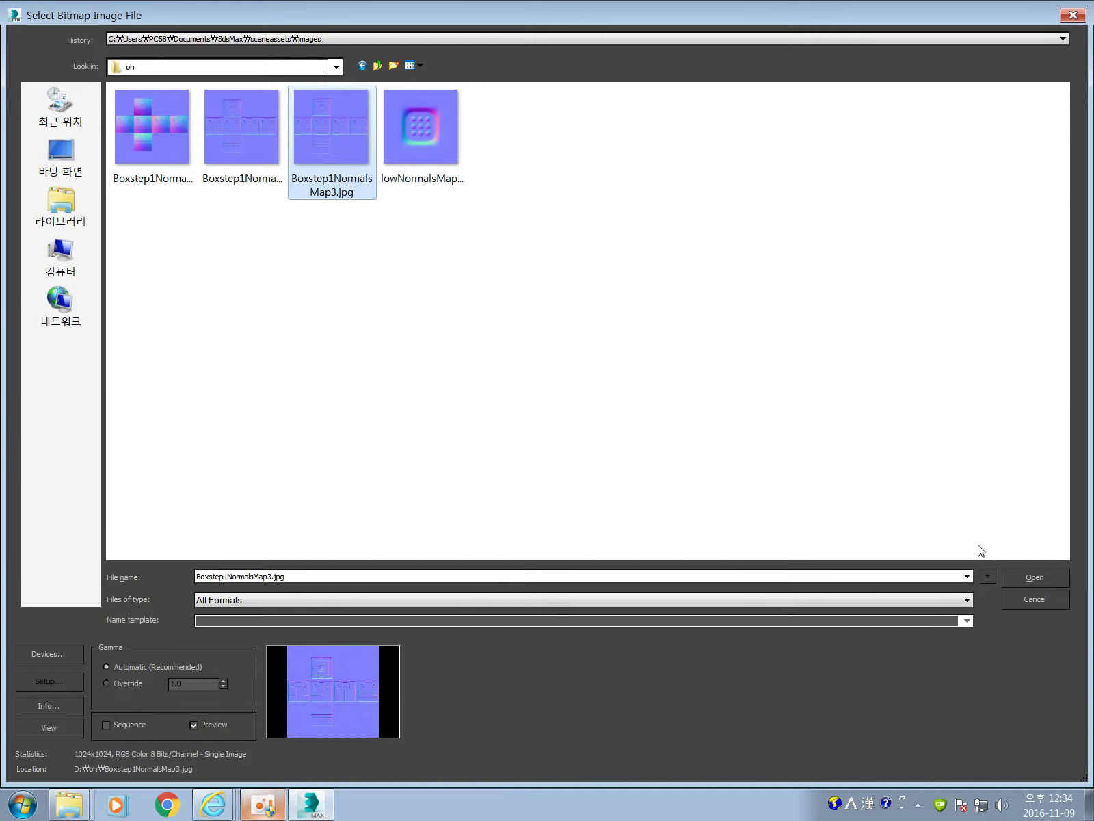
{"action": "left_click", "coordinate": [1035, 577]}
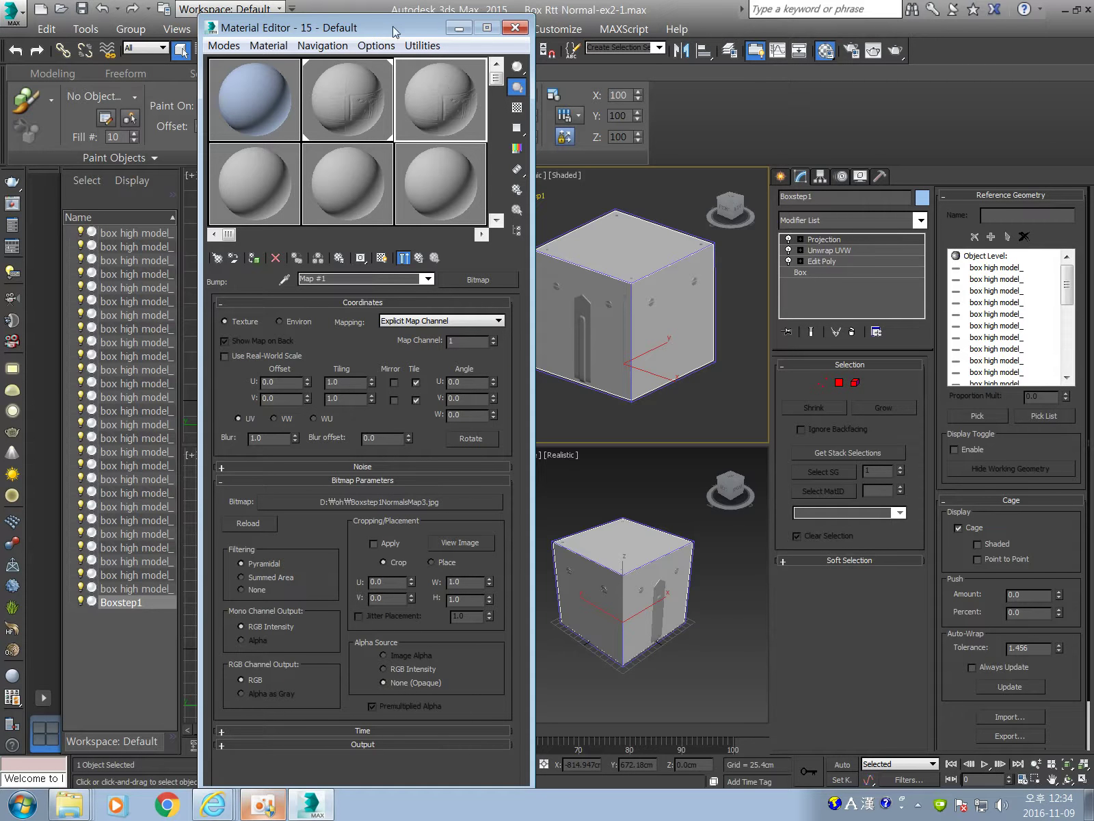
- Assign the material to Boxstep1, replacing the existing material named 15 - Default
{"action": "left_click_drag", "start_coordinate": [410, 28], "coordinate": [361, 16]}
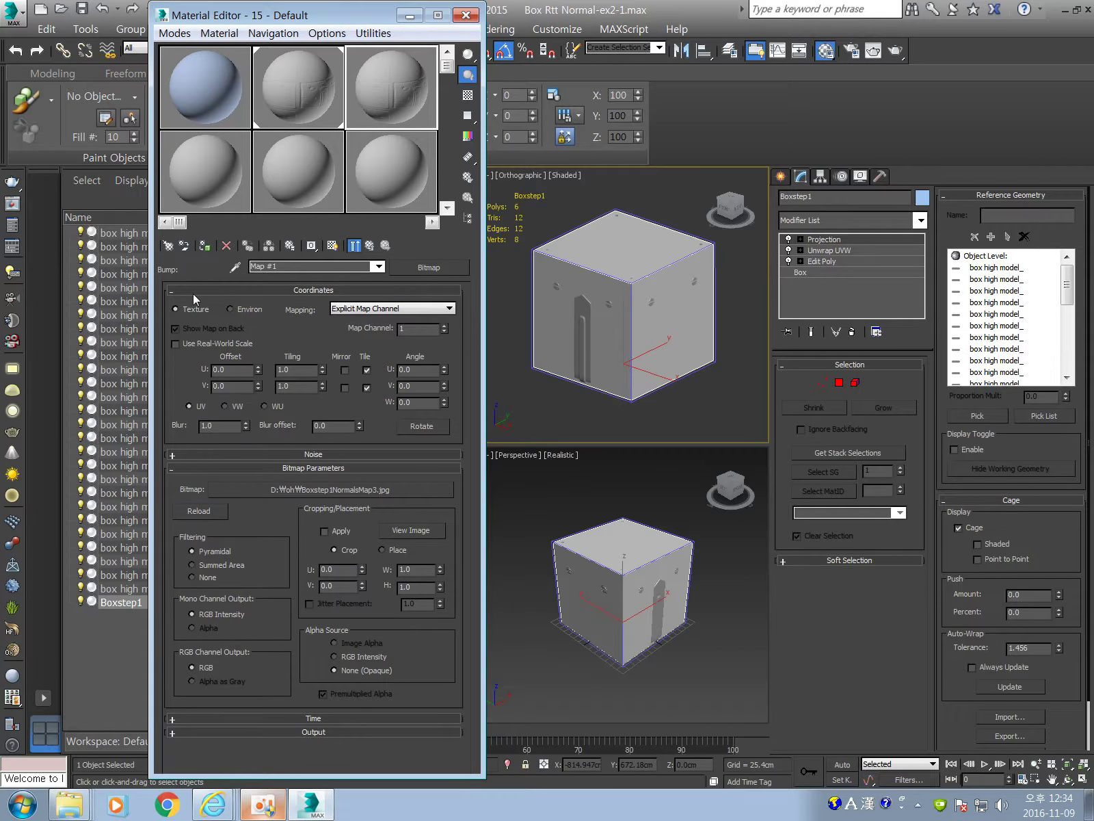
{"action": "left_click", "coordinate": [204, 245]}
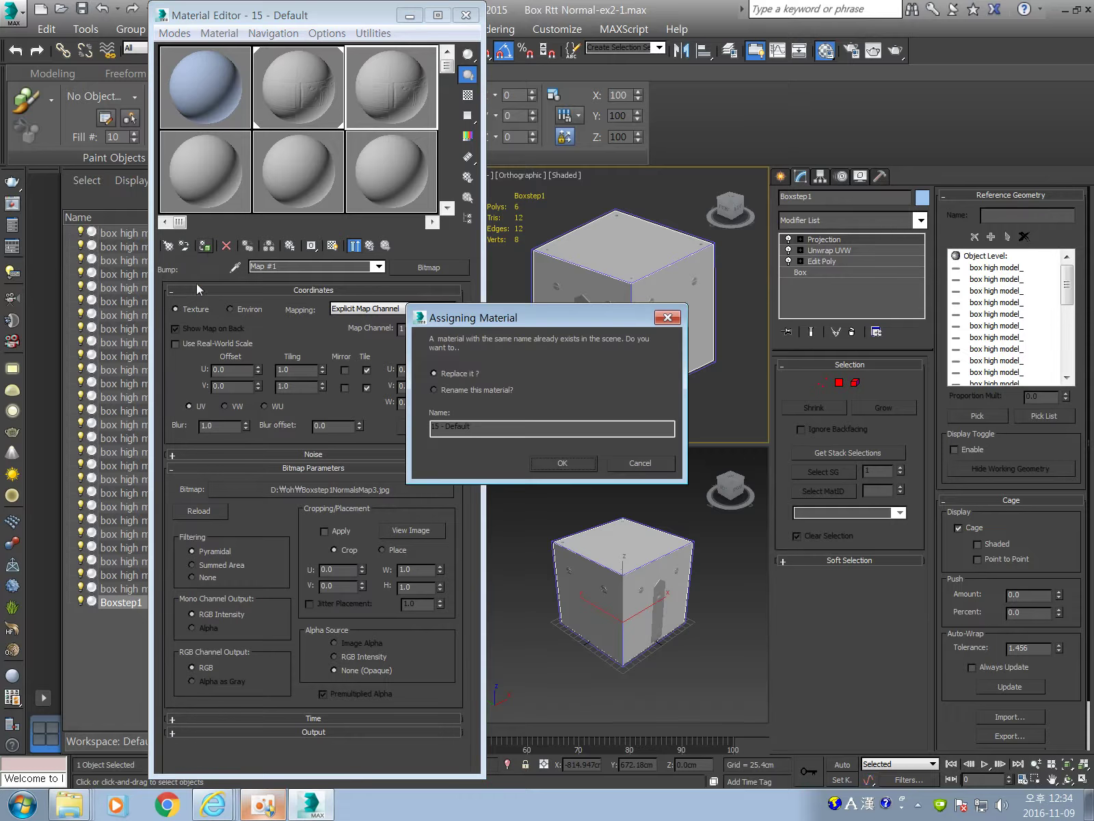
{"action": "left_click", "coordinate": [561, 468]}
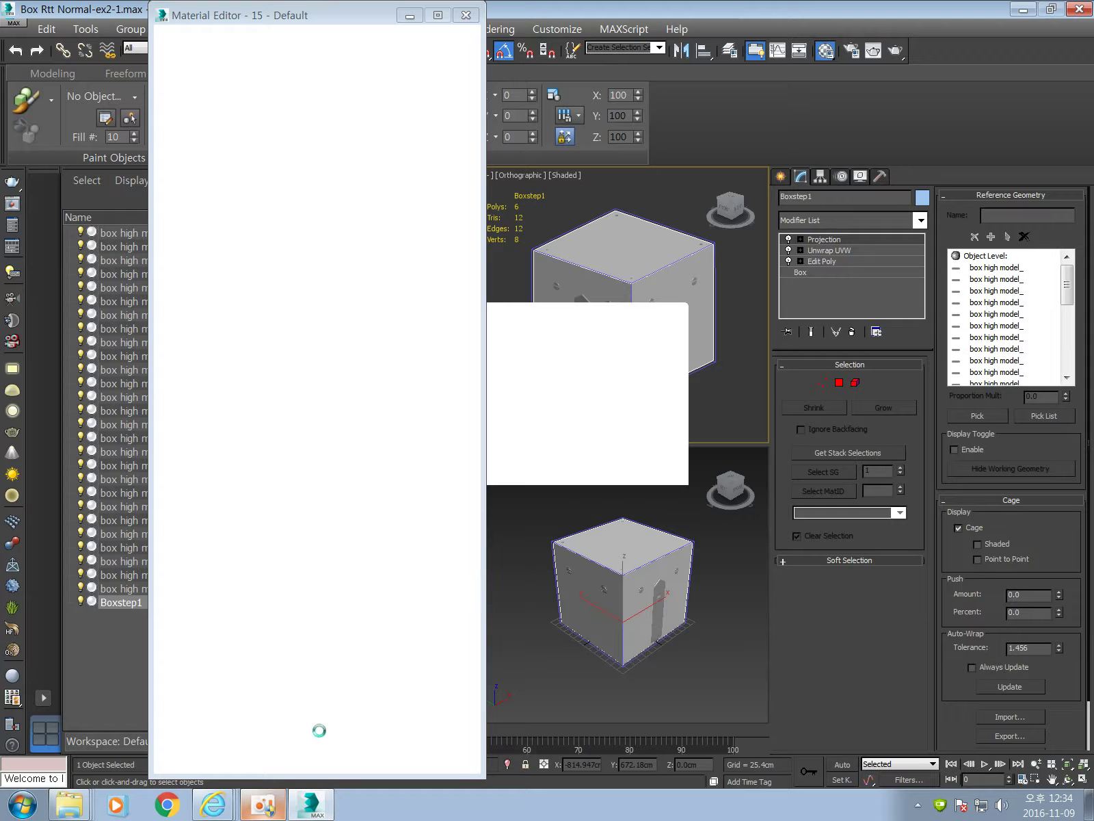
- Bring the first box render forward in Windows Photo Viewer to compare it with the other two renders
{"action": "mouse_move", "coordinate": [231, 810]}
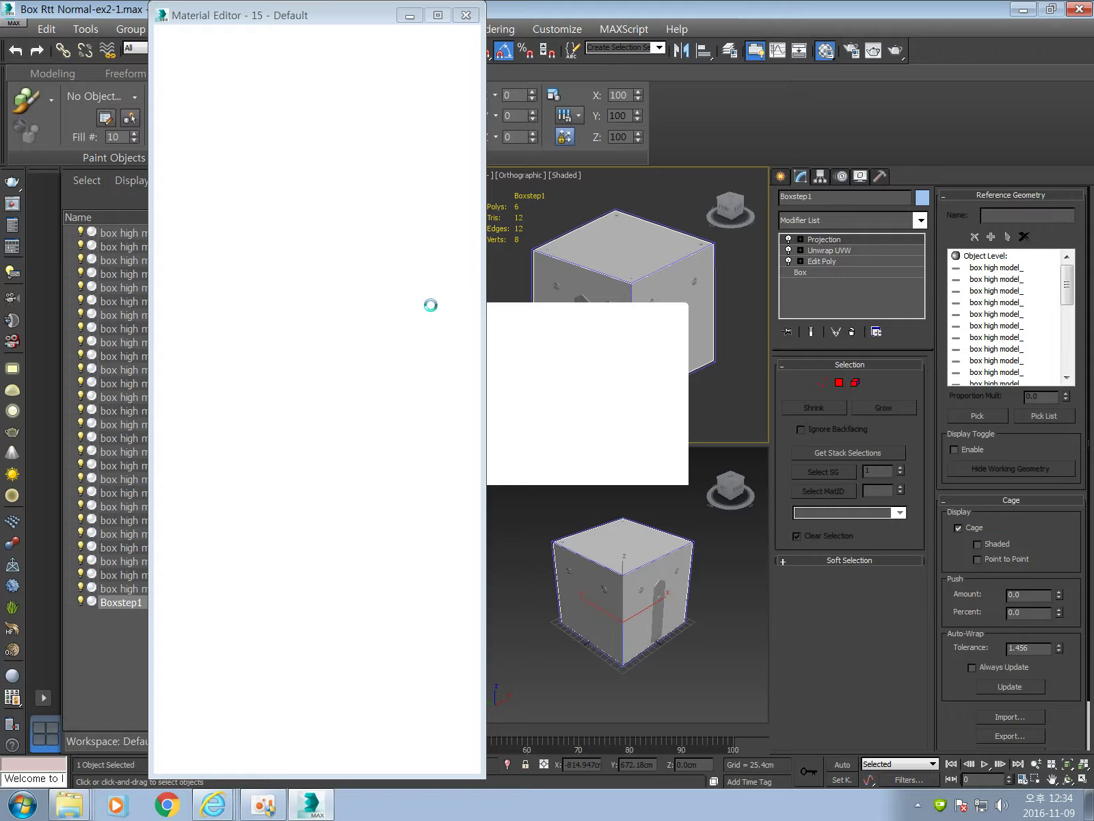
{"action": "left_click", "coordinate": [266, 805]}
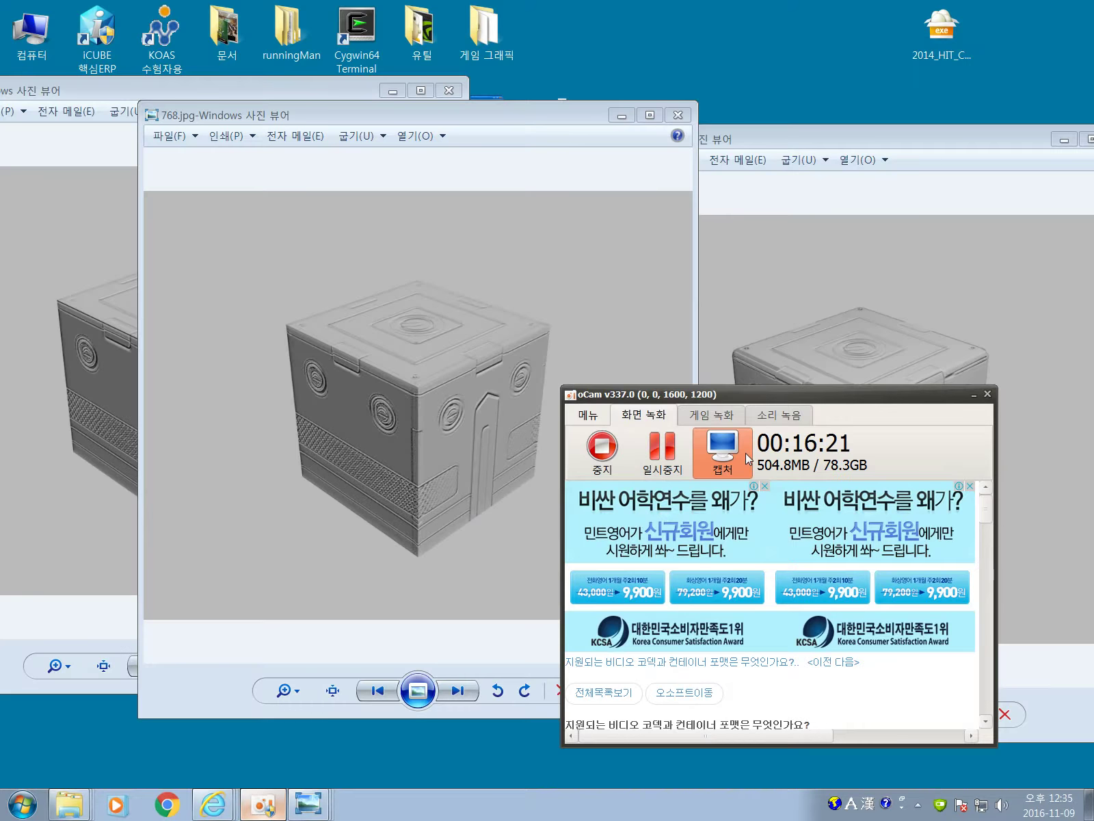
{"action": "left_click", "coordinate": [974, 395]}
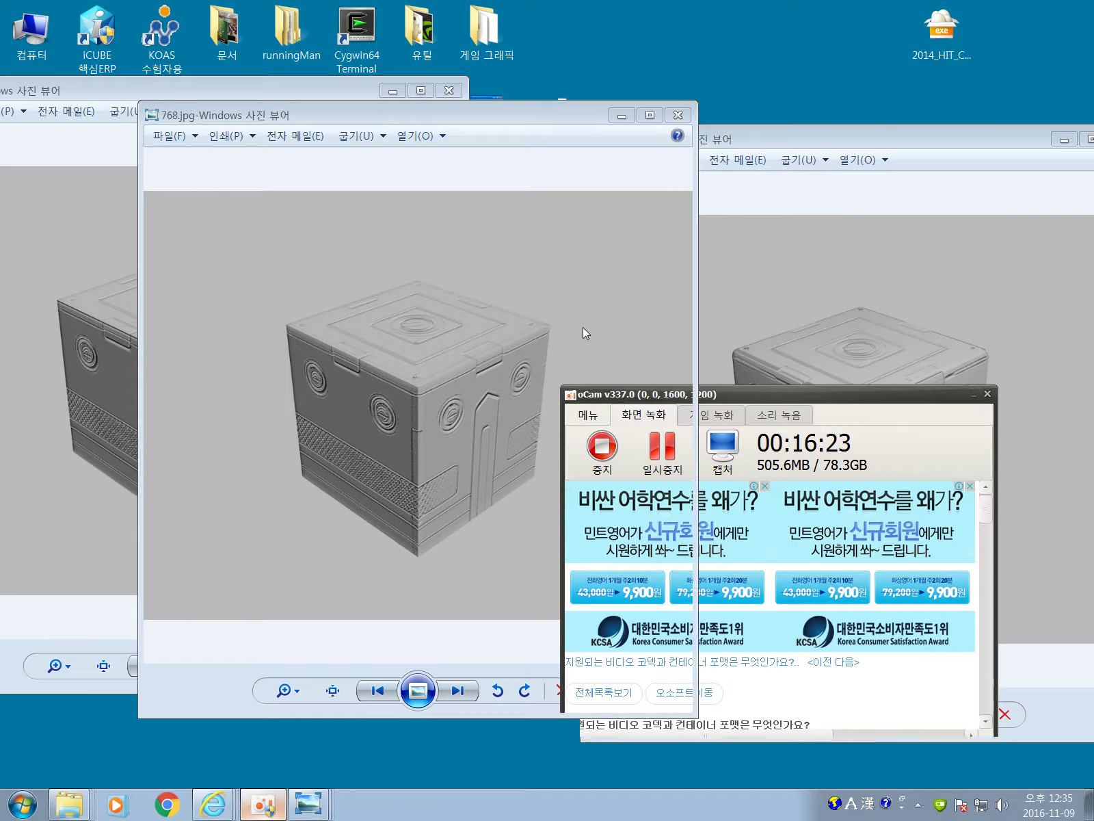
{"action": "left_click", "coordinate": [86, 239]}
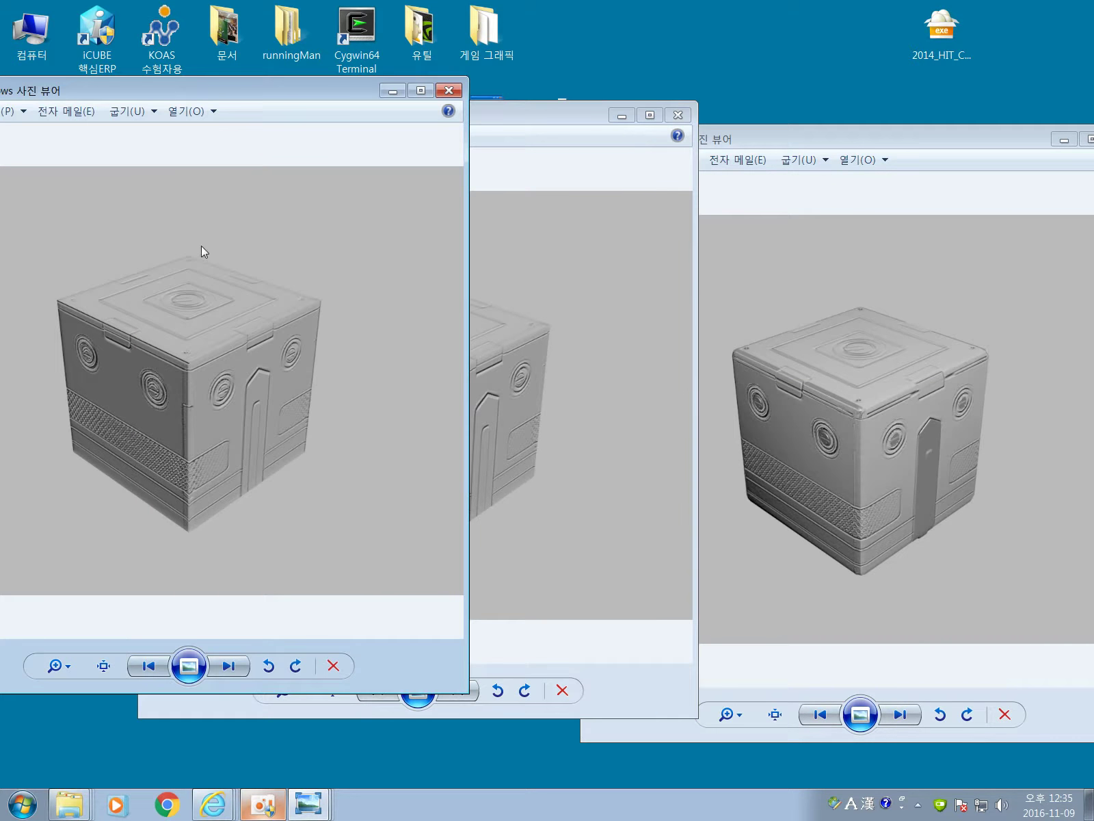
- Bring the 769.jpg render forward in the photo viewer and examine the box's clasp and rounded lid edge up close
{"action": "left_click_drag", "start_coordinate": [309, 96], "coordinate": [95, 139]}
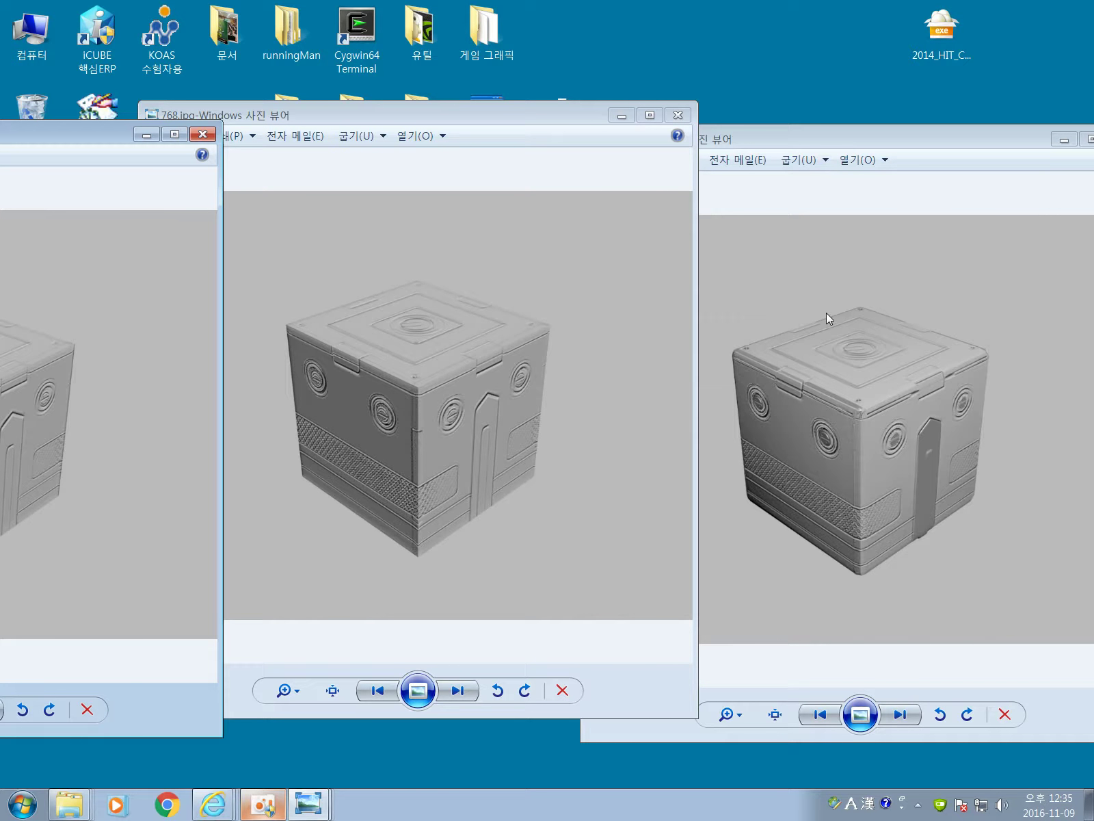
{"action": "left_click_drag", "start_coordinate": [883, 140], "coordinate": [545, 111]}
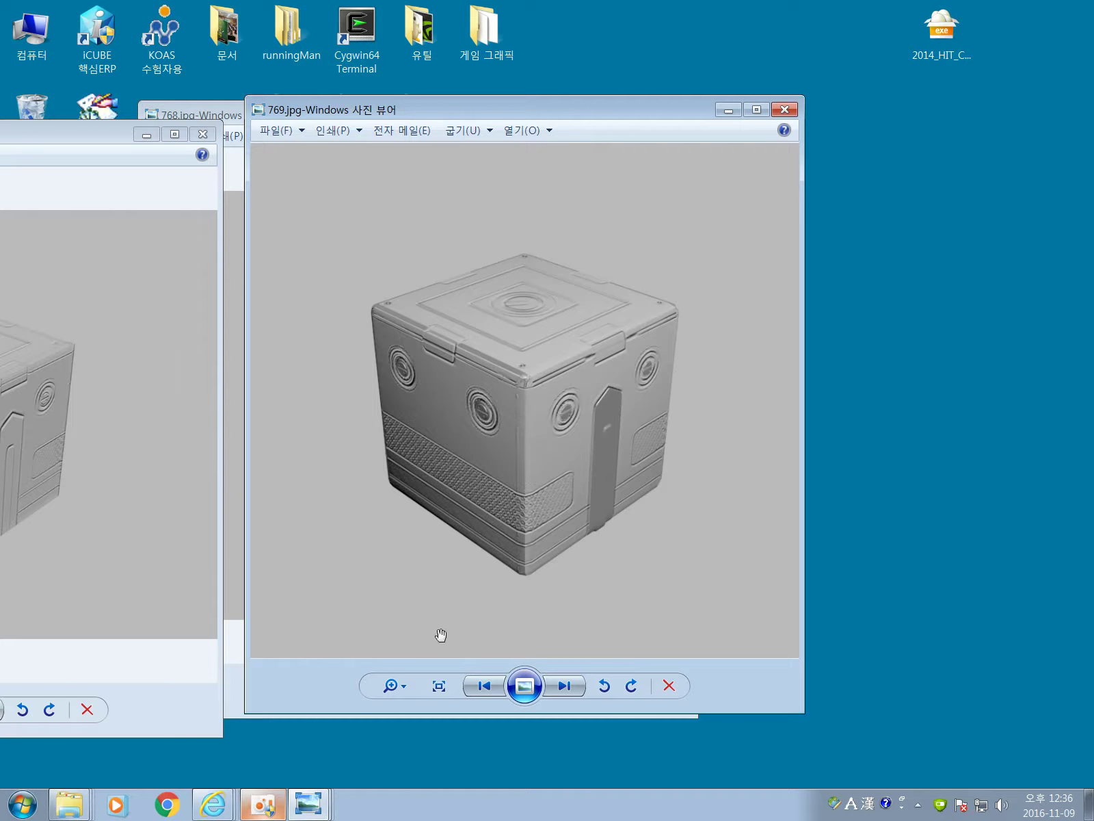
{"action": "left_click", "coordinate": [395, 686]}
{"action": "left_click_drag", "start_coordinate": [404, 698], "coordinate": [420, 641]}
{"action": "left_click_drag", "start_coordinate": [407, 330], "coordinate": [615, 420]}
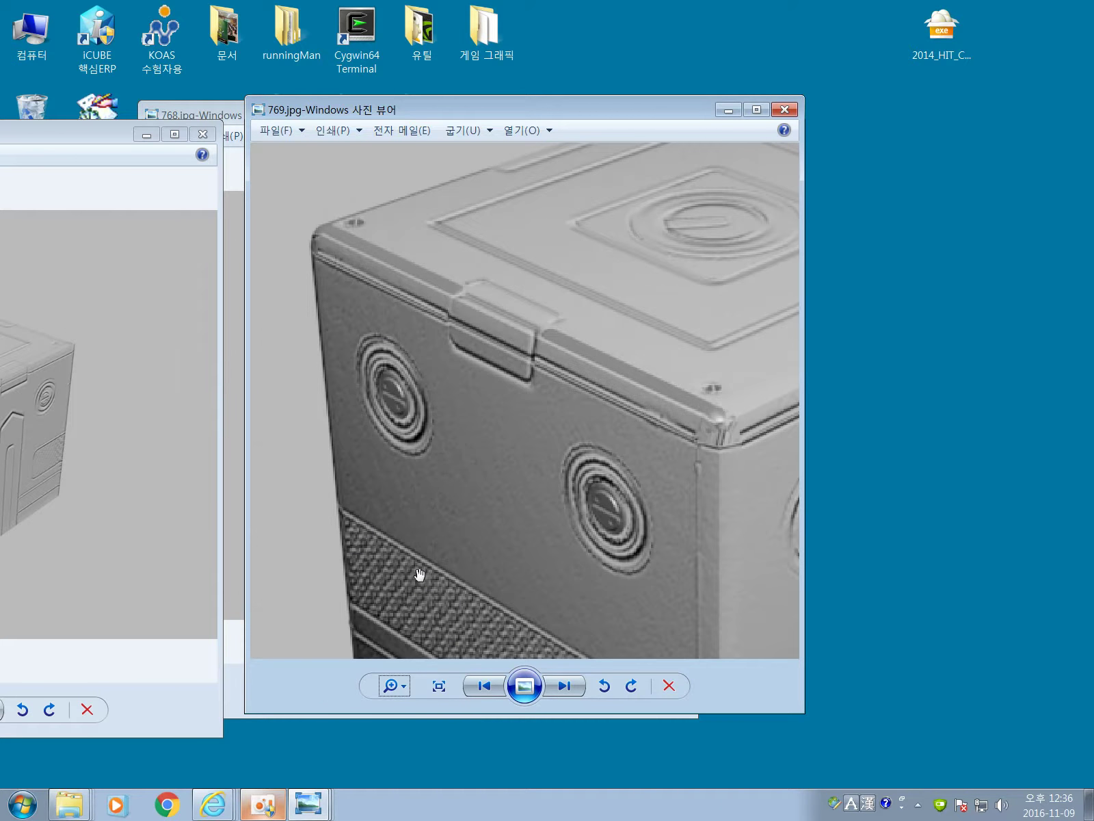
{"action": "left_click_drag", "start_coordinate": [401, 689], "coordinate": [396, 673]}
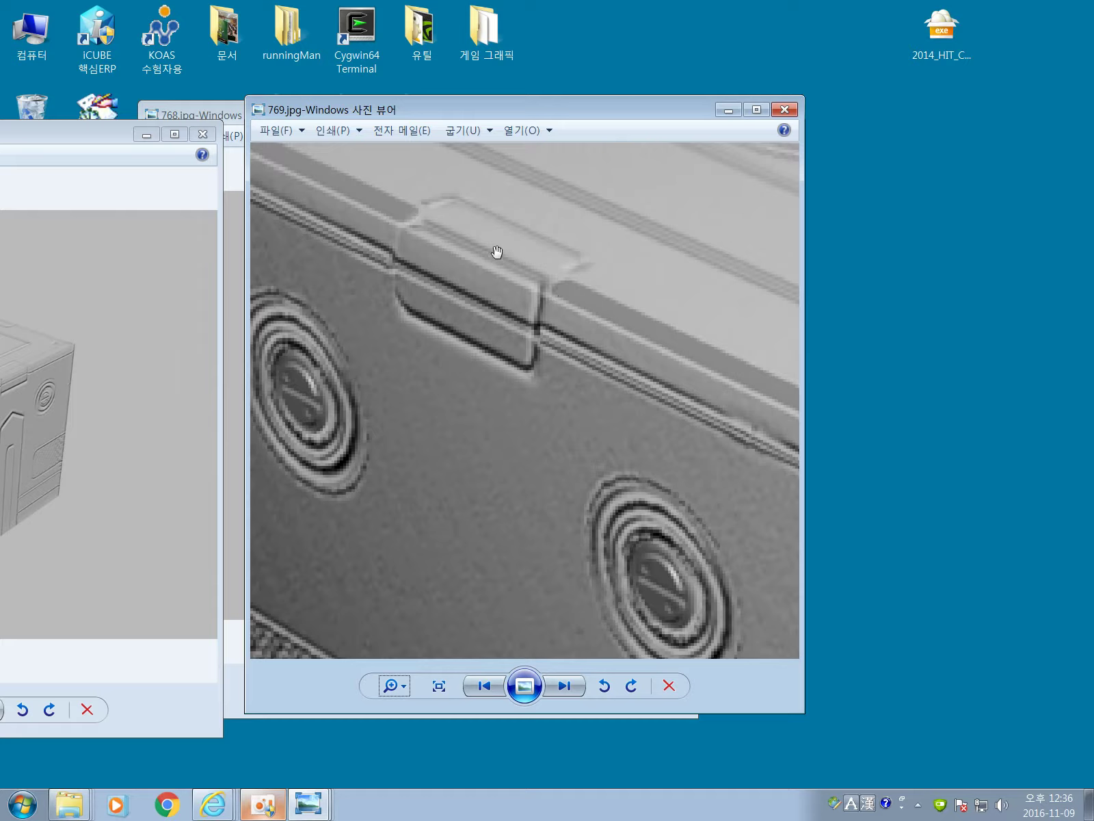
- Enlarge the 767.jpg render on the same lid edge and place it beside 769.jpg to compare the edges
{"action": "left_click_drag", "start_coordinate": [110, 144], "coordinate": [572, 129]}
{"action": "scroll", "coordinate": [478, 408], "scroll_direction": "up", "scroll_amount": 3}
{"action": "scroll", "coordinate": [356, 403], "scroll_direction": "up", "scroll_amount": 2}
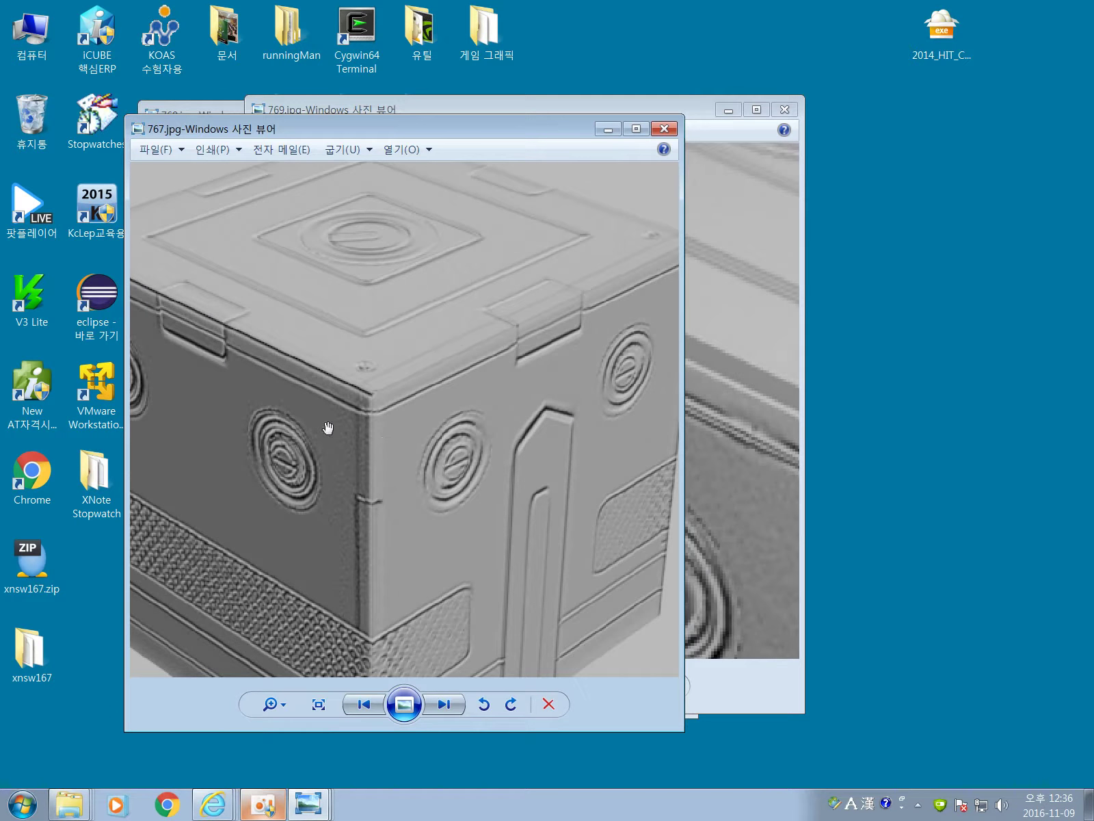
{"action": "scroll", "coordinate": [327, 425], "scroll_direction": "up", "scroll_amount": 2}
{"action": "scroll", "coordinate": [226, 377], "scroll_direction": "up", "scroll_amount": 1}
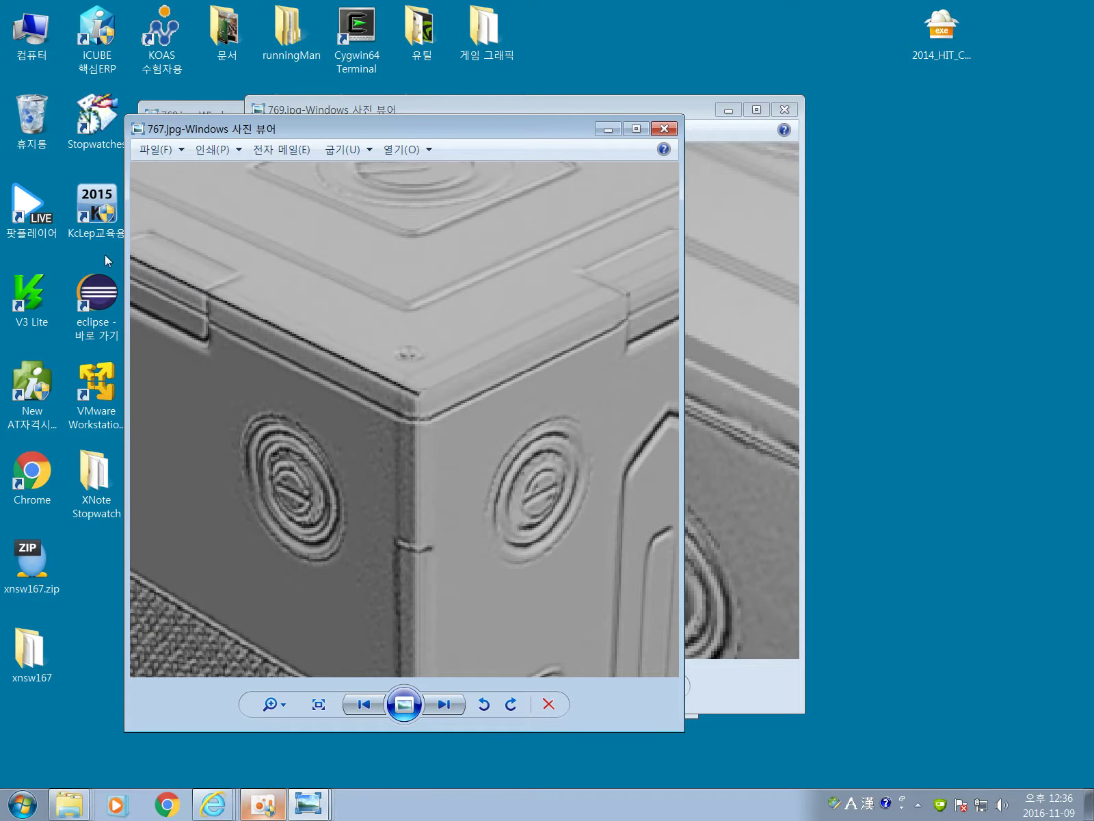
{"action": "left_click_drag", "start_coordinate": [351, 363], "coordinate": [605, 369]}
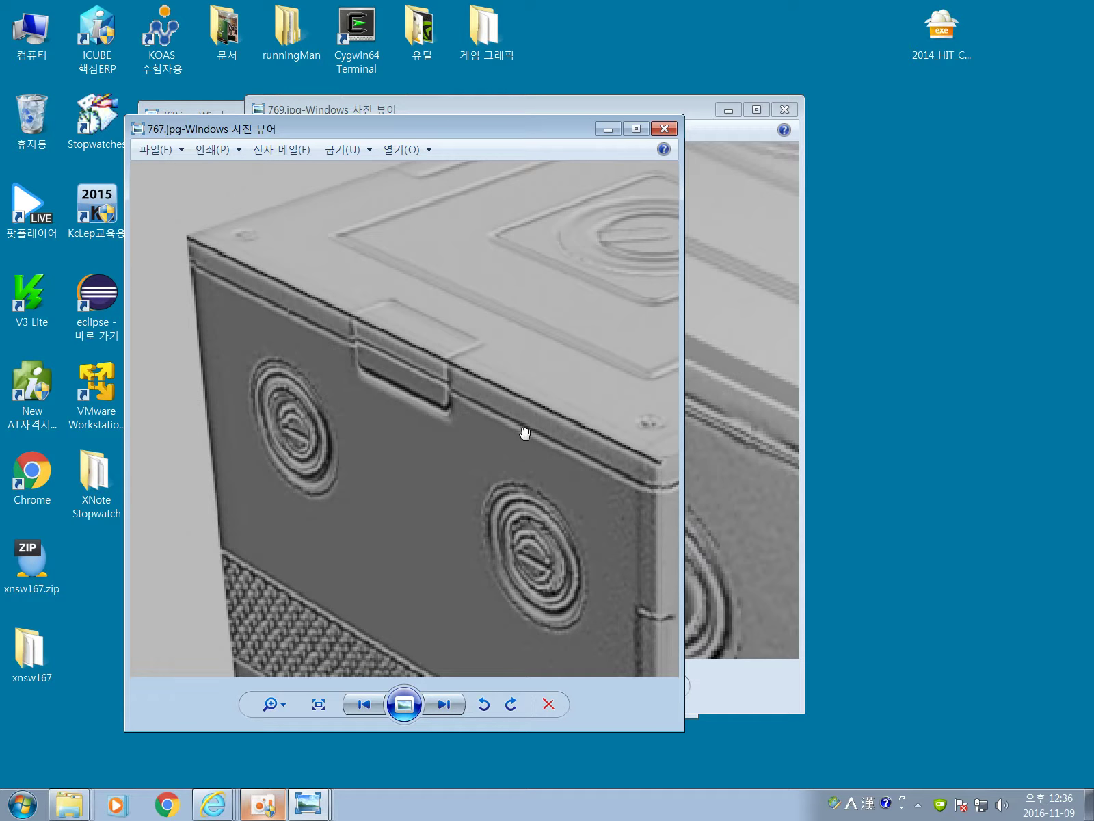
{"action": "left_click_drag", "start_coordinate": [559, 429], "coordinate": [498, 466]}
{"action": "left_click_drag", "start_coordinate": [498, 148], "coordinate": [350, 168]}
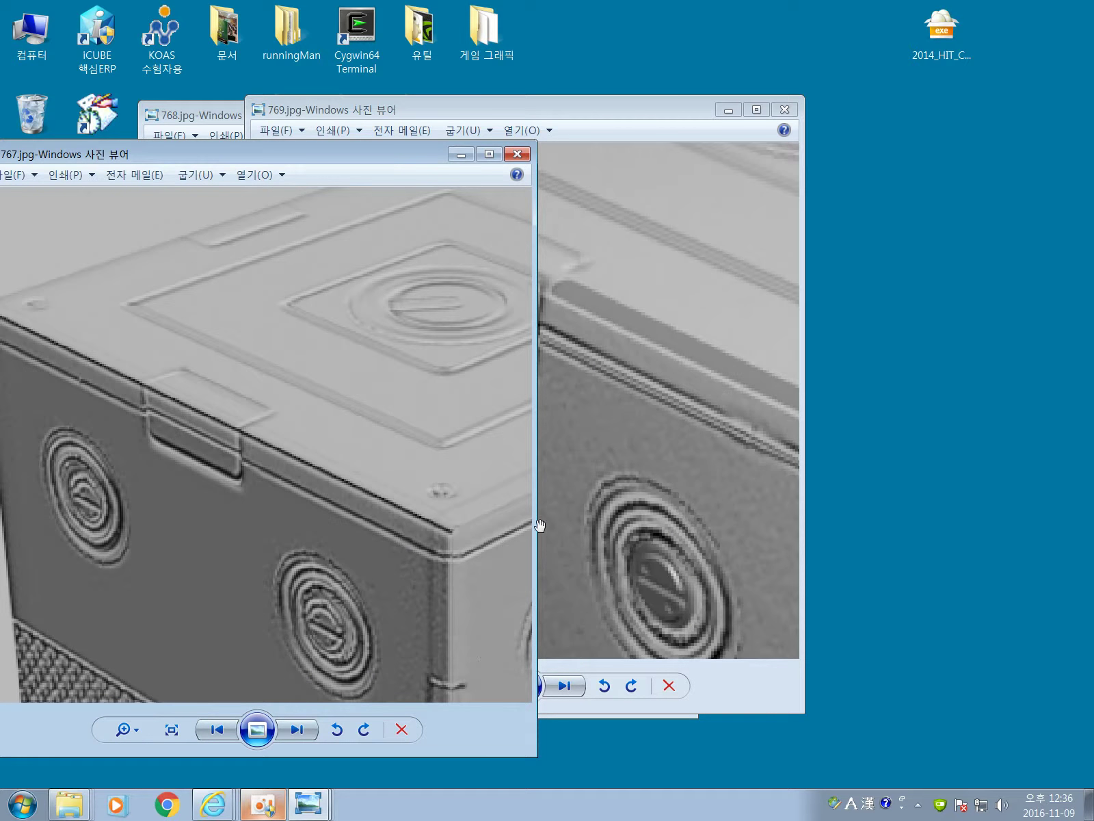
{"action": "left_click_drag", "start_coordinate": [587, 117], "coordinate": [760, 117]}
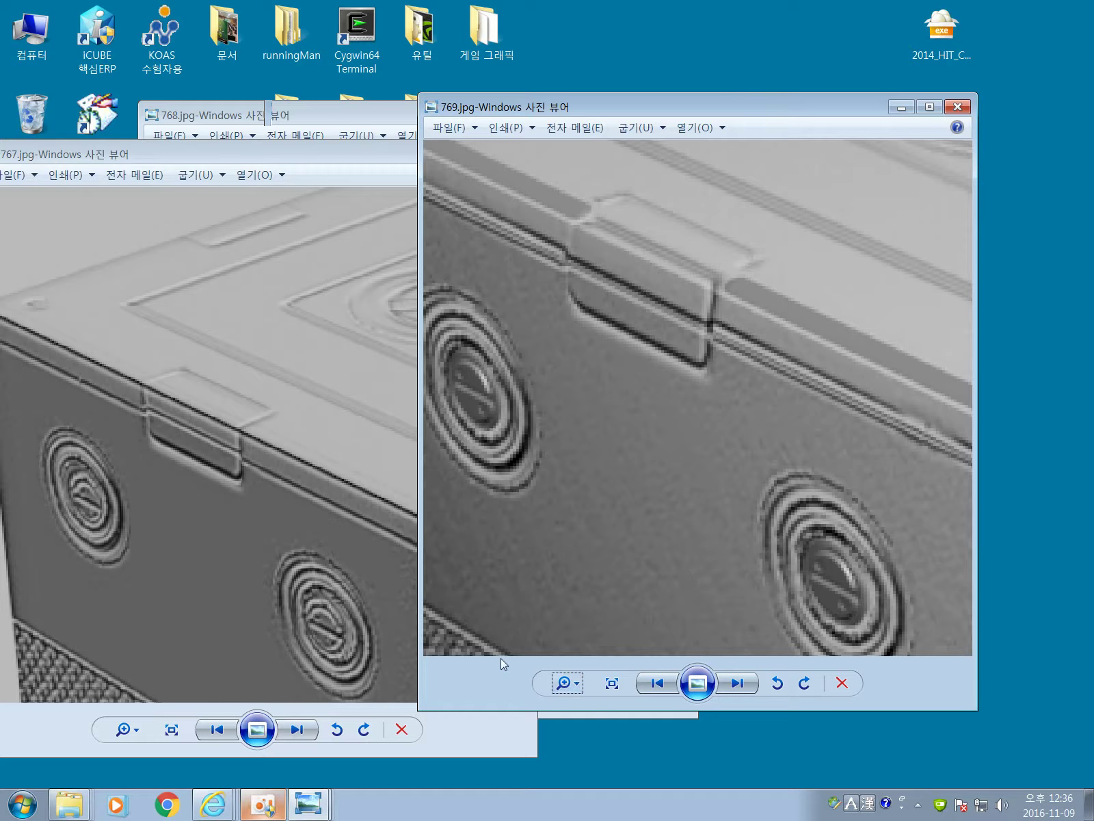
{"action": "mouse_move", "coordinate": [269, 816]}
{"action": "left_click", "coordinate": [263, 804]}
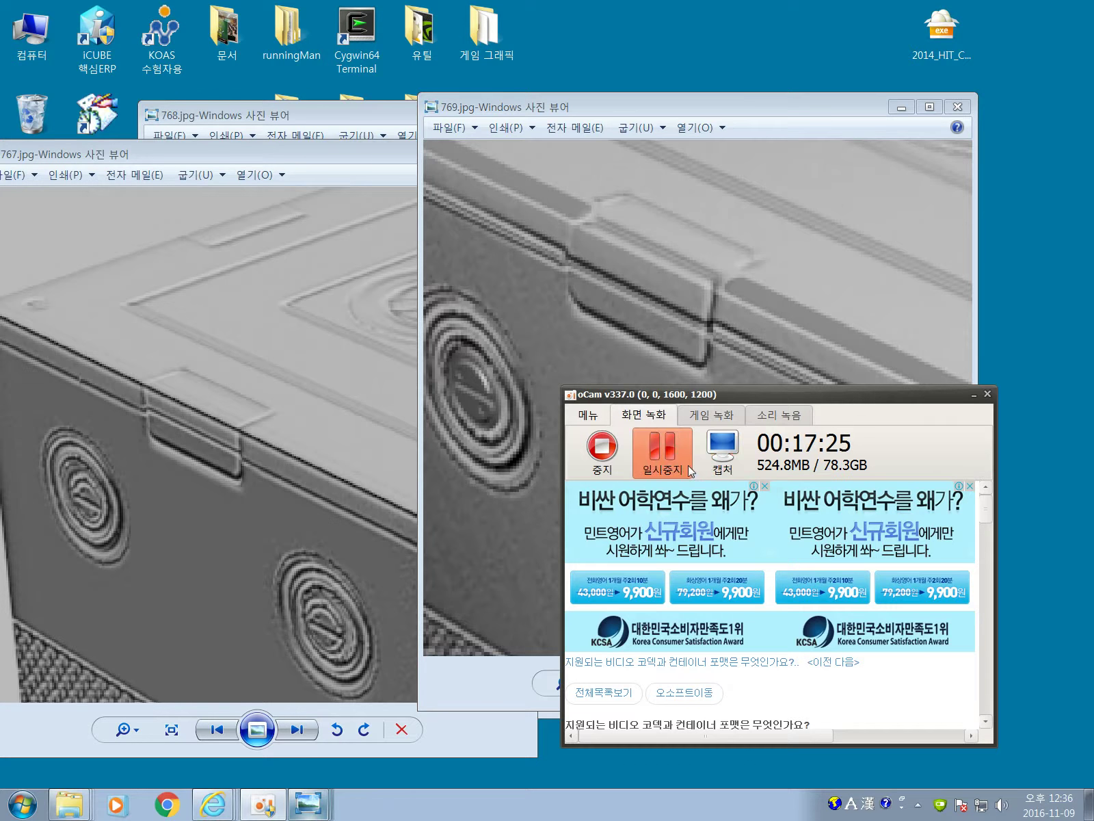
{"action": "left_click", "coordinate": [974, 395]}
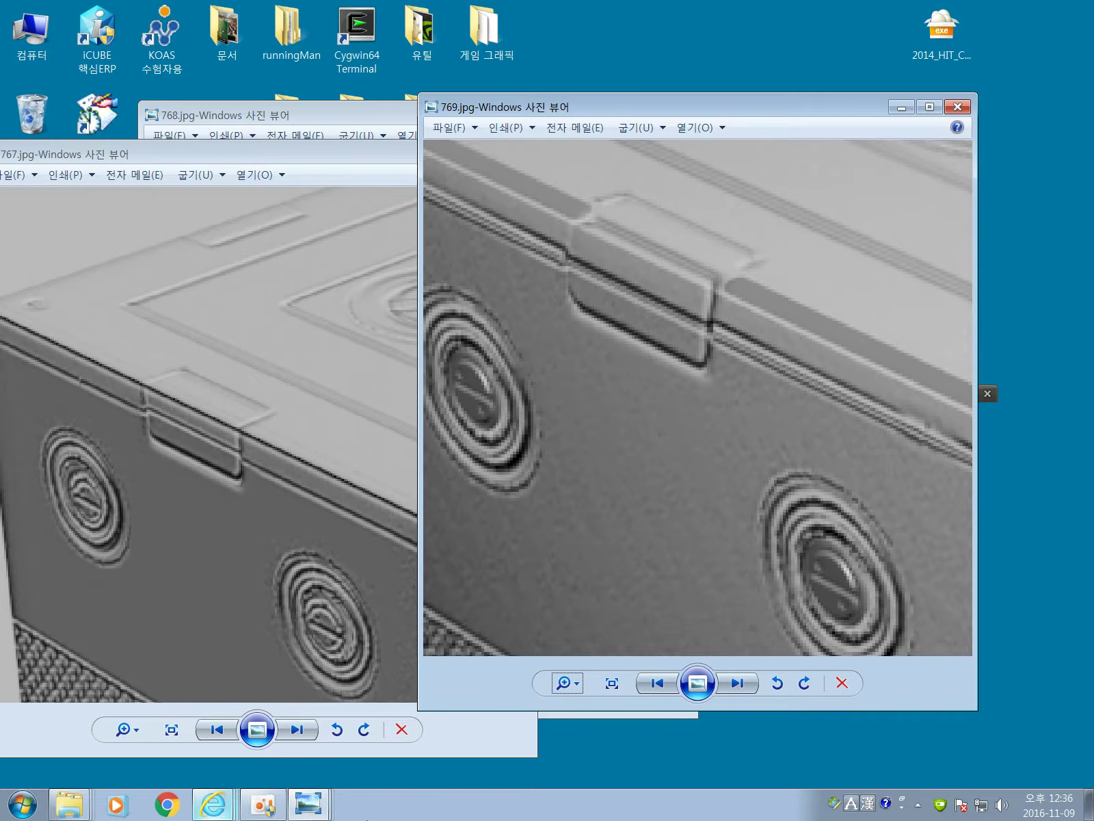
{"action": "left_click", "coordinate": [262, 805]}
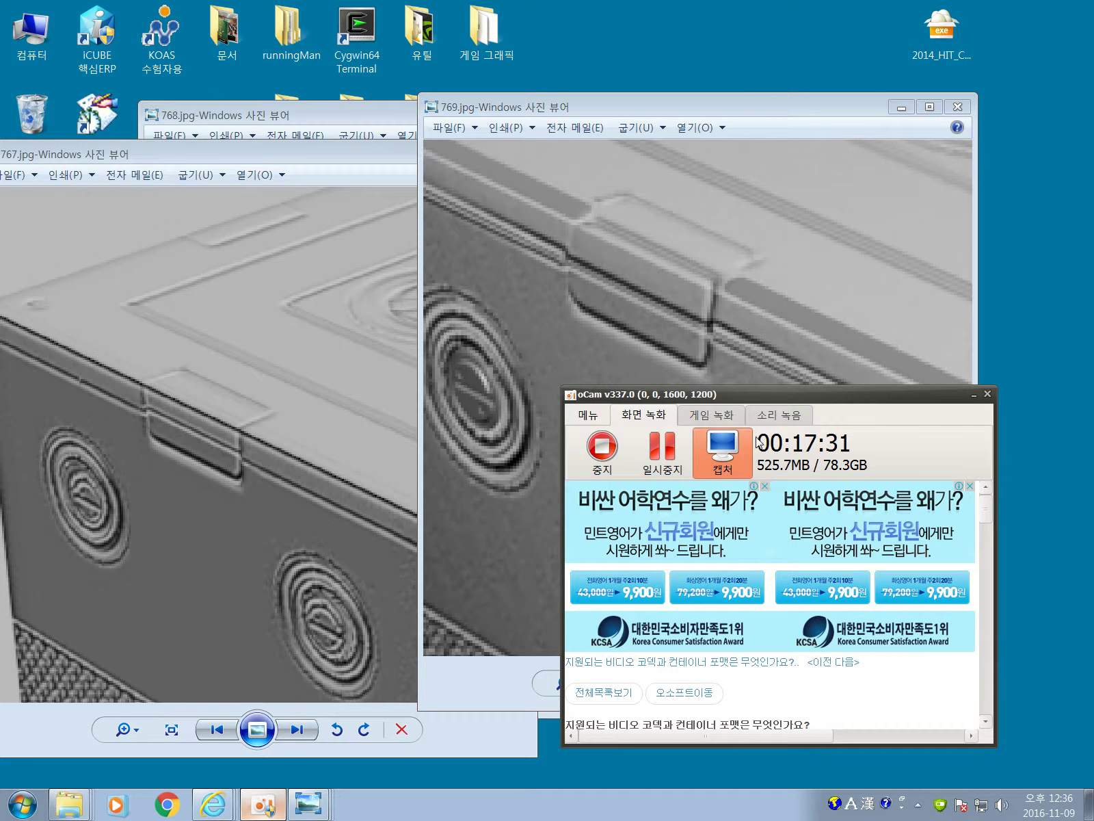
{"action": "left_click_drag", "start_coordinate": [753, 394], "coordinate": [781, 146]}
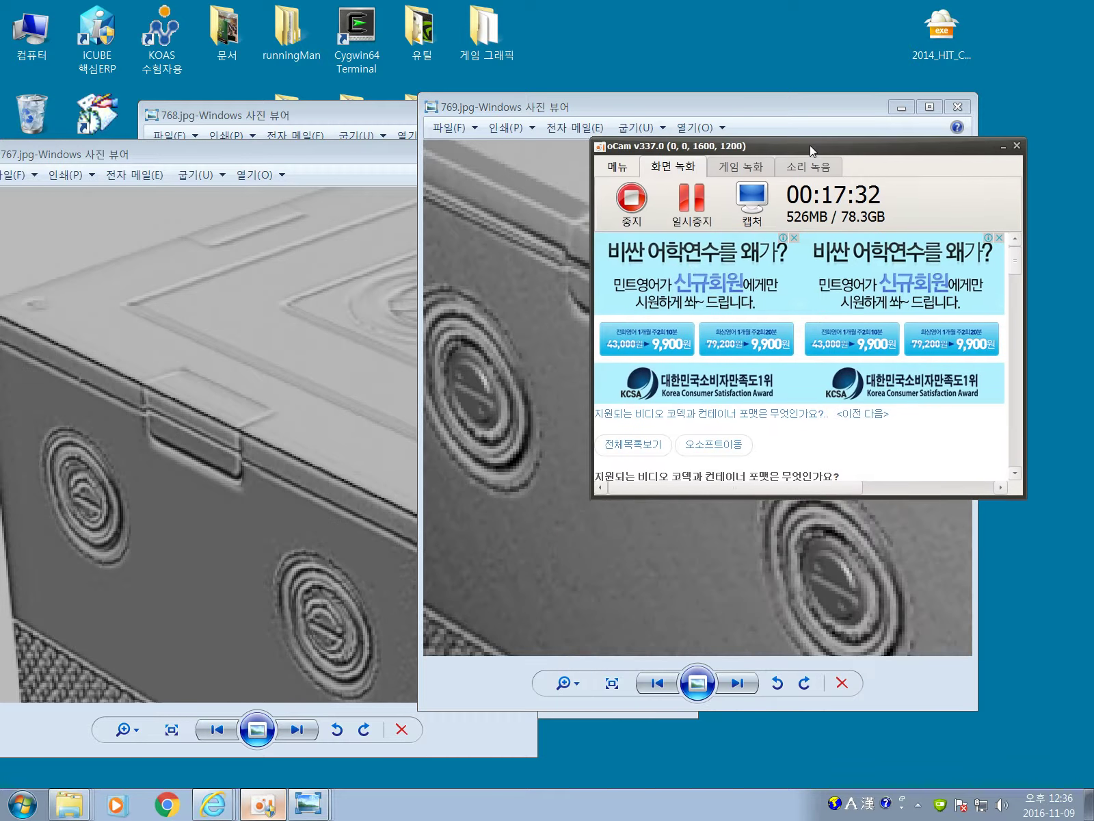
{"action": "left_click", "coordinate": [699, 214]}
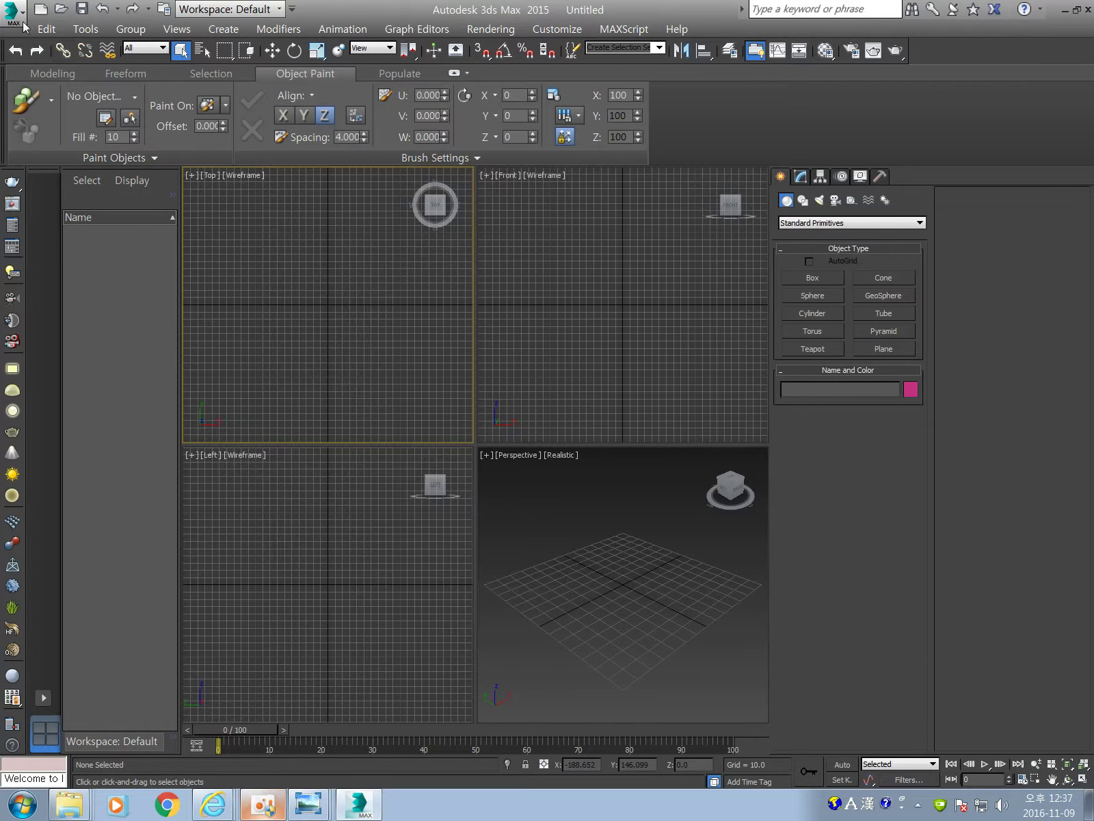
- In 3ds Max, open Box Rtt Normal-ex2-2.max from the D:\오샘\3dsmax 예제\3dmax_map folder and acknowledge the isolated-objects notice
{"action": "left_click", "coordinate": [15, 14]}
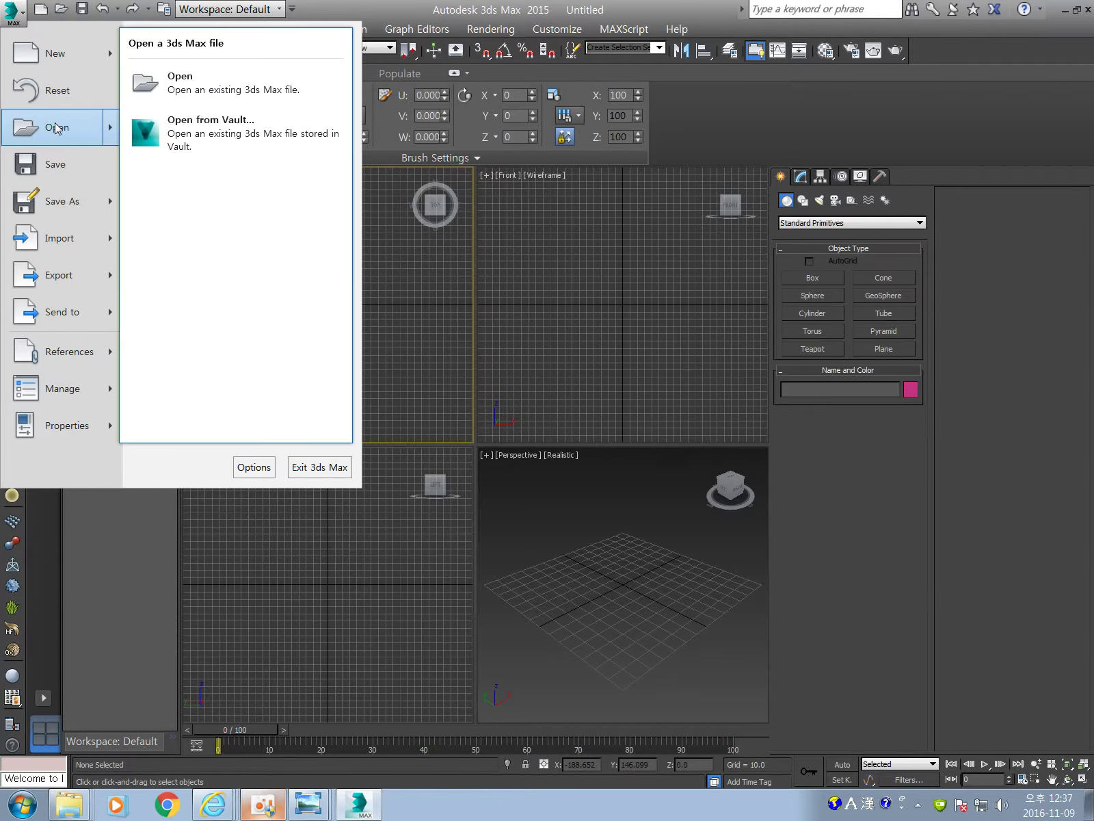
{"action": "left_click", "coordinate": [56, 128]}
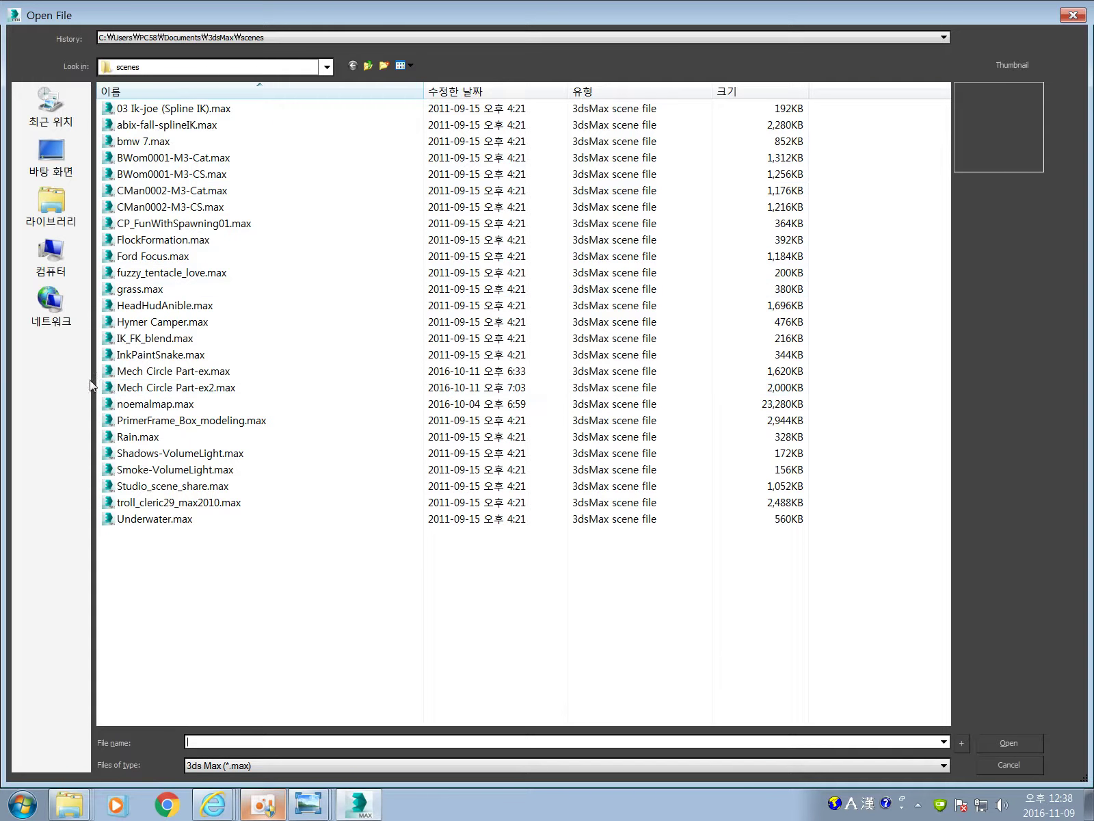
{"action": "left_click", "coordinate": [51, 258]}
{"action": "double_click", "coordinate": [396, 145]}
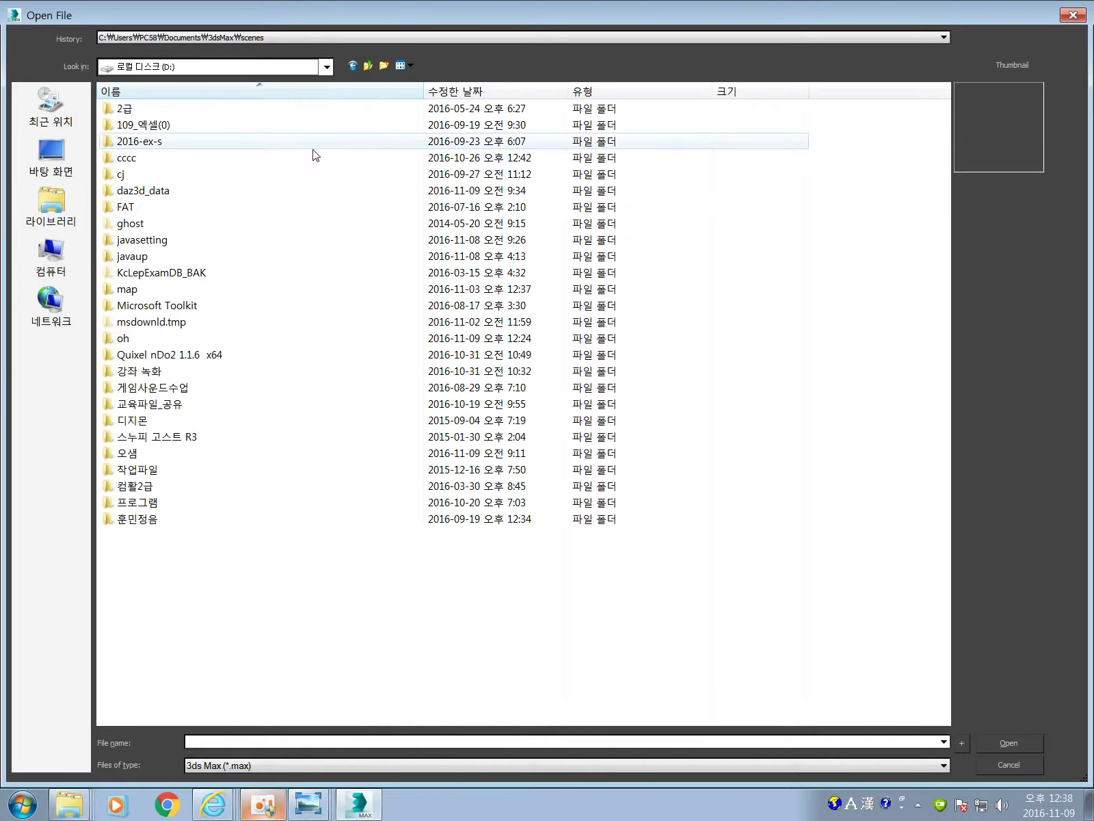
{"action": "double_click", "coordinate": [142, 340]}
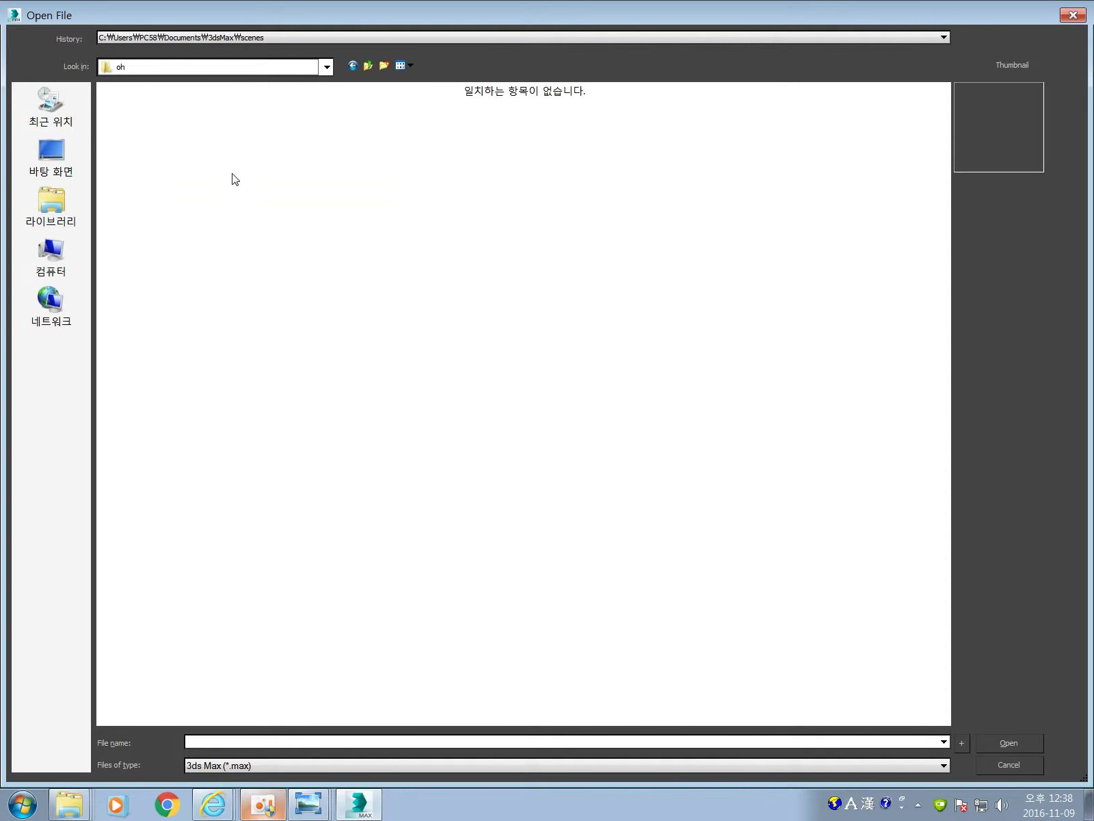
{"action": "left_click", "coordinate": [369, 64]}
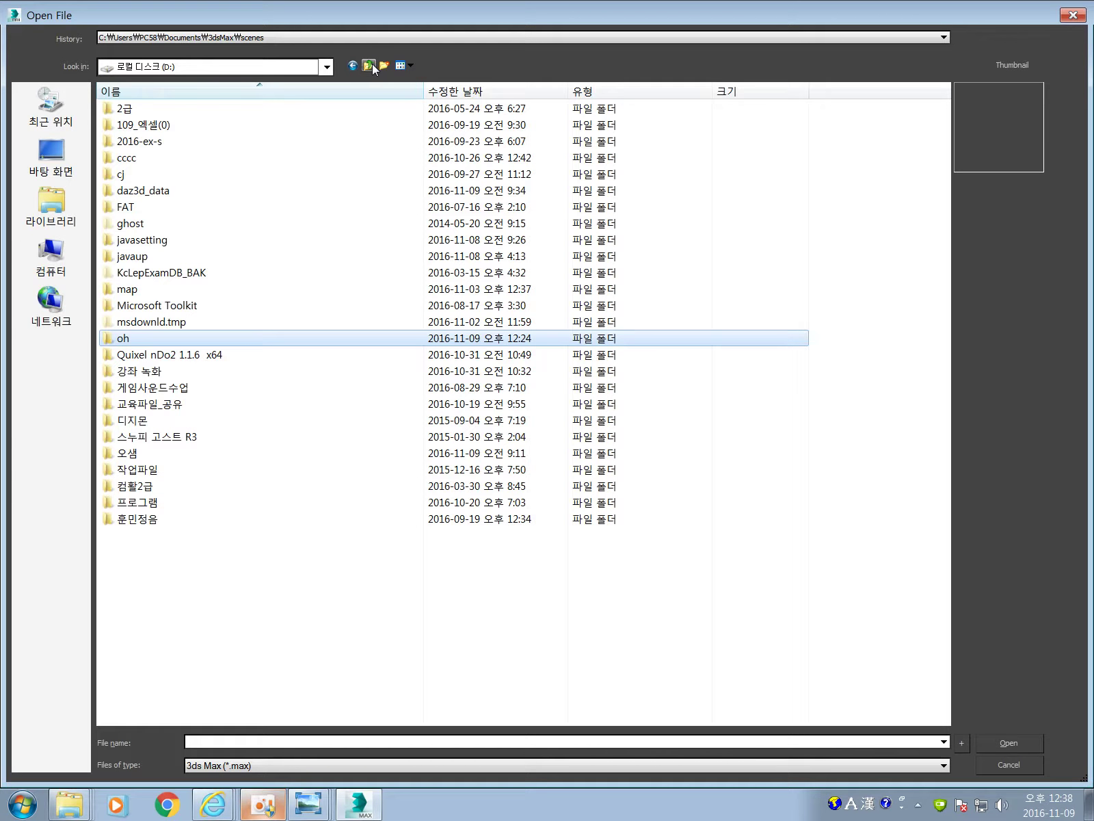
{"action": "double_click", "coordinate": [145, 453]}
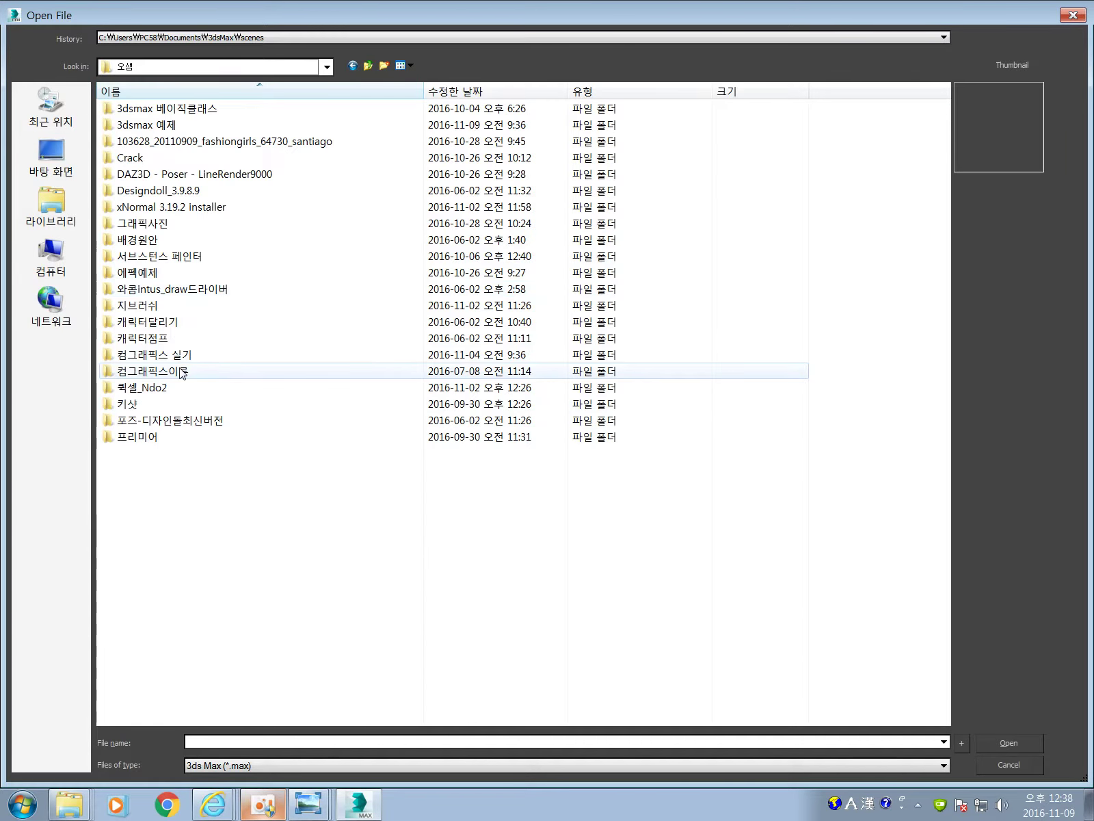
{"action": "double_click", "coordinate": [144, 125]}
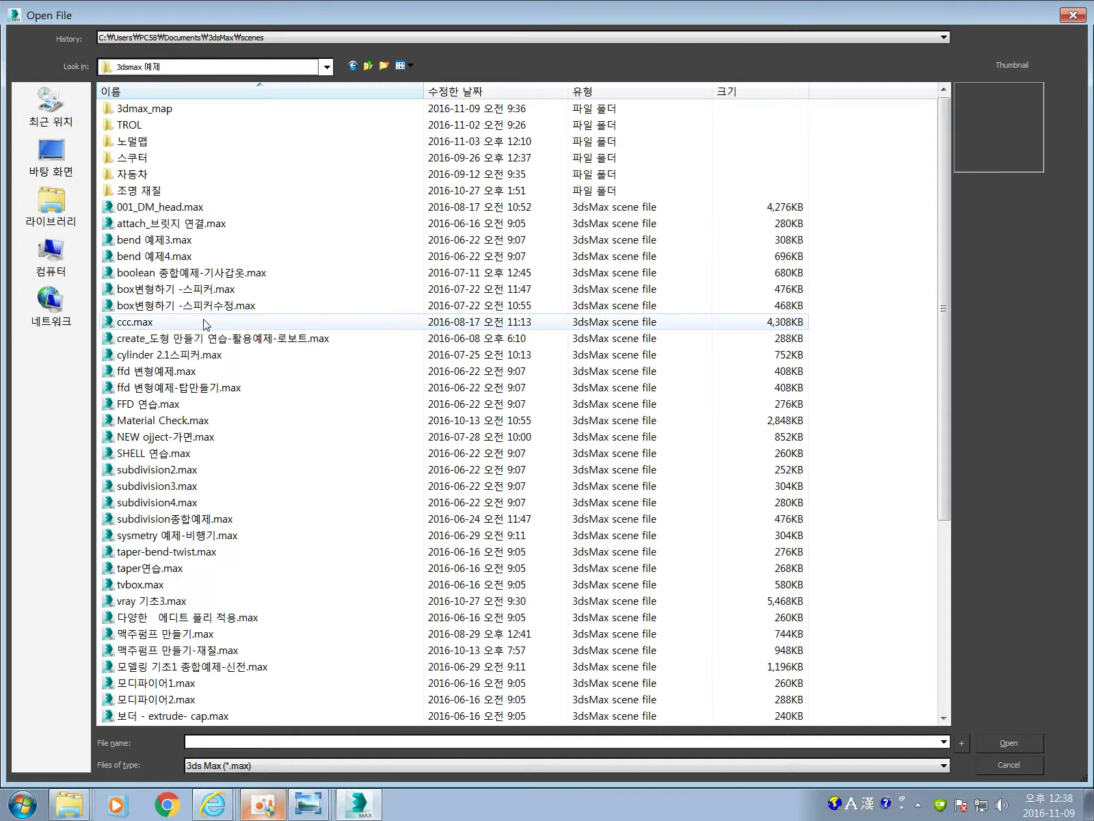
{"action": "double_click", "coordinate": [144, 108]}
{"action": "left_click", "coordinate": [496, 145]}
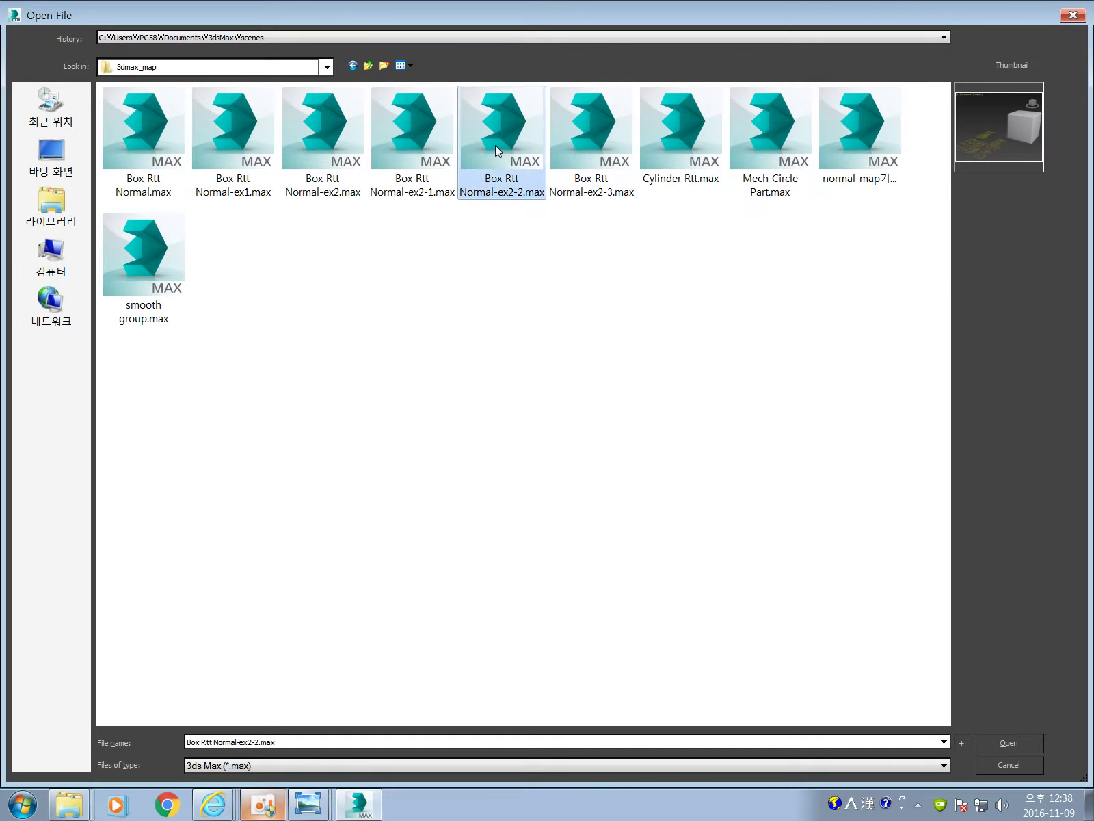
{"action": "left_click", "coordinate": [1009, 743]}
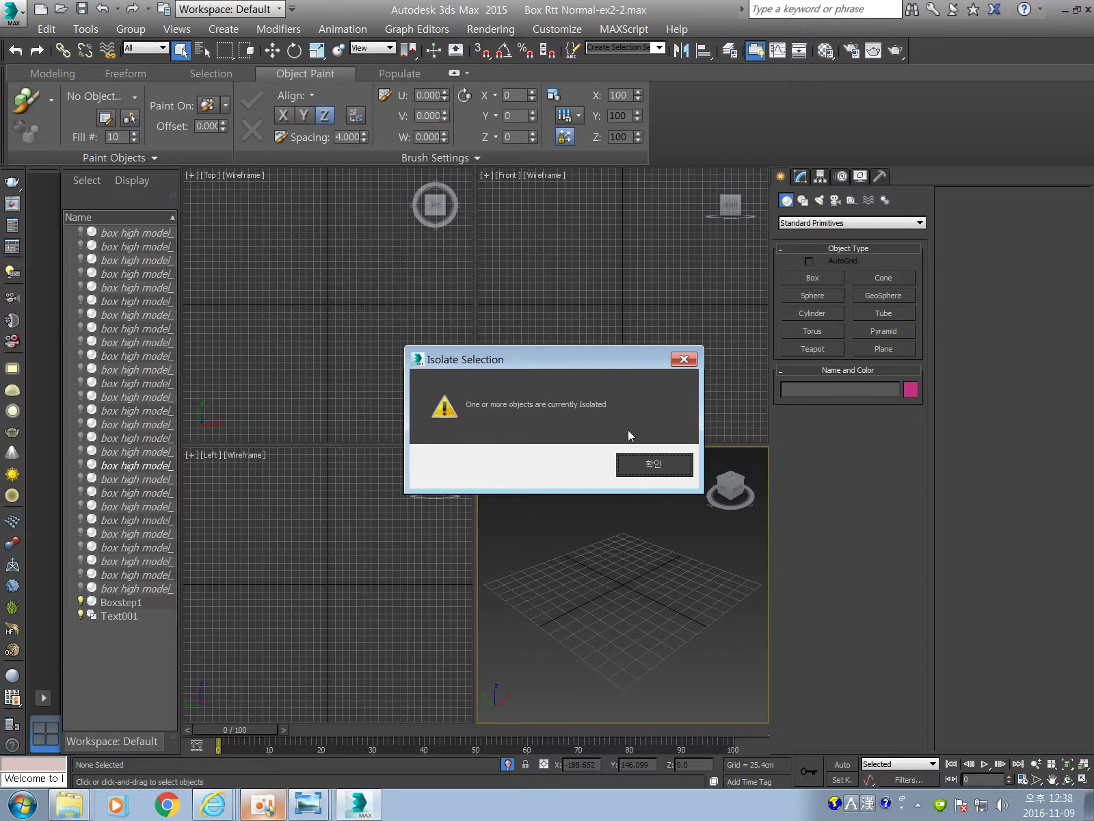
{"action": "left_click", "coordinate": [640, 463]}
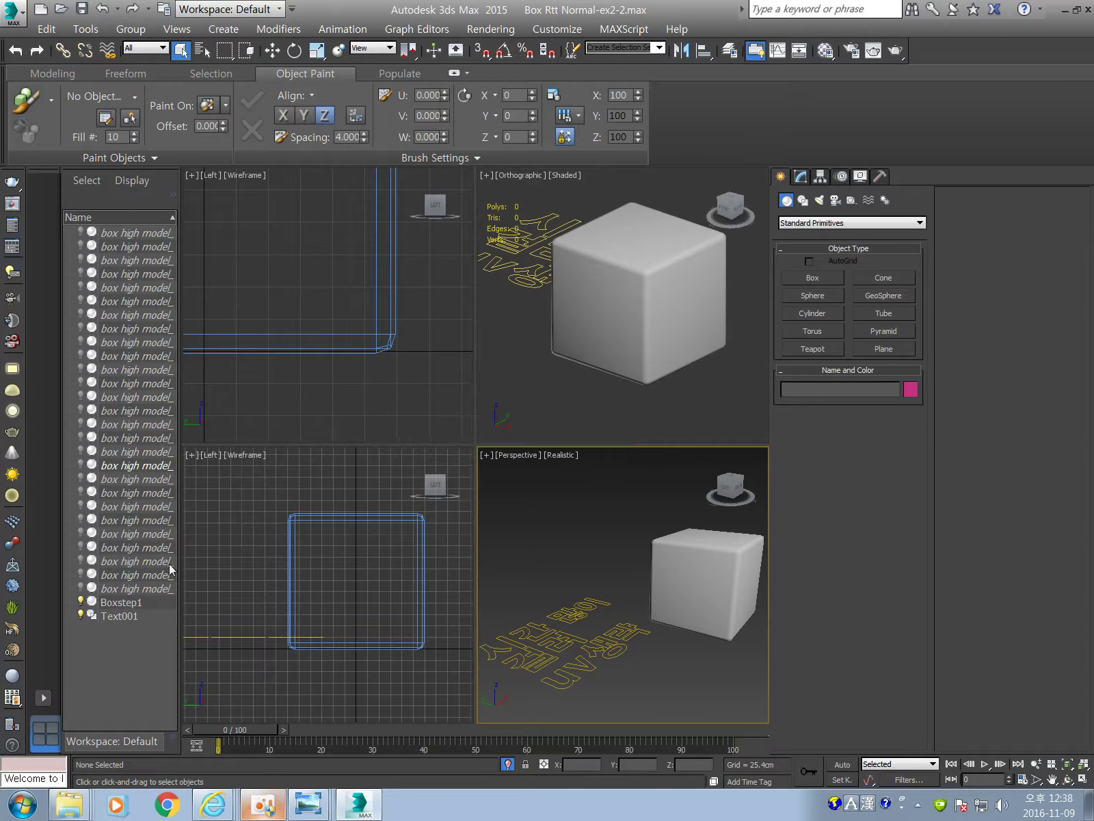
- Select Boxstep1 and point out its beveled edges and faces in the shaded Orthographic view
{"action": "left_click", "coordinate": [128, 604]}
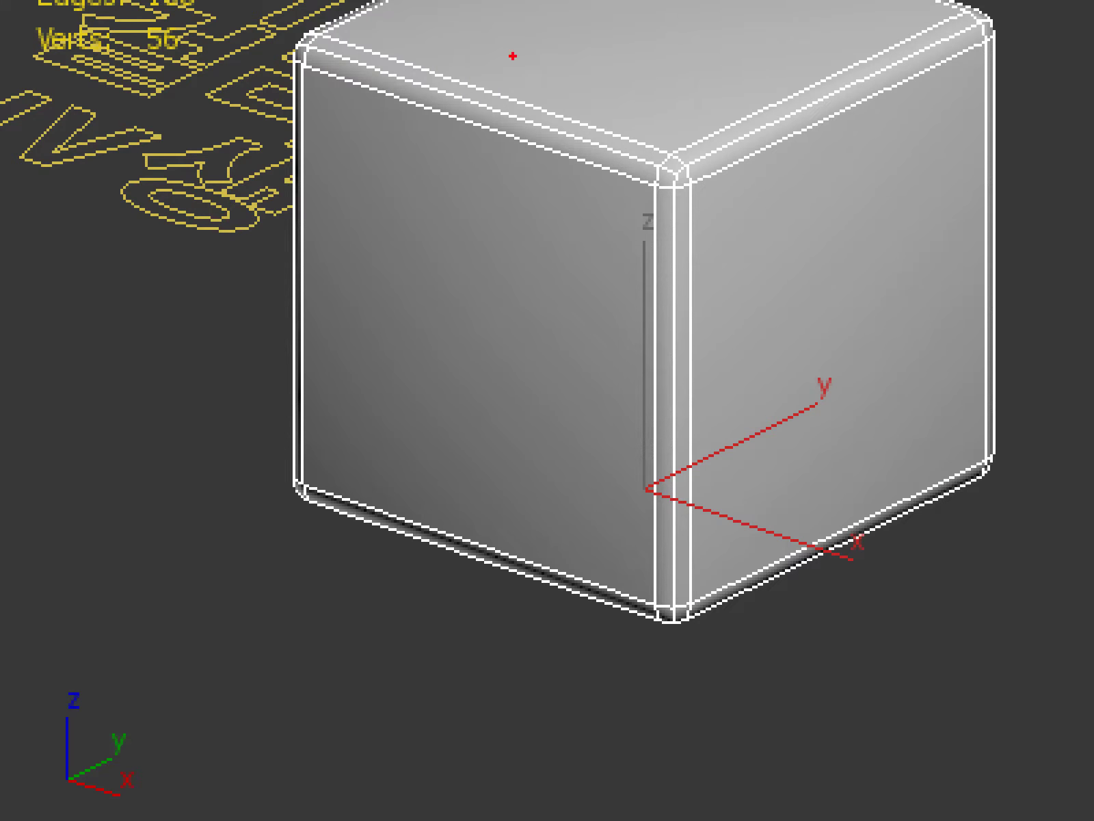
{"action": "left_click_drag", "start_coordinate": [281, 31], "coordinate": [671, 195]}
{"action": "left_click_drag", "start_coordinate": [359, 10], "coordinate": [640, 85]}
{"action": "left_click_drag", "start_coordinate": [559, 185], "coordinate": [810, 130]}
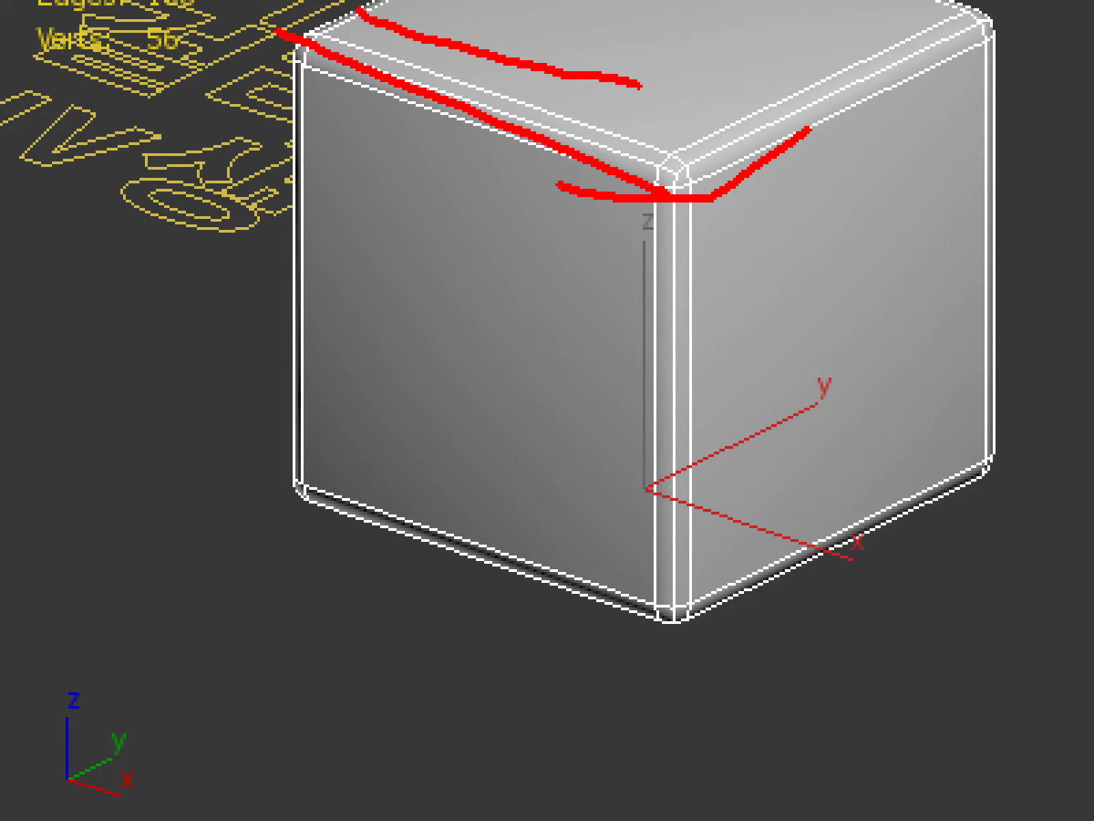
{"action": "left_click_drag", "start_coordinate": [936, 7], "coordinate": [621, 258]}
{"action": "left_click_drag", "start_coordinate": [1036, 102], "coordinate": [335, 458]}
{"action": "left_click_drag", "start_coordinate": [507, 270], "coordinate": [508, 517]}
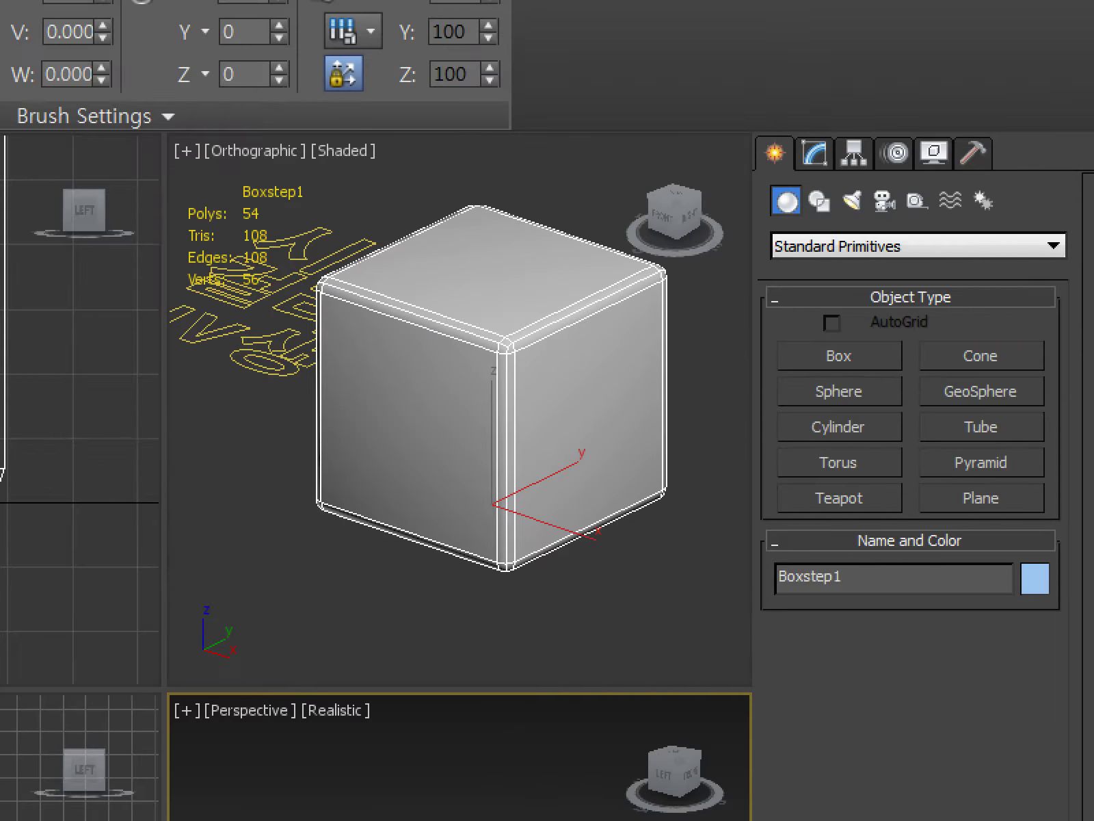
{"action": "mouse_move", "coordinate": [573, 455]}
{"action": "left_mouse_down"}
{"action": "mouse_move", "coordinate": [497, 342]}
{"action": "mouse_move", "coordinate": [586, 504]}
{"action": "left_mouse_up"}
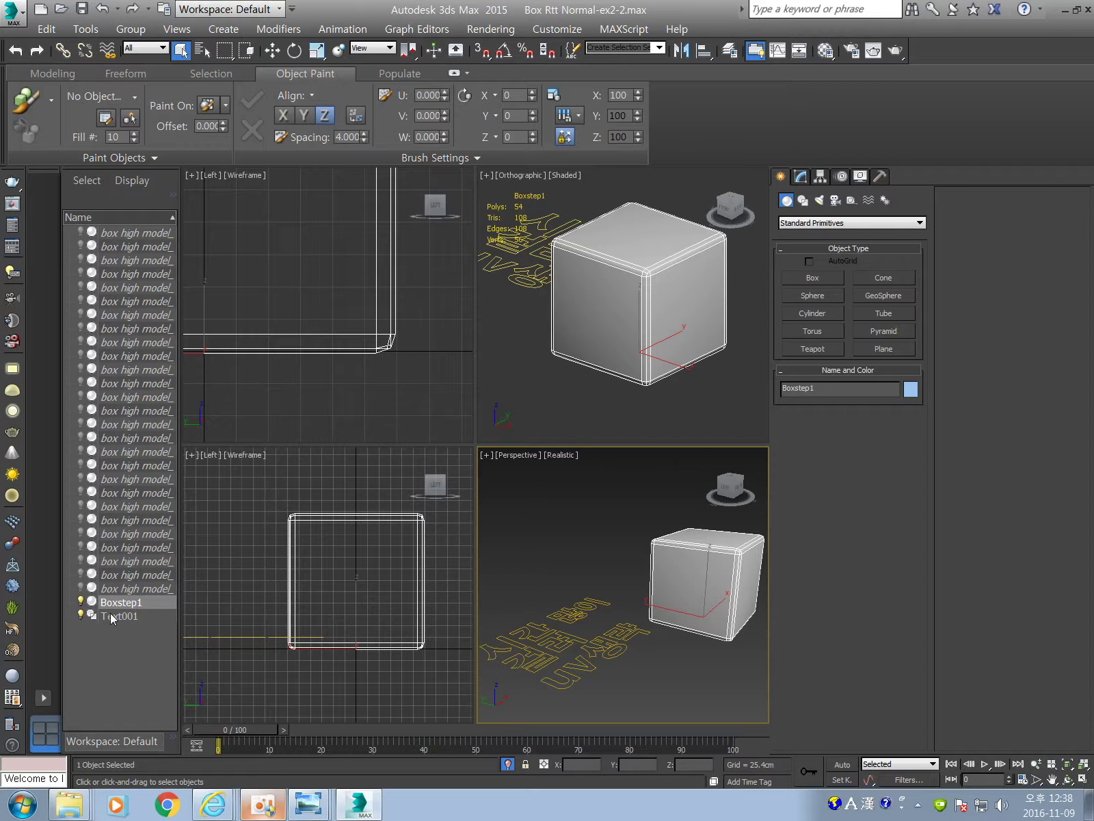
- Open the UV editor of Boxstep1's Unwrap UVW modifier and enlarge its window
{"action": "left_click", "coordinate": [807, 178]}
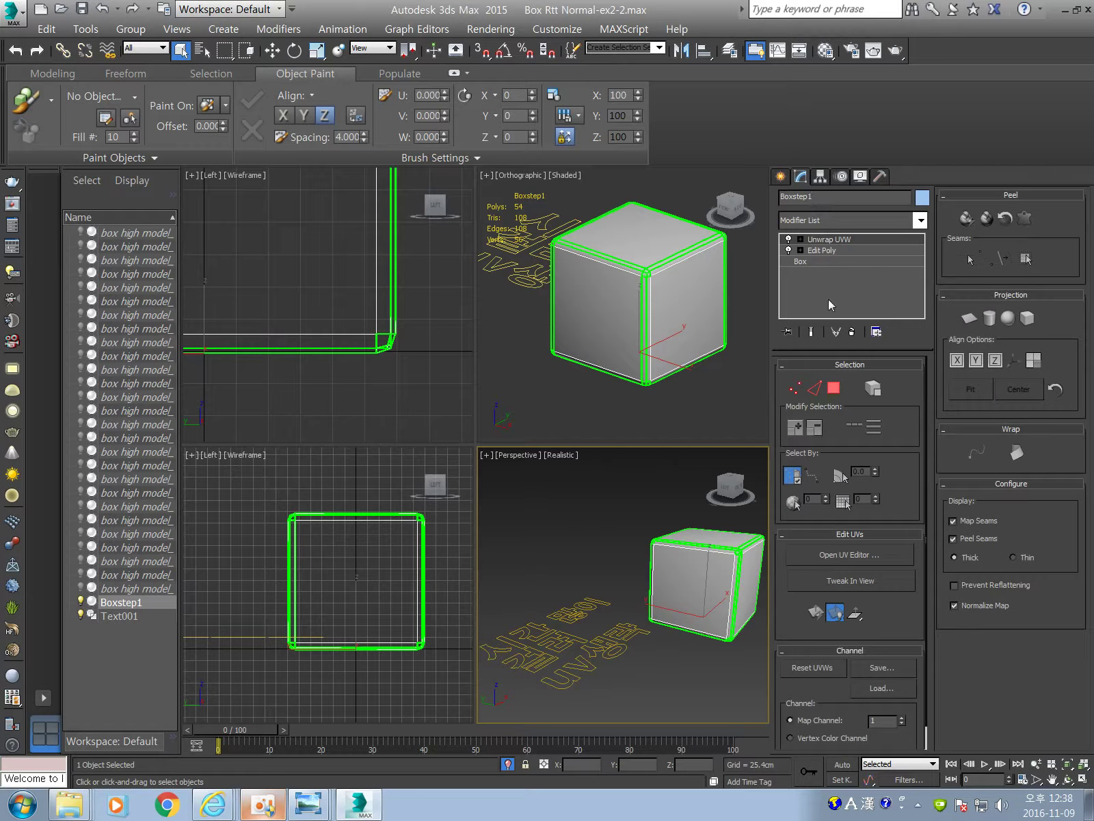
{"action": "left_click", "coordinate": [849, 561]}
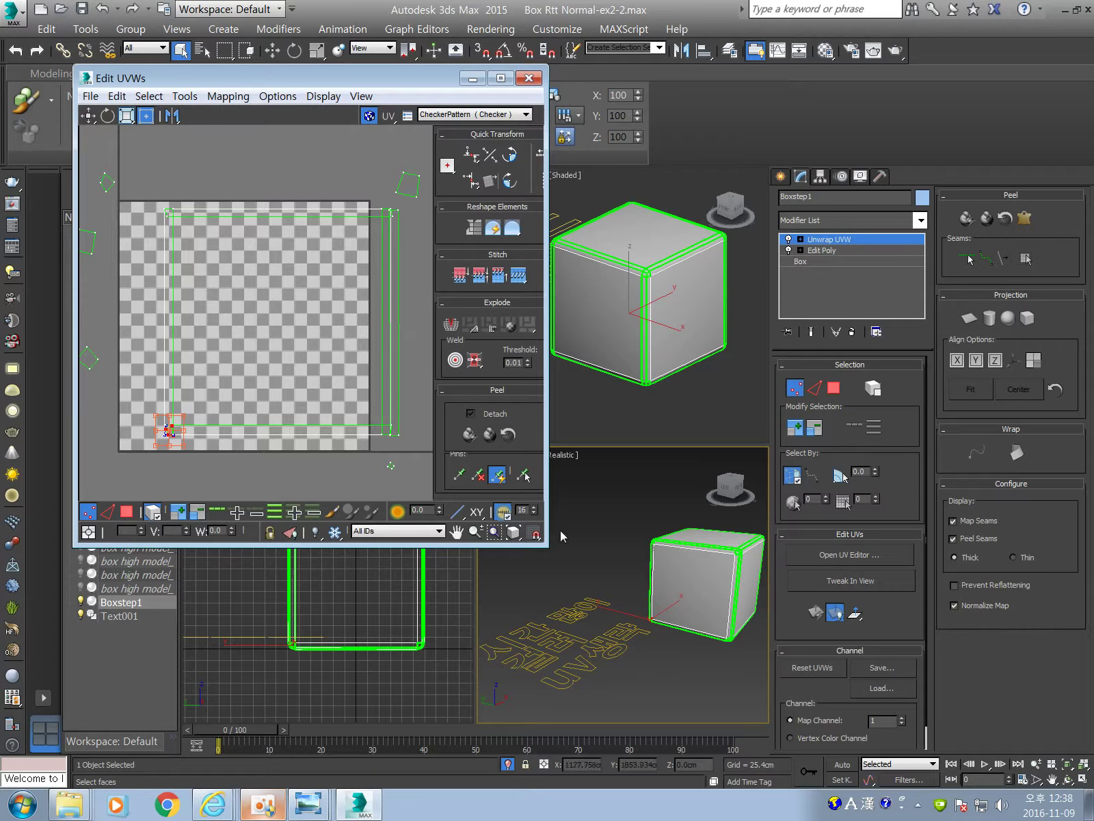
{"action": "left_click_drag", "start_coordinate": [545, 545], "coordinate": [999, 660]}
- Examine the layout of Boxstep1's separated UV shells and the small corner pieces around the checker tile
{"action": "scroll", "coordinate": [738, 467], "scroll_direction": "down", "scroll_amount": 3}
{"action": "scroll", "coordinate": [737, 460], "scroll_direction": "up", "scroll_amount": 2}
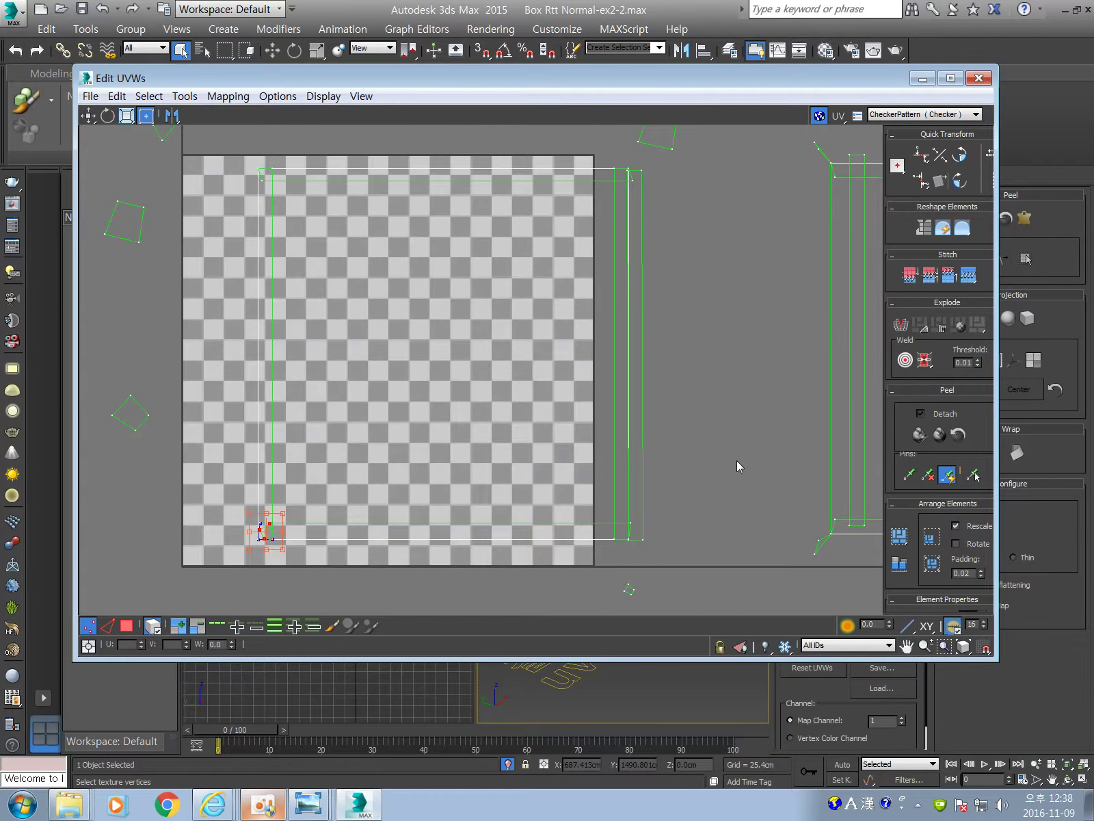
{"action": "scroll", "coordinate": [738, 460], "scroll_direction": "down", "scroll_amount": 6}
{"action": "scroll", "coordinate": [785, 512], "scroll_direction": "up", "scroll_amount": 5}
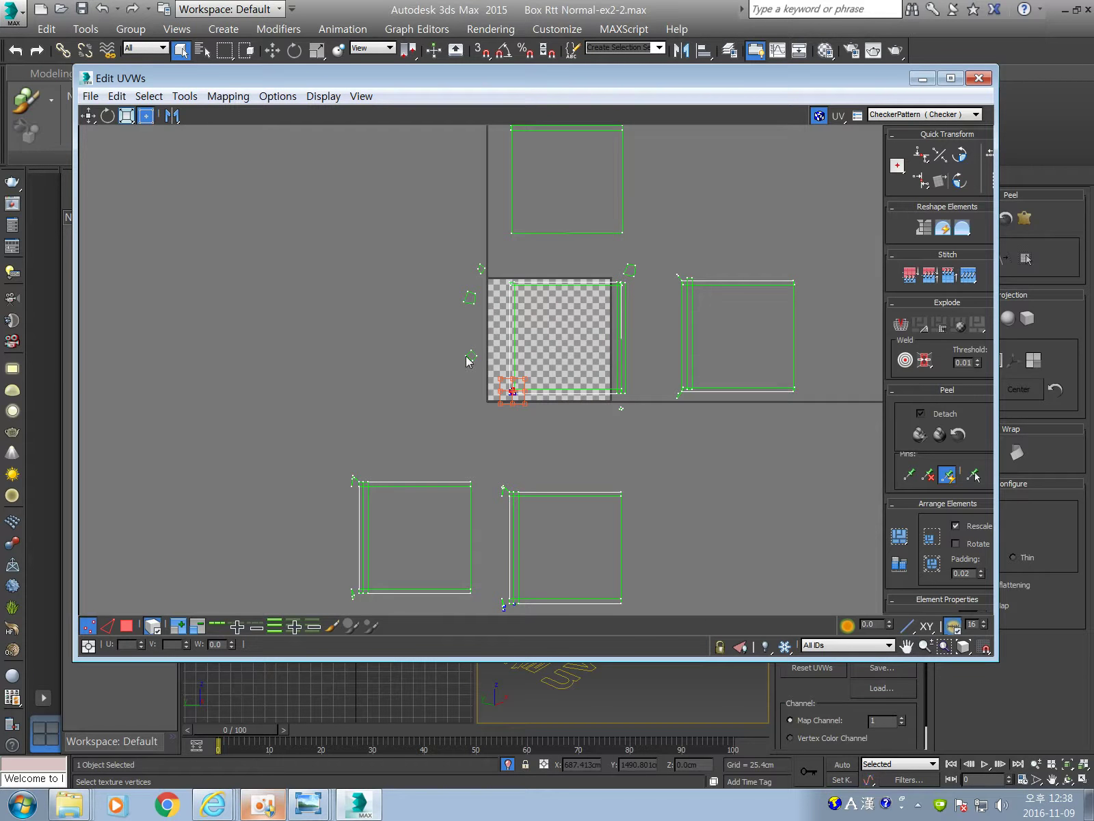
{"action": "scroll", "coordinate": [485, 270], "scroll_direction": "up", "scroll_amount": 2}
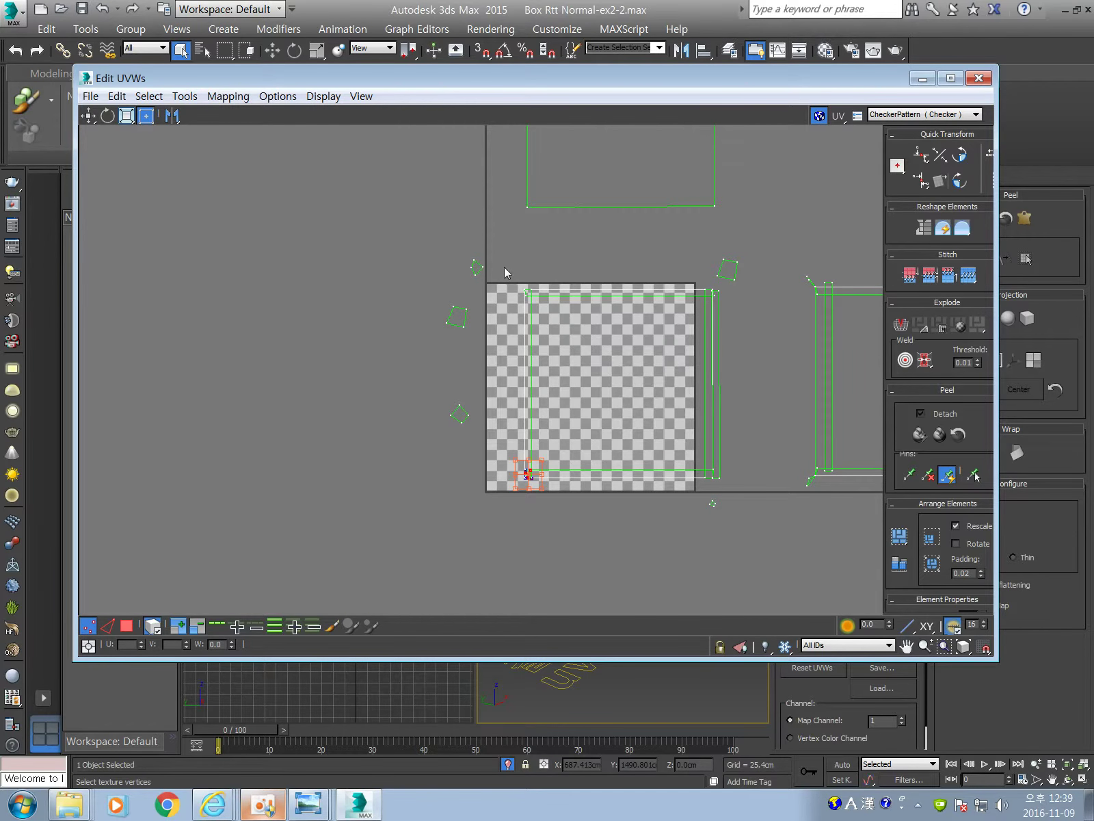
{"action": "scroll", "coordinate": [552, 290], "scroll_direction": "up", "scroll_amount": 1}
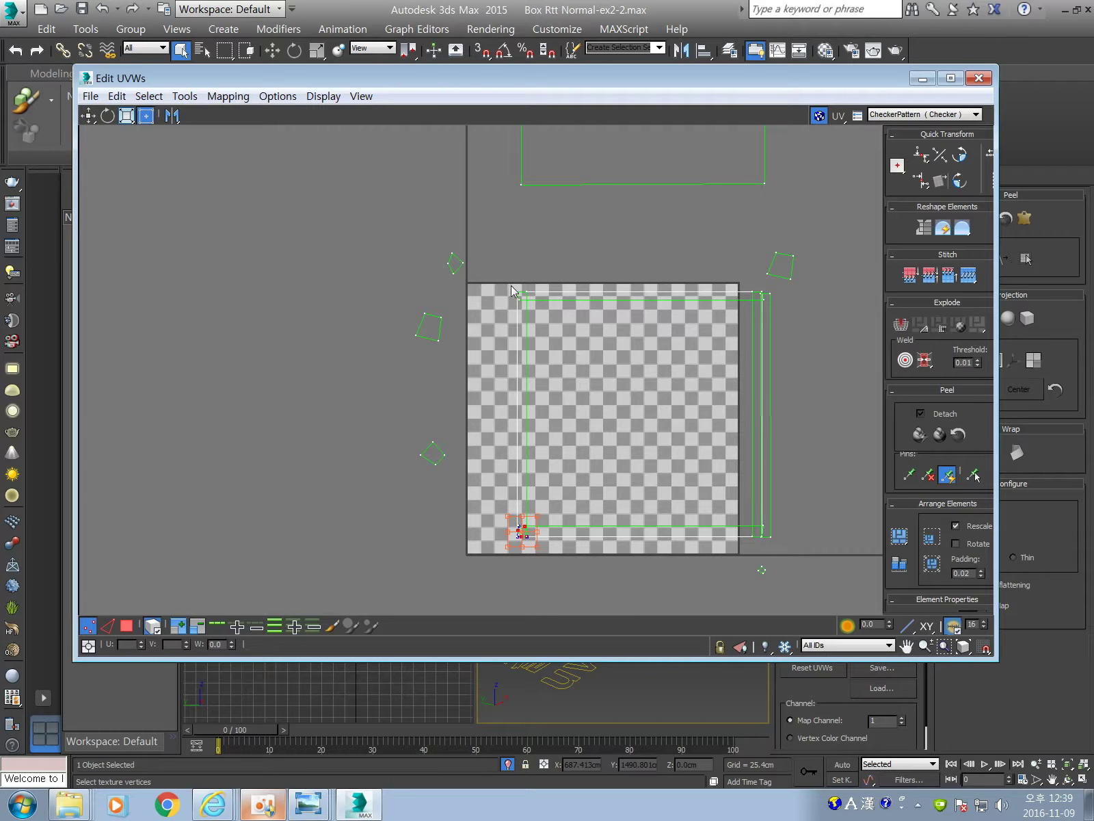
{"action": "scroll", "coordinate": [589, 569], "scroll_direction": "up", "scroll_amount": 2}
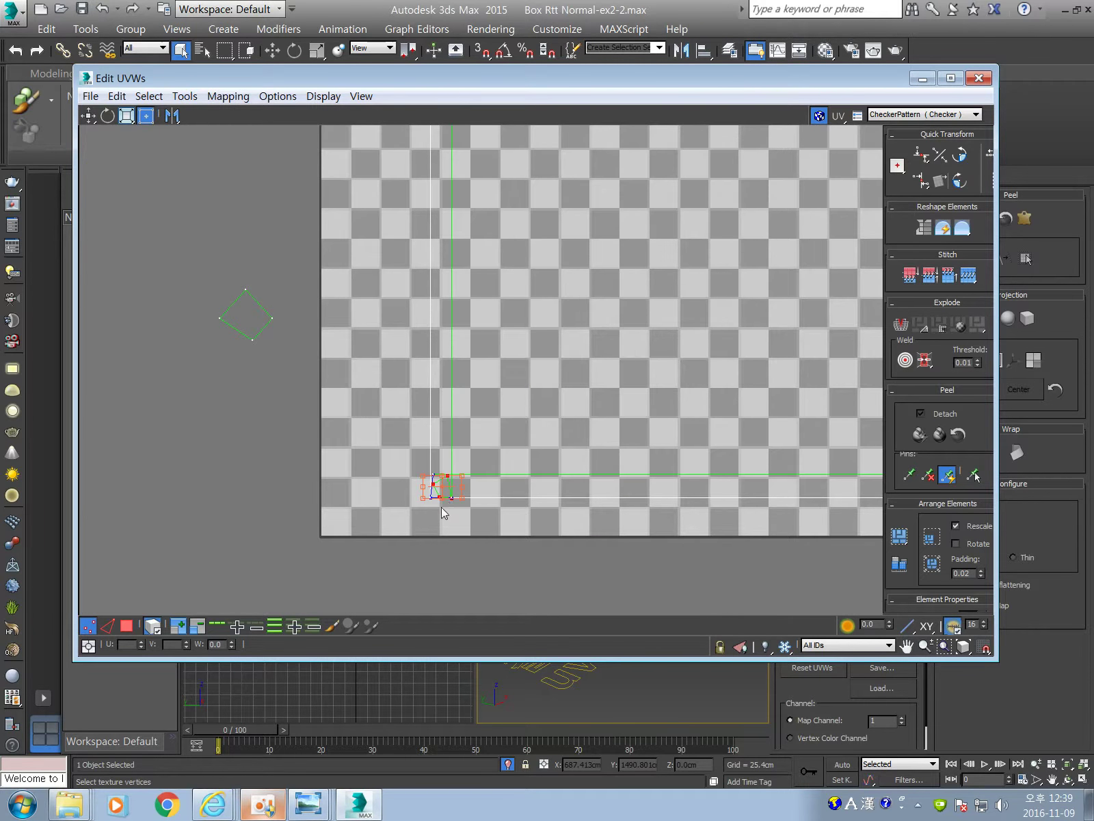
- Move the UV editor aside to compare the UV shells with Boxstep1's beveled edges, and bring it back into view
{"action": "scroll", "coordinate": [449, 497], "scroll_direction": "up", "scroll_amount": 1}
{"action": "scroll", "coordinate": [488, 452], "scroll_direction": "down", "scroll_amount": 4}
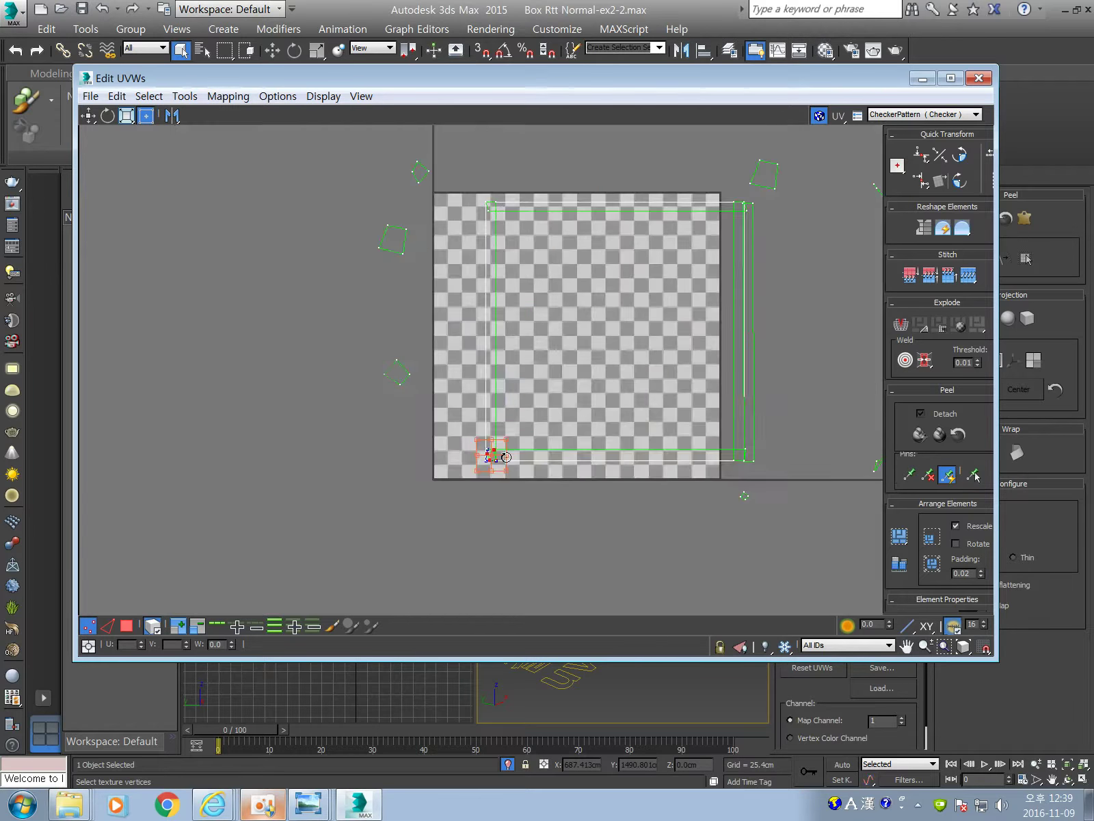
{"action": "left_click_drag", "start_coordinate": [855, 77], "coordinate": [596, 453]}
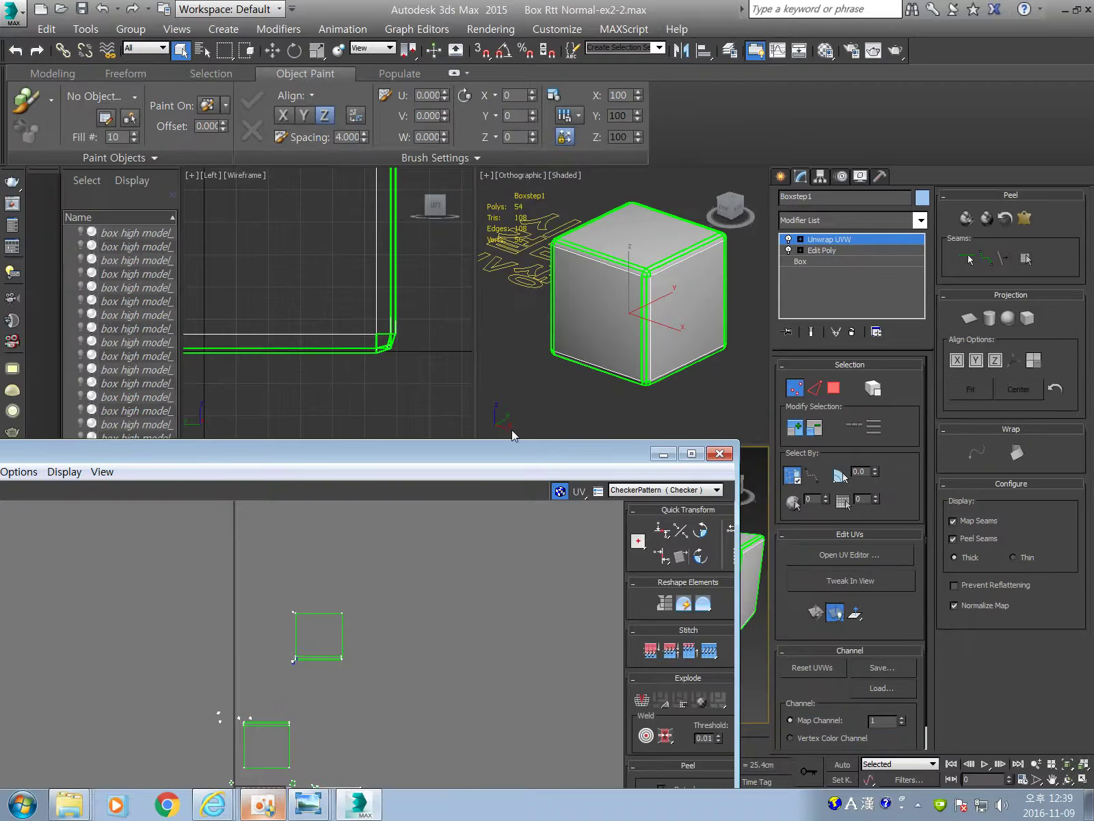
{"action": "left_click_drag", "start_coordinate": [562, 453], "coordinate": [826, 46]}
- Examine how the six large face shells and their scattered corner pieces are spread out, and close the UV editor
{"action": "scroll", "coordinate": [685, 265], "scroll_direction": "down", "scroll_amount": 5}
{"action": "scroll", "coordinate": [688, 273], "scroll_direction": "up", "scroll_amount": 3}
{"action": "scroll", "coordinate": [688, 277], "scroll_direction": "up", "scroll_amount": 4}
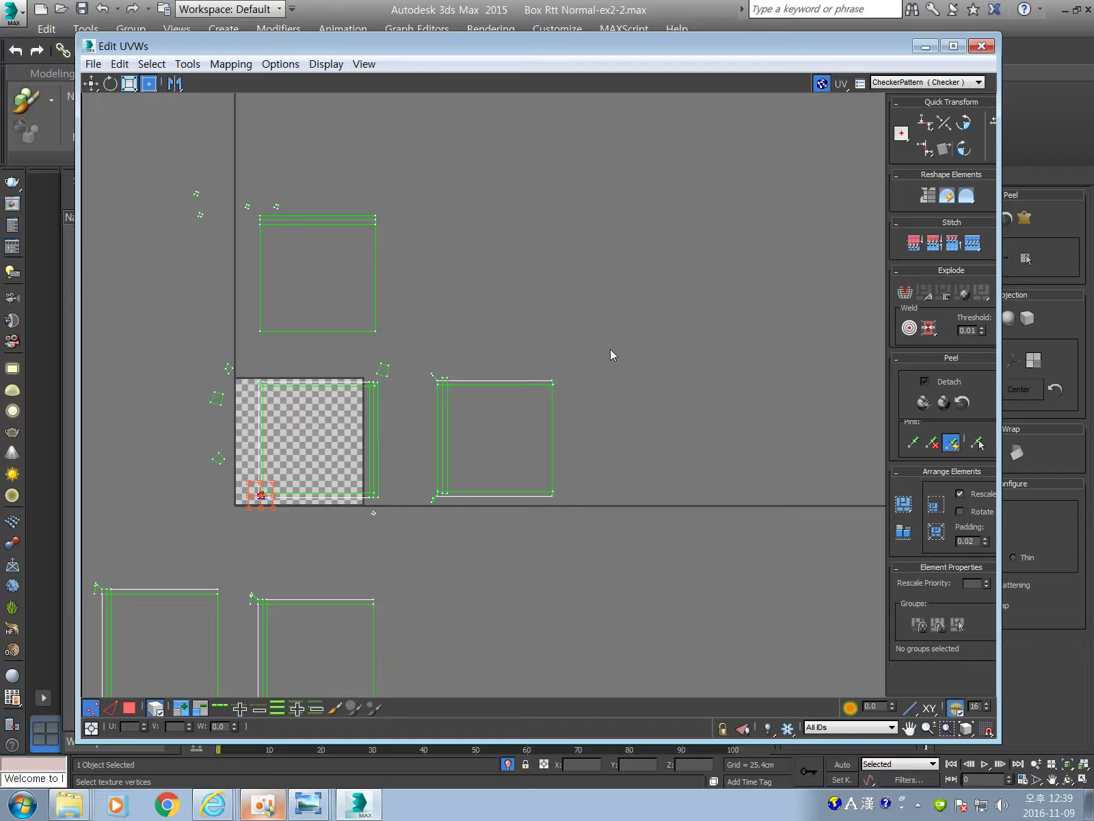
{"action": "scroll", "coordinate": [597, 306], "scroll_direction": "down", "scroll_amount": 3}
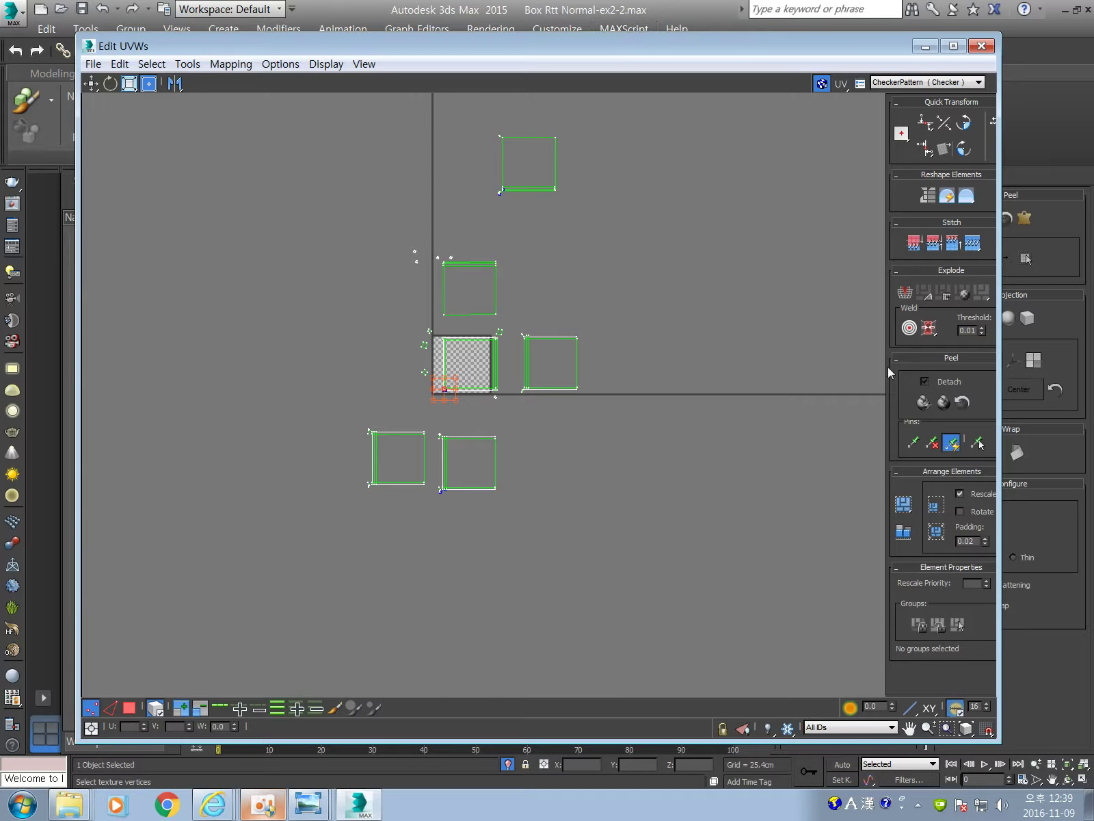
{"action": "scroll", "coordinate": [642, 321], "scroll_direction": "up", "scroll_amount": 6}
{"action": "middle_click_drag", "start_coordinate": [187, 170], "coordinate": [315, 147]}
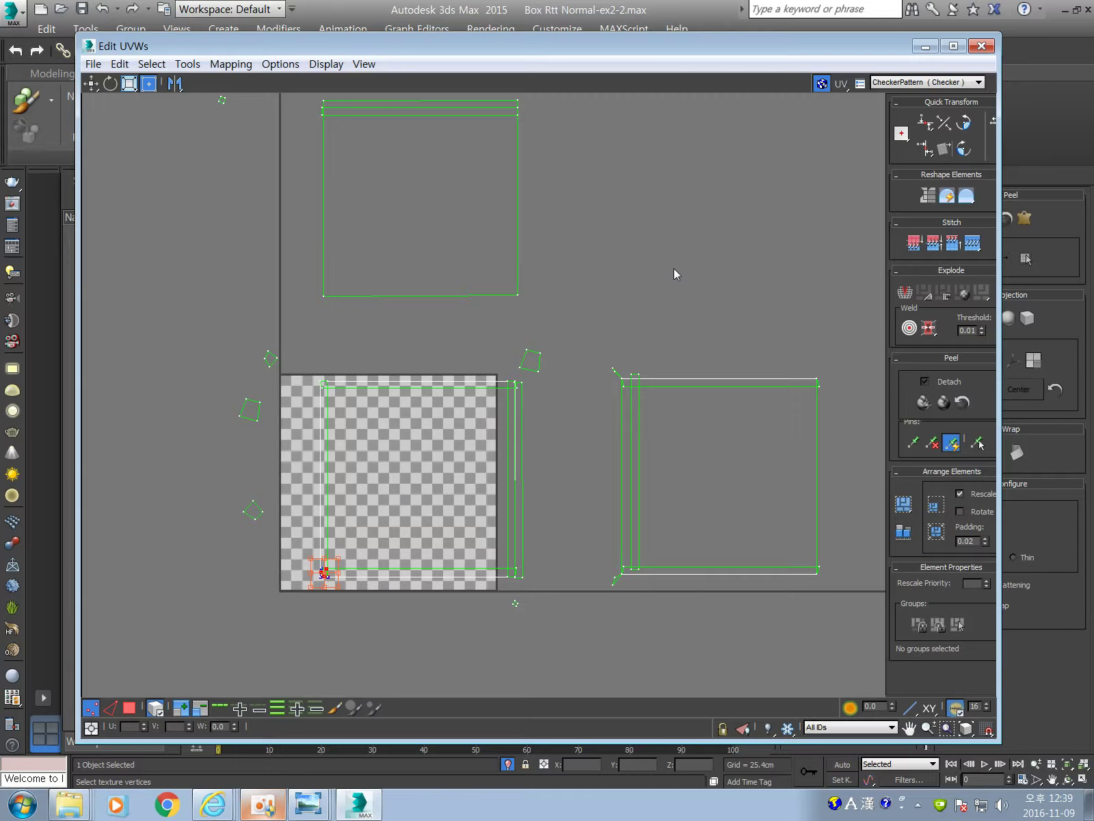
{"action": "scroll", "coordinate": [674, 268], "scroll_direction": "down", "scroll_amount": 5}
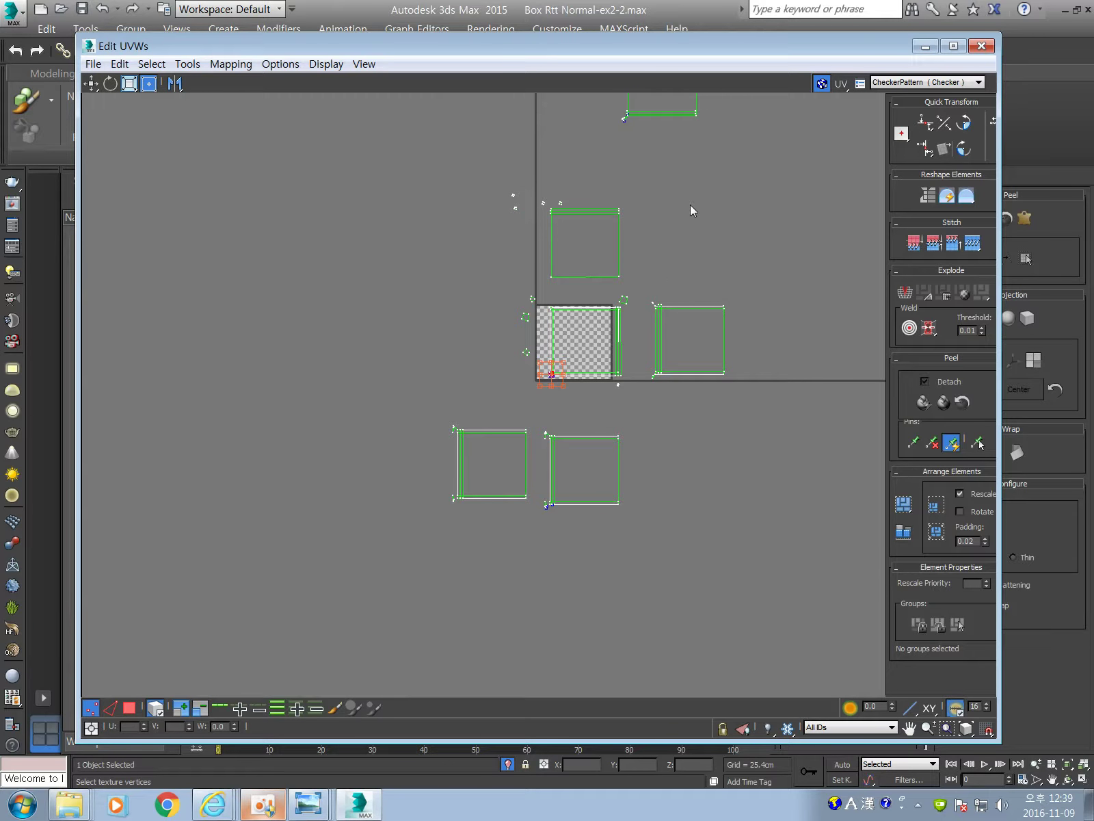
{"action": "left_click", "coordinate": [981, 46]}
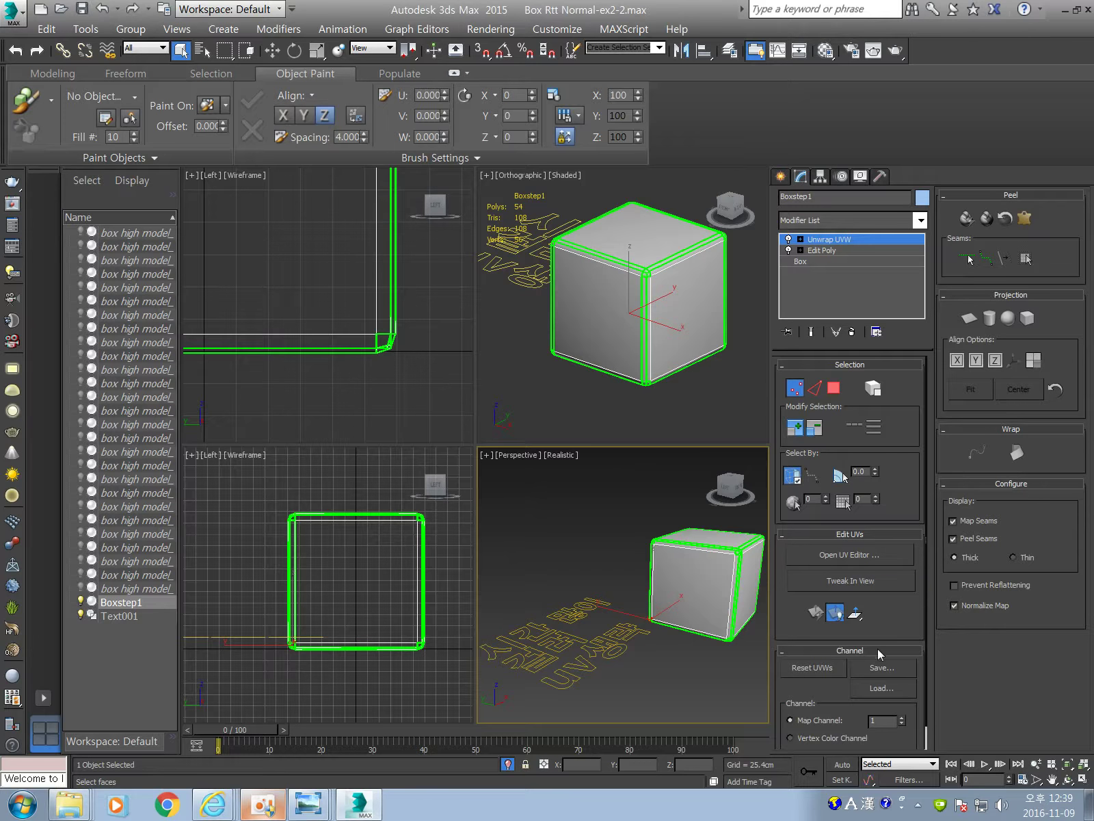
{"action": "left_click", "coordinate": [852, 555]}
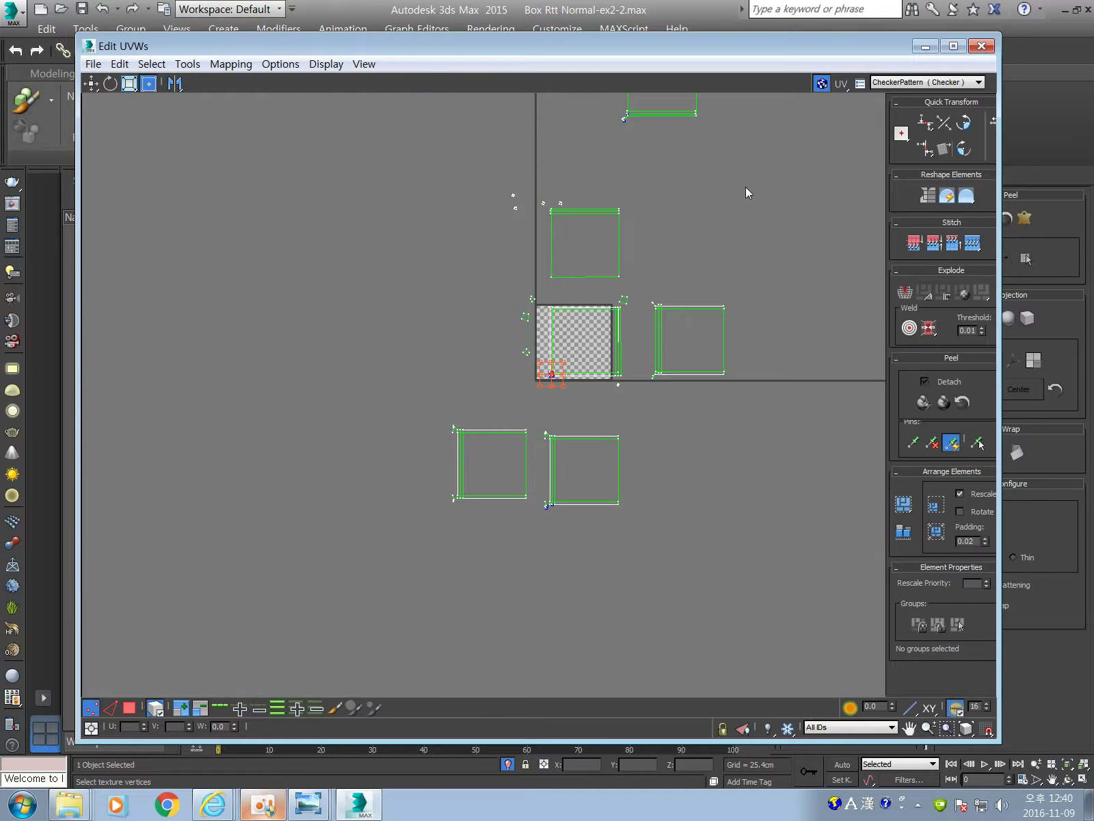
{"action": "left_click", "coordinate": [982, 46]}
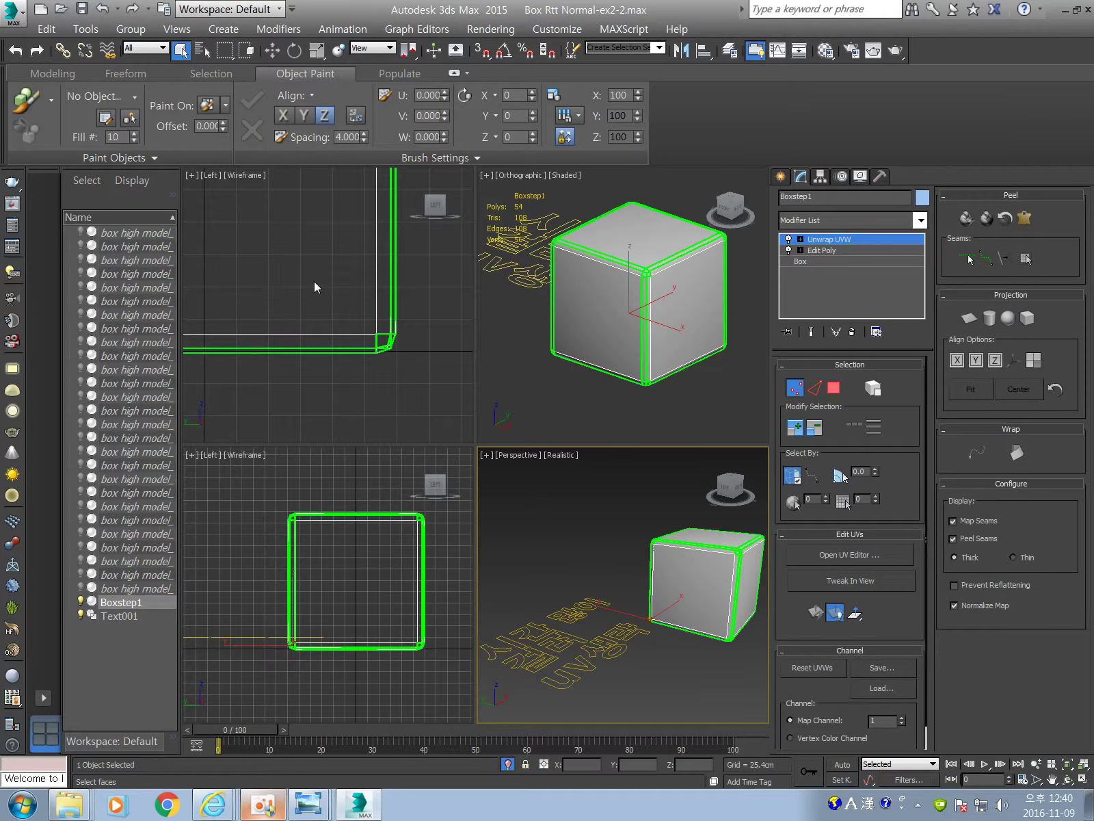
- Open Box Rtt Normal-ex2-3.max from the 3dmax_map folder without saving the current scene, and select Boxstep1
{"action": "left_click", "coordinate": [4, 20]}
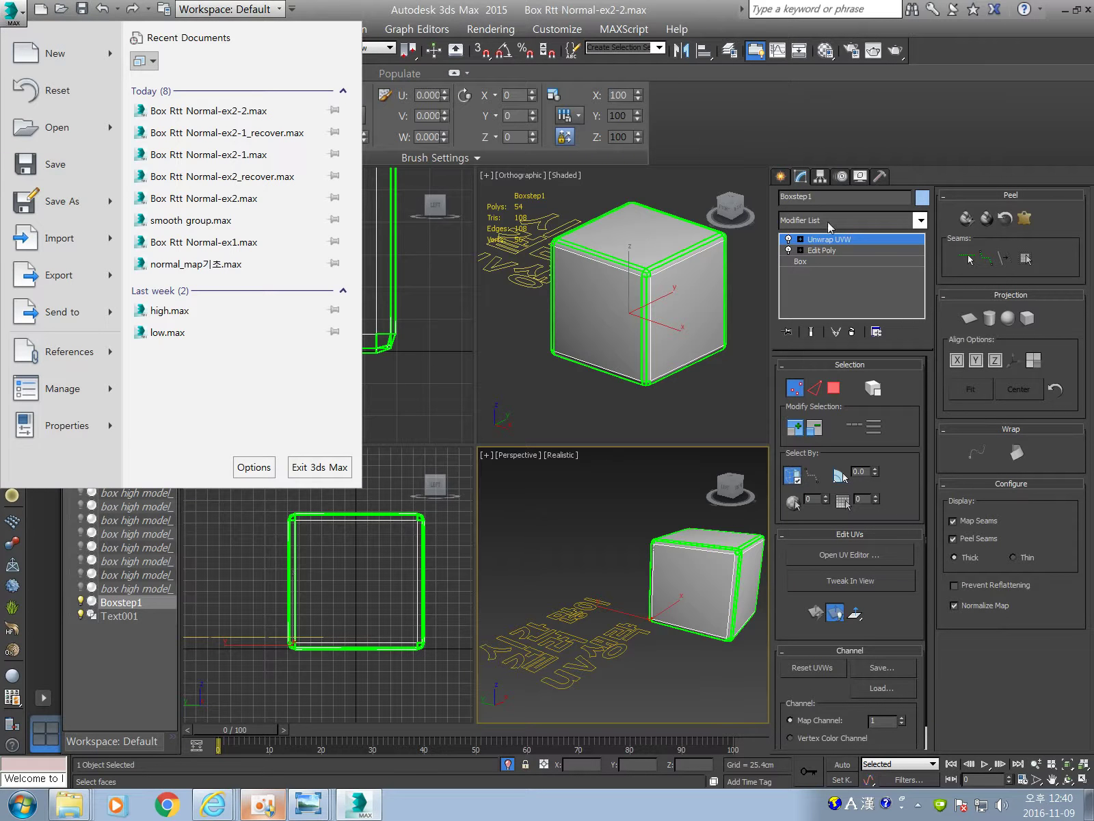
{"action": "left_click", "coordinate": [313, 183]}
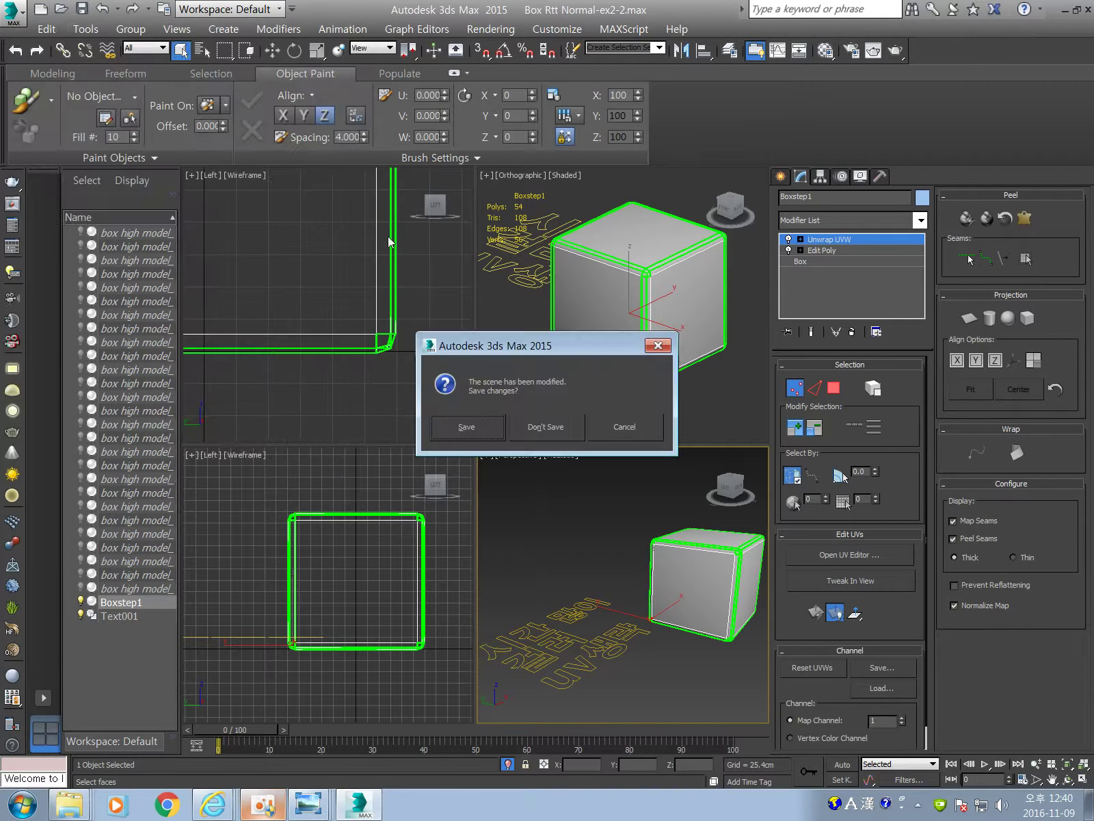
{"action": "left_click", "coordinate": [545, 428]}
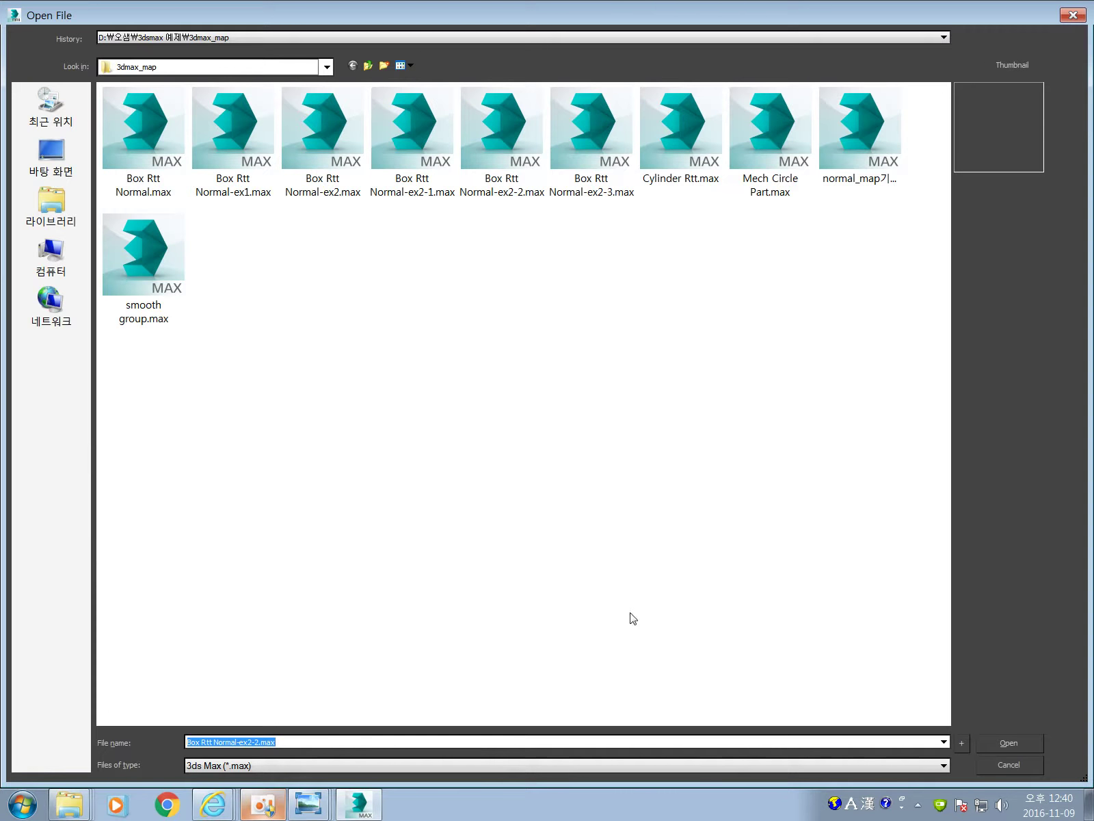
{"action": "left_click", "coordinate": [590, 184]}
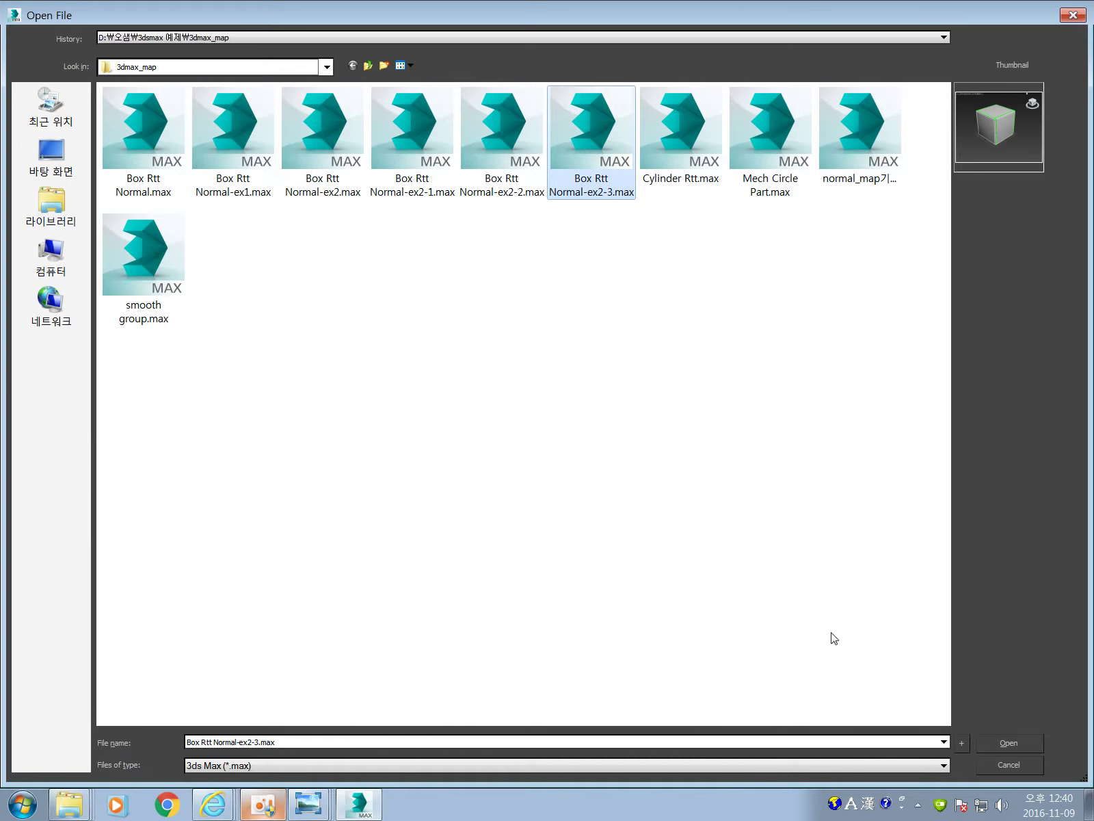
{"action": "left_click", "coordinate": [1009, 742]}
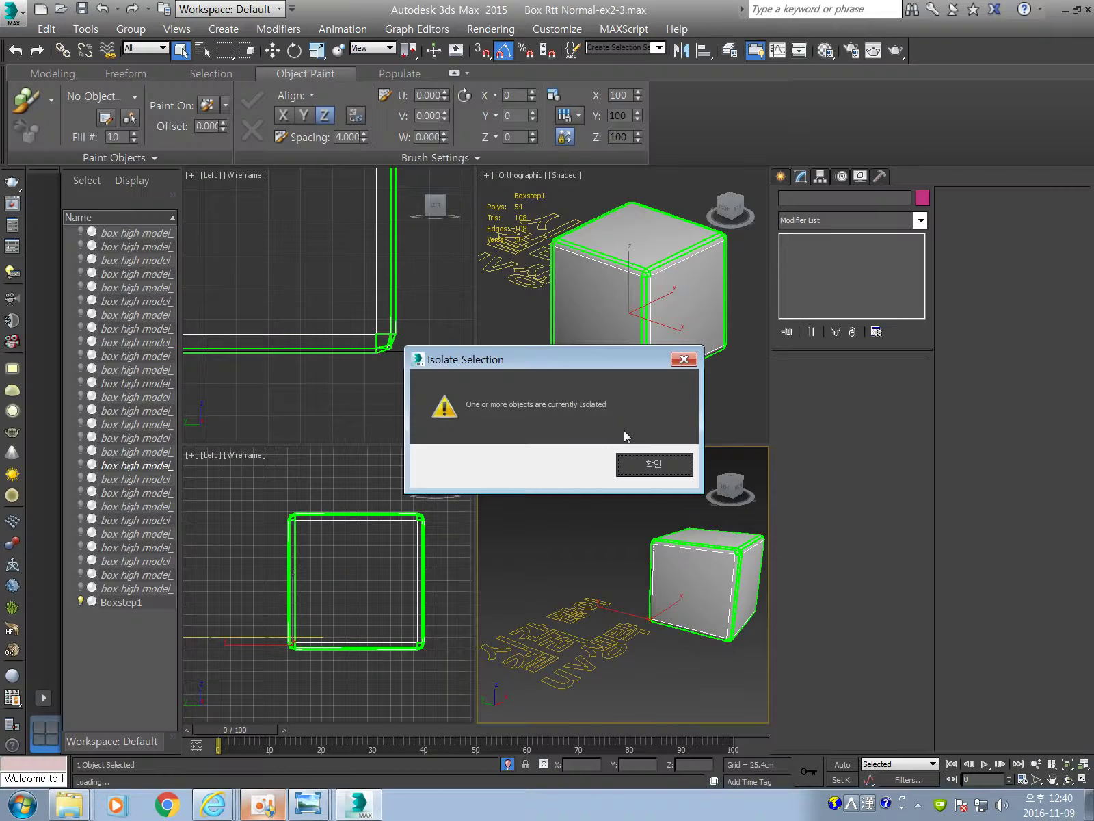
{"action": "left_click", "coordinate": [642, 471]}
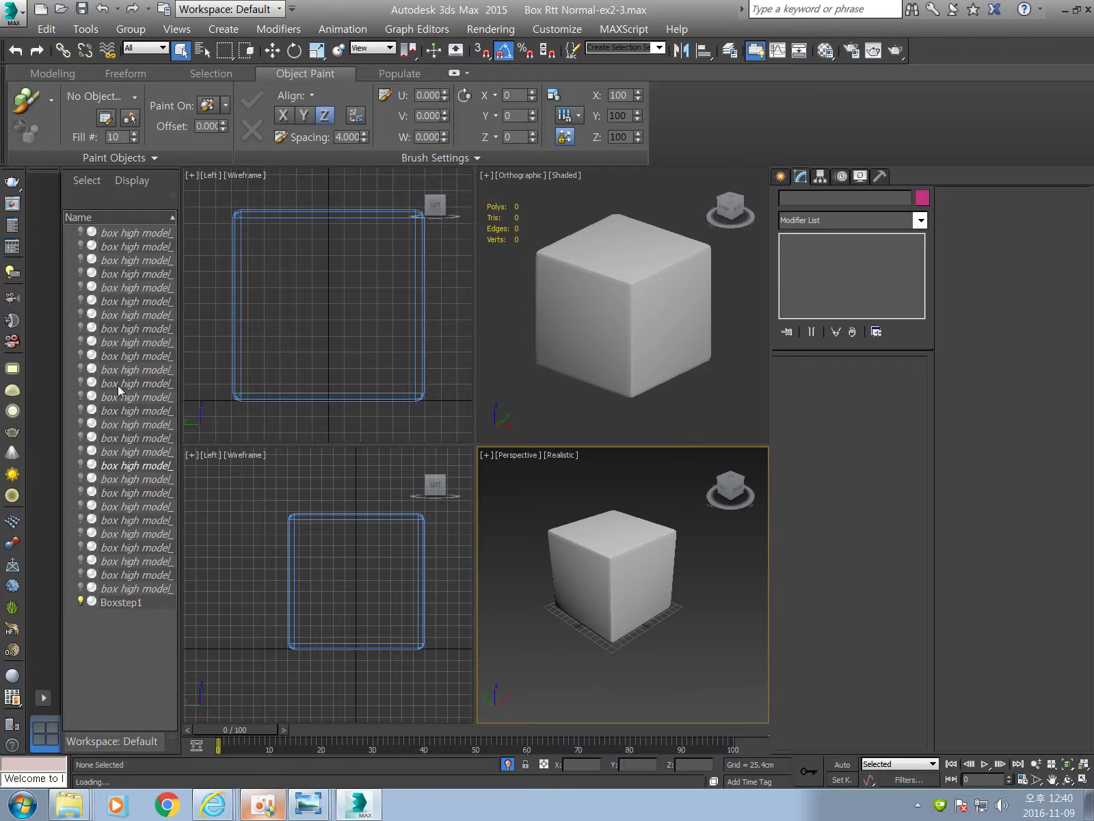
{"action": "left_click", "coordinate": [119, 603]}
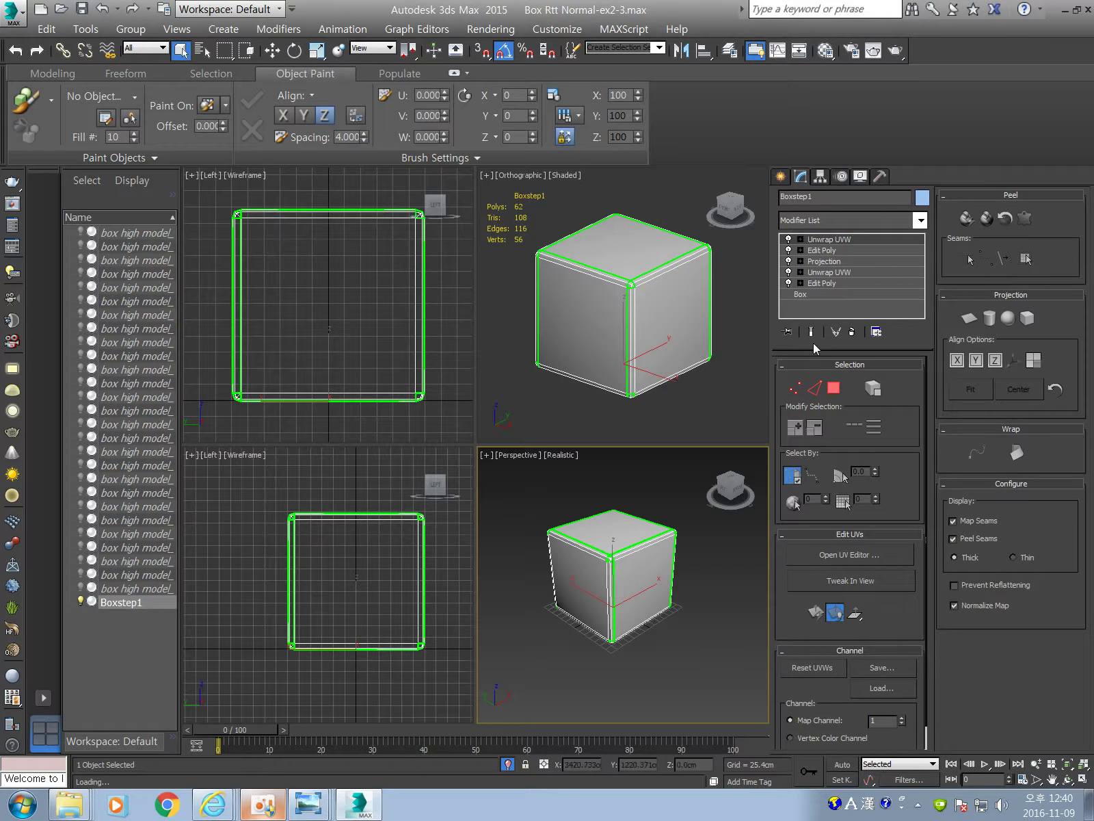